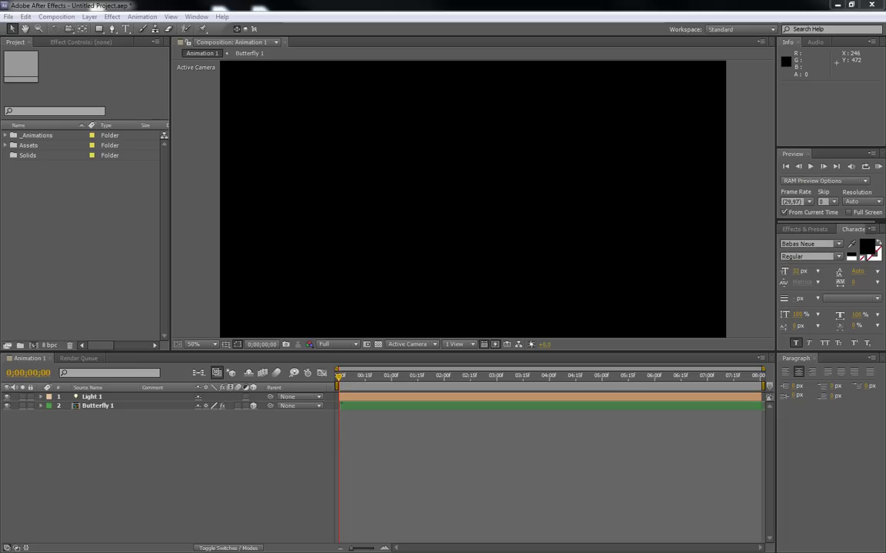
# Import Animation 8.mov from the Rendered with Alpha folder and build the Animation 12 comp from it.
pyautogui.hotkey('alt', 'Tab')
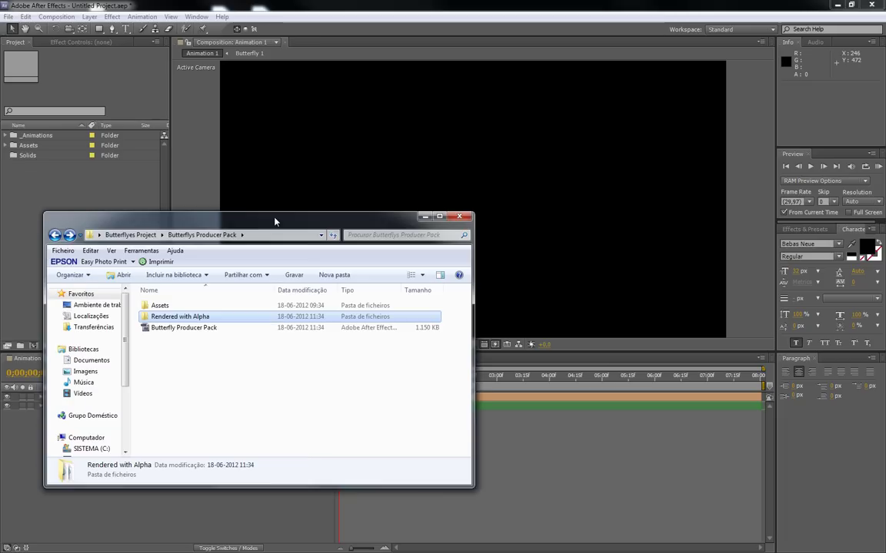
pyautogui.doubleClick(165, 318)
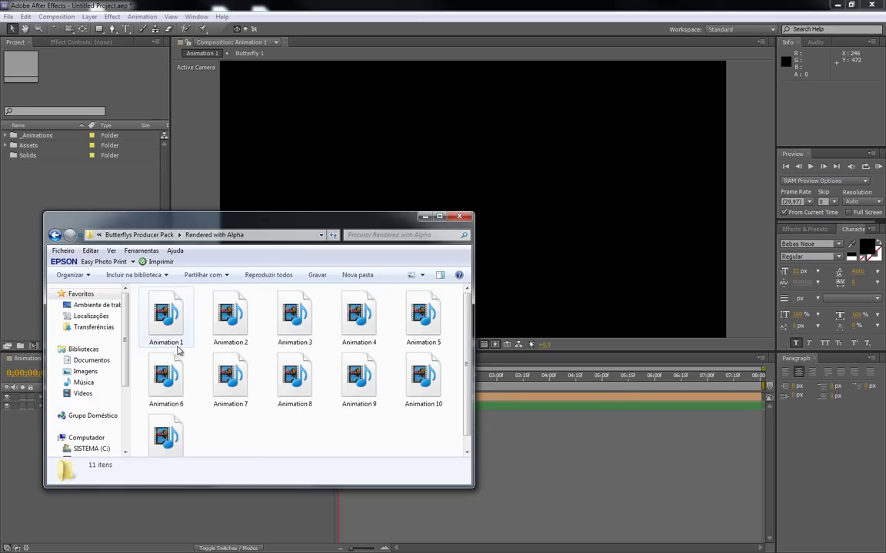
pyautogui.scroll(-1, 176, 346)
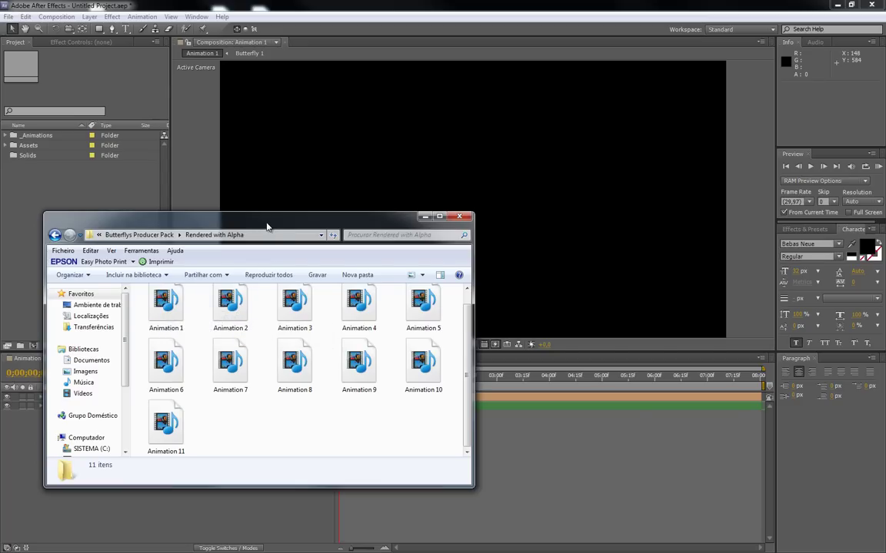
pyautogui.hotkey('alt', 'Tab')
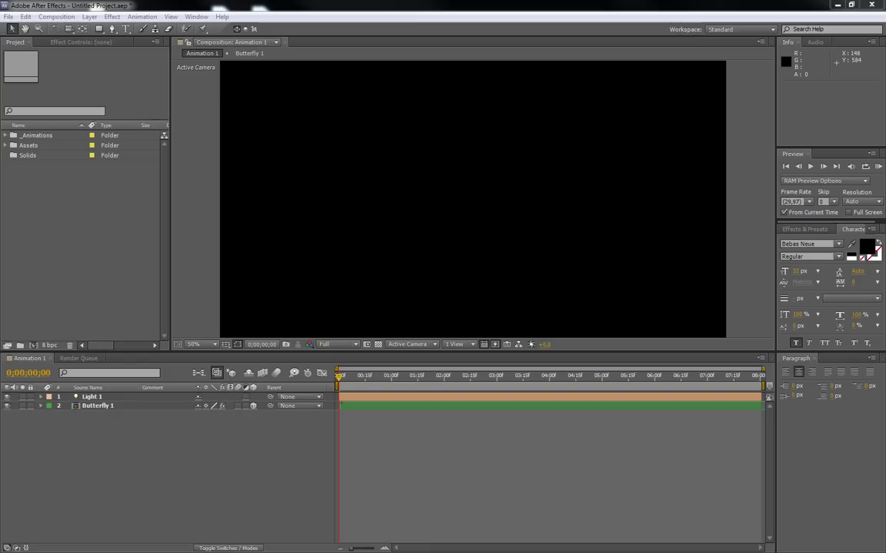
pyautogui.moveTo(0, 278); pyautogui.dragTo(55, 281)
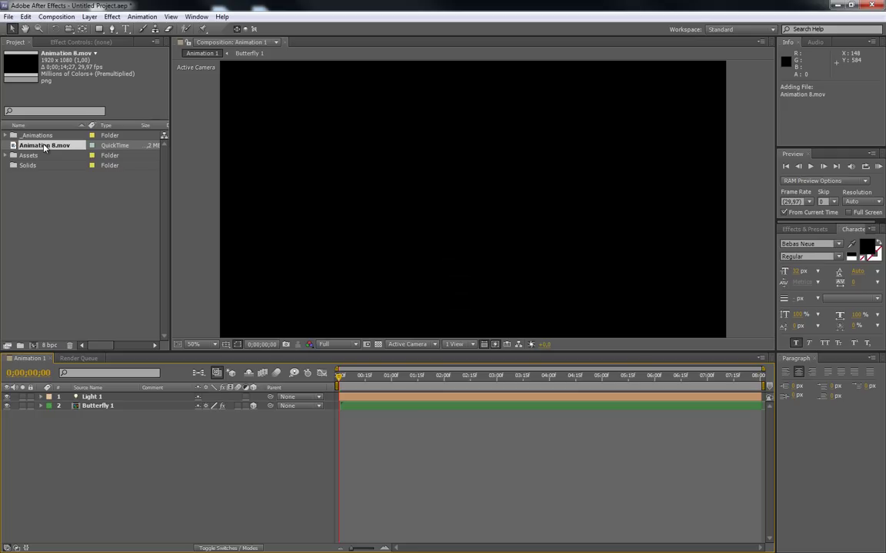
pyautogui.moveTo(44, 146); pyautogui.dragTo(33, 345)
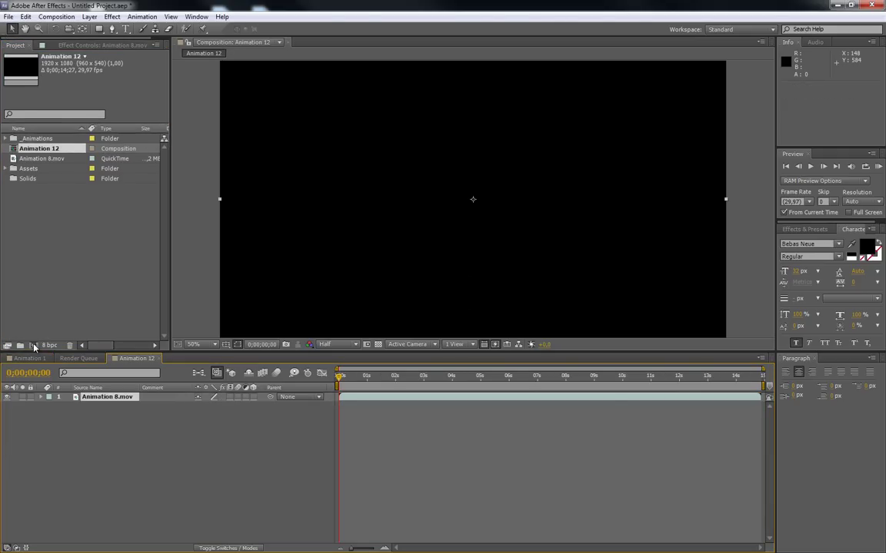
pyautogui.moveTo(338, 378); pyautogui.dragTo(461, 379)
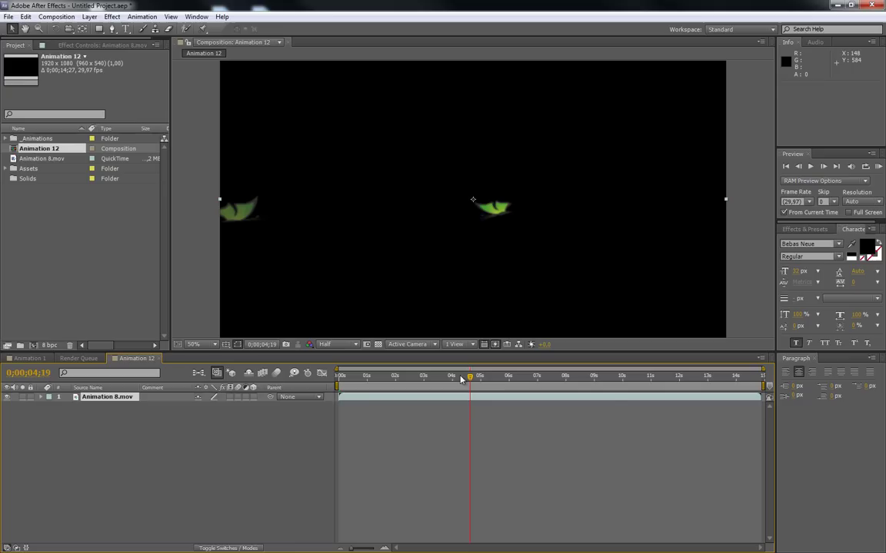
# Add a White Solid 1 layer beneath Animation 8.mov and return time to 0;00;00;00.
pyautogui.rightClick(102, 434)
pyautogui.moveTo(181, 437)
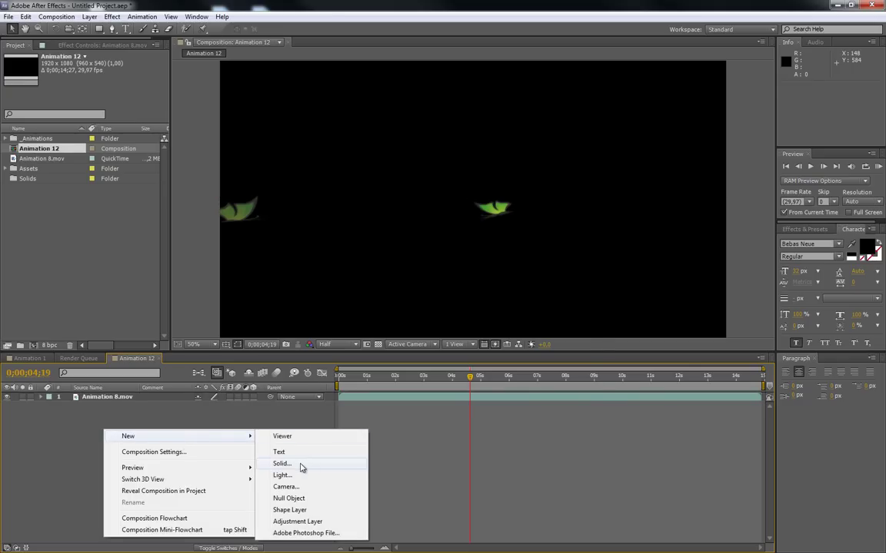
pyautogui.click(301, 466)
pyautogui.click(512, 392)
pyautogui.moveTo(96, 396); pyautogui.dragTo(101, 415)
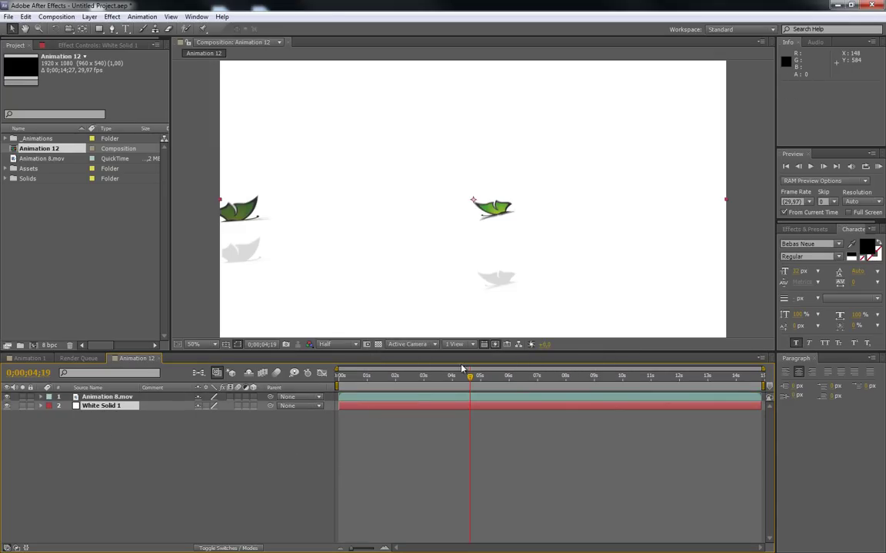
pyautogui.moveTo(469, 375); pyautogui.dragTo(601, 387)
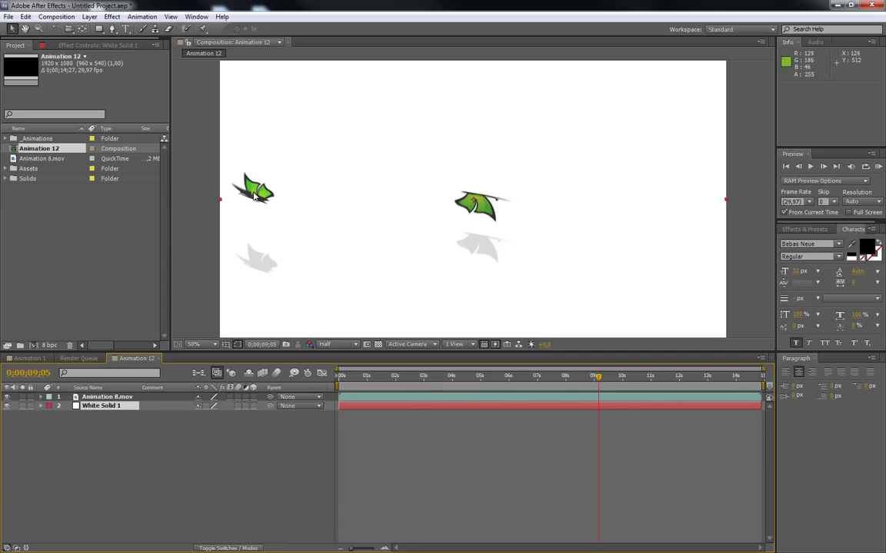
# Glance at the folder window, then close the Animation 12 timeline.
pyautogui.hotkey('alt', 'Tab')
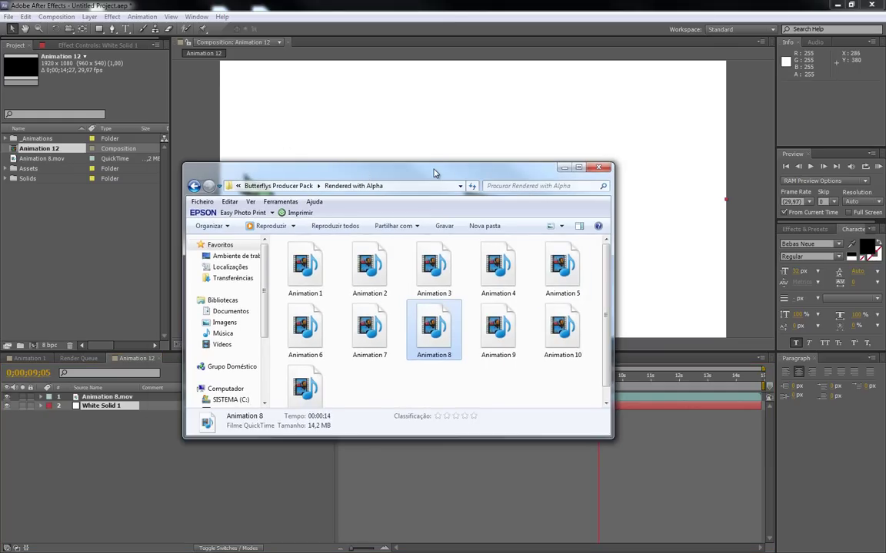
pyautogui.click(564, 168)
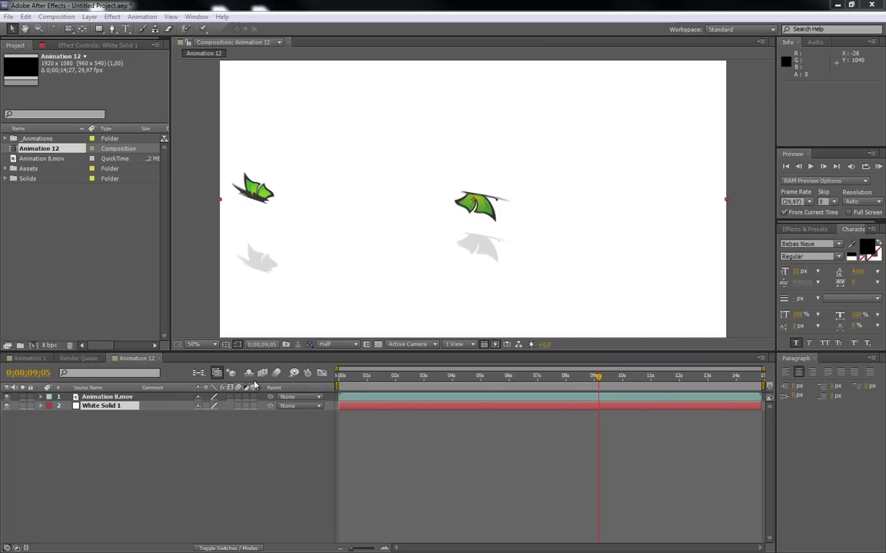
pyautogui.click(158, 359)
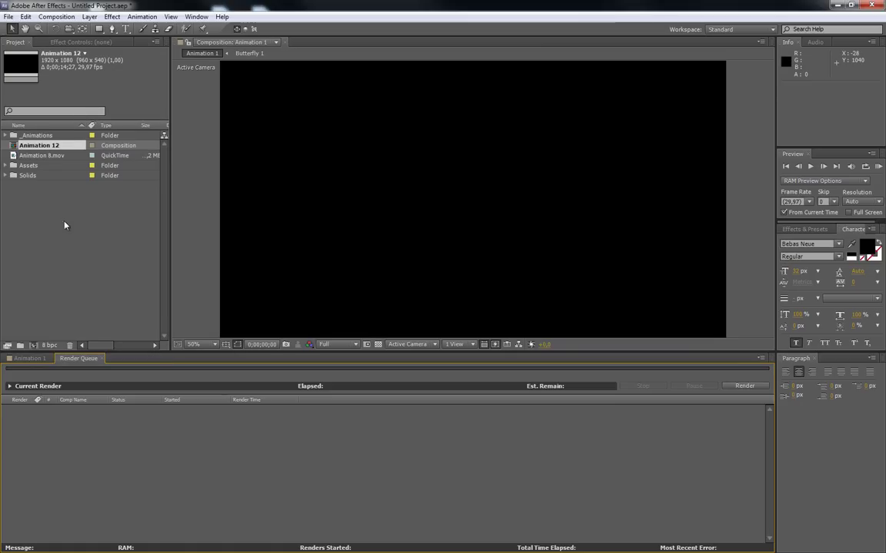
# Delete Animation 8.mov and the Animation 12 comp, confirming each alert, and reopen the Animation 1 timeline.
pyautogui.click(41, 156)
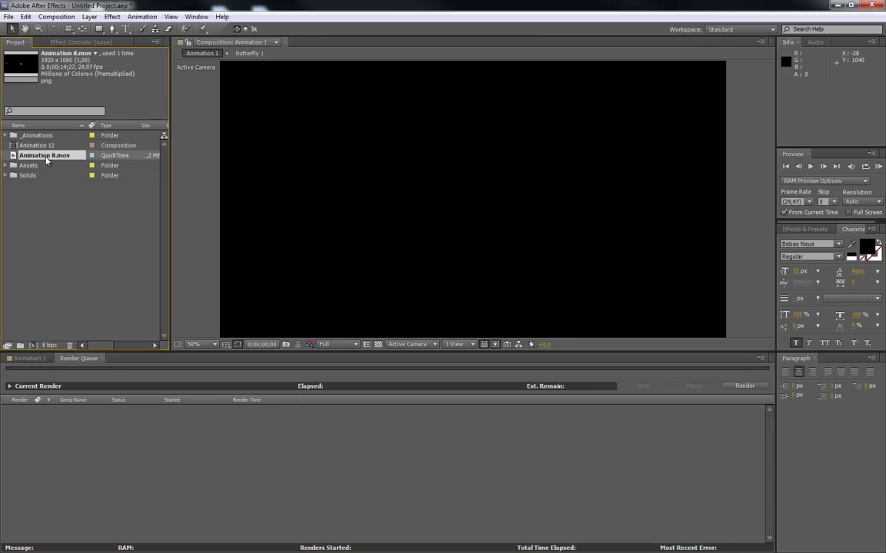
pyautogui.press('Delete')
pyautogui.click(496, 295)
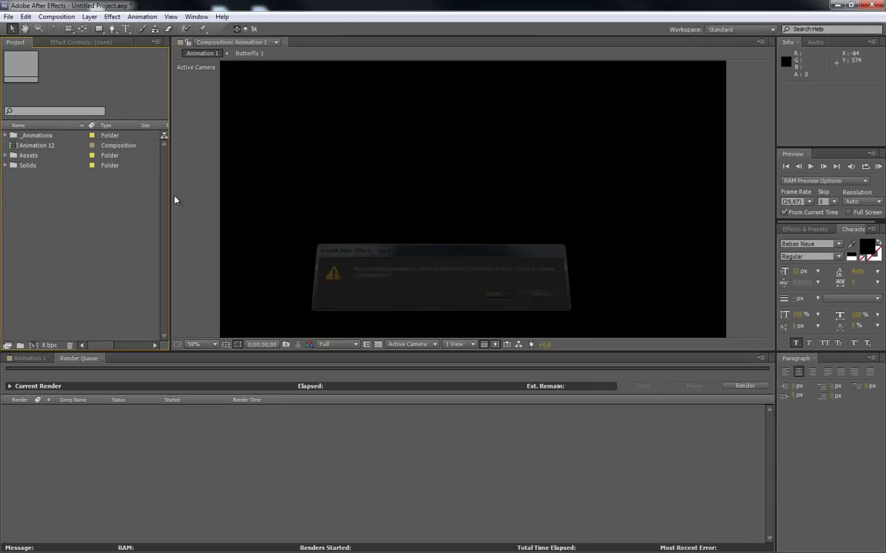
pyautogui.click(48, 145)
pyautogui.press('Delete')
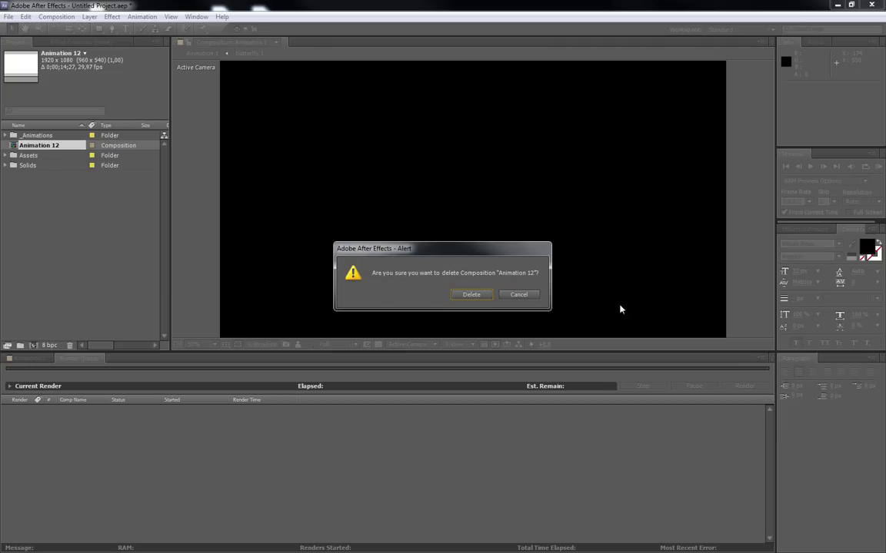
pyautogui.click(470, 295)
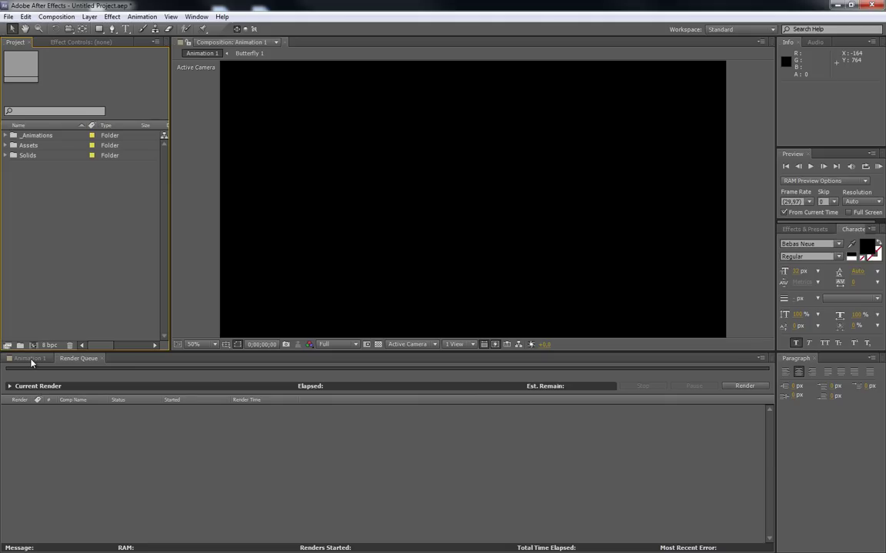
pyautogui.click(30, 359)
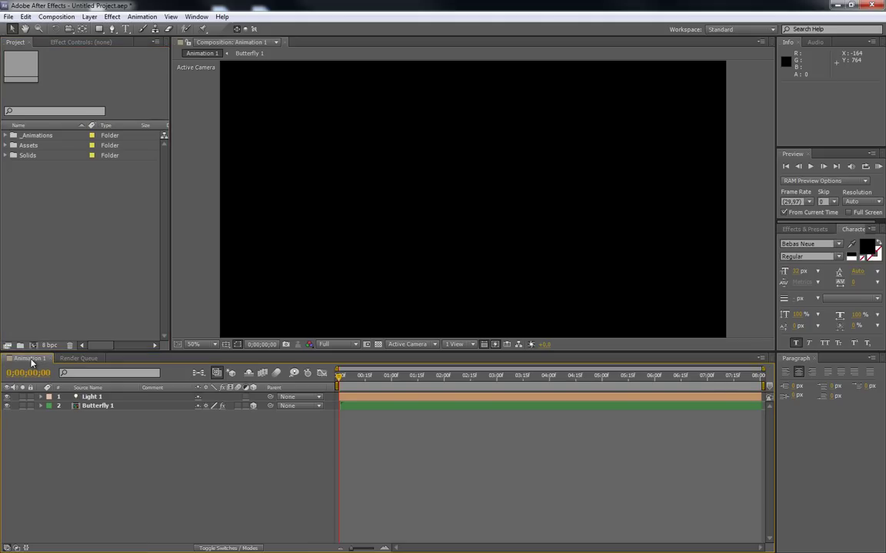
# Browse Assets > Butterflies > Butterfly 1 in Explorer and look at its left and right wing images.
pyautogui.hotkey('alt', 'Tab')
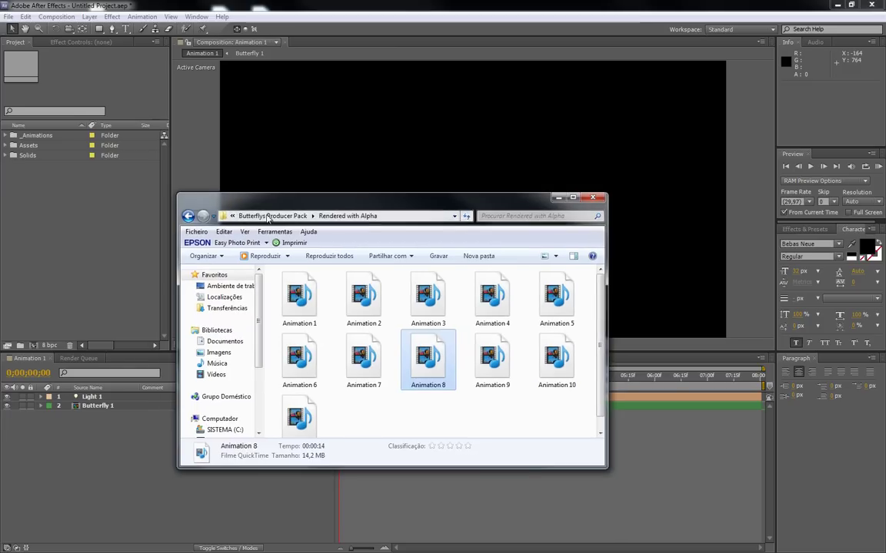
pyautogui.click(188, 216)
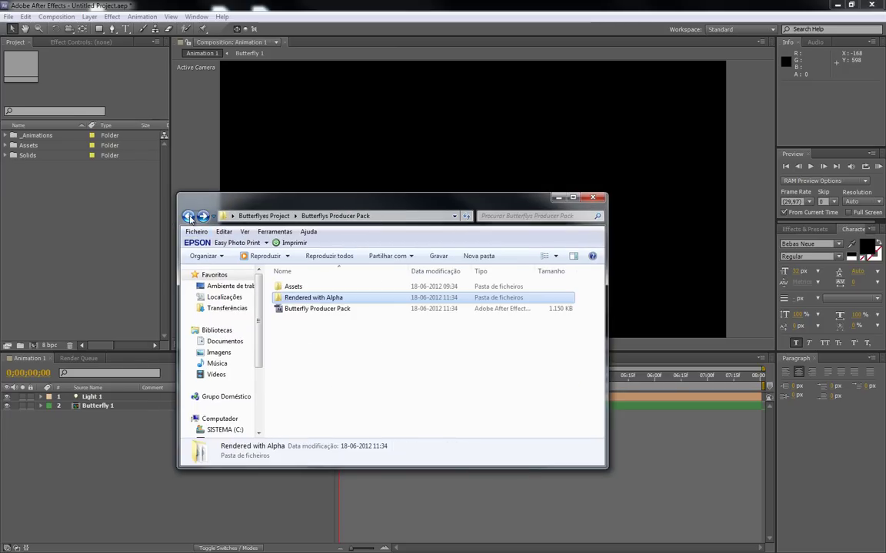
pyautogui.click(300, 287)
pyautogui.doubleClick(296, 288)
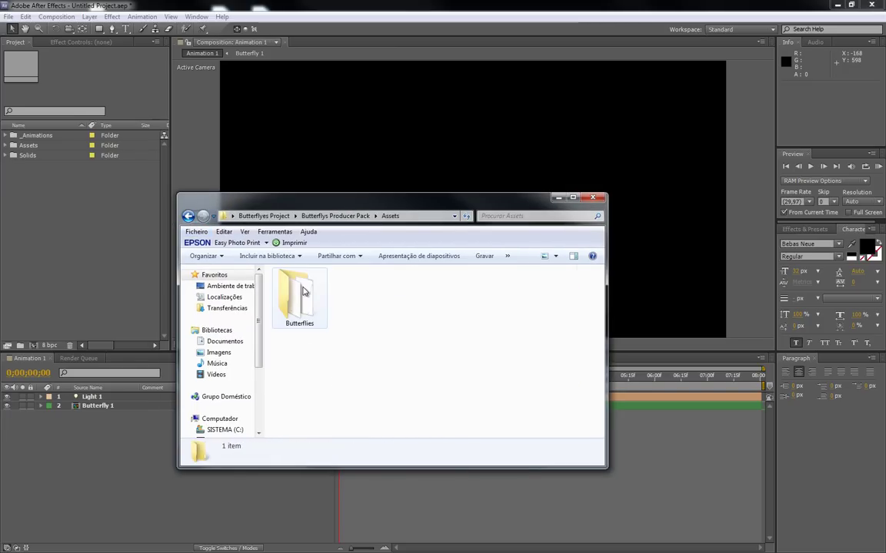
pyautogui.doubleClick(298, 288)
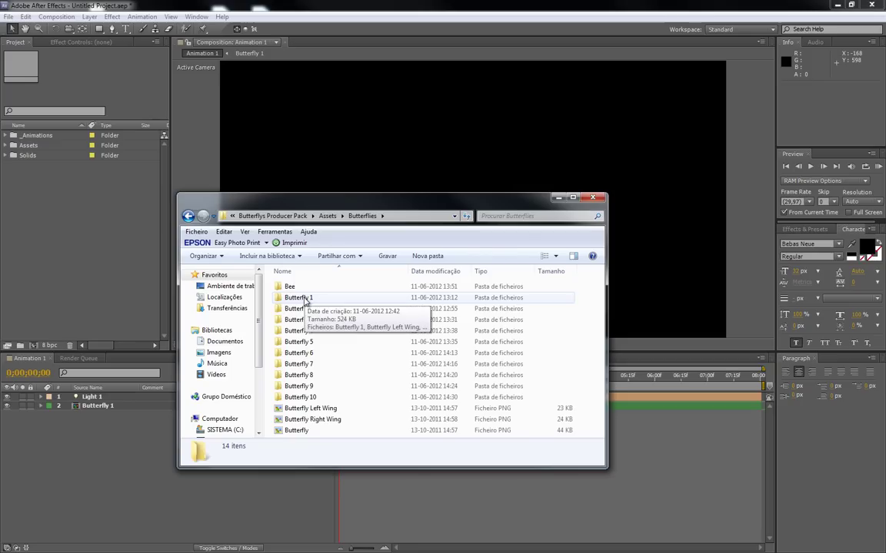
pyautogui.doubleClick(306, 300)
pyautogui.click(365, 297)
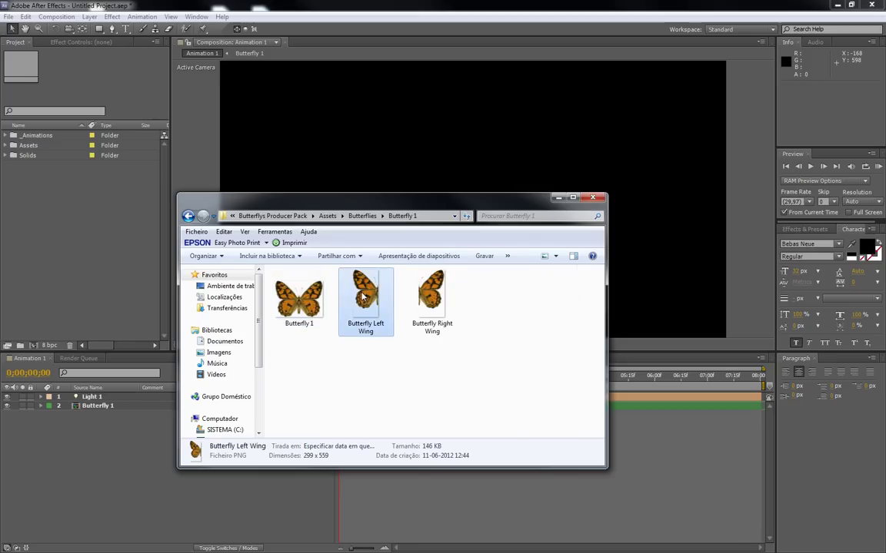
pyautogui.click(432, 295)
pyautogui.click(187, 216)
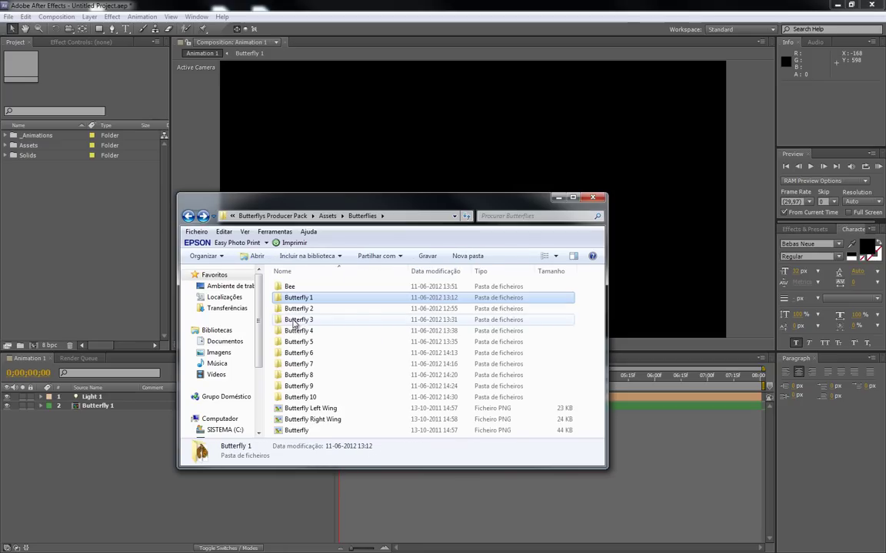
# Open the Butterfly 2 folder and flip between its Left Wing, Right Wing and full butterfly images.
pyautogui.doubleClick(295, 310)
pyautogui.click(302, 308)
pyautogui.press('Right')
pyautogui.press('Left')
pyautogui.press('Right')
pyautogui.press('Left')
pyautogui.press('Right')
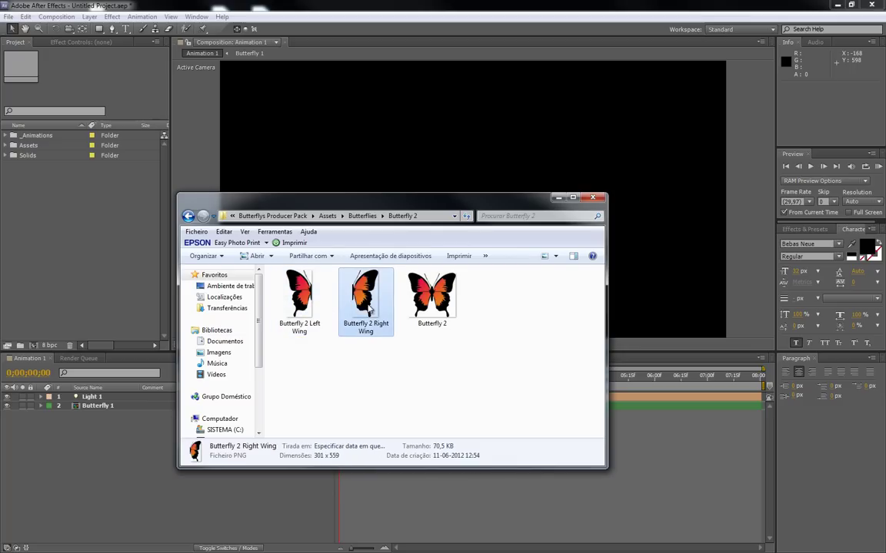
pyautogui.click(428, 298)
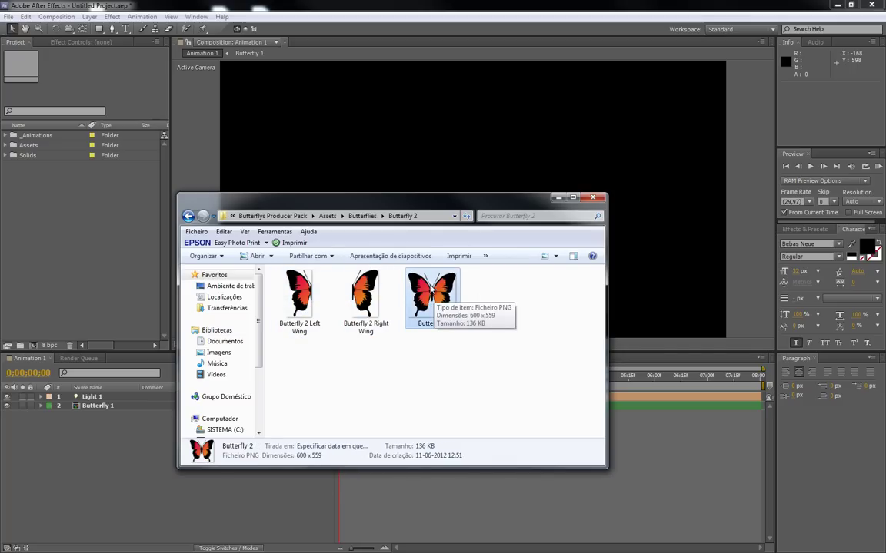
pyautogui.click(306, 294)
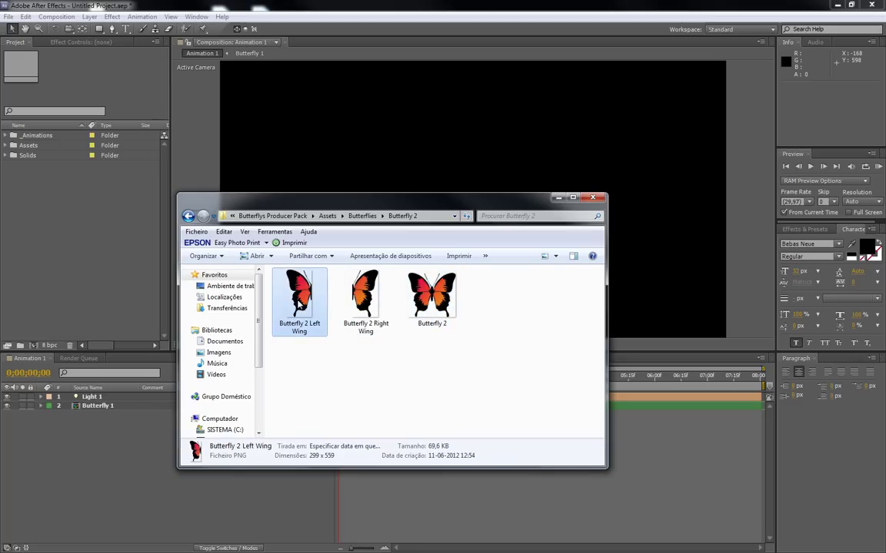
pyautogui.press('Right')
pyautogui.click(307, 300)
pyautogui.click(361, 297)
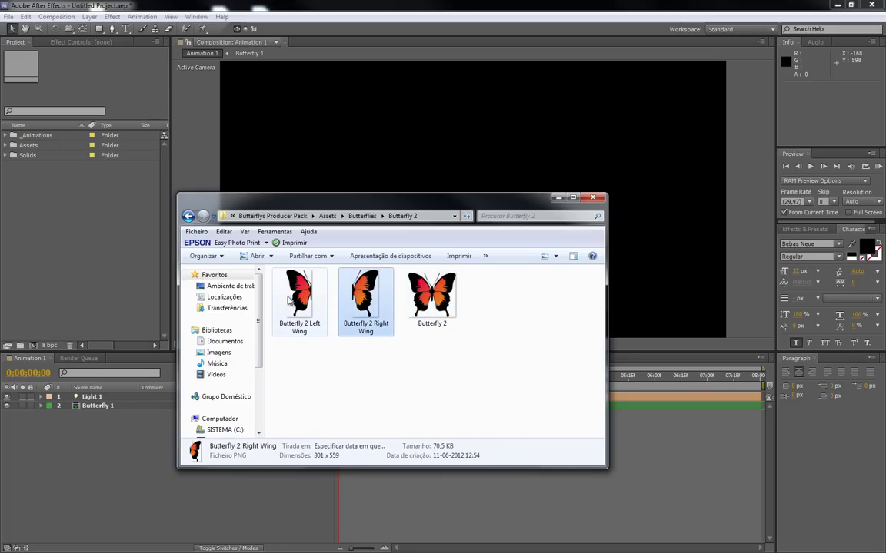
pyautogui.press('Left')
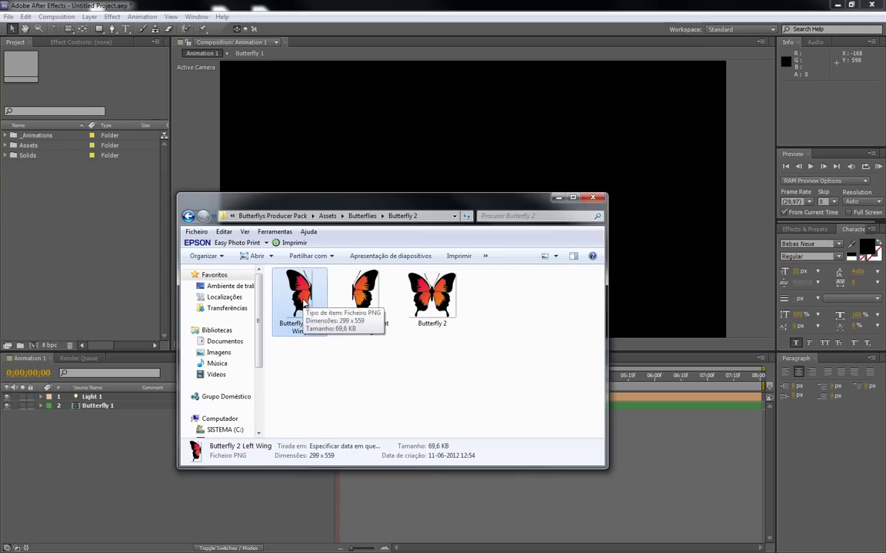
# Preview the Butterfly 2 Left Wing image full size, then close the preview.
pyautogui.press('Return')
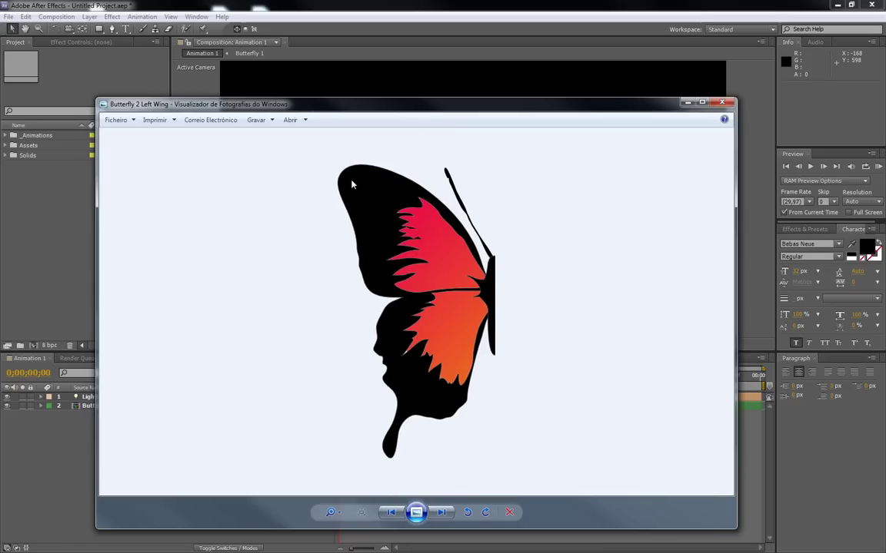
pyautogui.click(721, 105)
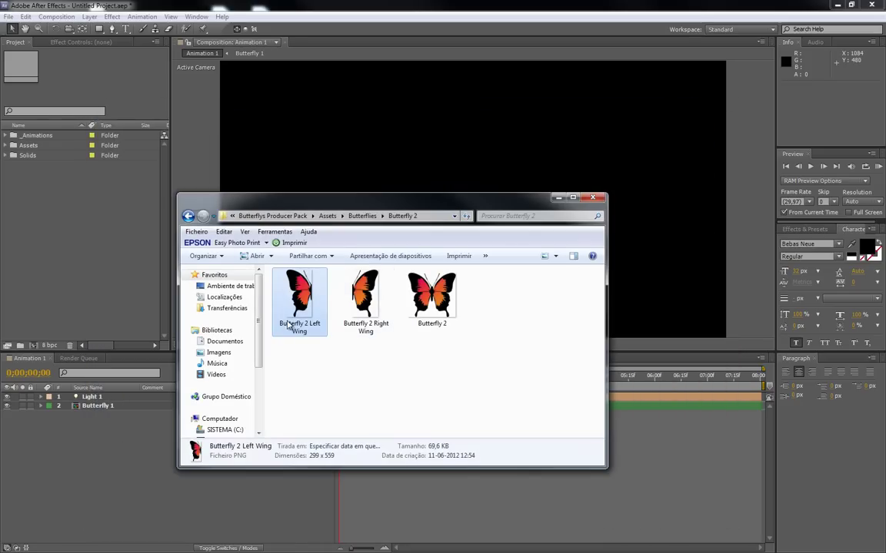
pyautogui.press('Right')
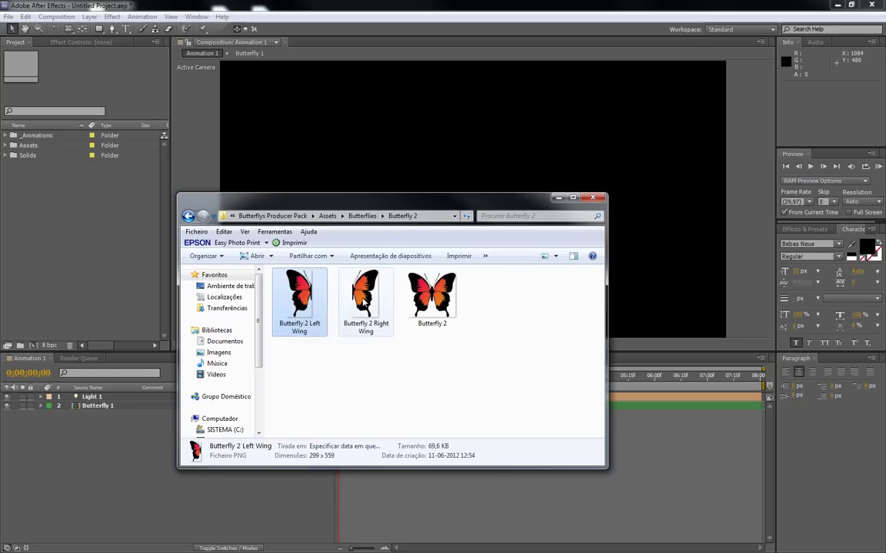
pyautogui.click(305, 305)
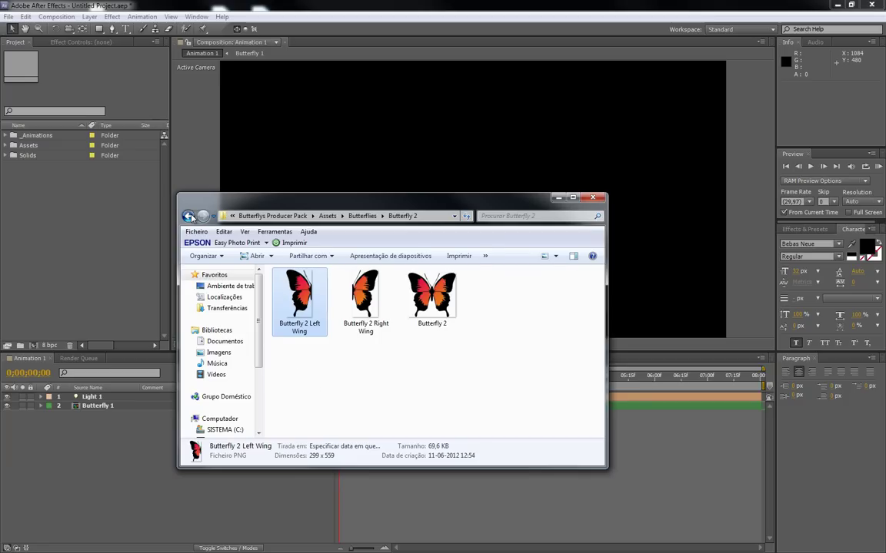
# Go back up to the Assets folder and switch back to After Effects.
pyautogui.press('BackSpace')
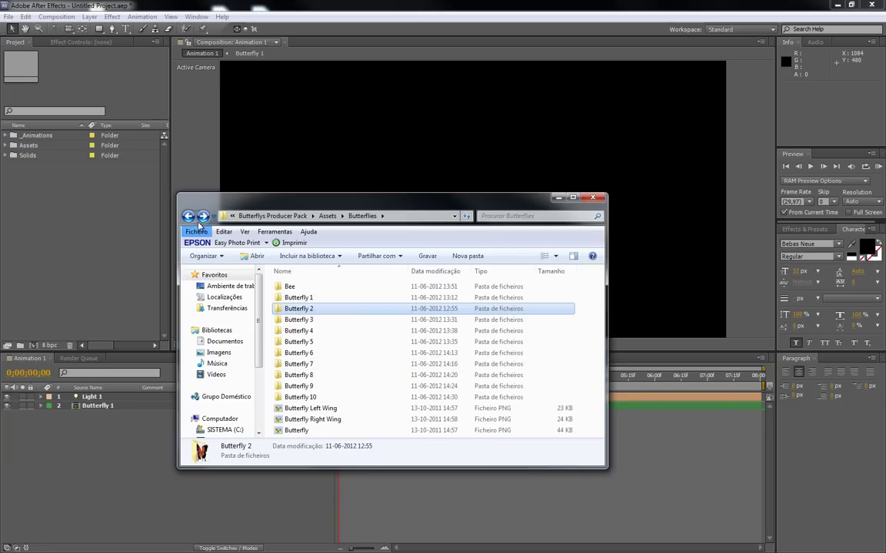
pyautogui.click(188, 216)
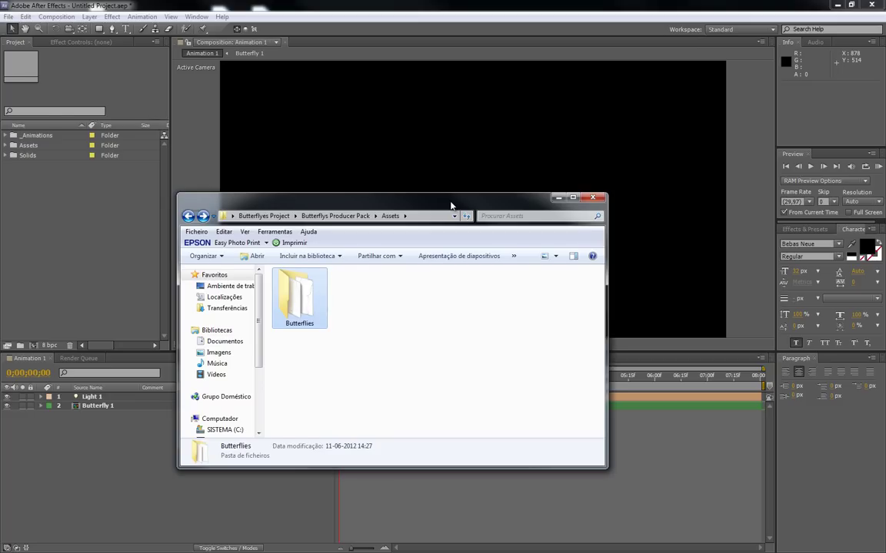
pyautogui.moveTo(452, 204); pyautogui.dragTo(340, 198)
pyautogui.click(558, 258)
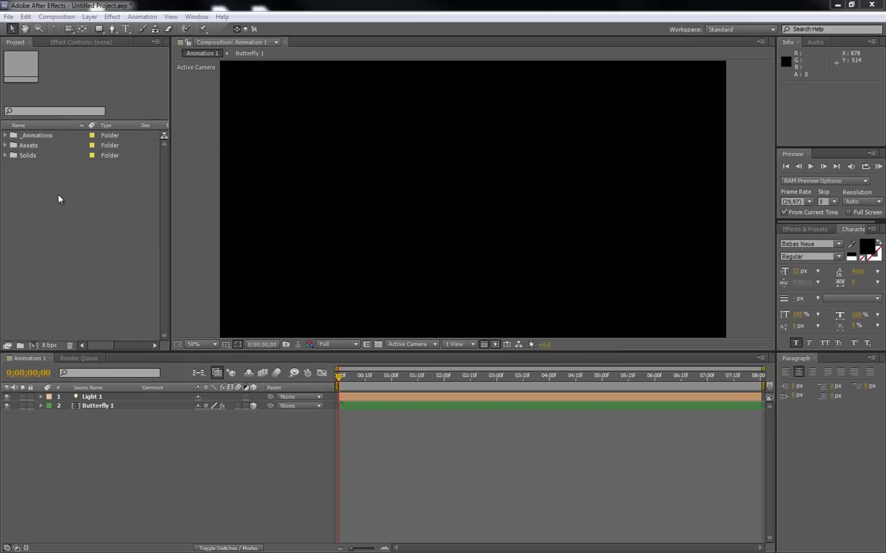
# Expand the _Animations folder and scrub through the Animation 1 comp.
pyautogui.click(34, 136)
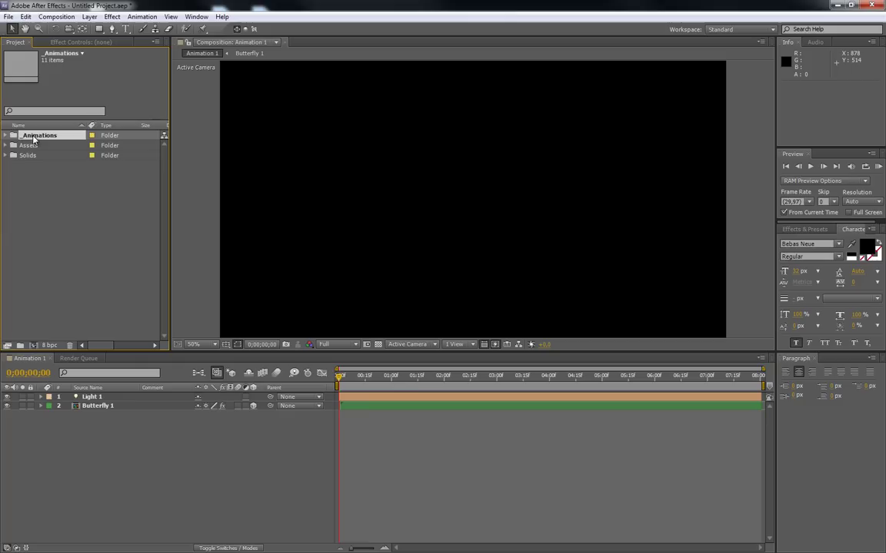
pyautogui.click(6, 137)
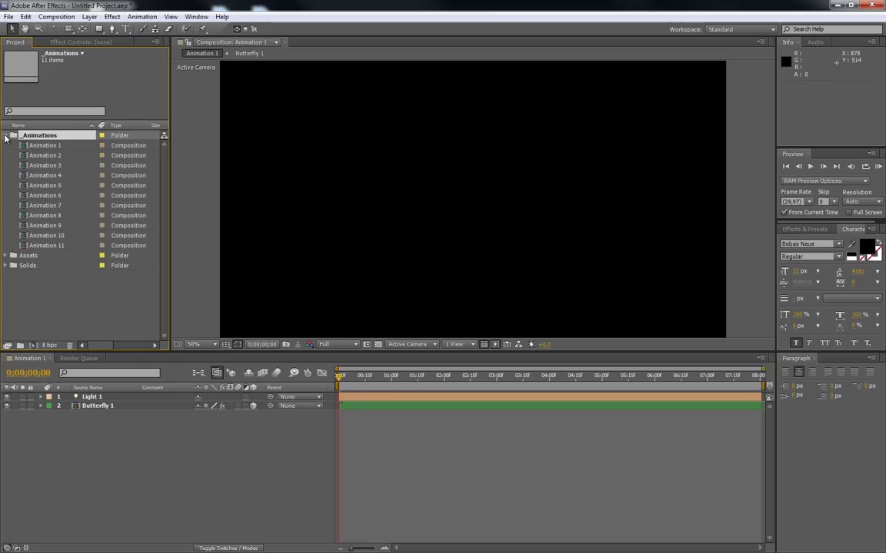
pyautogui.click(45, 145)
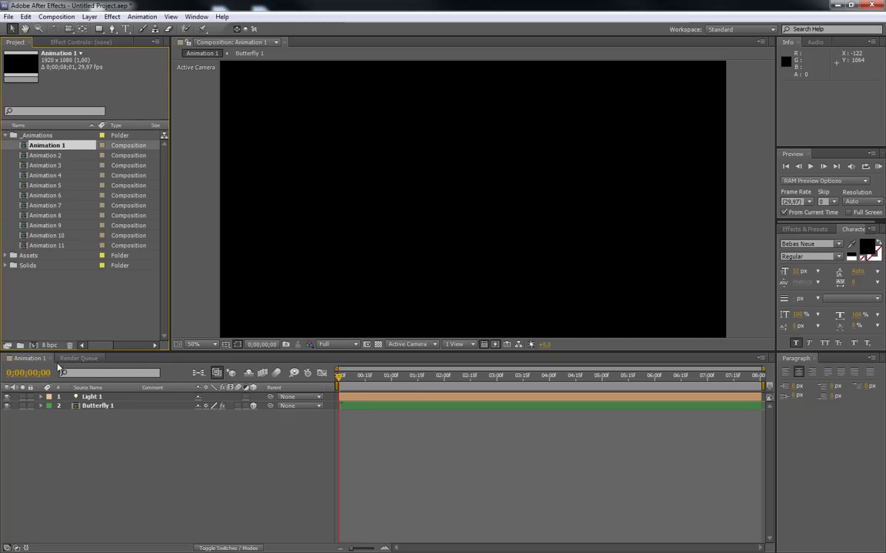
pyautogui.moveTo(339, 380)
pyautogui.mouseDown()
pyautogui.moveTo(478, 377)
pyautogui.moveTo(338, 376)
pyautogui.mouseUp()
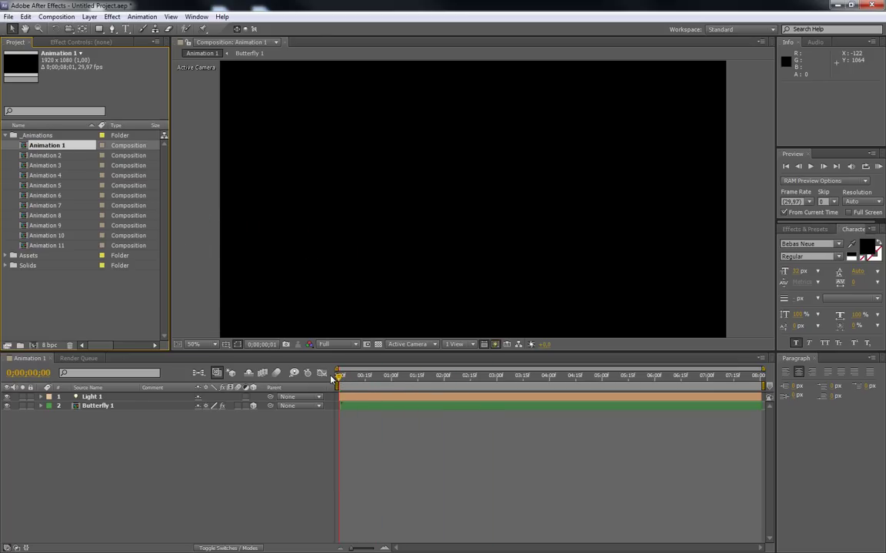
# Expand Assets > Butterflies > Butterflies Assets, inspect the Butterfly 1 wing PNGs, then collapse them.
pyautogui.click(39, 256)
pyautogui.click(37, 266)
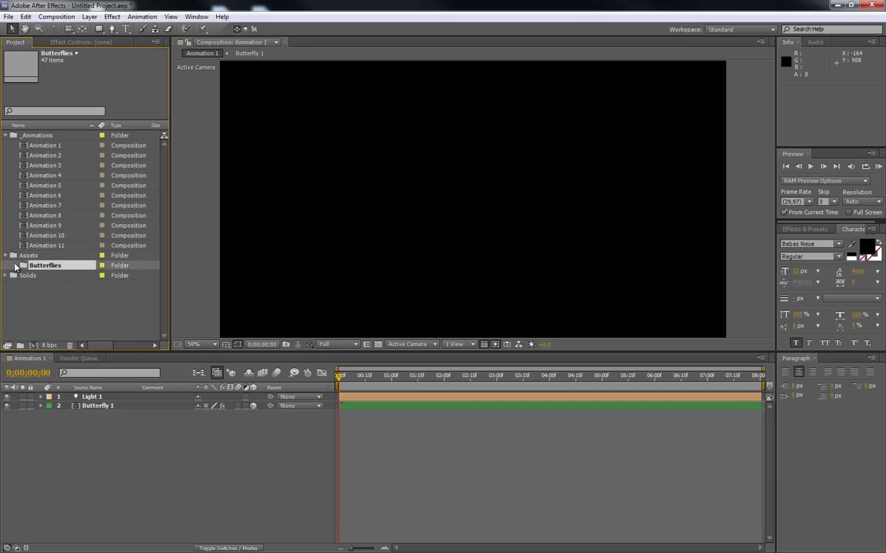
pyautogui.click(17, 265)
pyautogui.click(35, 276)
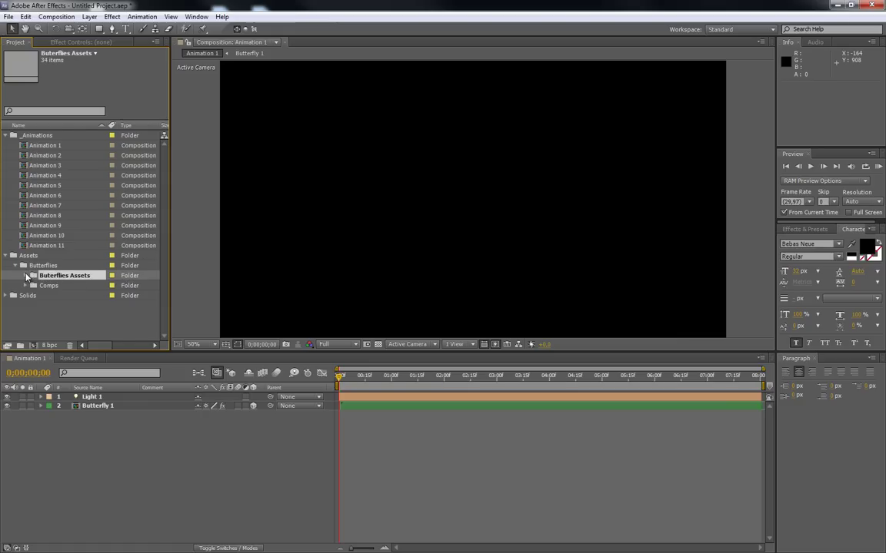
pyautogui.click(26, 276)
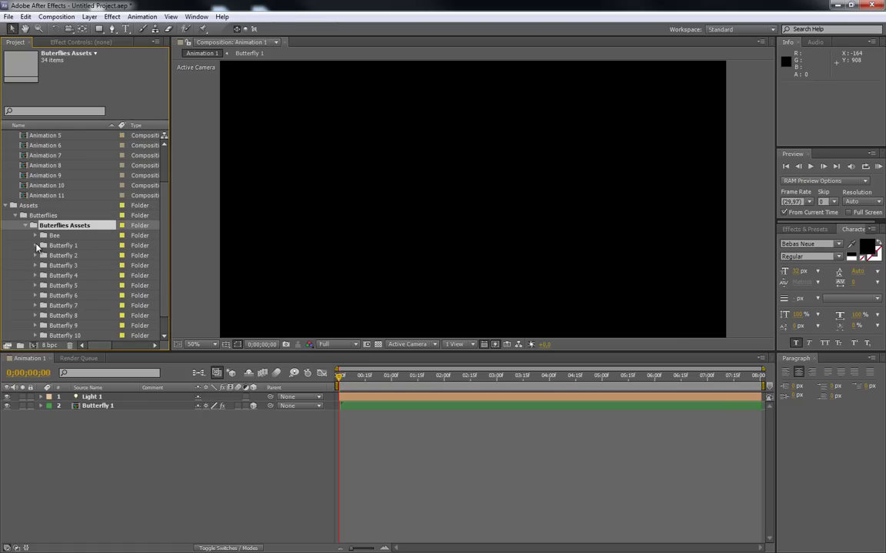
pyautogui.click(36, 246)
pyautogui.click(78, 258)
pyautogui.click(76, 266)
pyautogui.click(67, 255)
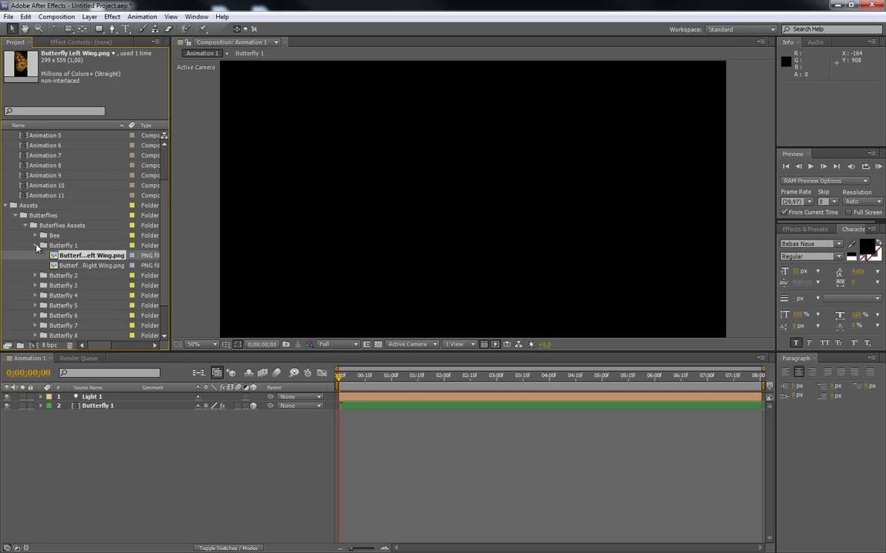
pyautogui.click(36, 246)
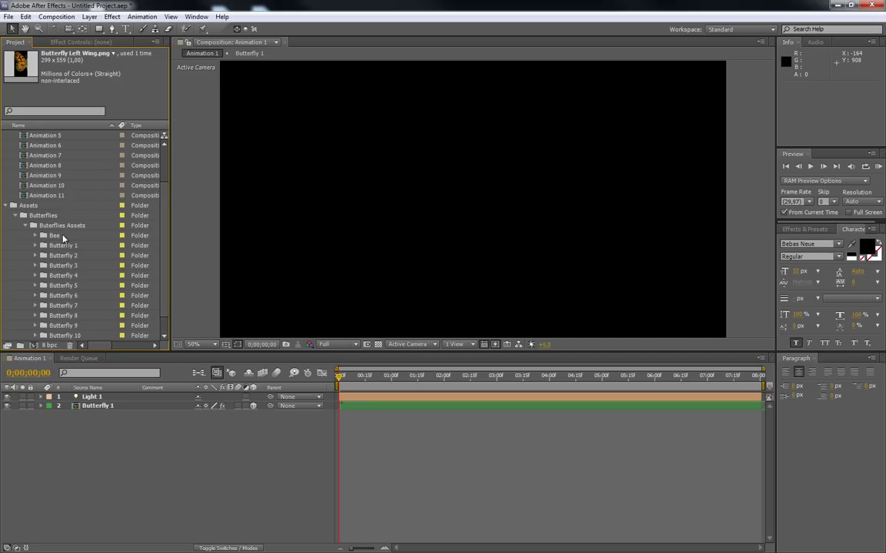
pyautogui.click(24, 226)
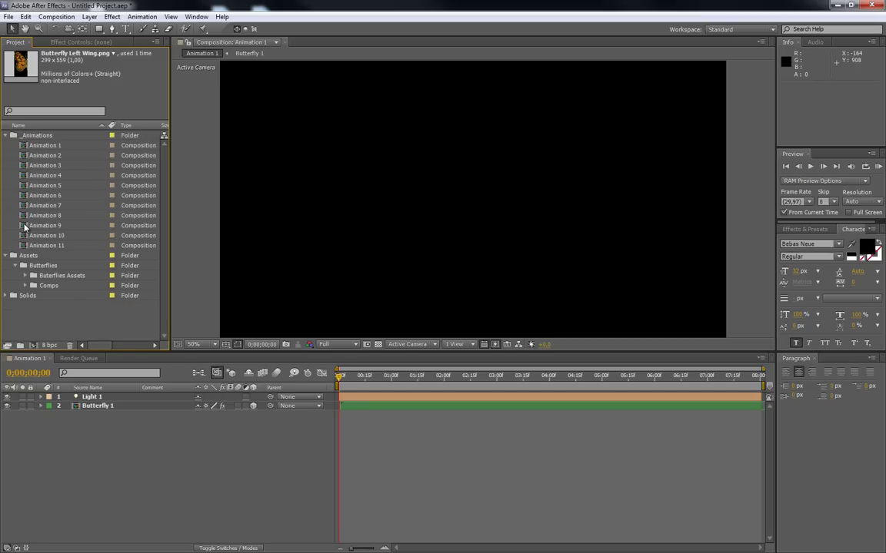
# Expand the Comps folder, open the Butterfly 1 comp and scrub its wing animation.
pyautogui.click(44, 286)
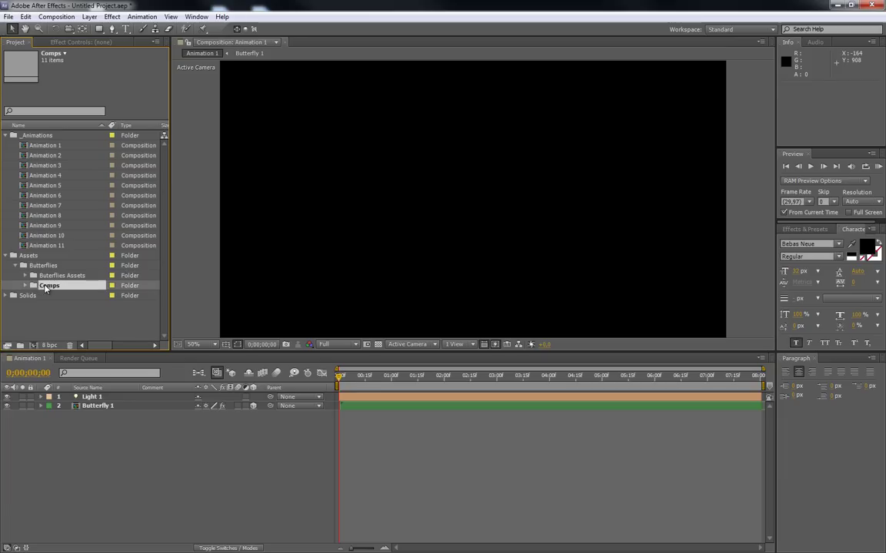
pyautogui.click(25, 285)
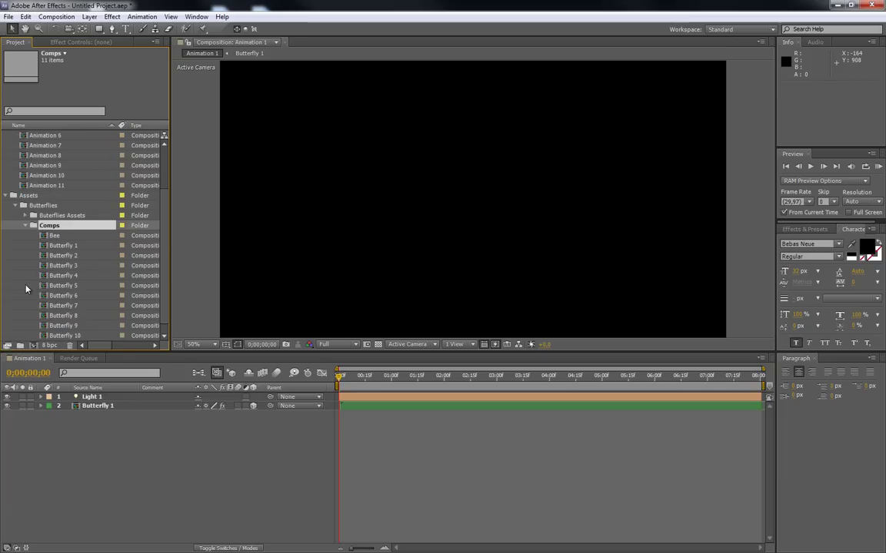
pyautogui.doubleClick(66, 246)
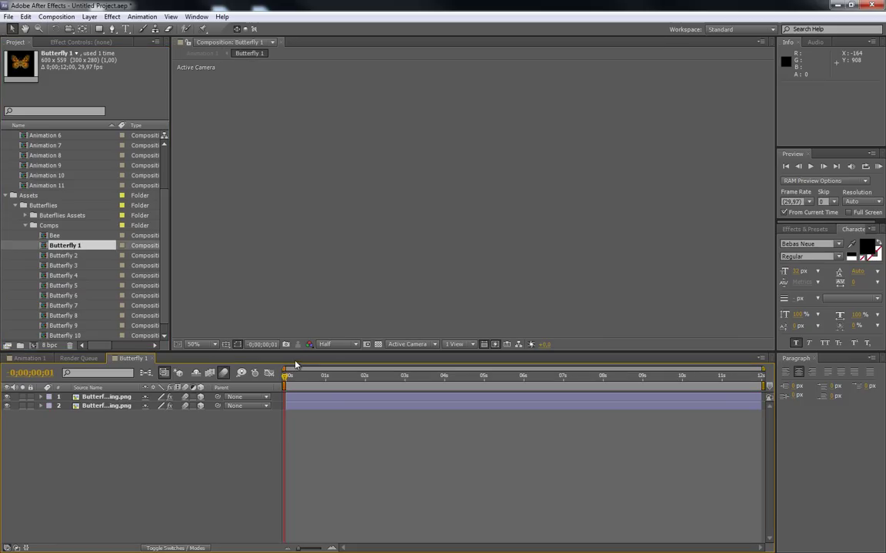
pyautogui.moveTo(286, 377); pyautogui.dragTo(339, 376)
# Open and scrub Butterfly 2 with the transparency grid on, then close both butterfly comps.
pyautogui.doubleClick(77, 256)
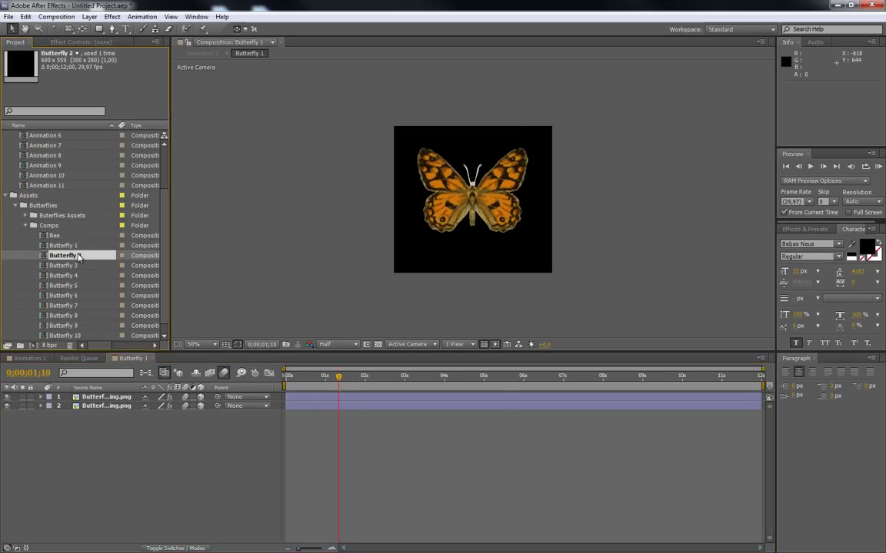
pyautogui.moveTo(506, 379); pyautogui.dragTo(422, 384)
pyautogui.click(378, 346)
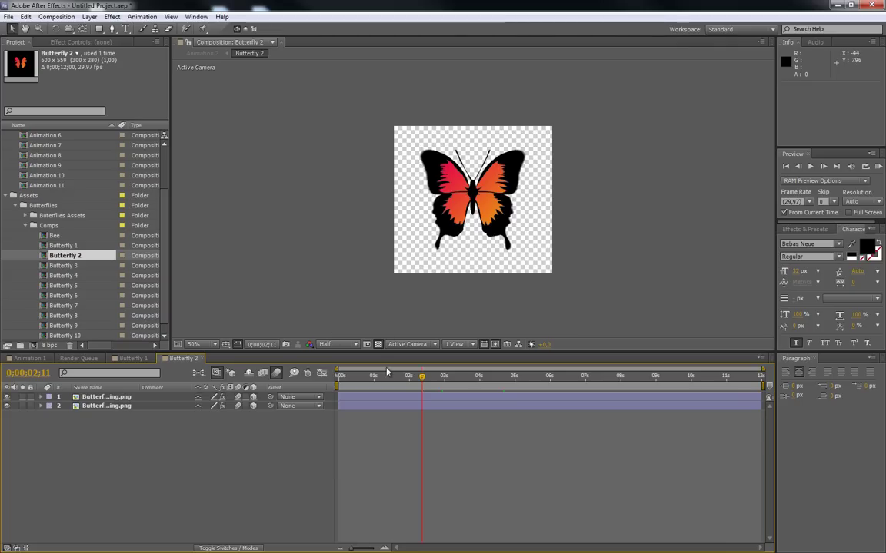
pyautogui.click(26, 226)
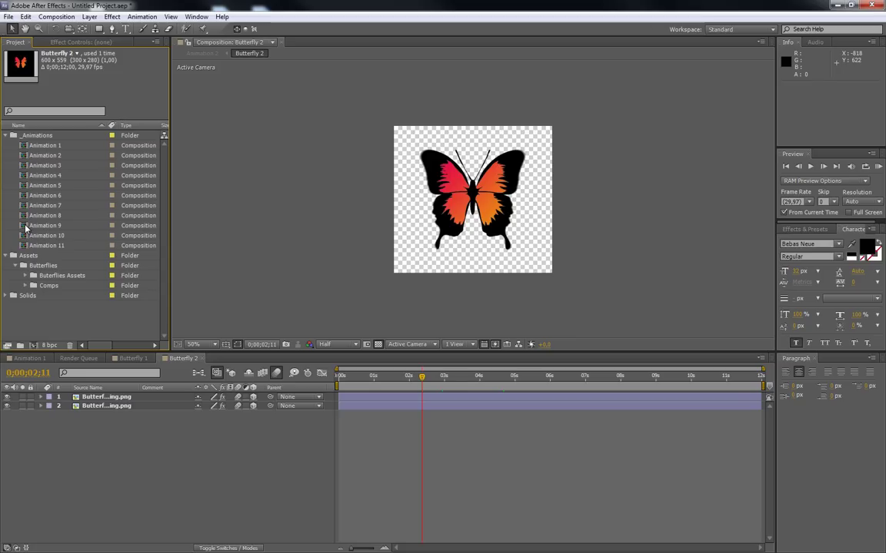
pyautogui.click(204, 359)
pyautogui.click(151, 359)
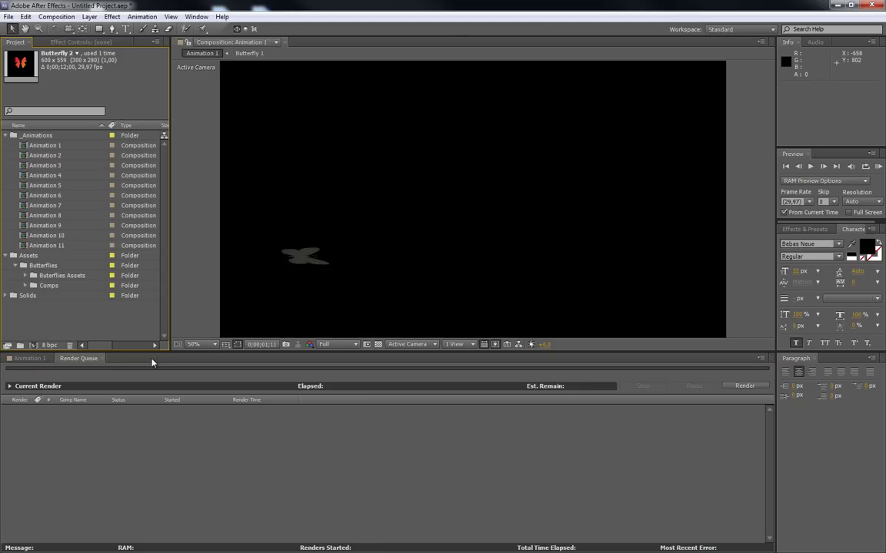
# Return to Animation 1, turn on the transparency grid, and select the Butterfly 1 layer.
pyautogui.click(29, 359)
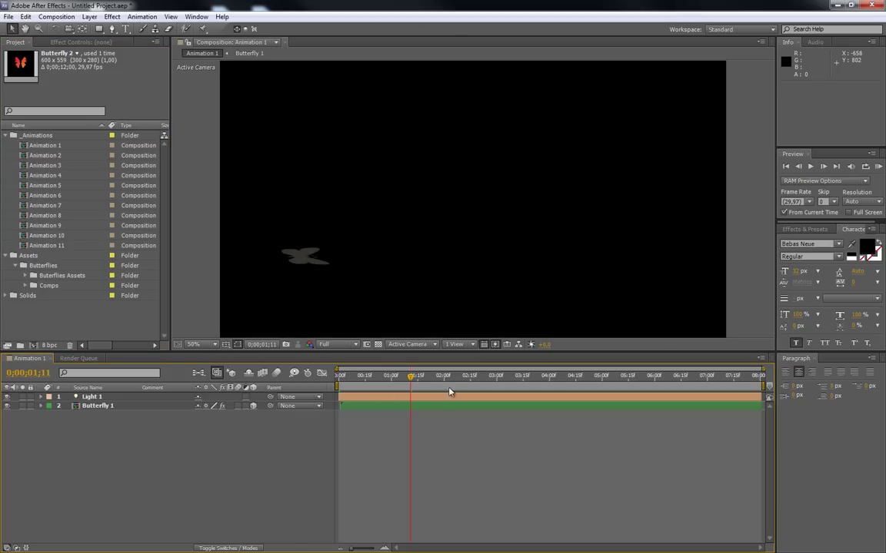
pyautogui.moveTo(412, 380); pyautogui.dragTo(492, 379)
pyautogui.click(379, 344)
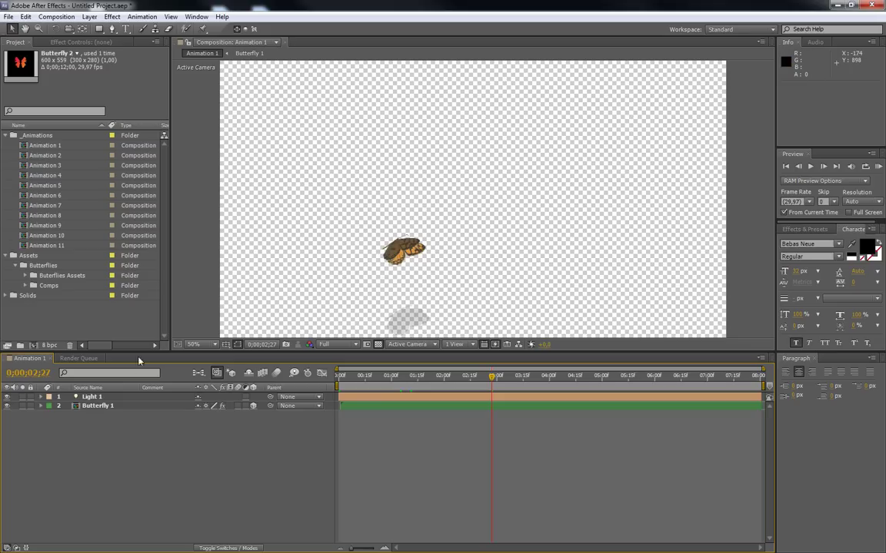
pyautogui.click(103, 407)
# Reshape Butterfly 1's Position path: raise it at 01:26, lower it at 03:16, raise it at 05:15.
pyautogui.press('p')
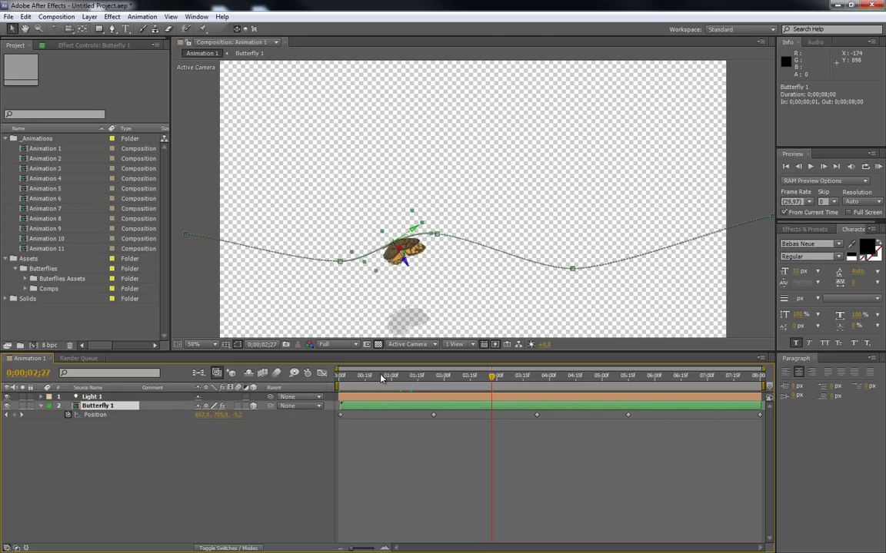
pyautogui.moveTo(493, 380); pyautogui.dragTo(435, 387)
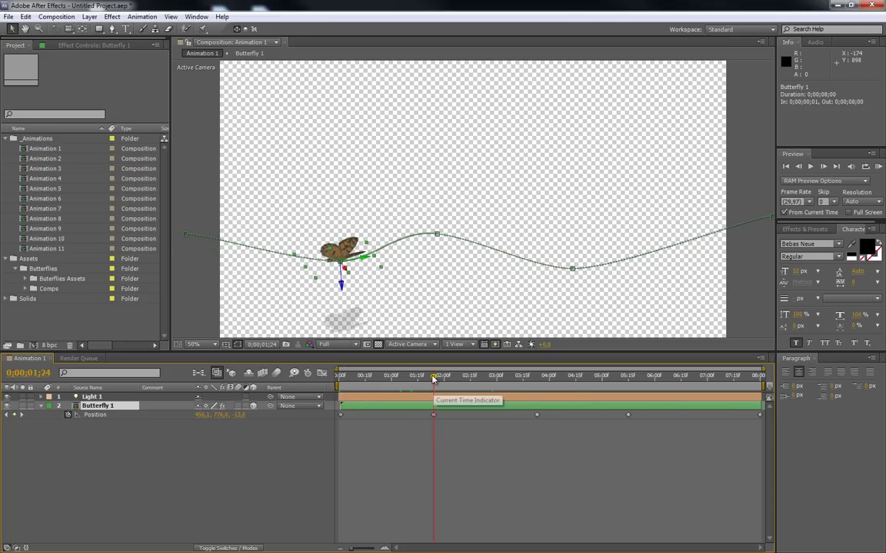
pyautogui.moveTo(345, 289); pyautogui.dragTo(339, 199)
pyautogui.moveTo(433, 381); pyautogui.dragTo(537, 384)
pyautogui.moveTo(440, 263); pyautogui.dragTo(440, 294)
pyautogui.moveTo(536, 379); pyautogui.dragTo(628, 378)
pyautogui.moveTo(580, 296); pyautogui.dragTo(567, 144)
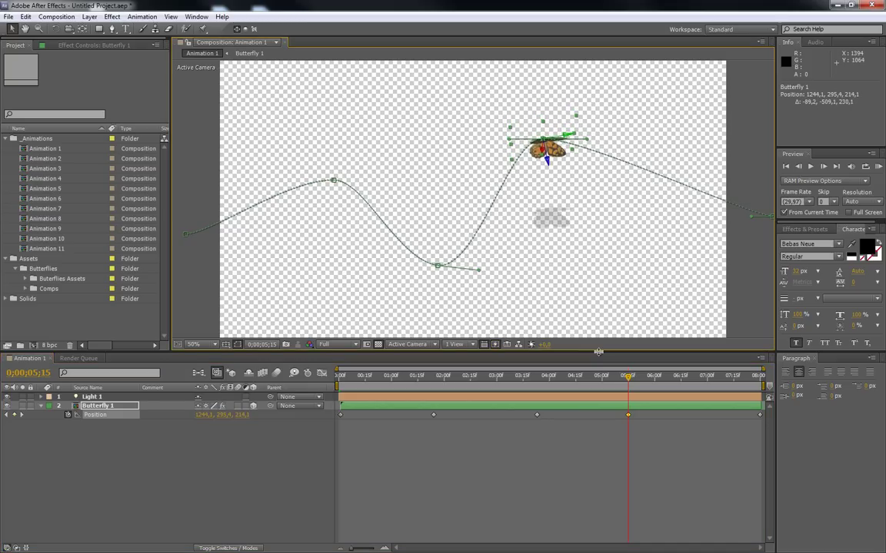
pyautogui.moveTo(628, 381); pyautogui.dragTo(508, 395)
pyautogui.rightClick(219, 445)
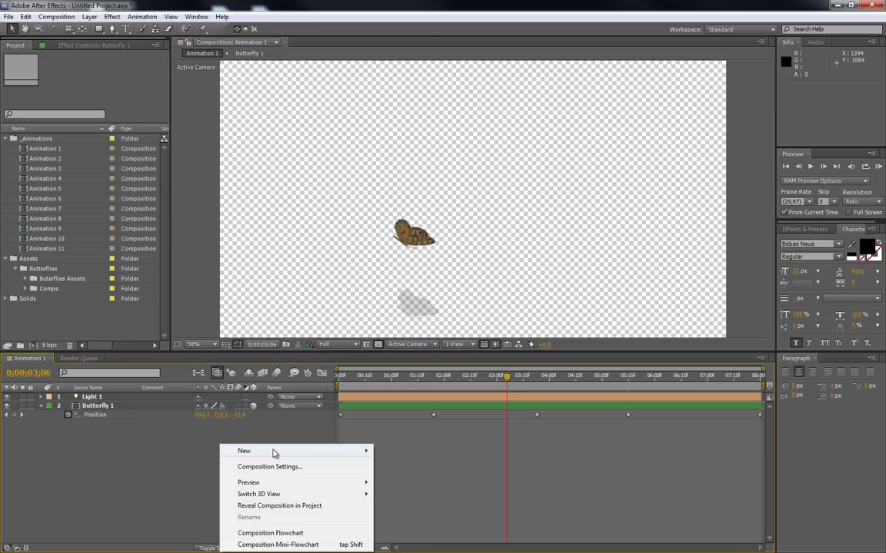
# Add White Solid 2 beneath the butterfly layer as a white background, then expand the Comps folder.
pyautogui.click(396, 381)
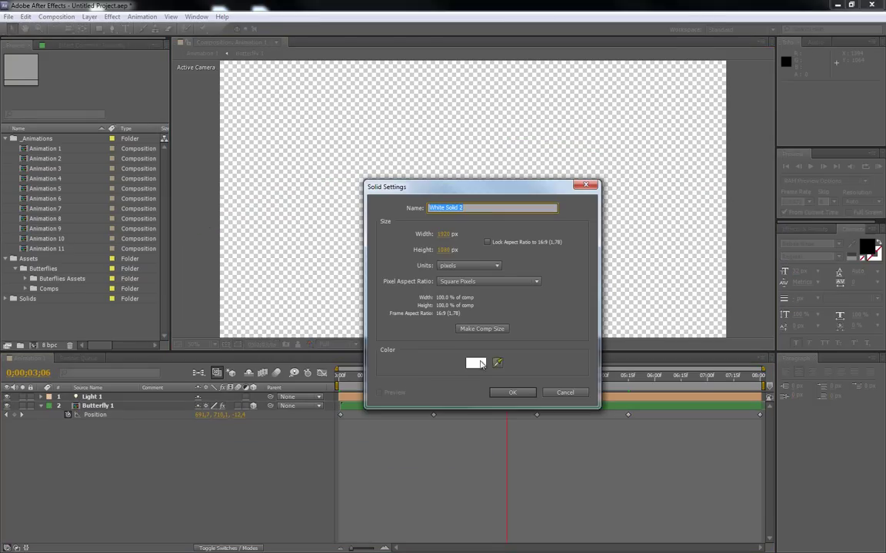
pyautogui.click(514, 393)
pyautogui.moveTo(100, 397); pyautogui.dragTo(123, 443)
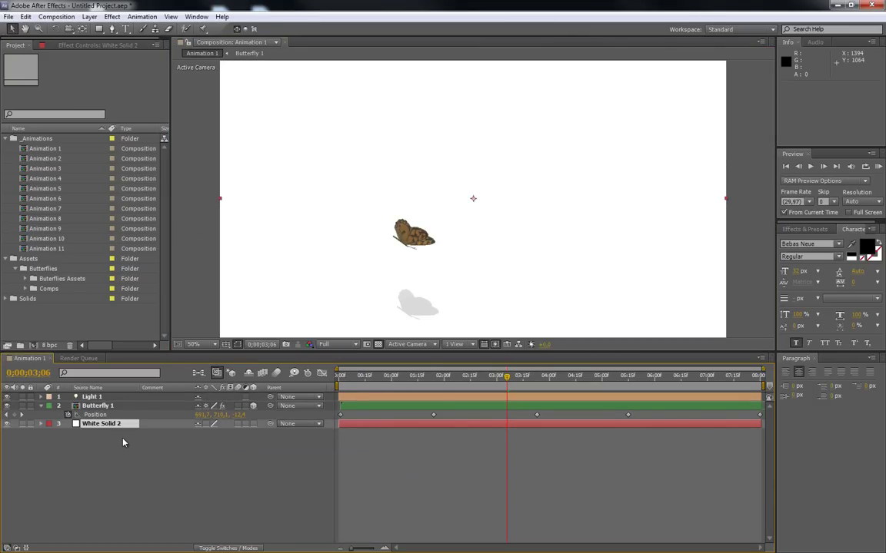
pyautogui.moveTo(492, 382); pyautogui.dragTo(439, 390)
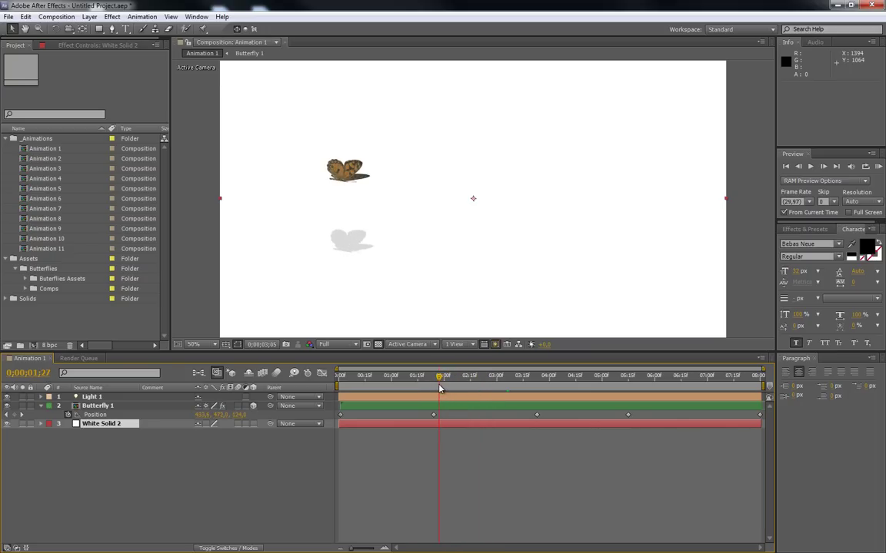
pyautogui.click(24, 289)
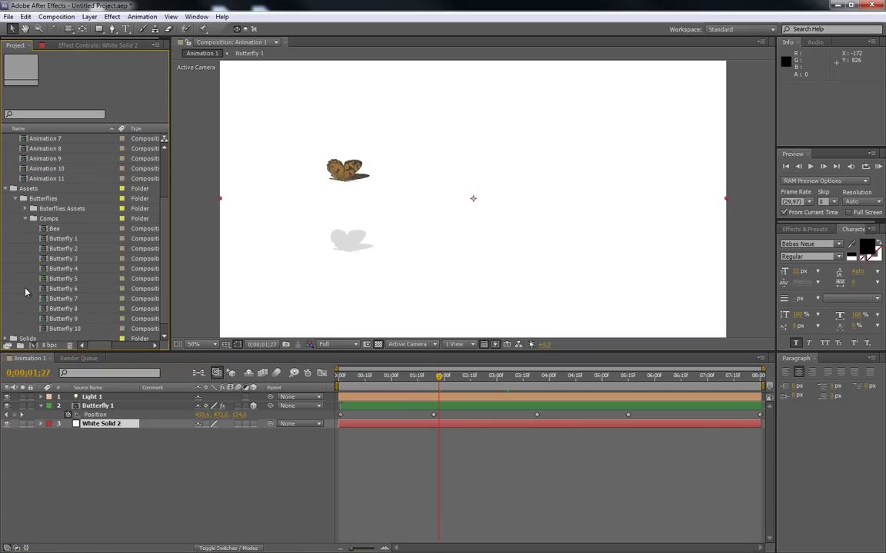
# Replace Butterfly 1's source with the Butterfly 8 comp and preview the green butterfly's flight.
pyautogui.click(74, 309)
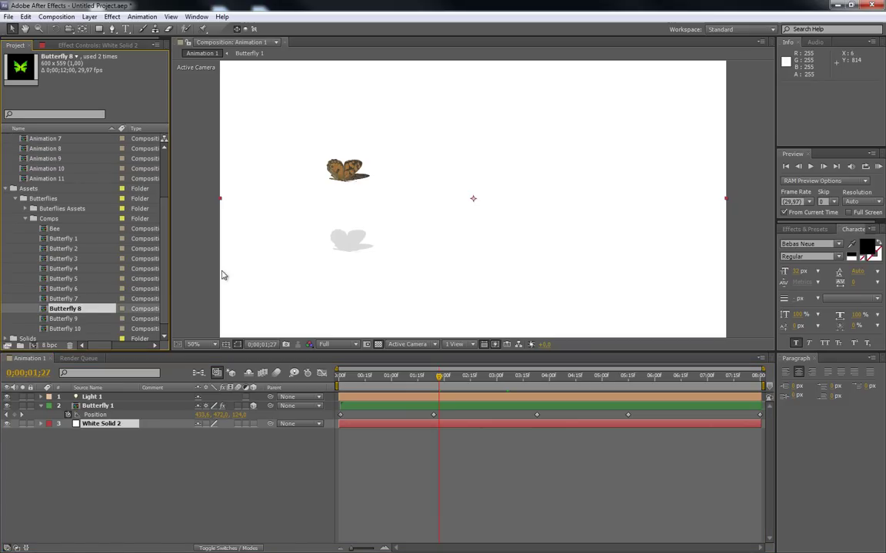
pyautogui.click(91, 407)
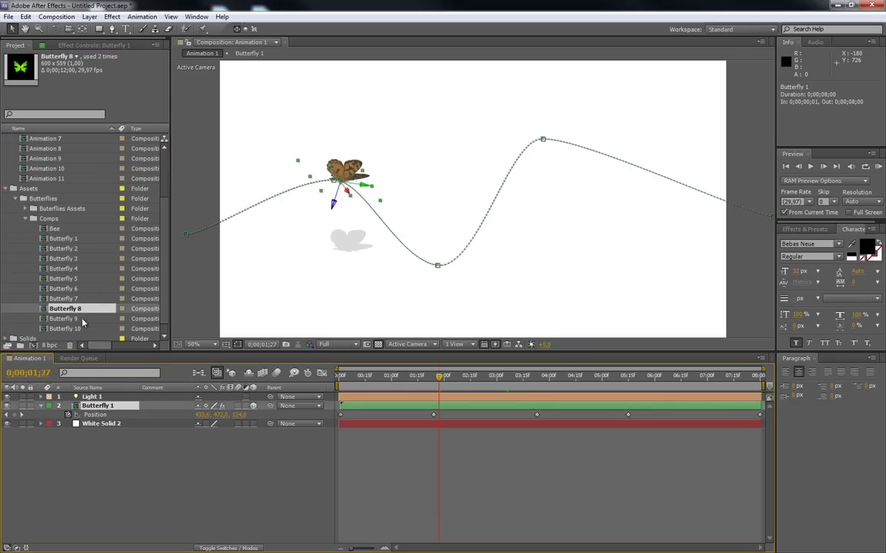
pyautogui.moveTo(80, 312); pyautogui.dragTo(106, 407)
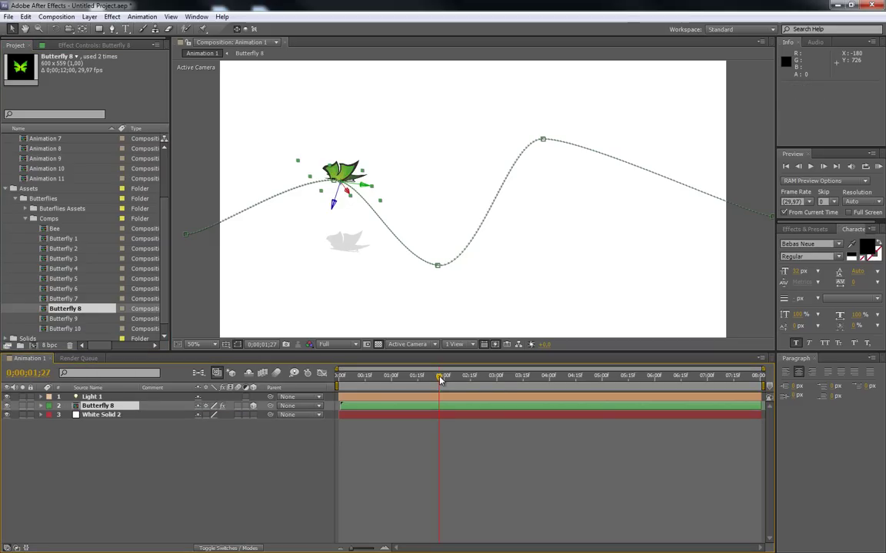
pyautogui.hotkey('ctrl', 'z')
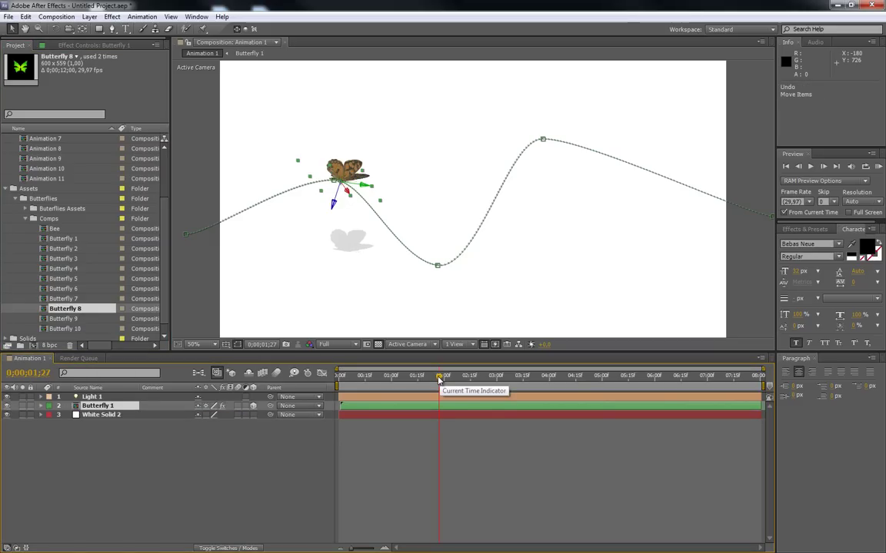
pyautogui.click(95, 407)
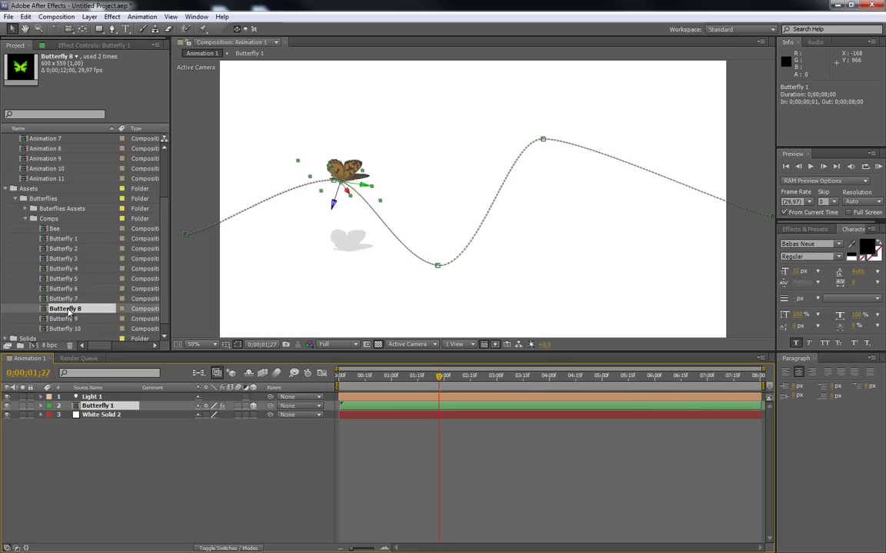
pyautogui.moveTo(67, 309); pyautogui.dragTo(101, 409)
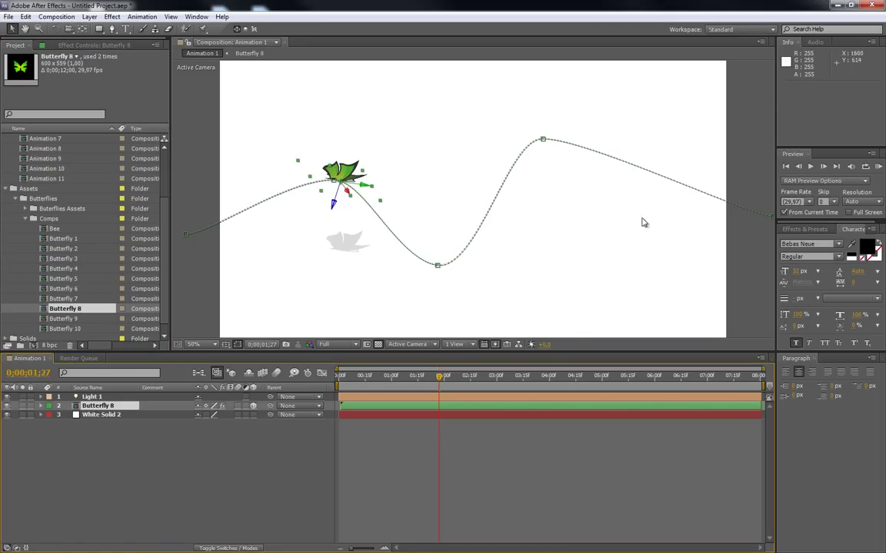
pyautogui.moveTo(456, 376); pyautogui.dragTo(408, 382)
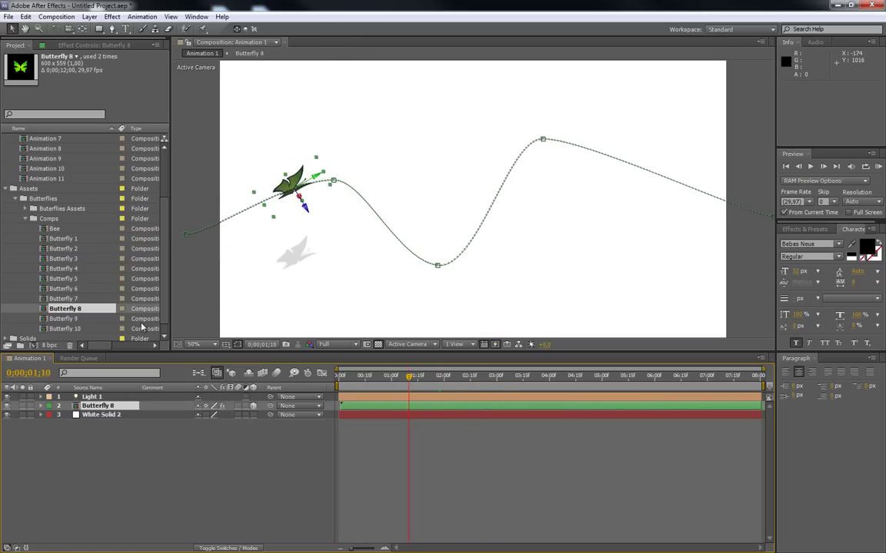
# Swap the layer's source to Butterfly 9 and preview it up to 0;00;01;24.
pyautogui.moveTo(67, 321); pyautogui.dragTo(108, 408)
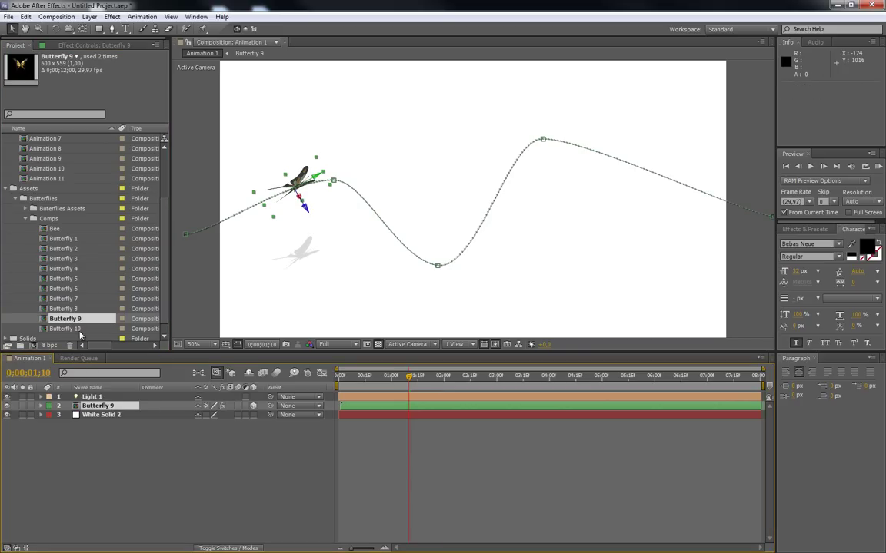
pyautogui.moveTo(409, 378)
pyautogui.mouseDown()
pyautogui.moveTo(346, 376)
pyautogui.moveTo(734, 379)
pyautogui.moveTo(389, 392)
pyautogui.moveTo(404, 392)
pyautogui.mouseUp()
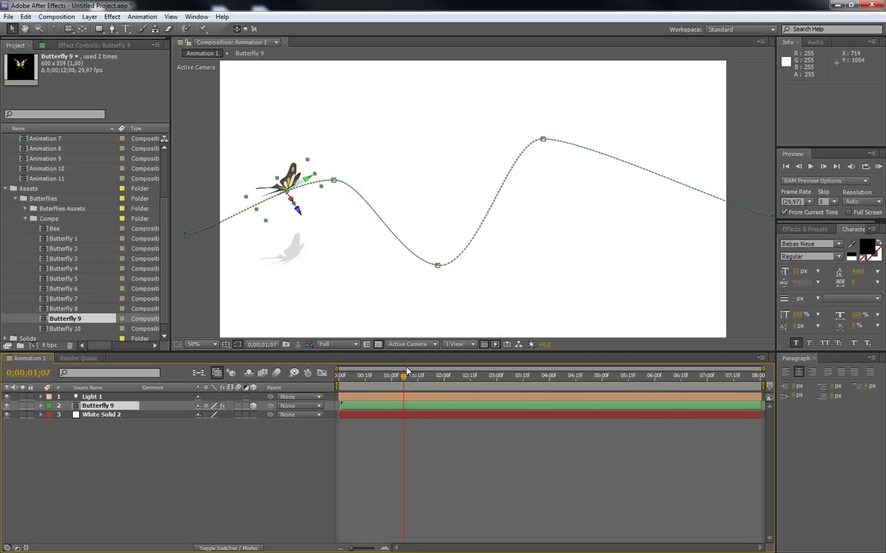
pyautogui.moveTo(405, 380); pyautogui.dragTo(581, 376)
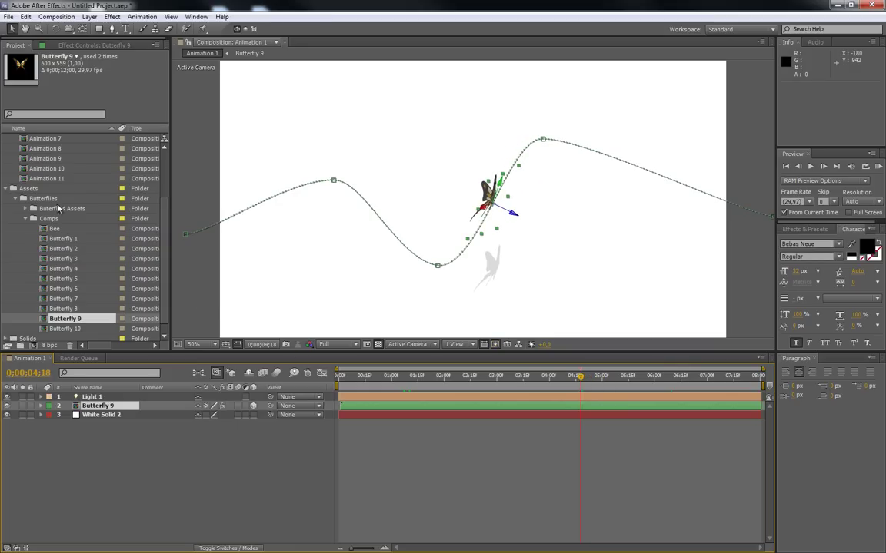
pyautogui.scroll(3, 55, 202)
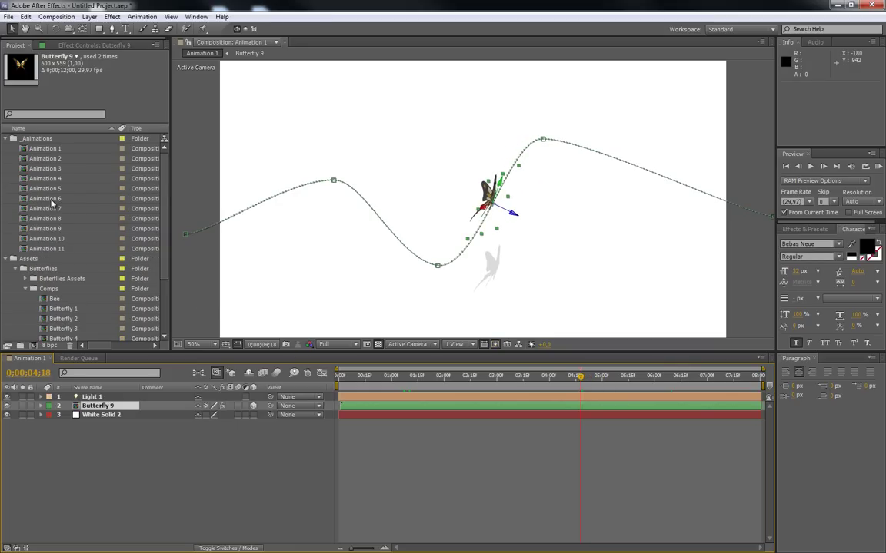
# Open Animation 6 and create a new white solid layer.
pyautogui.doubleClick(52, 201)
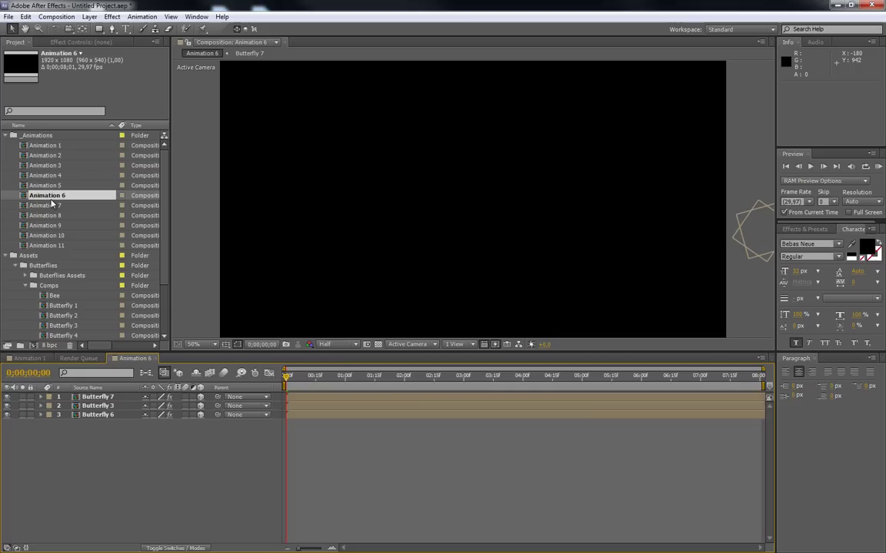
pyautogui.rightClick(100, 434)
pyautogui.moveTo(149, 437)
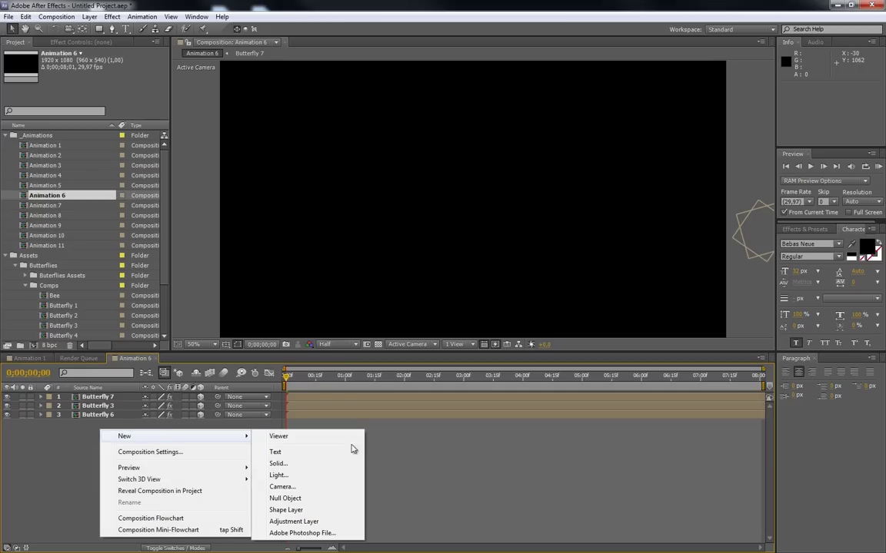
pyautogui.click(289, 464)
pyautogui.click(508, 392)
# Move White Solid 3 below the butterflies and add image 1.jpg as the bottom layer.
pyautogui.moveTo(117, 400); pyautogui.dragTo(113, 435)
pyautogui.moveTo(308, 379); pyautogui.dragTo(423, 381)
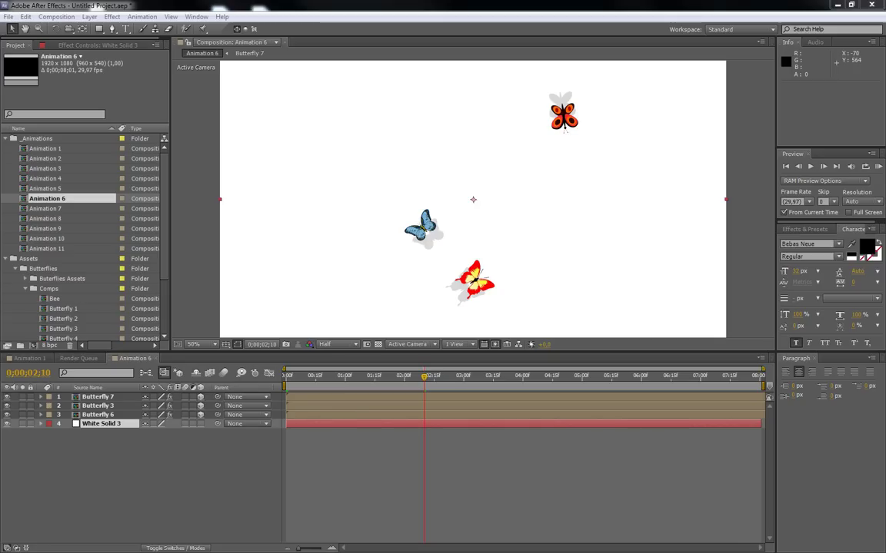
pyautogui.moveTo(0, 231); pyautogui.dragTo(23, 432)
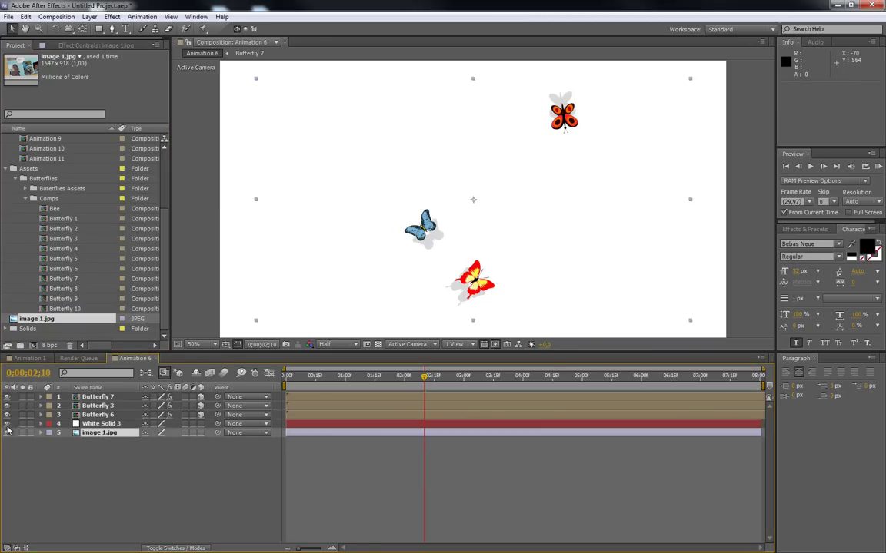
# Scale image 1.jpg up to 122% so it fills the frame.
pyautogui.press('s')
pyautogui.click(68, 442)
pyautogui.moveTo(157, 442); pyautogui.dragTo(181, 442)
pyautogui.press('Return')
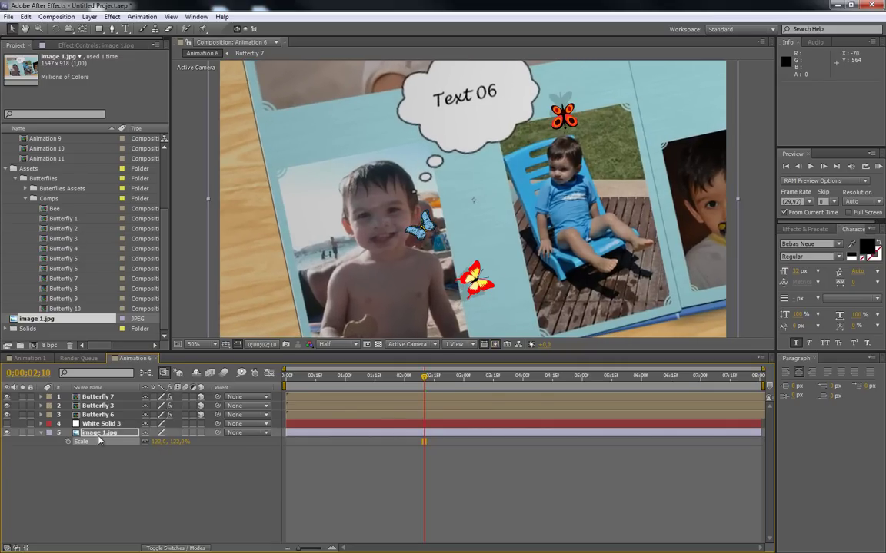
pyautogui.click(40, 434)
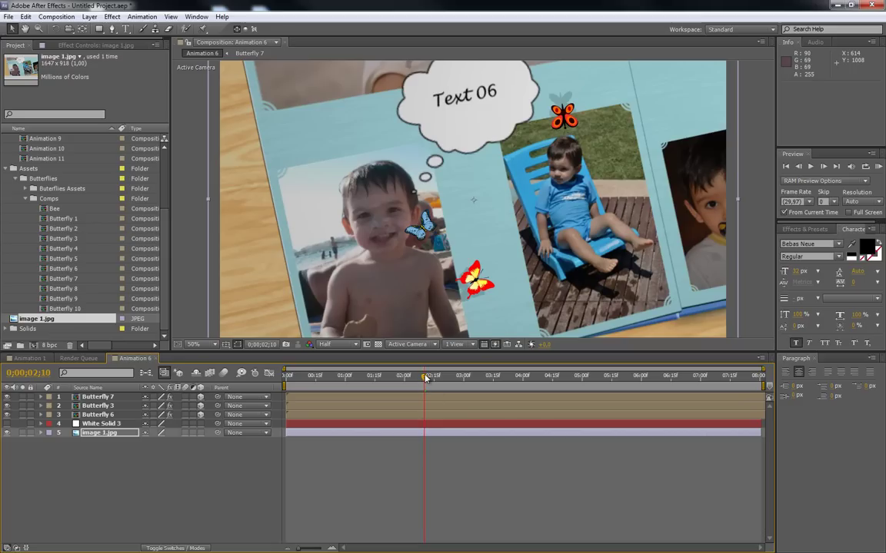
# Preview the butterflies over the photo, then turn White Solid 3 back on.
pyautogui.moveTo(421, 382)
pyautogui.mouseDown()
pyautogui.moveTo(375, 382)
pyautogui.moveTo(426, 386)
pyautogui.mouseUp()
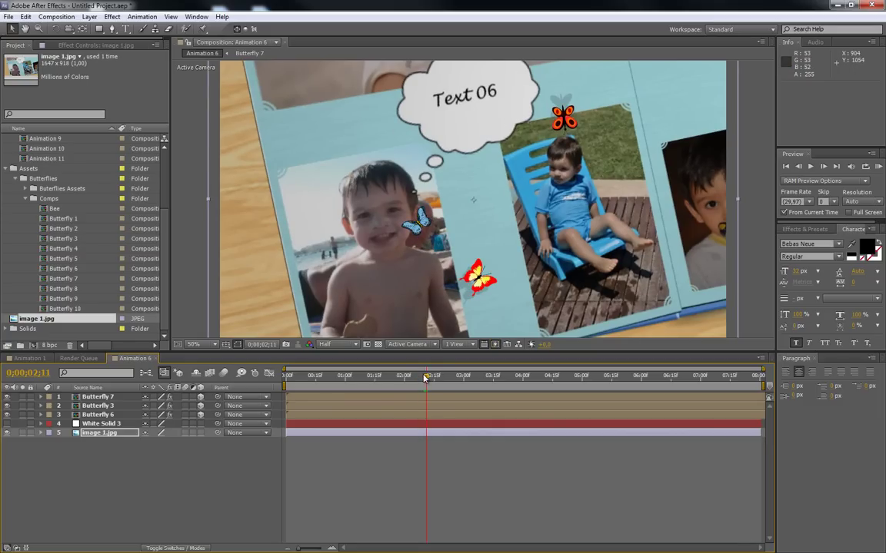
pyautogui.moveTo(428, 380); pyautogui.dragTo(759, 380)
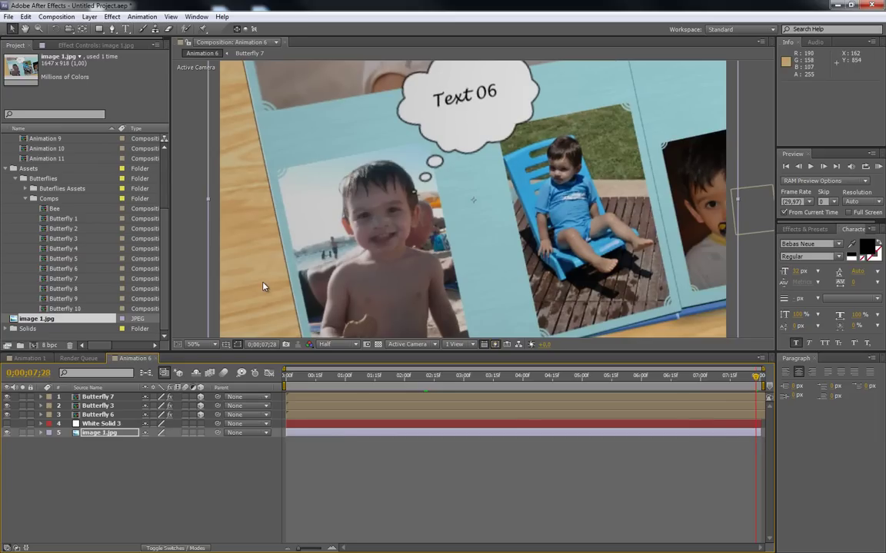
pyautogui.moveTo(756, 376); pyautogui.dragTo(428, 376)
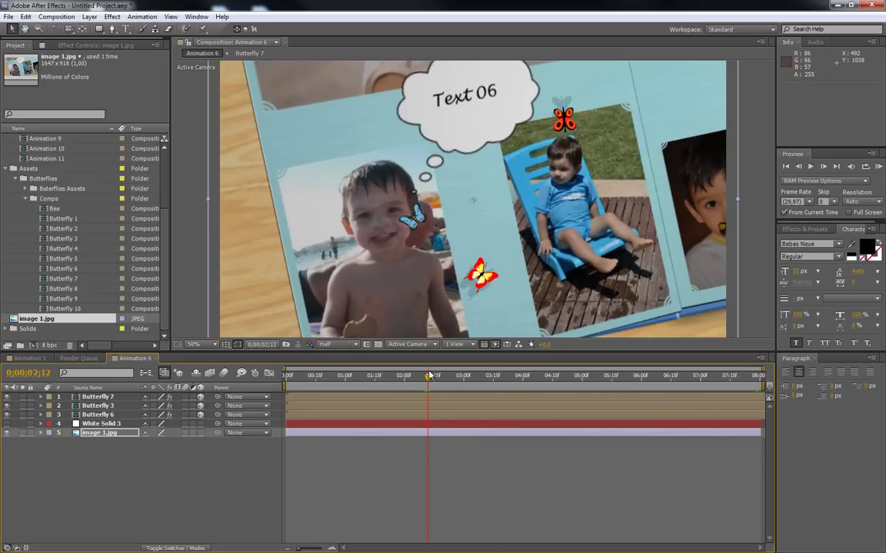
pyautogui.click(7, 424)
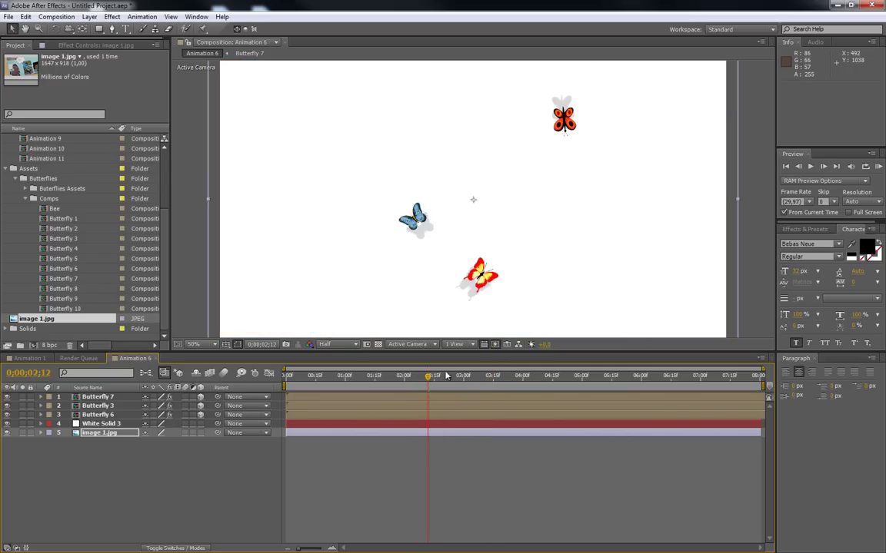
# Replace the Butterfly 7 layer's source with the Butterfly 8 comp.
pyautogui.moveTo(428, 377); pyautogui.dragTo(477, 379)
pyautogui.click(97, 397)
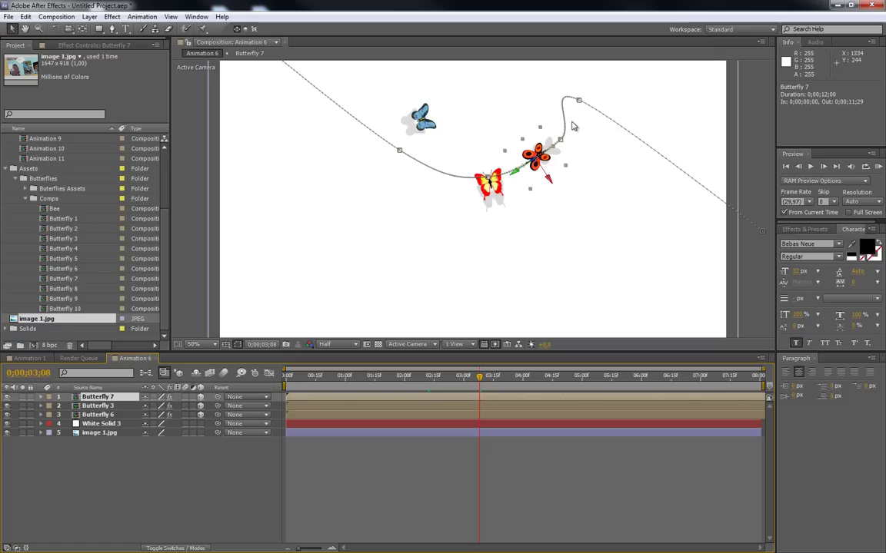
pyautogui.click(99, 406)
pyautogui.click(98, 396)
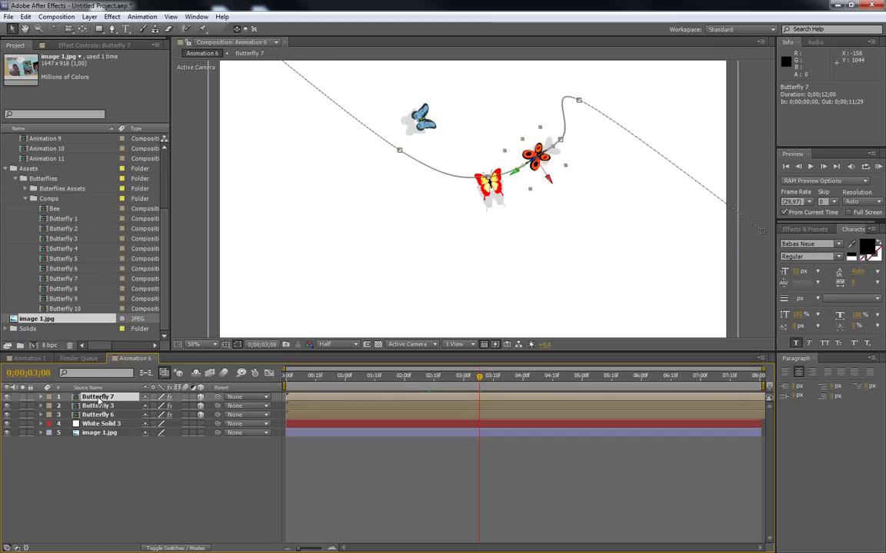
pyautogui.click(71, 289)
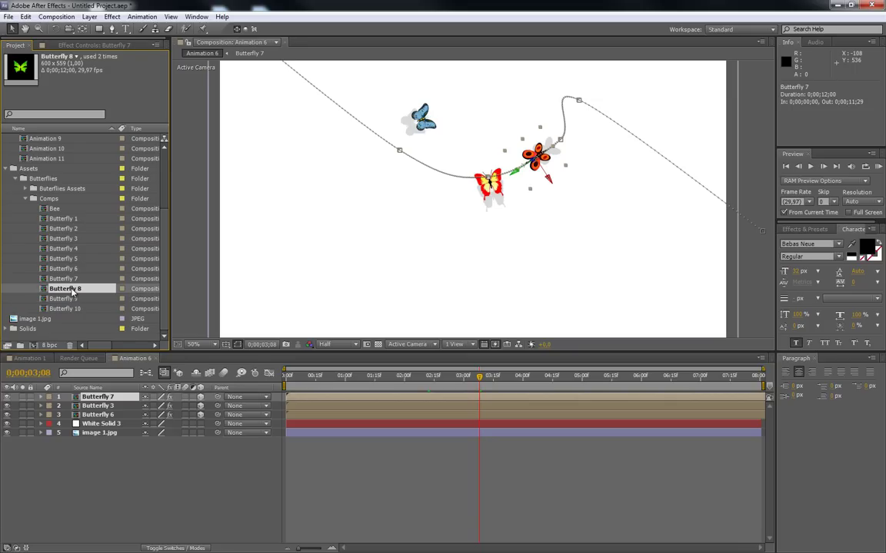
pyautogui.click(105, 396)
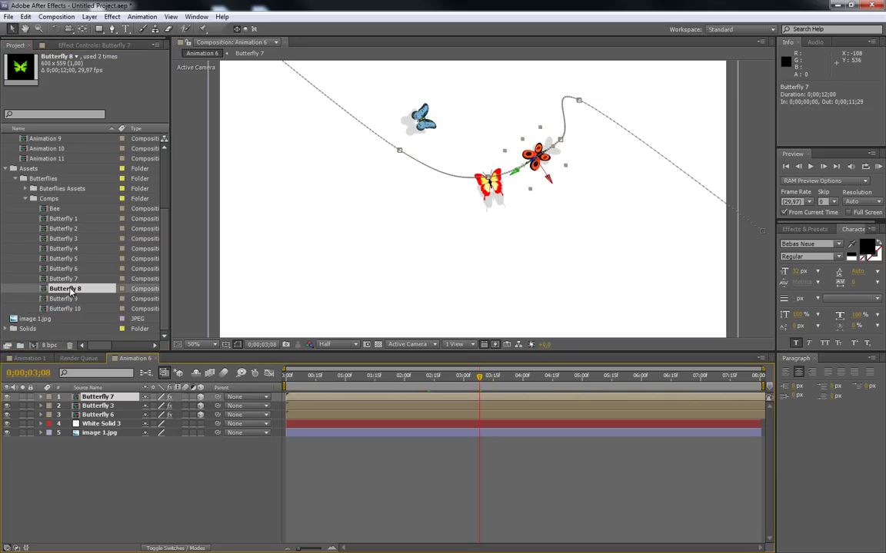
pyautogui.moveTo(71, 289); pyautogui.dragTo(106, 397)
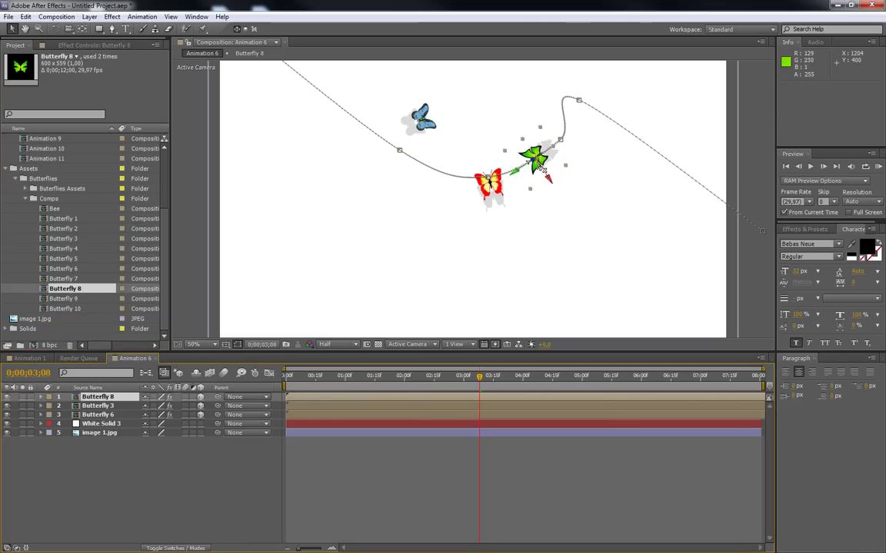
# Replace Butterfly 3 with Butterfly 5 and Butterfly 6 with Butterfly 9.
pyautogui.click(105, 406)
pyautogui.click(74, 259)
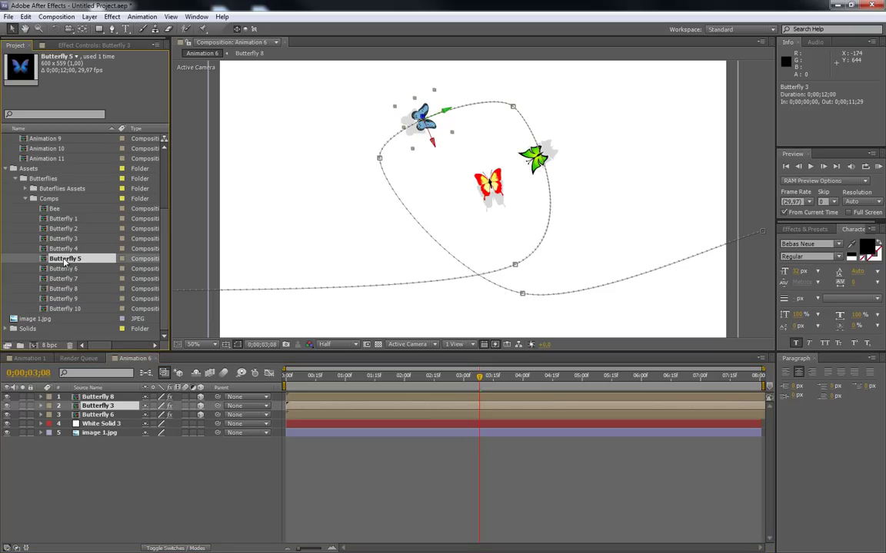
pyautogui.moveTo(66, 261); pyautogui.dragTo(108, 407)
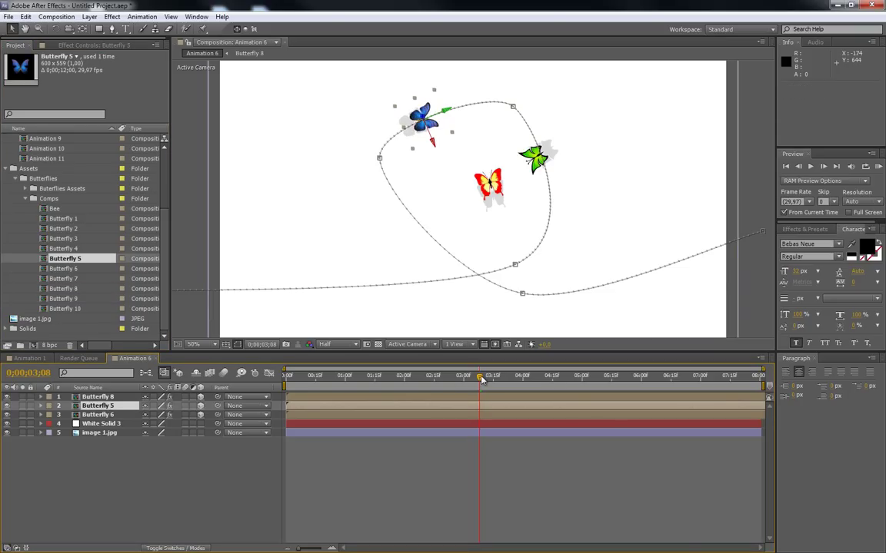
pyautogui.click(98, 416)
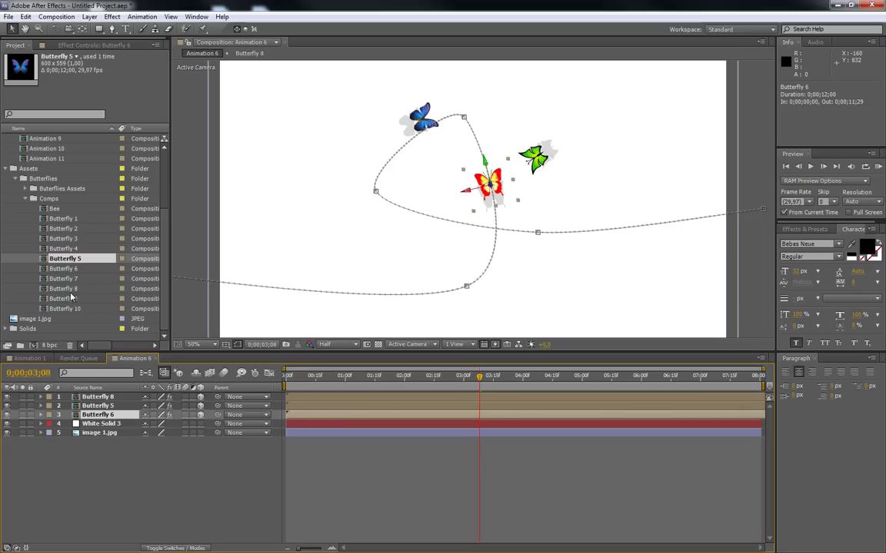
pyautogui.click(68, 289)
pyautogui.click(67, 299)
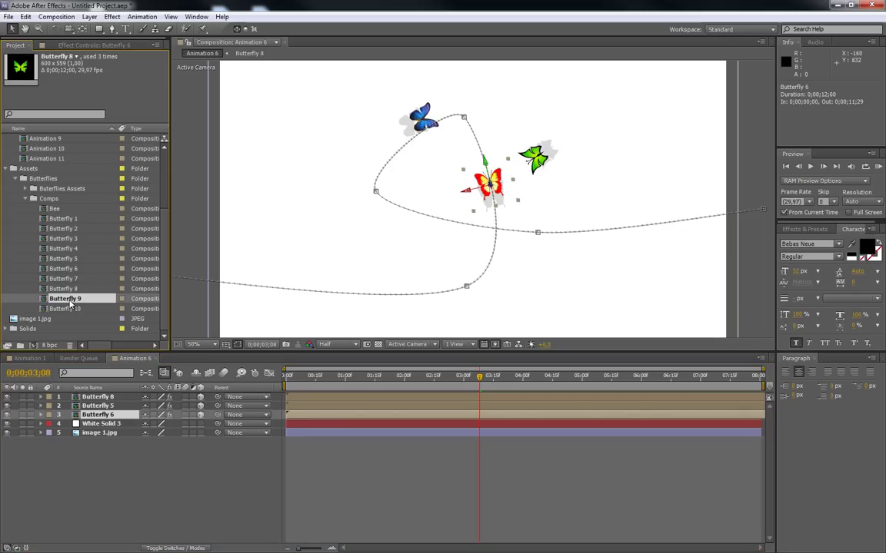
pyautogui.moveTo(69, 302); pyautogui.dragTo(110, 416)
pyautogui.moveTo(481, 382); pyautogui.dragTo(390, 377)
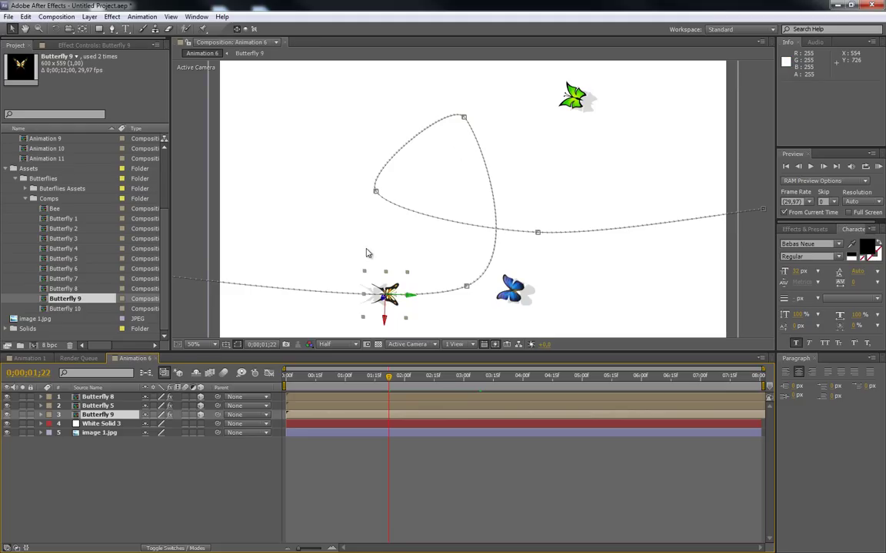
# Reshape Butterfly 9's motion path by dragging its left, top and lower-right vertices.
pyautogui.click(118, 415)
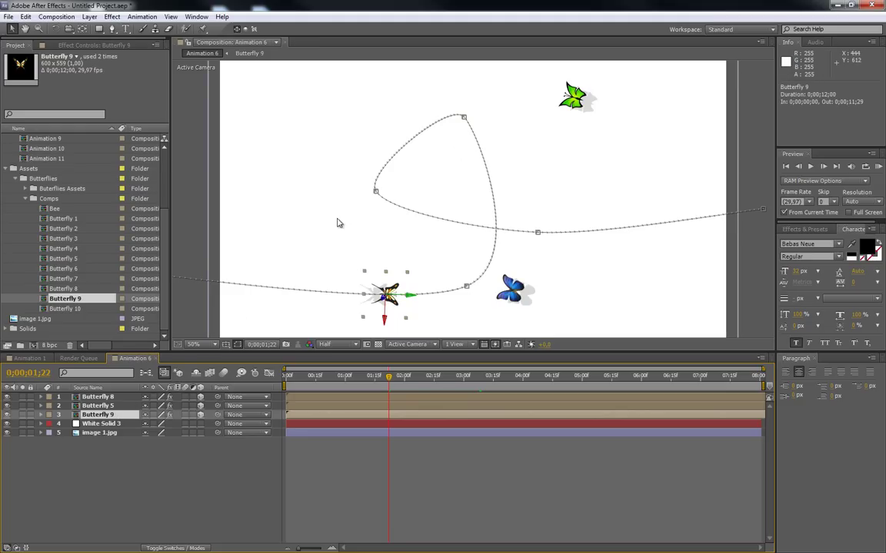
pyautogui.moveTo(376, 193)
pyautogui.mouseDown()
pyautogui.moveTo(344, 174)
pyautogui.moveTo(369, 203)
pyautogui.mouseUp()
pyautogui.click(465, 119)
pyautogui.moveTo(465, 118); pyautogui.dragTo(490, 108)
pyautogui.moveTo(539, 233); pyautogui.dragTo(593, 257)
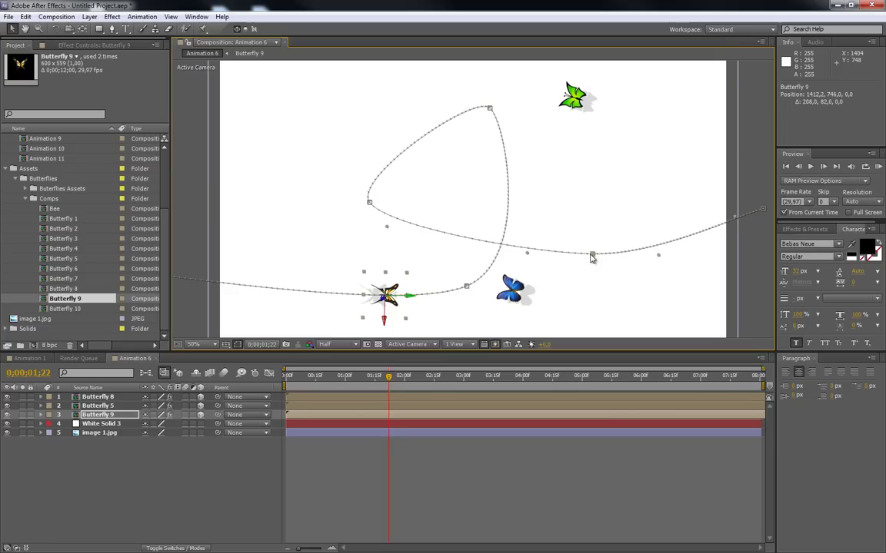
# Delete Butterfly 9's four middle Position keyframes so it flies straight.
pyautogui.click(111, 416)
pyautogui.press('p')
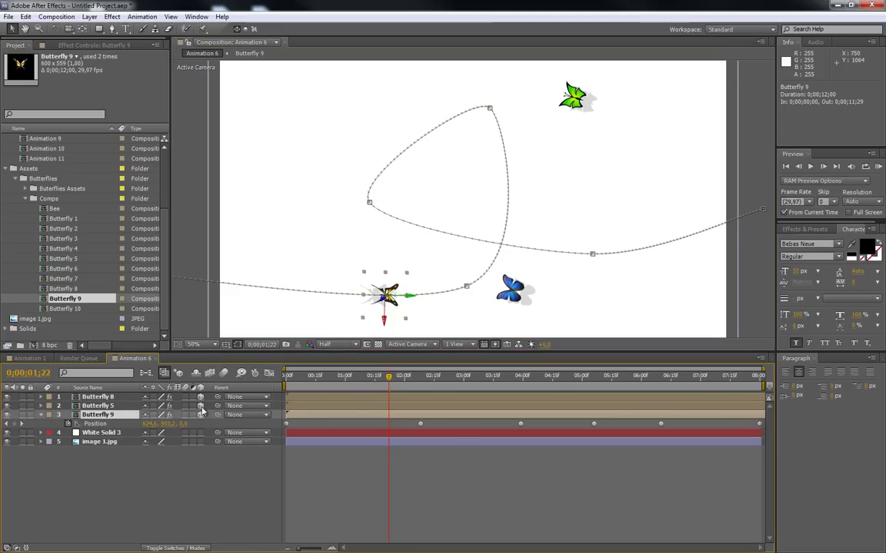
pyautogui.moveTo(412, 423); pyautogui.dragTo(665, 430)
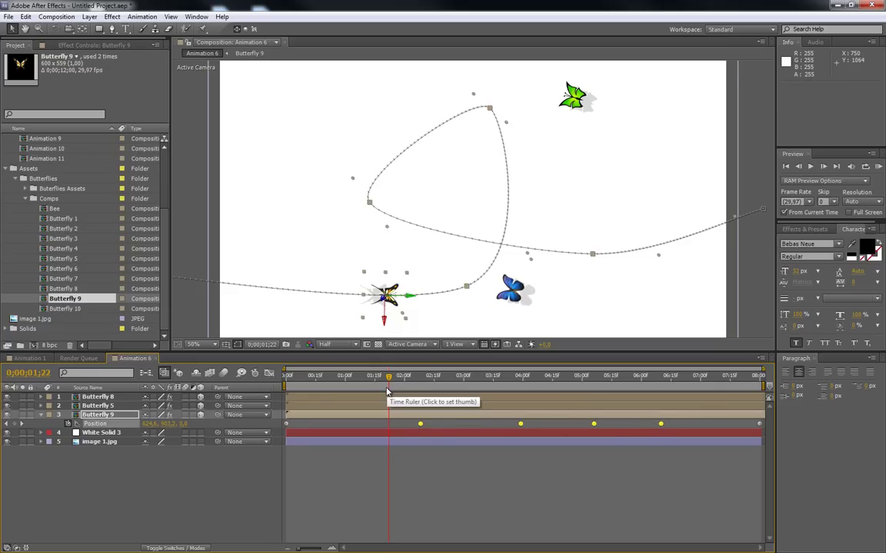
pyautogui.press('Delete')
pyautogui.moveTo(386, 388); pyautogui.dragTo(450, 382)
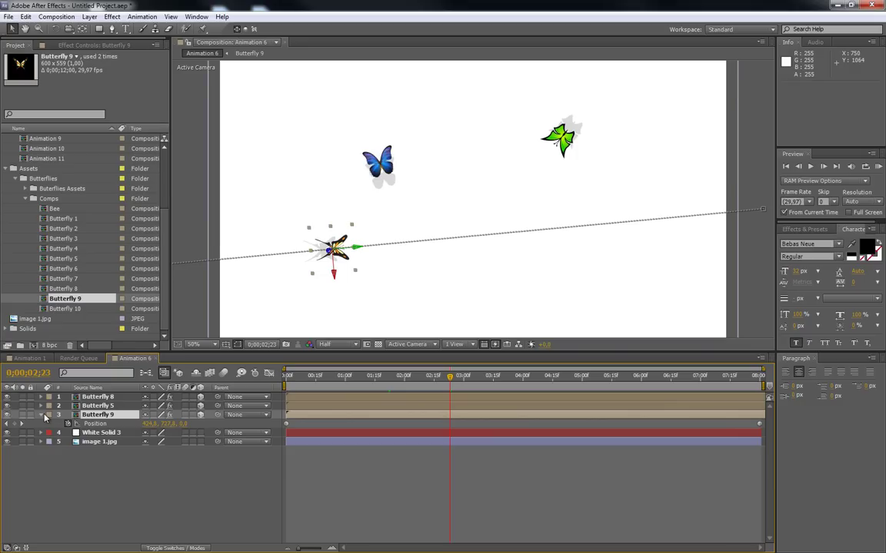
# Add Butterfly 9 position keyframes at about 1:26 (up), 3:27 (down) and 5:09 (up).
pyautogui.moveTo(450, 382); pyautogui.dragTo(397, 382)
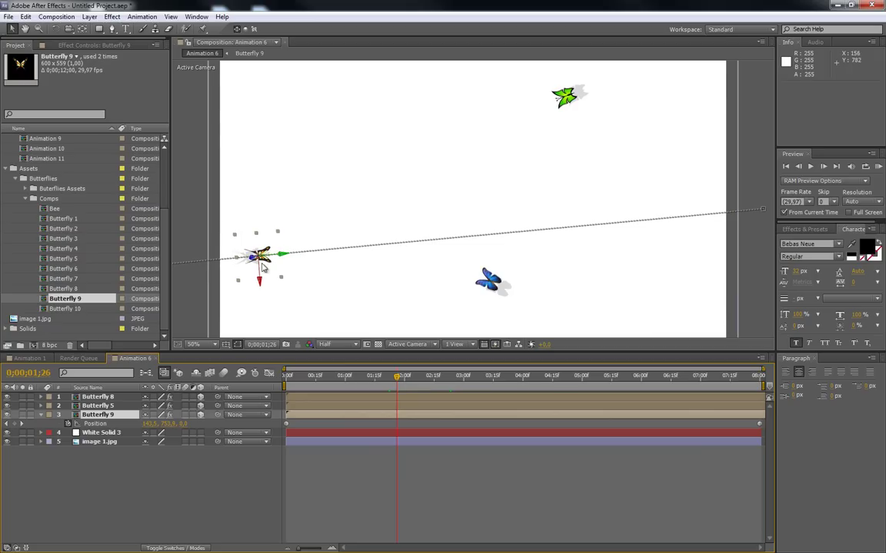
pyautogui.moveTo(263, 285); pyautogui.dragTo(258, 219)
pyautogui.moveTo(398, 379); pyautogui.dragTo(516, 378)
pyautogui.moveTo(420, 218); pyautogui.dragTo(416, 290)
pyautogui.moveTo(517, 378); pyautogui.dragTo(599, 377)
pyautogui.moveTo(541, 286); pyautogui.dragTo(532, 202)
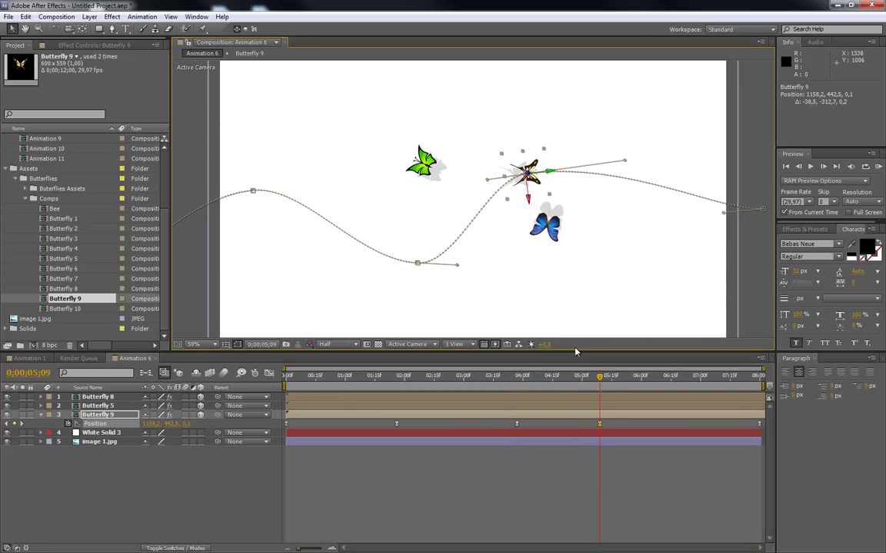
pyautogui.moveTo(603, 382); pyautogui.dragTo(533, 400)
pyautogui.click(150, 488)
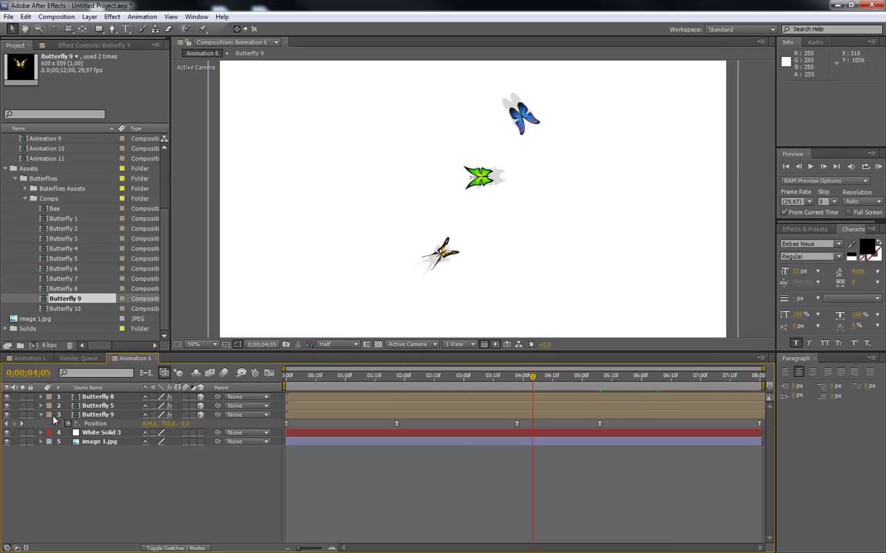
pyautogui.click(50, 414)
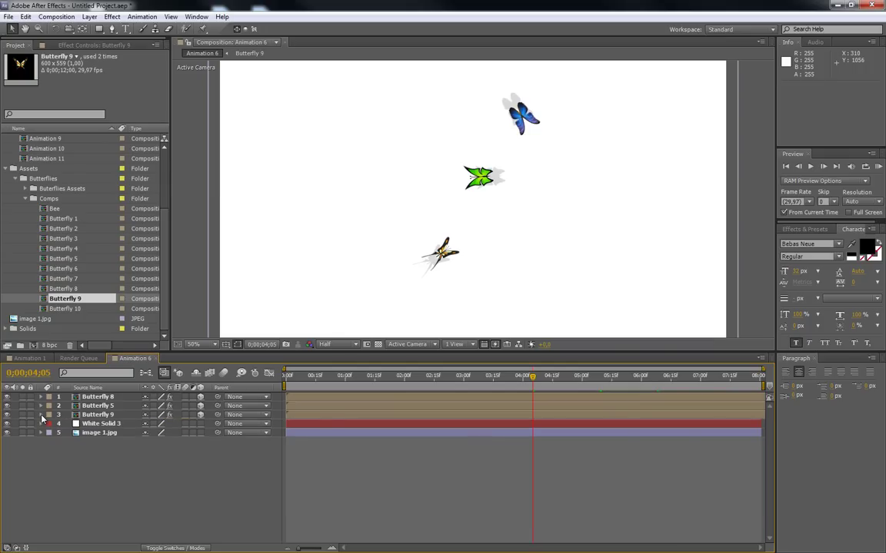
# Select Butterfly 9 and switch on its Drop Shadow effect.
pyautogui.click(92, 397)
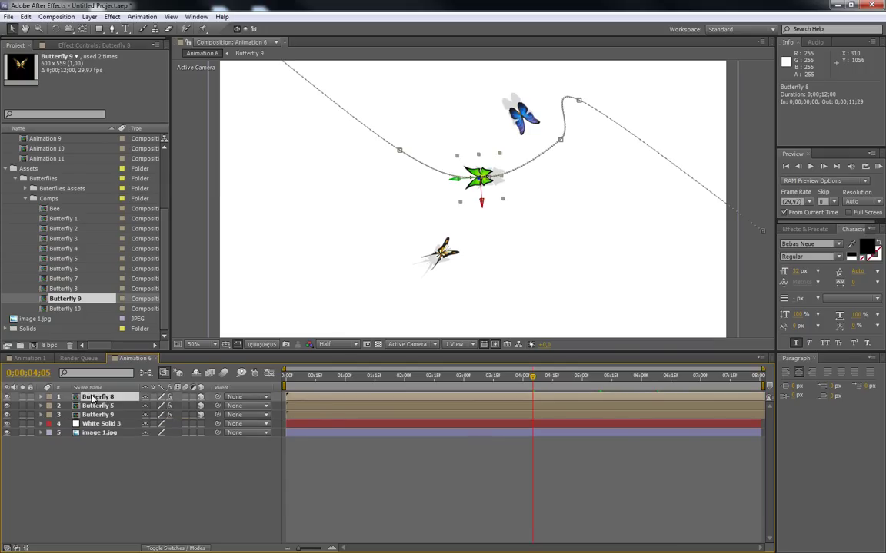
pyautogui.click(91, 406)
pyautogui.click(91, 415)
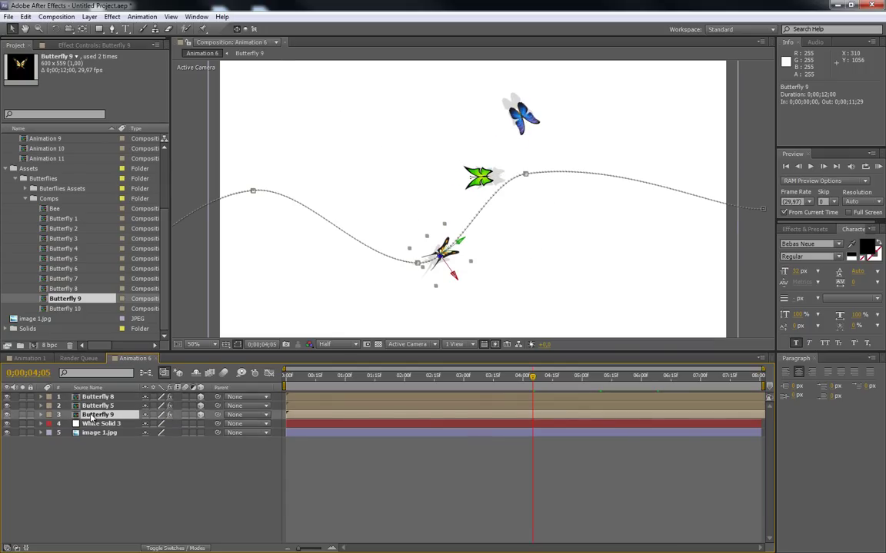
pyautogui.click(73, 43)
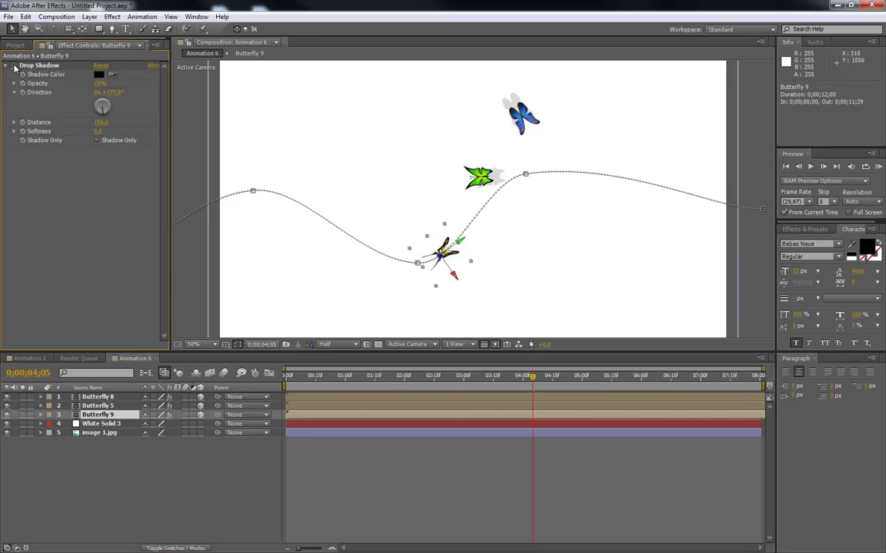
pyautogui.click(152, 473)
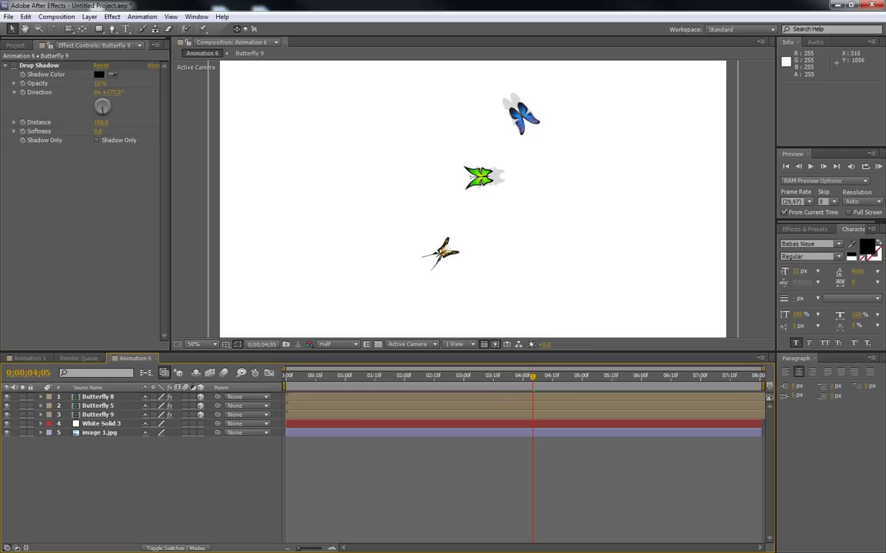
pyautogui.click(13, 66)
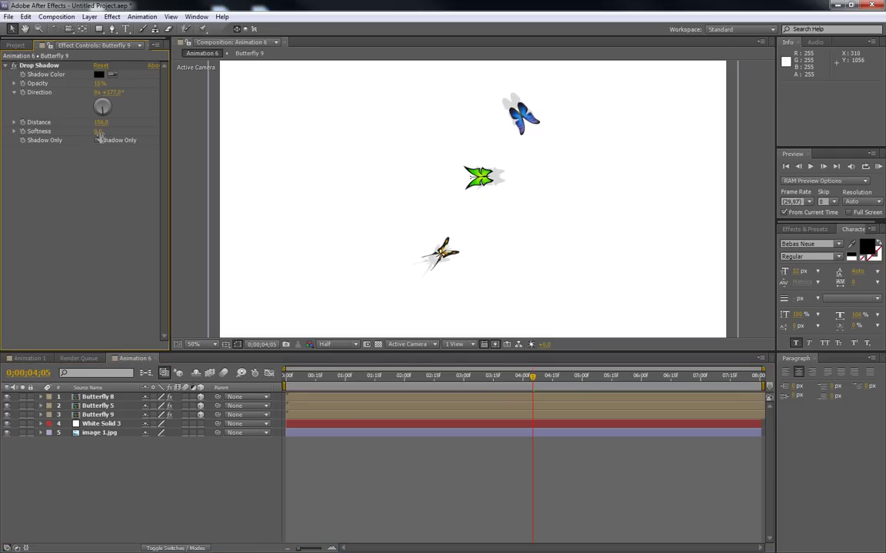
# Set the drop shadow Softness to 72 and Distance to about 449, then review it.
pyautogui.click(98, 414)
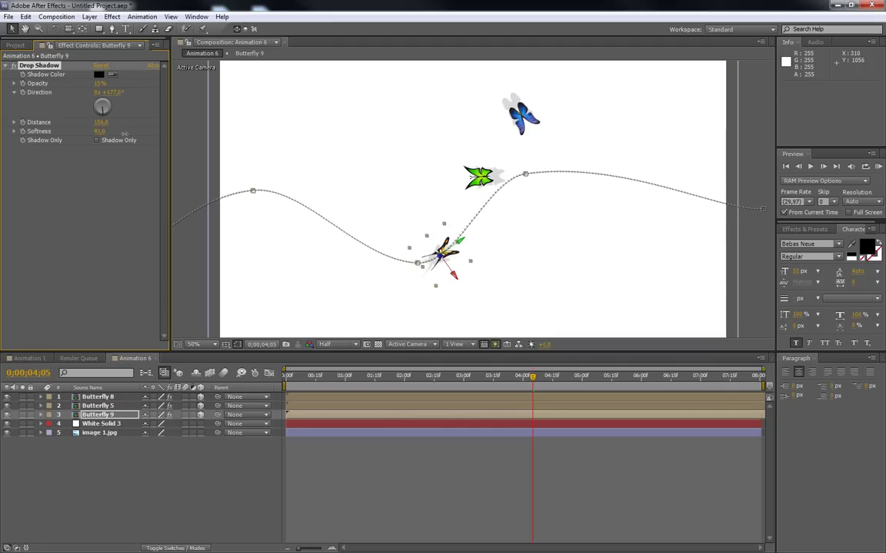
pyautogui.moveTo(115, 131); pyautogui.dragTo(96, 131)
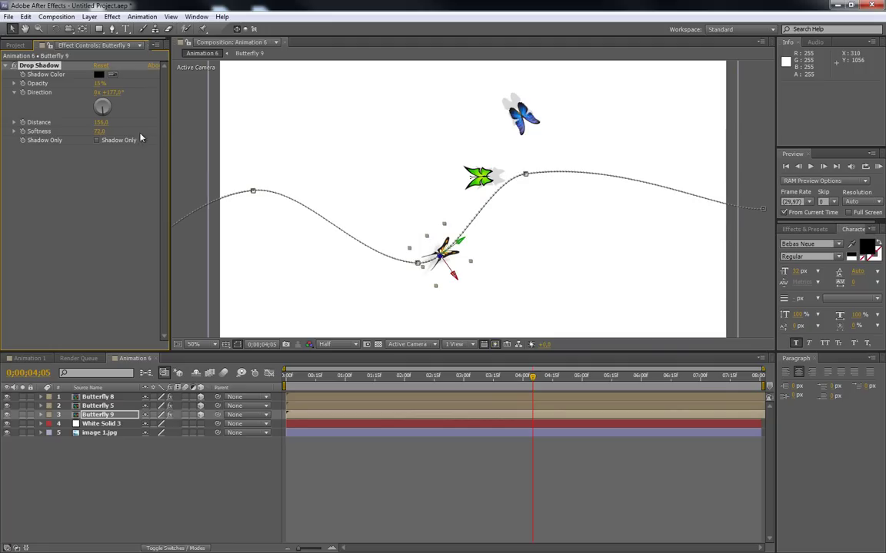
pyautogui.click(166, 461)
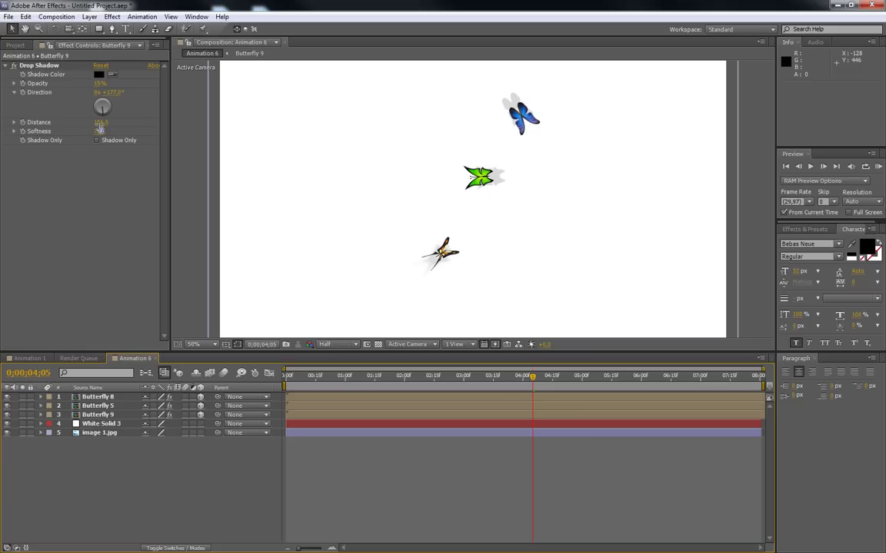
pyautogui.click(97, 414)
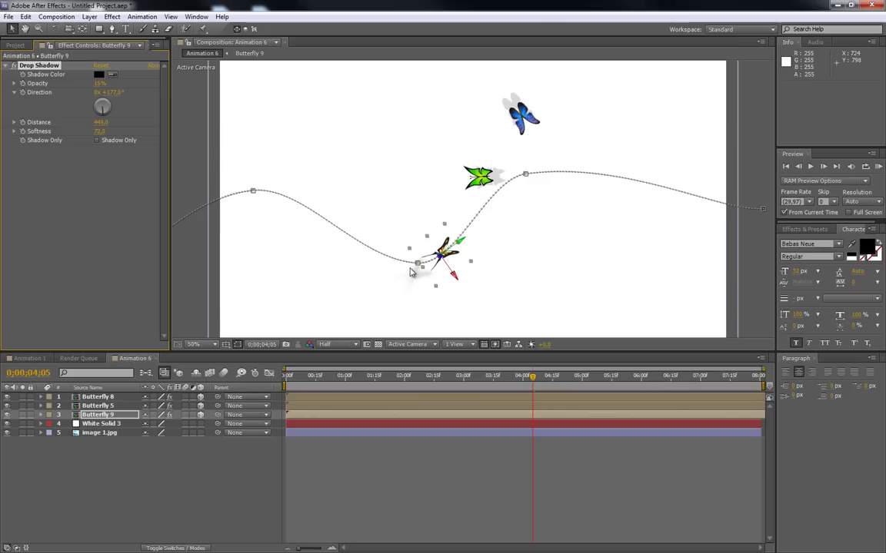
pyautogui.click(212, 480)
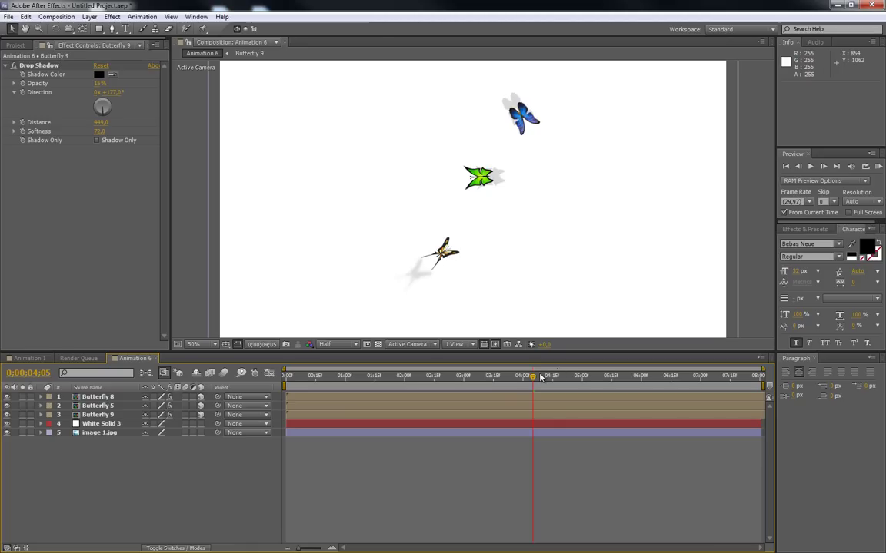
pyautogui.moveTo(533, 380)
pyautogui.mouseDown()
pyautogui.moveTo(613, 378)
pyautogui.moveTo(536, 382)
pyautogui.mouseUp()
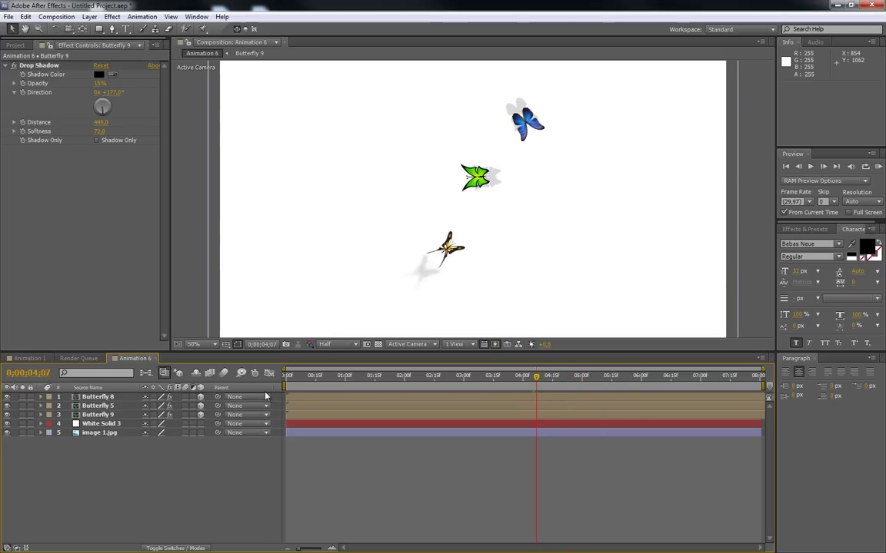
# Move a Butterfly 9 motion-path keyframe up and left, then advance time.
pyautogui.click(104, 399)
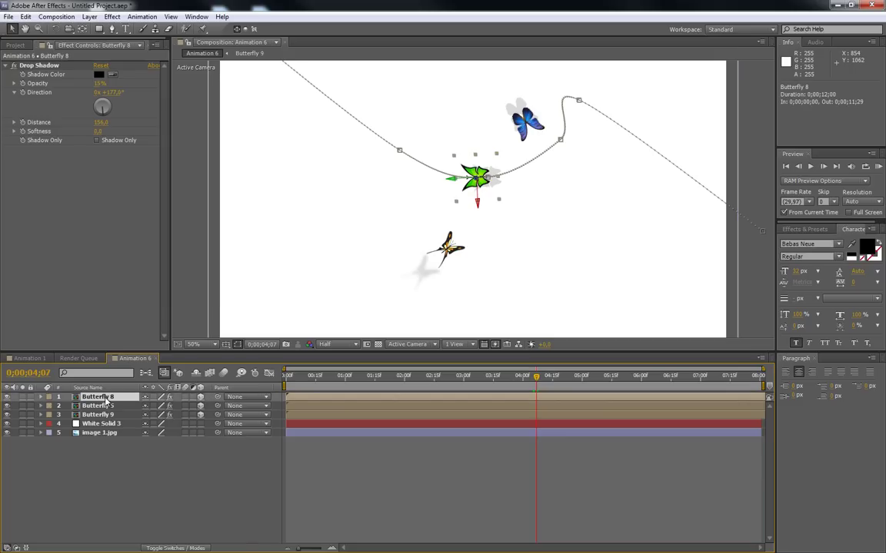
pyautogui.click(100, 406)
pyautogui.click(100, 415)
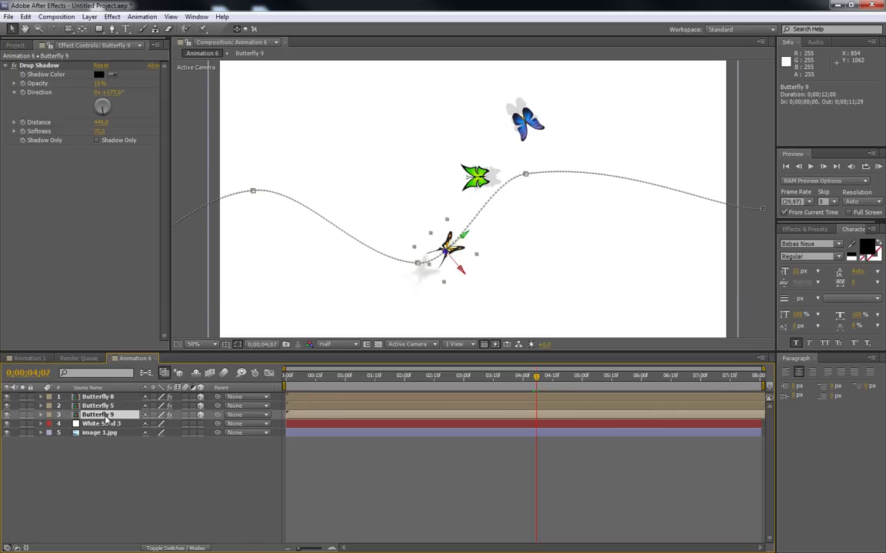
pyautogui.moveTo(528, 177); pyautogui.dragTo(453, 161)
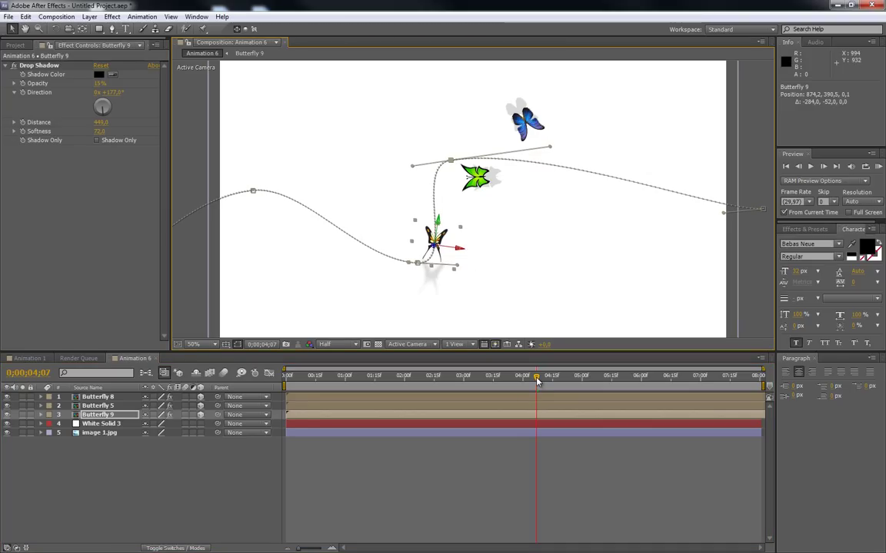
pyautogui.moveTo(537, 380); pyautogui.dragTo(578, 379)
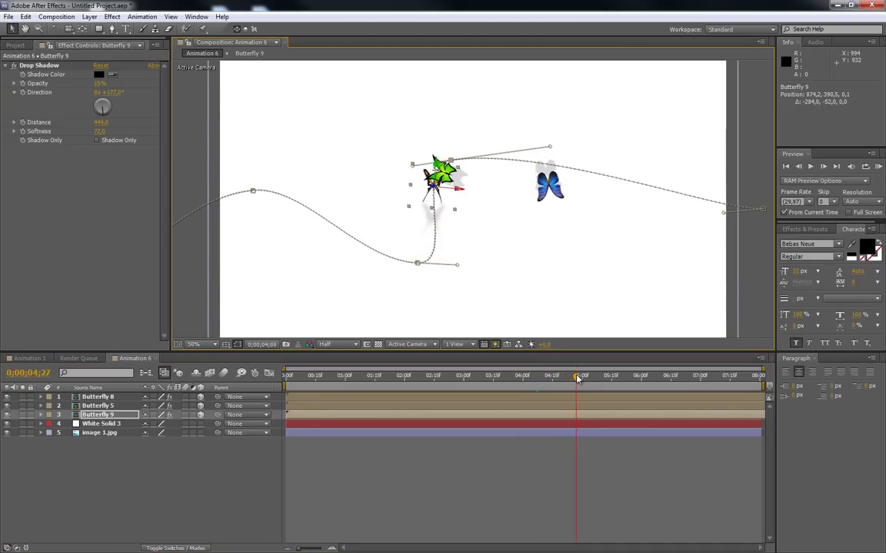
# View the composition at 100% zoom and Full resolution.
pyautogui.click(253, 506)
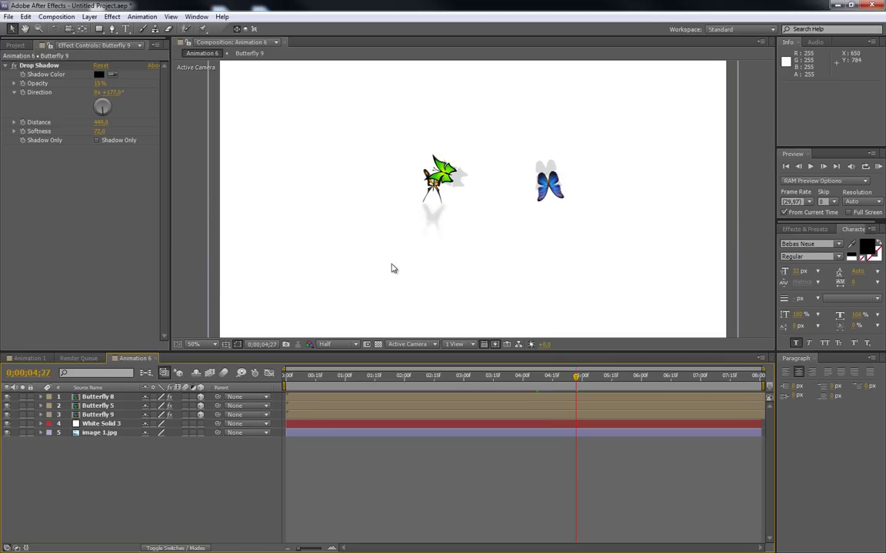
pyautogui.press('/')
pyautogui.click(355, 345)
pyautogui.click(339, 371)
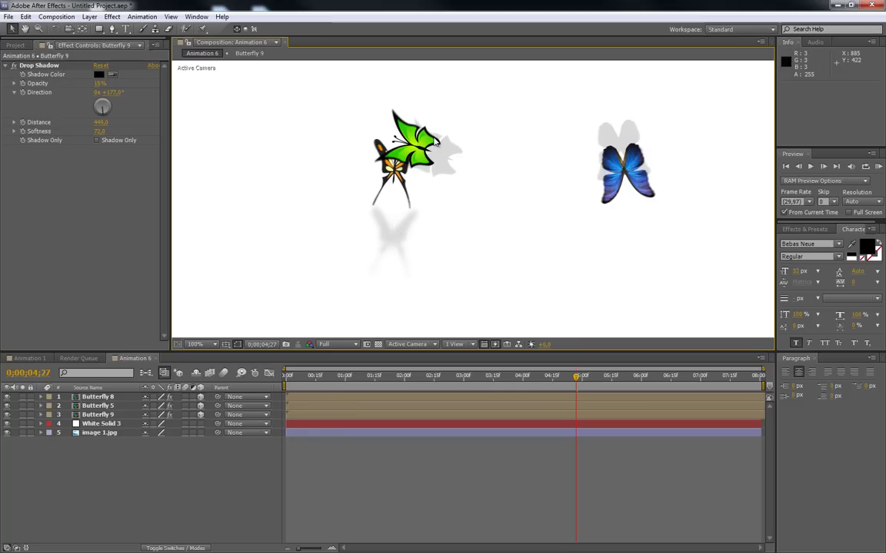
# Move Butterfly 9 above Butterfly 8 in the layer stack.
pyautogui.click(97, 415)
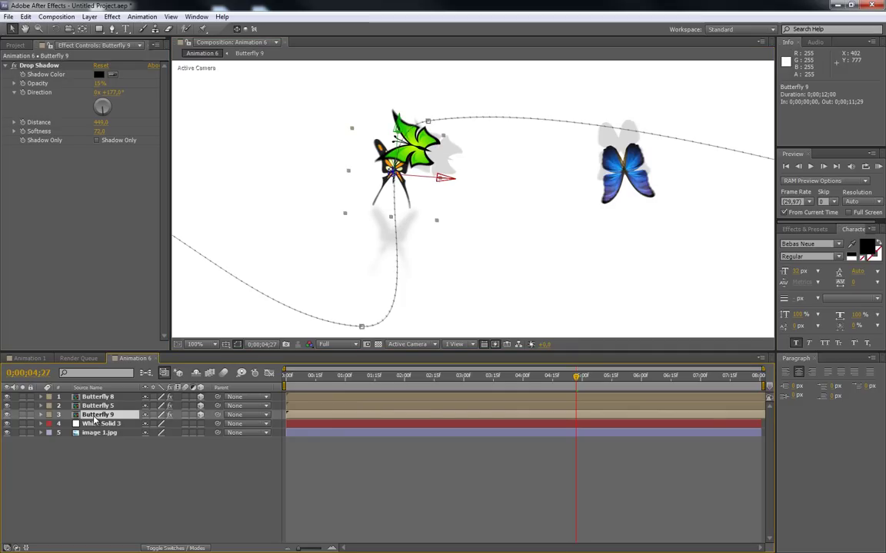
pyautogui.moveTo(92, 418); pyautogui.dragTo(100, 397)
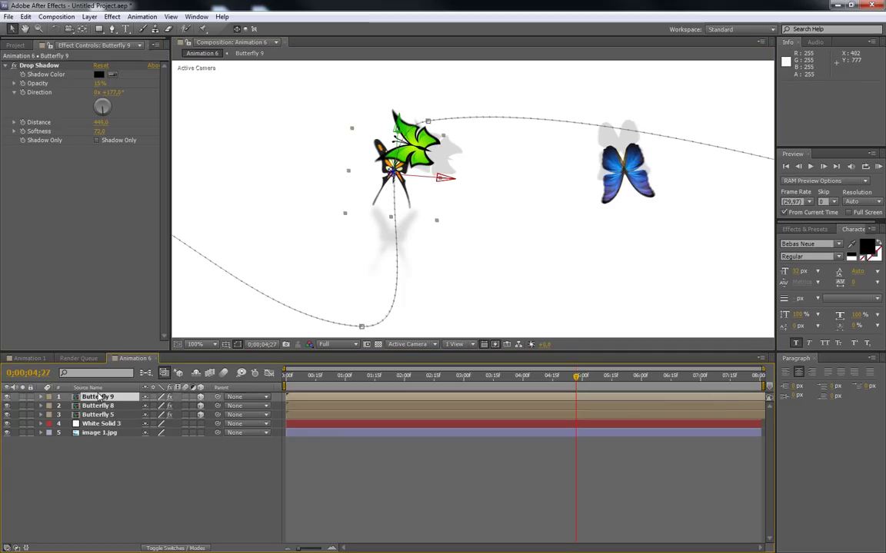
pyautogui.hotkey('ctrl', 'z')
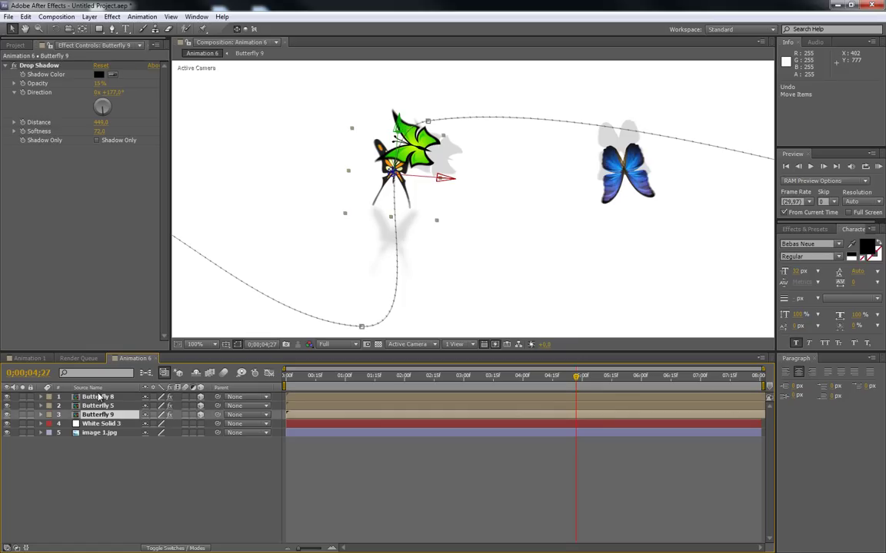
pyautogui.click(7, 415)
pyautogui.click(8, 416)
pyautogui.moveTo(100, 415); pyautogui.dragTo(92, 399)
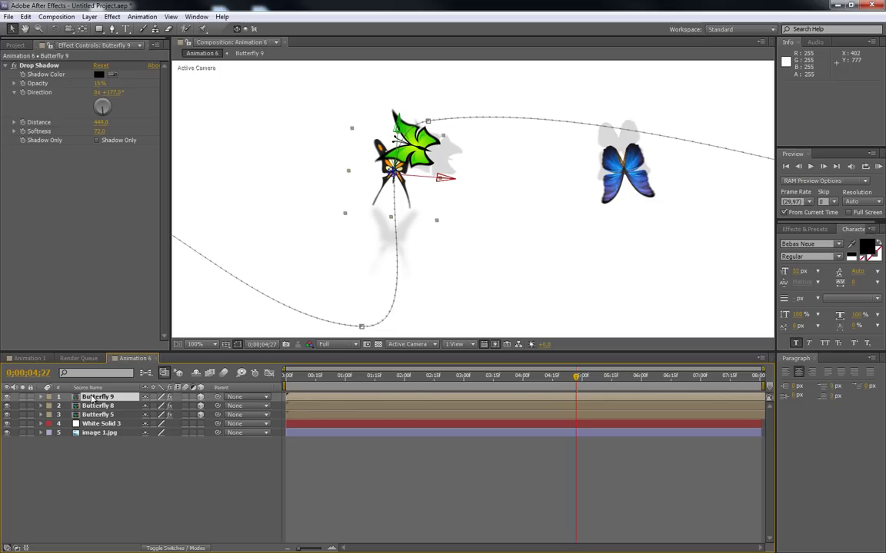
# Nudge Butterfly 9 left in the composition, then return it below Butterfly 5.
pyautogui.moveTo(577, 377)
pyautogui.mouseDown()
pyautogui.moveTo(552, 377)
pyautogui.moveTo(582, 377)
pyautogui.moveTo(575, 377)
pyautogui.mouseUp()
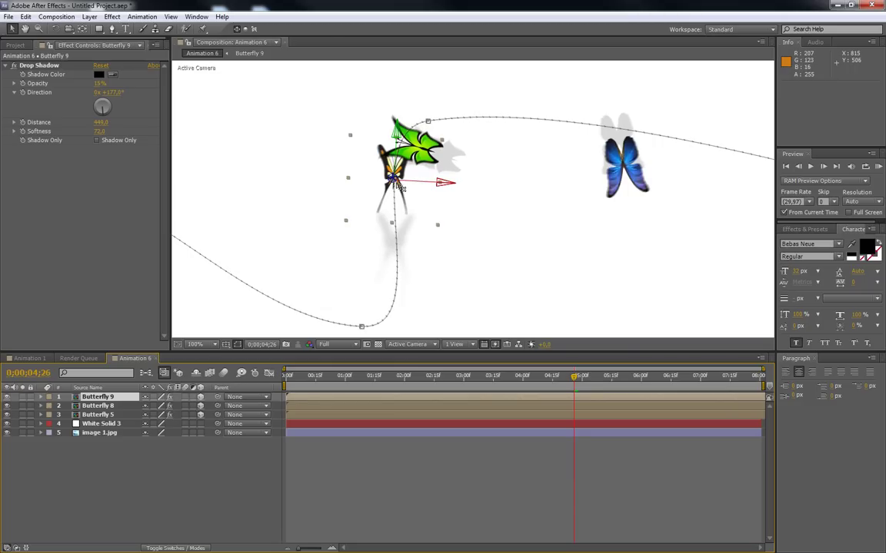
pyautogui.moveTo(398, 186); pyautogui.dragTo(241, 223)
pyautogui.moveTo(100, 397); pyautogui.dragTo(100, 420)
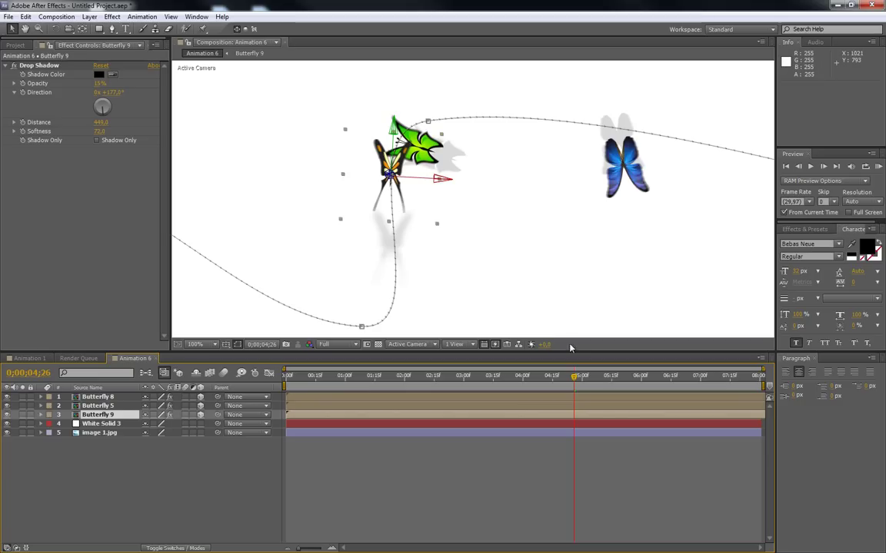
pyautogui.click(236, 464)
pyautogui.moveTo(575, 380)
pyautogui.mouseDown()
pyautogui.moveTo(558, 377)
pyautogui.moveTo(611, 375)
pyautogui.moveTo(591, 375)
pyautogui.mouseUp()
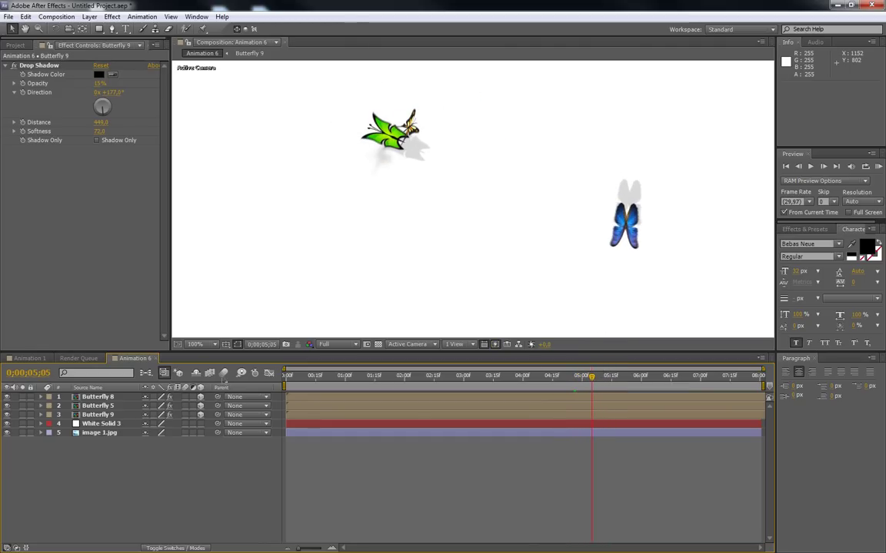
# Delete two of Butterfly 9's middle Position keyframes.
pyautogui.click(98, 416)
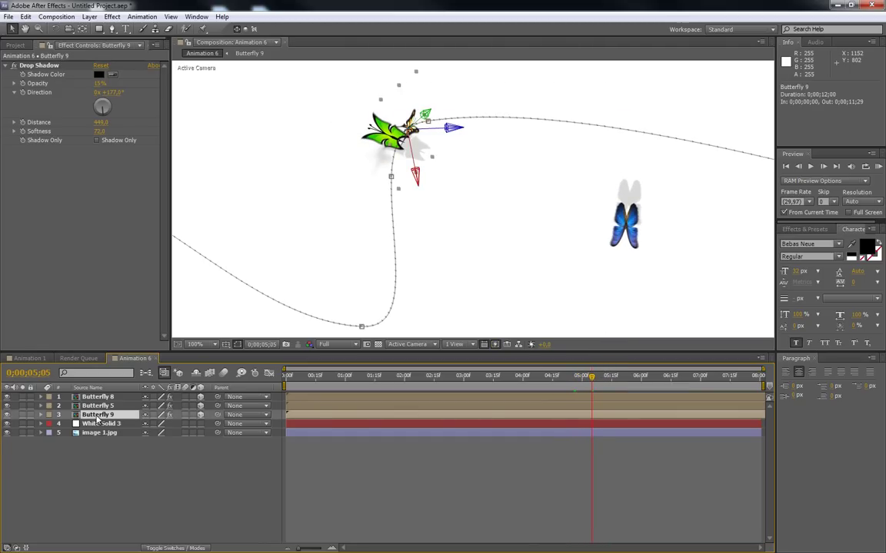
pyautogui.press('p')
pyautogui.moveTo(592, 379); pyautogui.dragTo(601, 426)
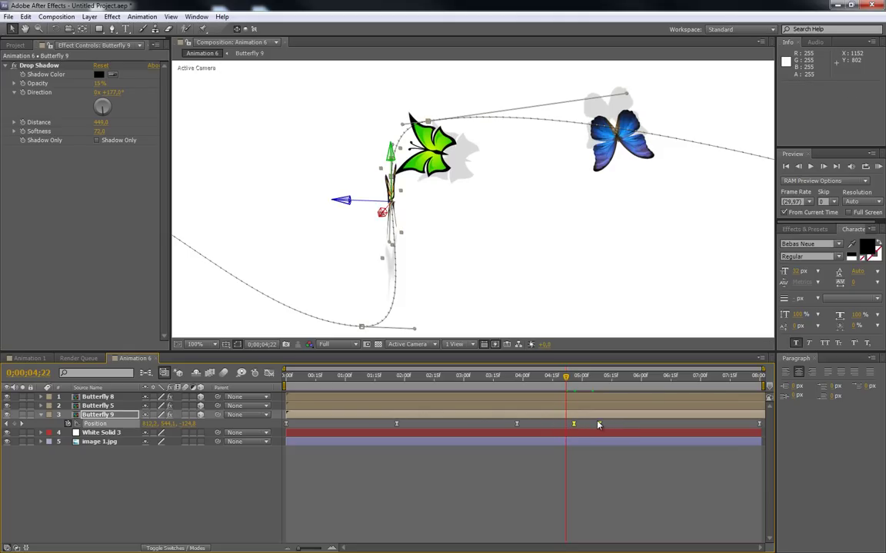
pyautogui.press('Delete')
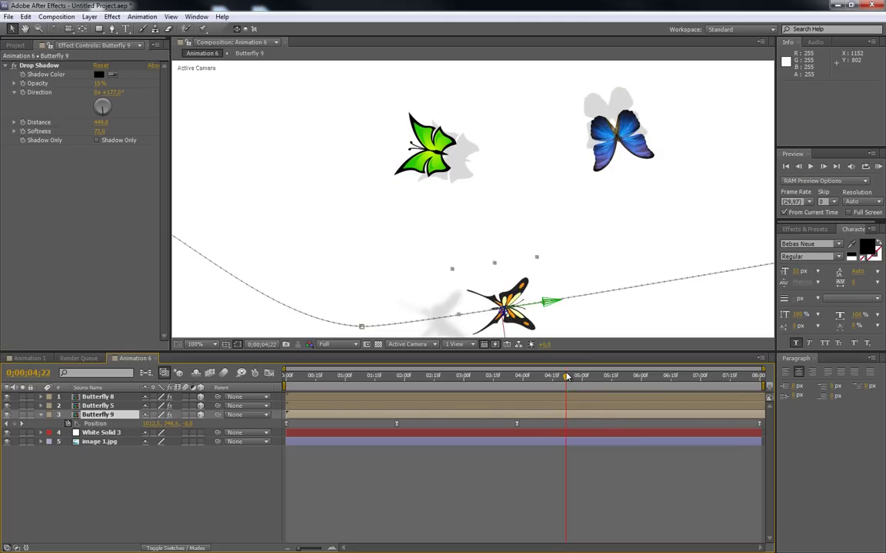
# Shift Butterfly 9 right near 0;00;05;11 to add a new position keyframe.
pyautogui.moveTo(566, 377); pyautogui.dragTo(605, 377)
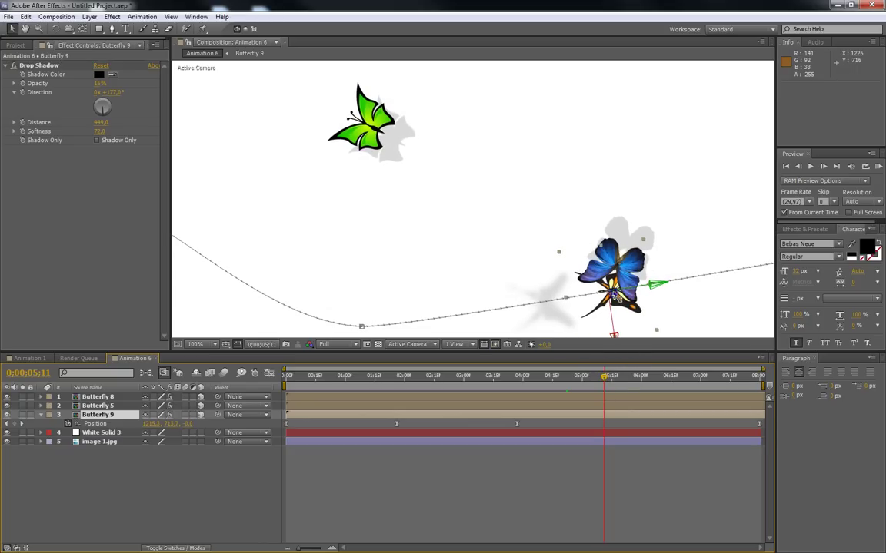
pyautogui.moveTo(612, 294); pyautogui.dragTo(628, 297)
pyautogui.moveTo(711, 300); pyautogui.dragTo(730, 298)
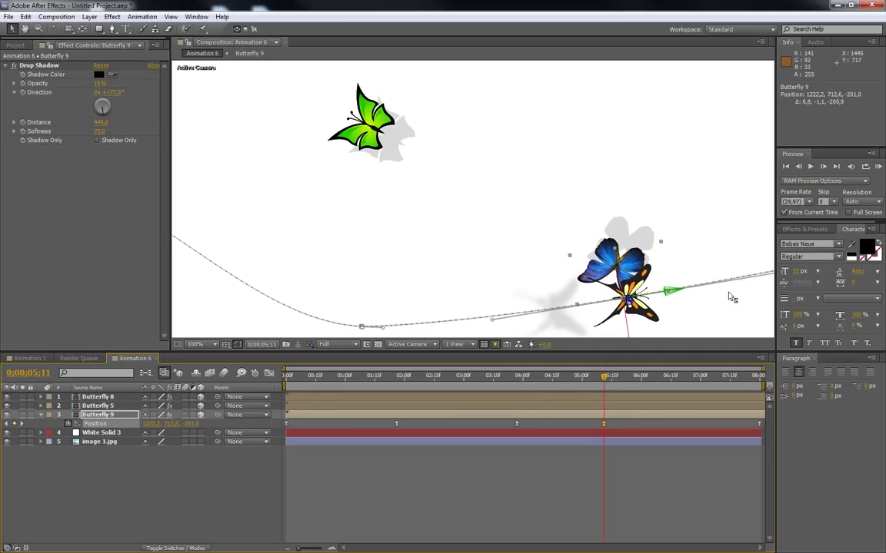
pyautogui.moveTo(605, 378)
pyautogui.mouseDown()
pyautogui.moveTo(518, 388)
pyautogui.moveTo(604, 377)
pyautogui.mouseUp()
pyautogui.moveTo(607, 377); pyautogui.dragTo(571, 376)
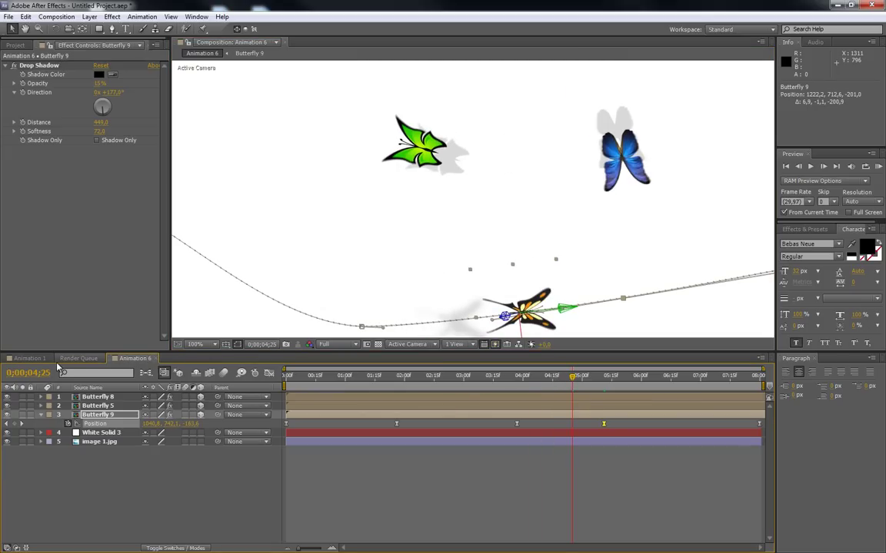
pyautogui.click(16, 44)
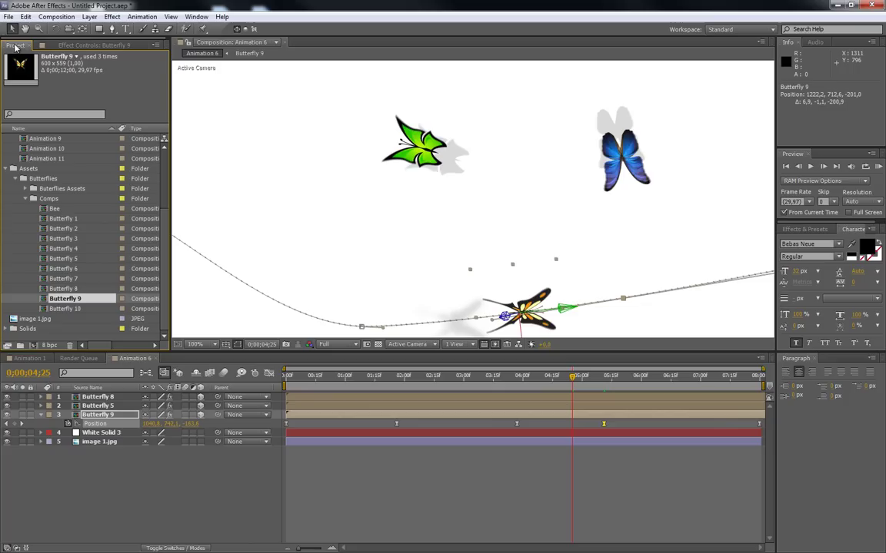
# Open Animation 11 and add a white 1920×1080 solid beneath the Bee layer.
pyautogui.scroll(2, 68, 224)
pyautogui.doubleClick(55, 196)
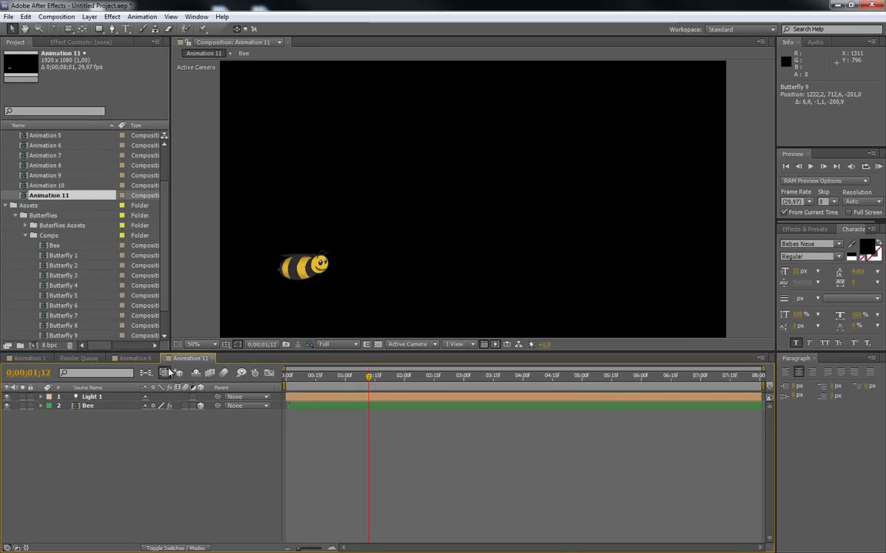
pyautogui.rightClick(134, 442)
pyautogui.moveTo(185, 447)
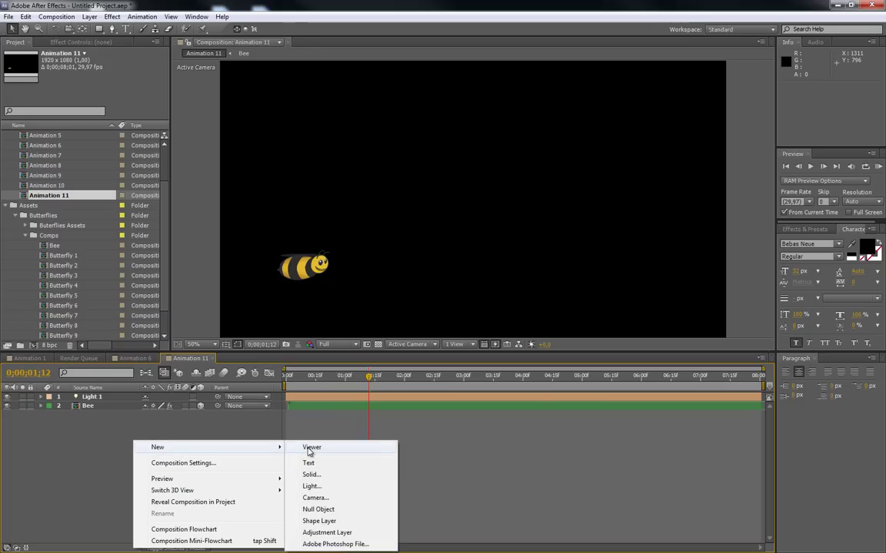
pyautogui.click(307, 475)
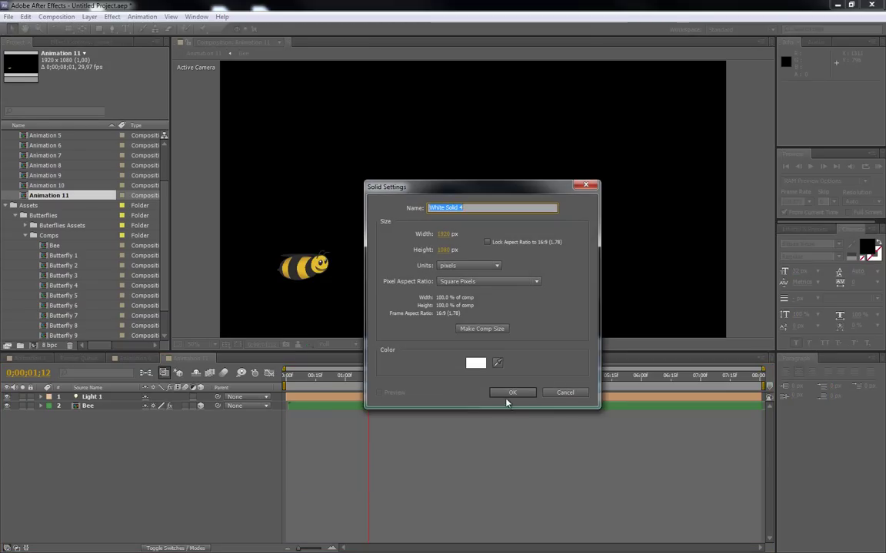
pyautogui.click(510, 392)
pyautogui.moveTo(100, 396); pyautogui.dragTo(105, 421)
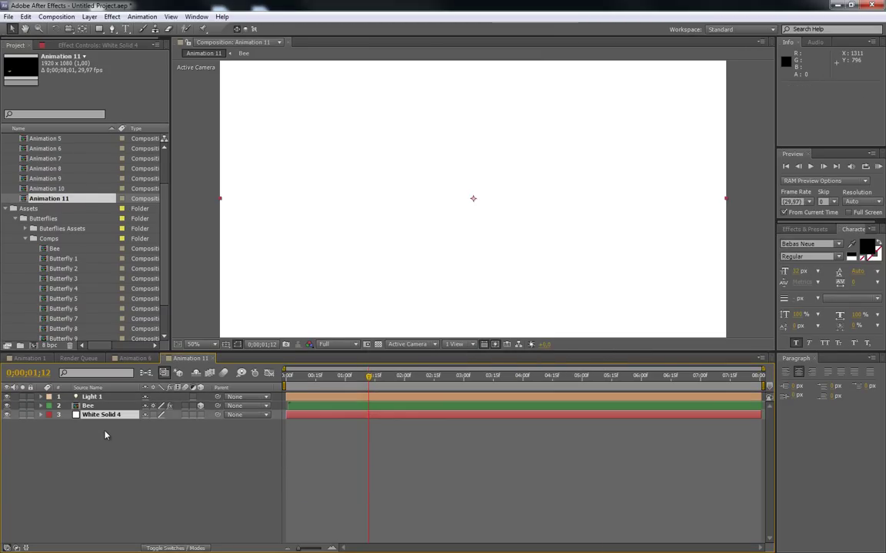
# RAM-preview the bee over the white background, stopping at 0;00;01;29.
pyautogui.moveTo(367, 375); pyautogui.dragTo(250, 394)
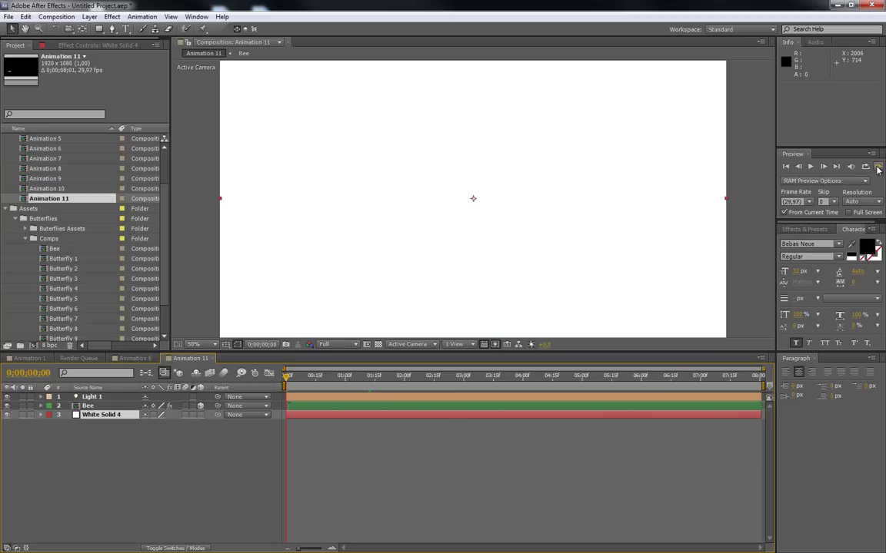
pyautogui.press('KP_0')
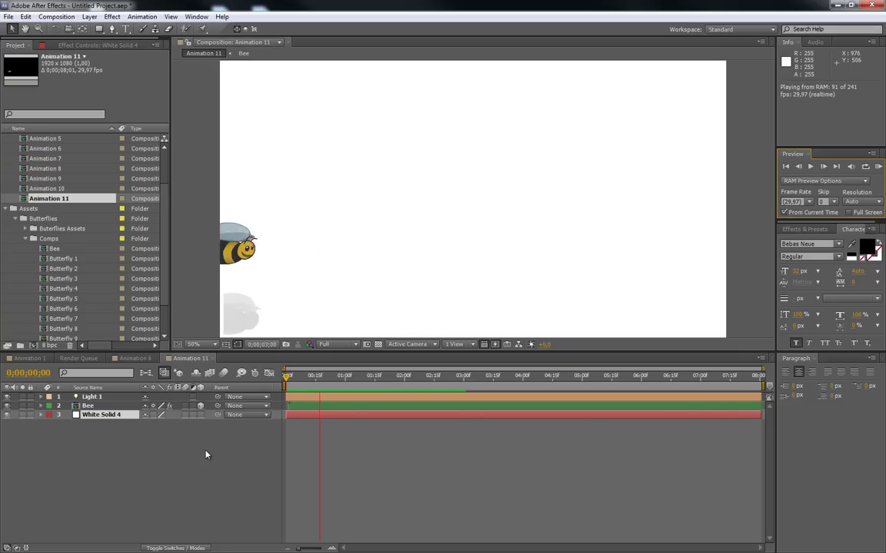
pyautogui.press('space')
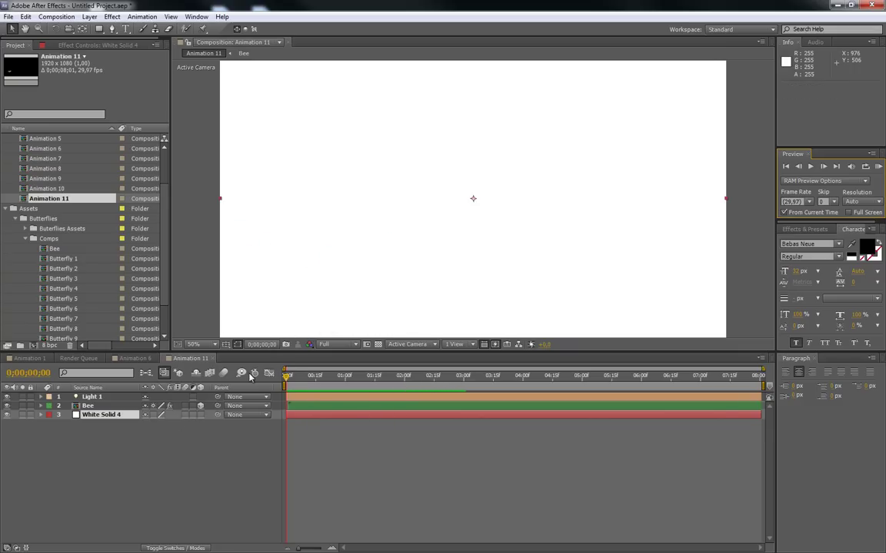
pyautogui.moveTo(288, 380); pyautogui.dragTo(403, 377)
# Add a wiggle(1,50) expression to the Bee layer's Position.
pyautogui.click(89, 406)
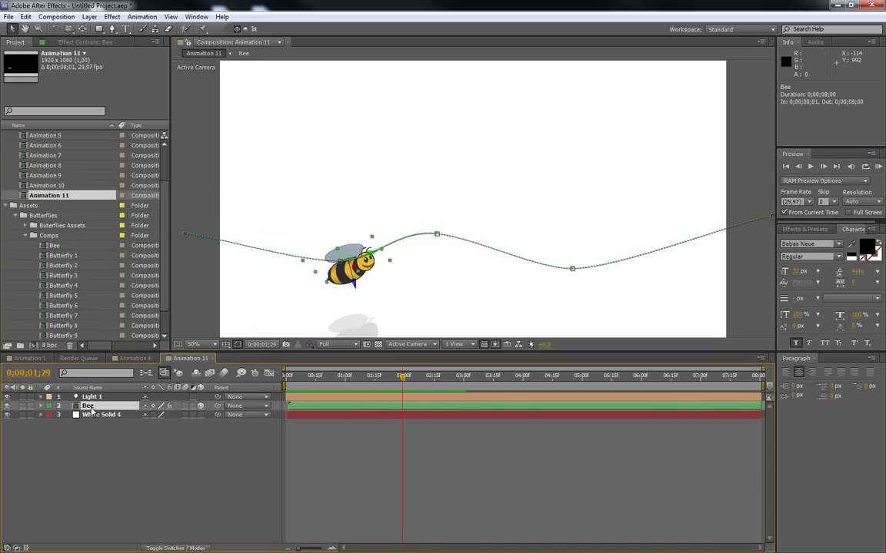
pyautogui.press('p')
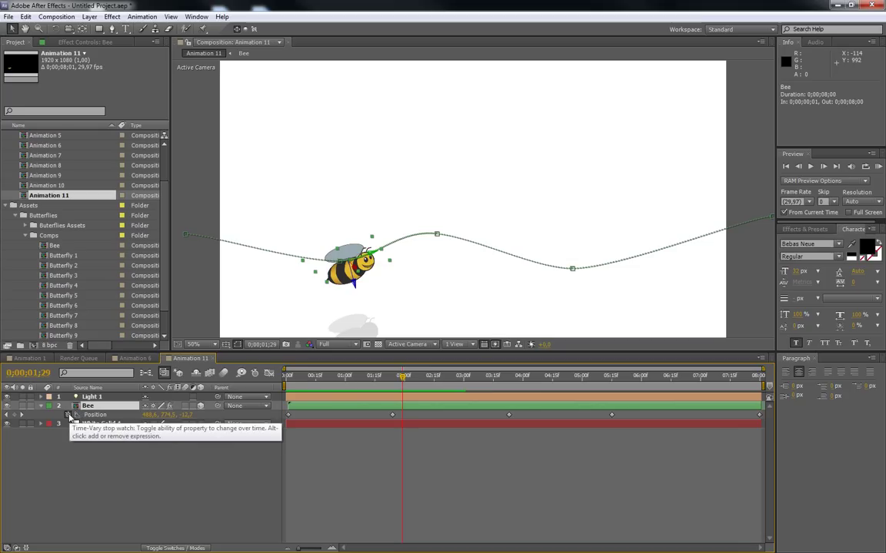
pyautogui.keyDown('alt'); pyautogui.click(67, 414); pyautogui.keyUp('alt')
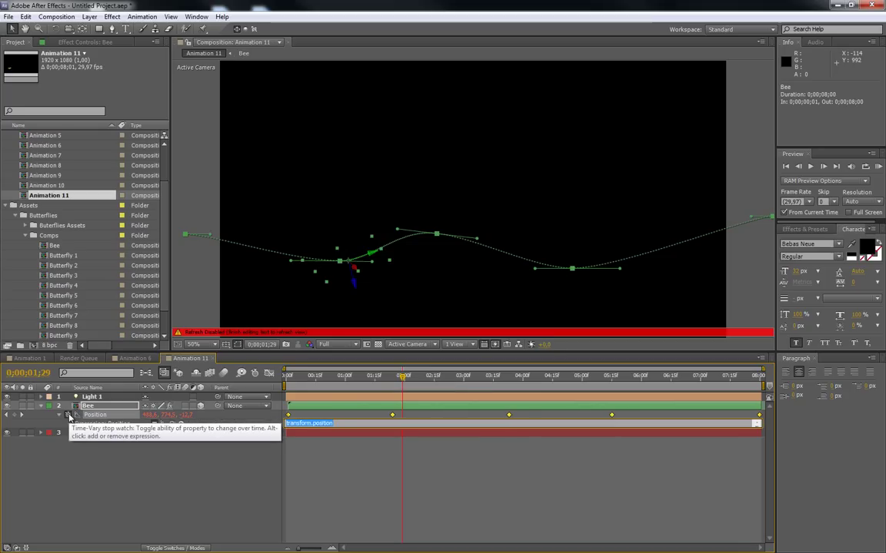
pyautogui.write('wiggle(1,50')
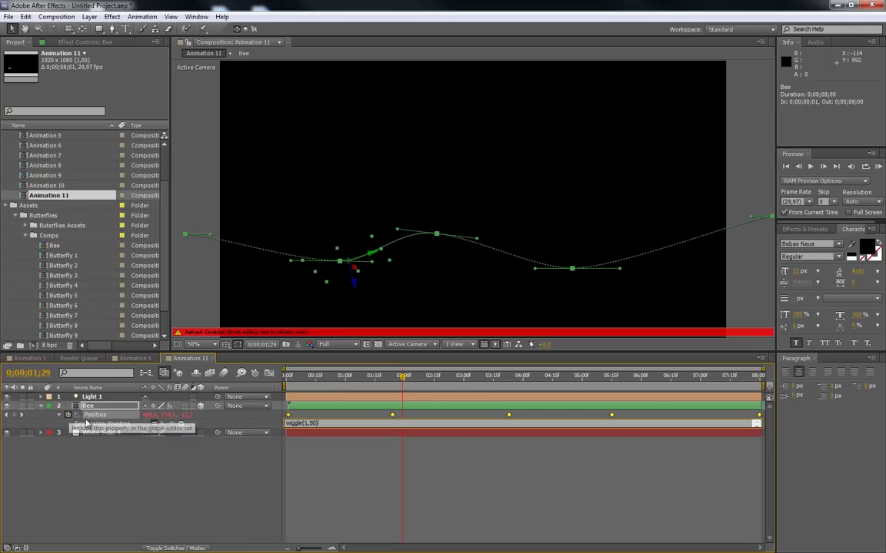
pyautogui.click(181, 454)
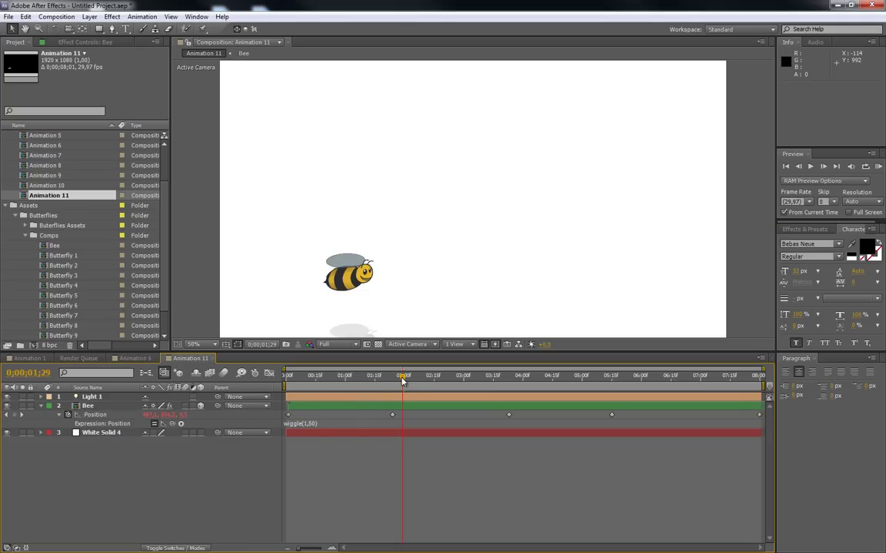
pyautogui.moveTo(403, 376)
pyautogui.mouseDown()
pyautogui.moveTo(376, 379)
pyautogui.moveTo(416, 378)
pyautogui.mouseUp()
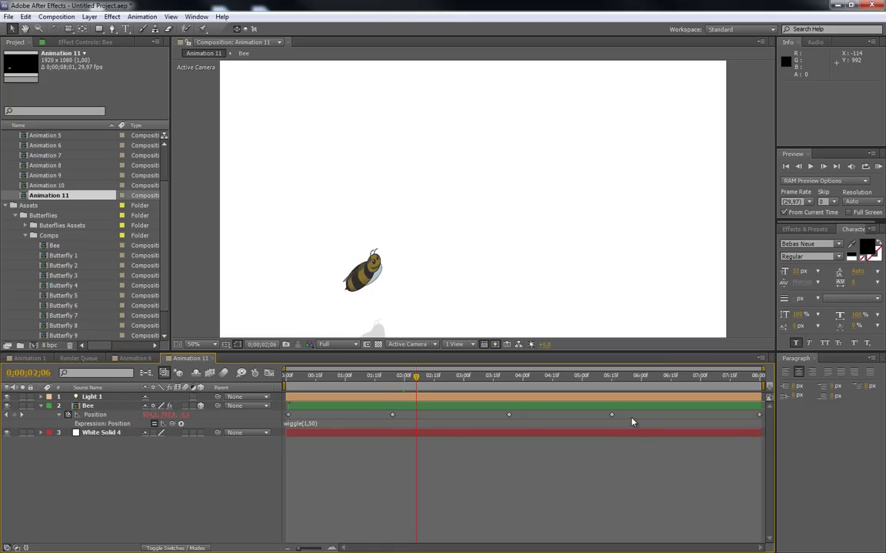
# Delete the Position keyframes, then undo twice to restore them and drop the wiggle expression.
pyautogui.click(287, 416)
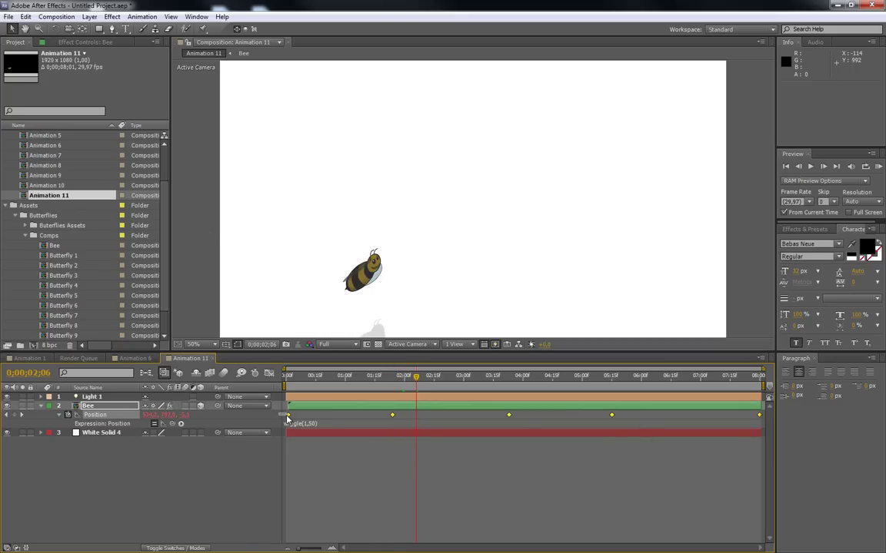
pyautogui.press('Delete')
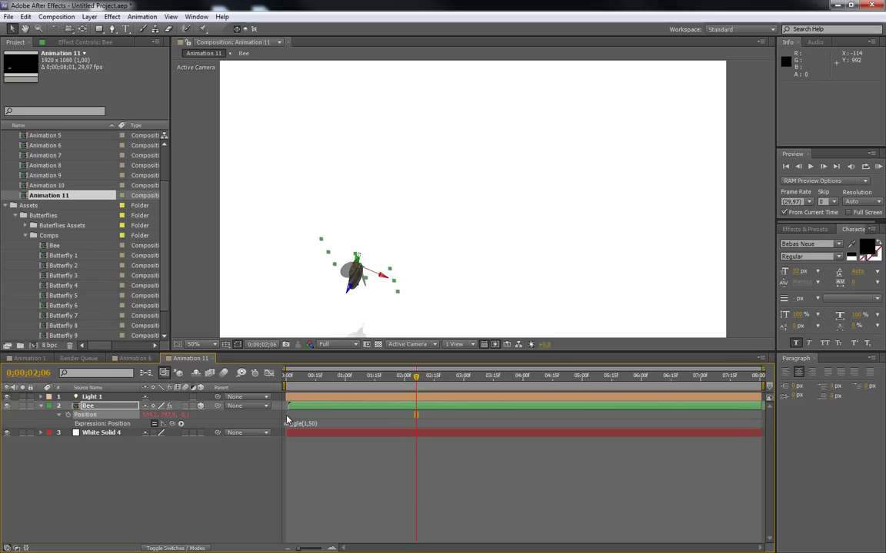
pyautogui.hotkey('ctrl', 'z')
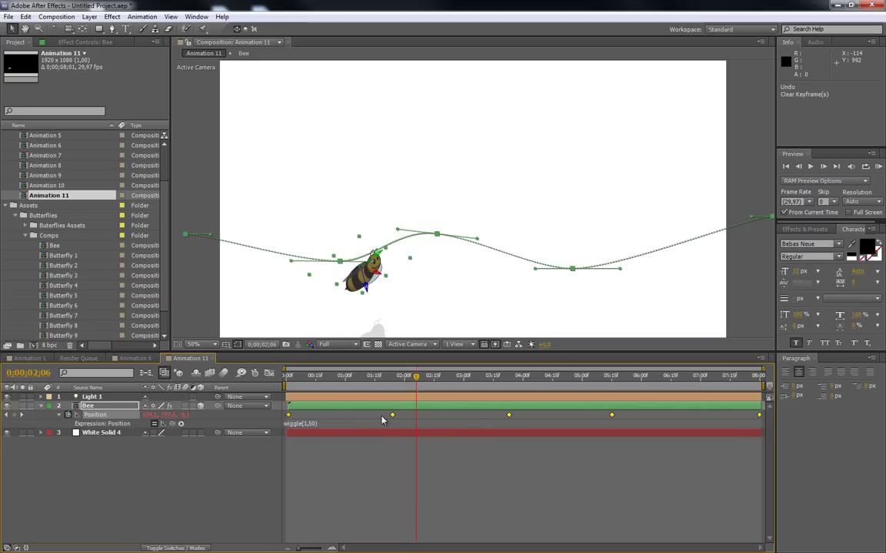
pyautogui.hotkey('ctrl', 'z')
pyautogui.click(401, 378)
pyautogui.moveTo(401, 378); pyautogui.dragTo(398, 378)
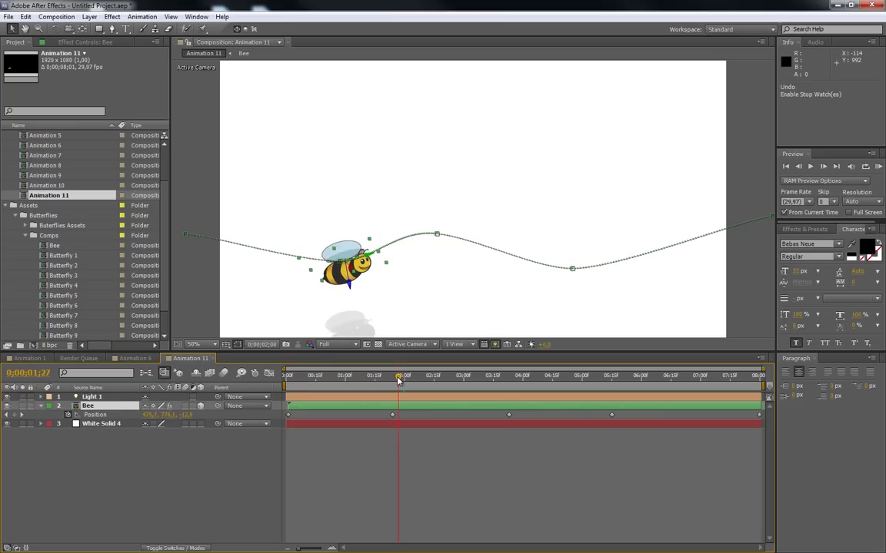
pyautogui.keyDown('alt'); pyautogui.click(69, 415); pyautogui.keyUp('alt')
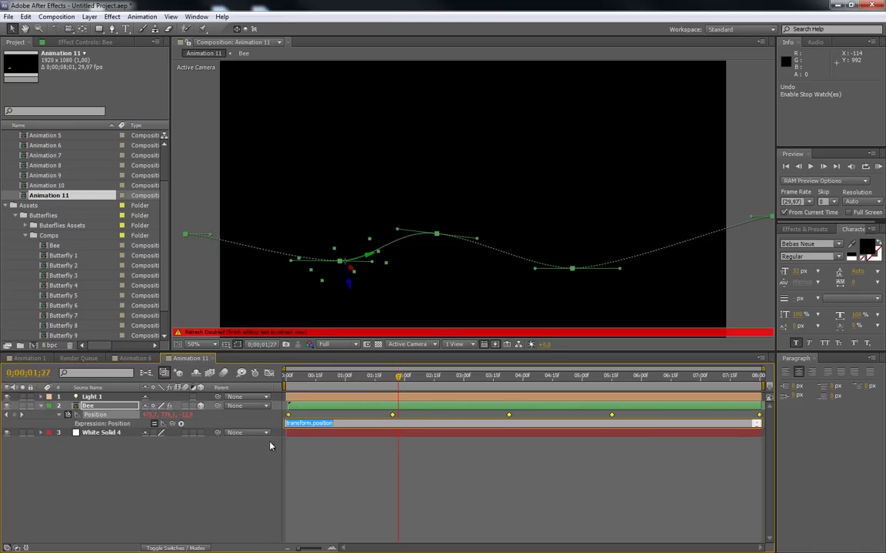
pyautogui.write('wiggle(1,50')
pyautogui.click(302, 444)
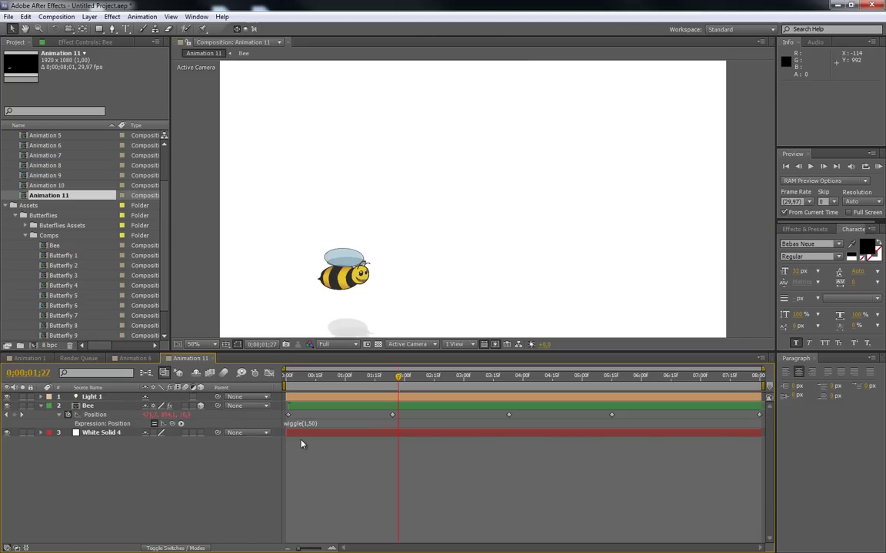
pyautogui.moveTo(399, 377); pyautogui.dragTo(479, 397)
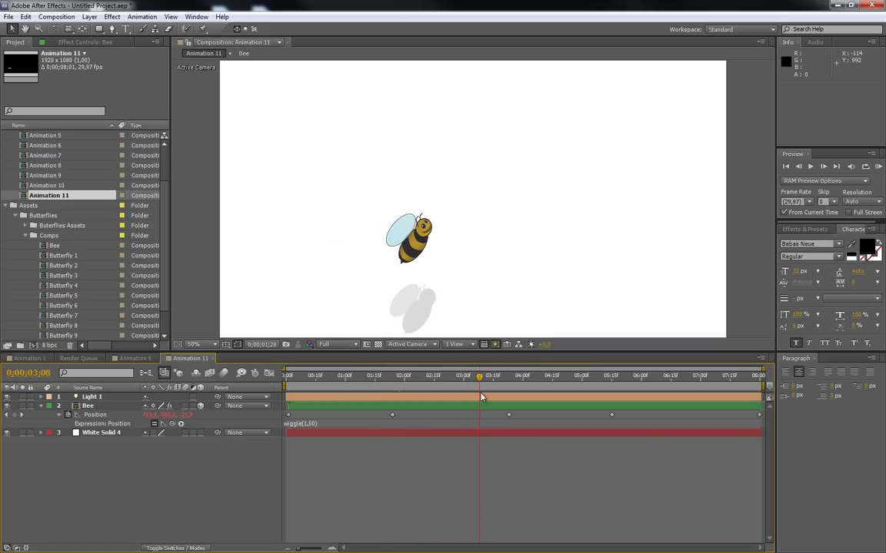
pyautogui.click(307, 423)
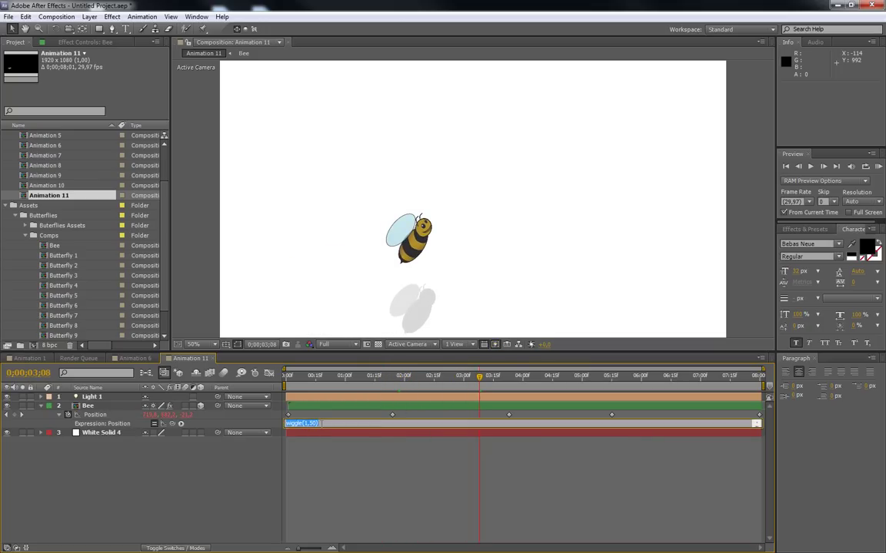
pyautogui.press('Delete')
pyautogui.click(178, 478)
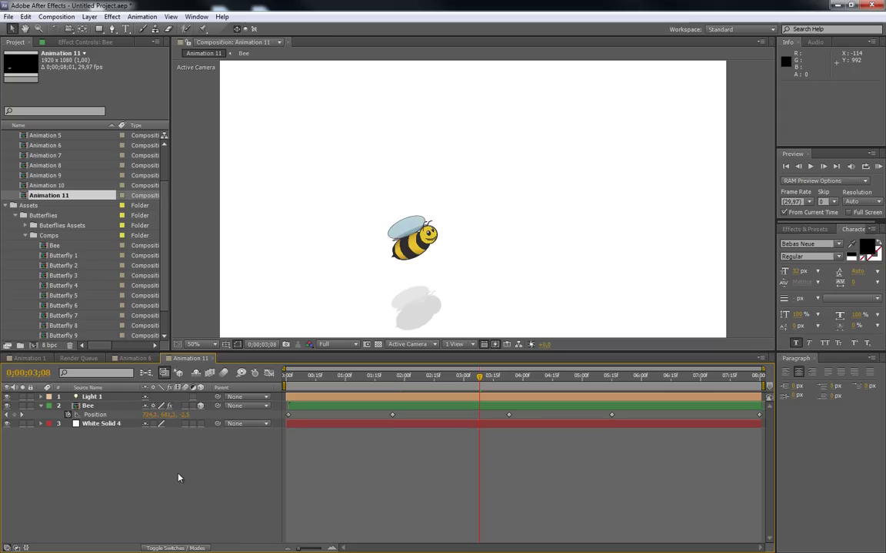
# Give the Bee layer's Anchor Point a wiggle(1,50) expression.
pyautogui.click(98, 406)
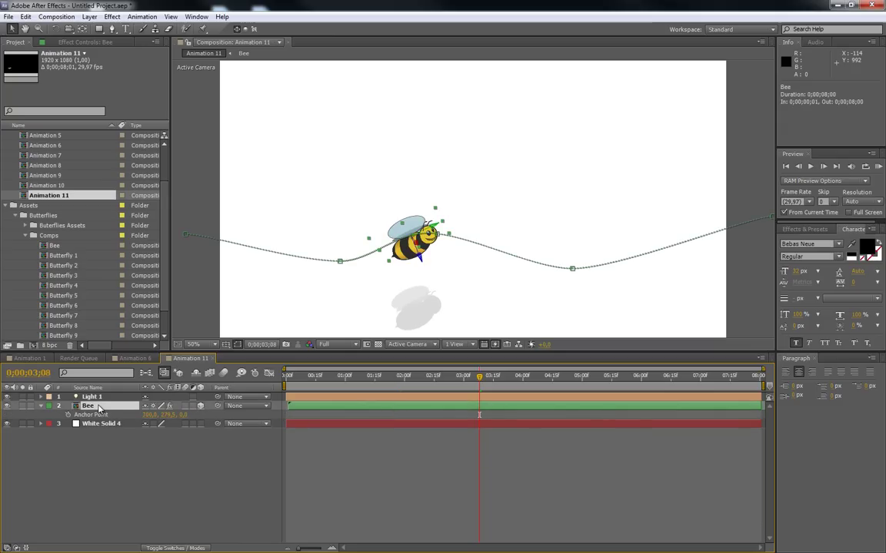
pyautogui.press('a')
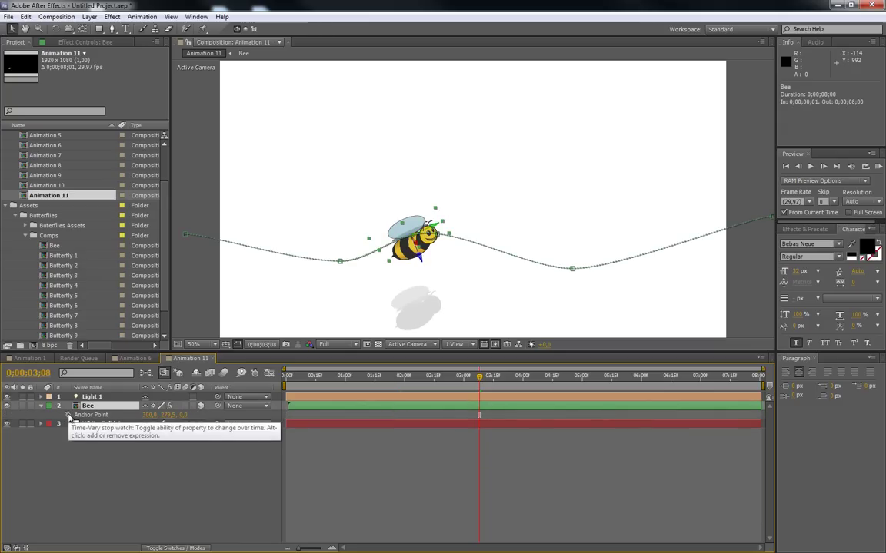
pyautogui.keyDown('alt'); pyautogui.click(69, 415); pyautogui.keyUp('alt')
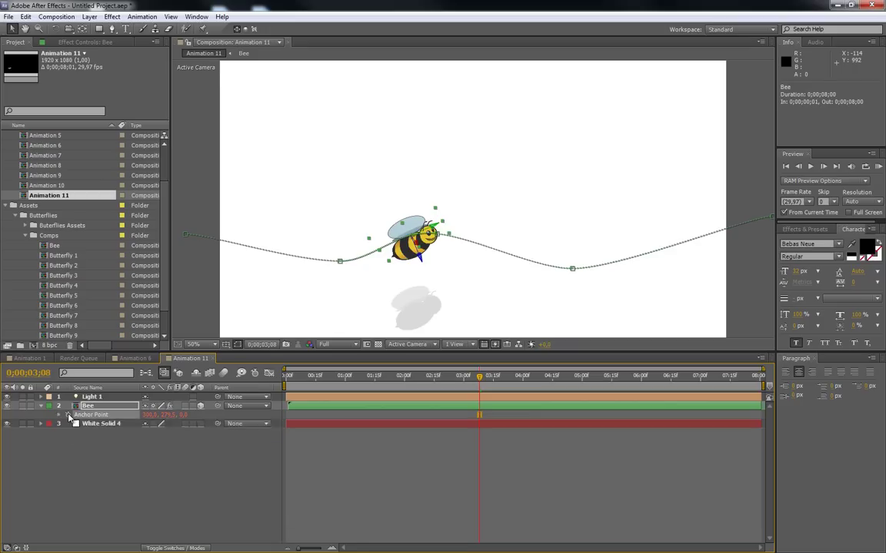
pyautogui.write('wiggle')
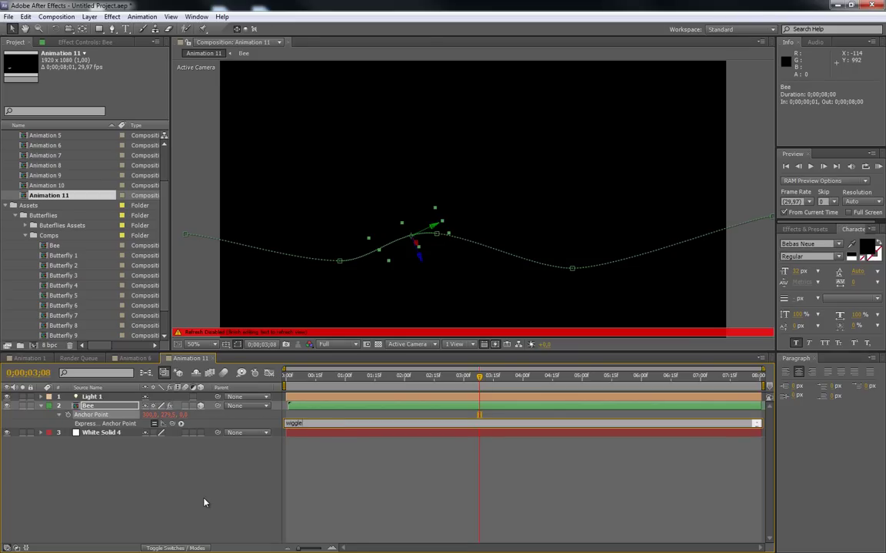
pyautogui.write('(1,50)')
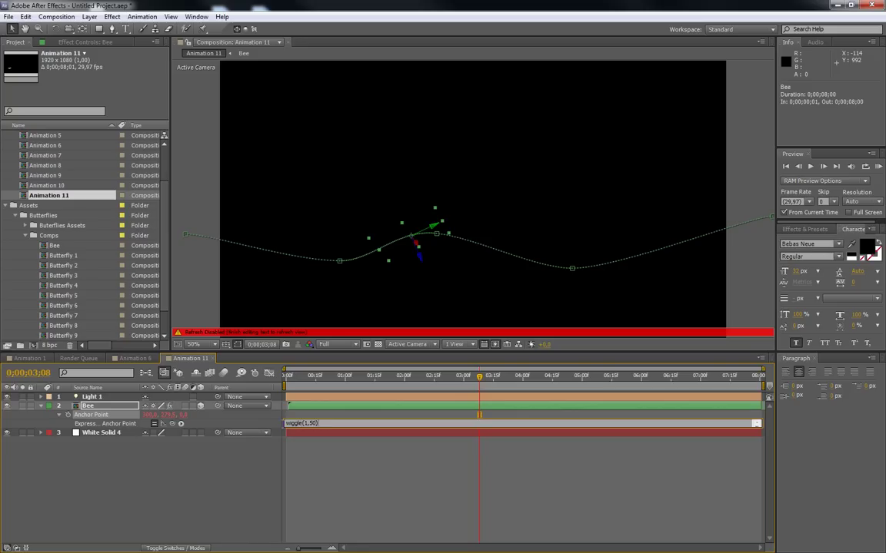
pyautogui.click(311, 450)
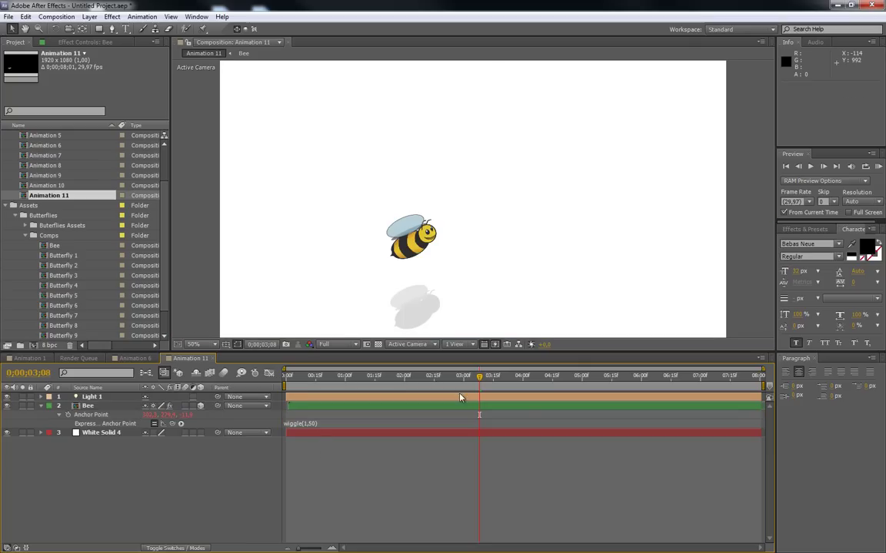
# Scrub the timeline and run a RAM preview to check the bee's wobble.
pyautogui.click(483, 377)
pyautogui.moveTo(483, 377); pyautogui.dragTo(386, 401)
pyautogui.click(878, 167)
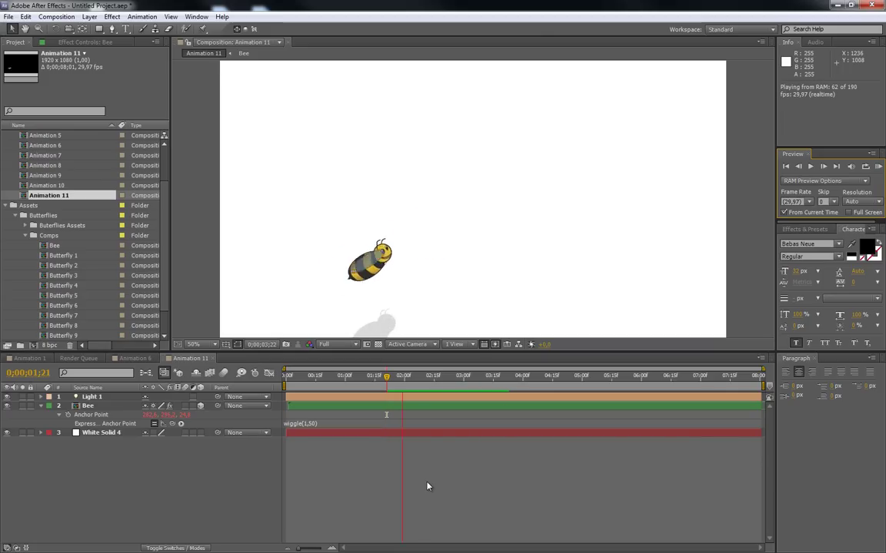
pyautogui.press('space')
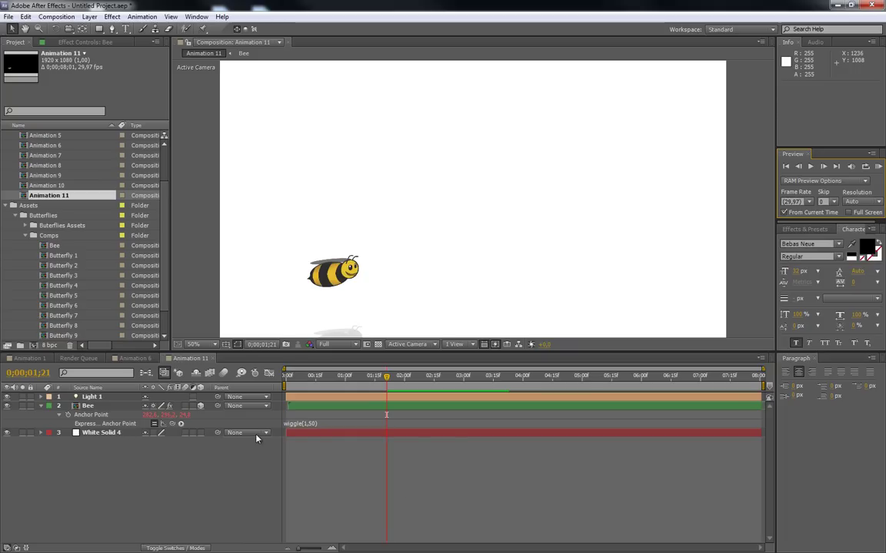
pyautogui.scroll(-1, 60, 257)
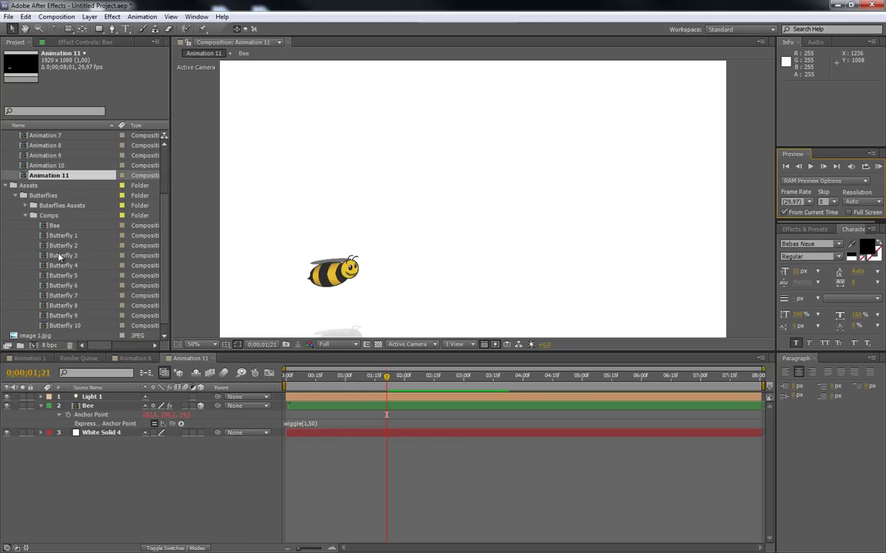
pyautogui.scroll(2, 59, 257)
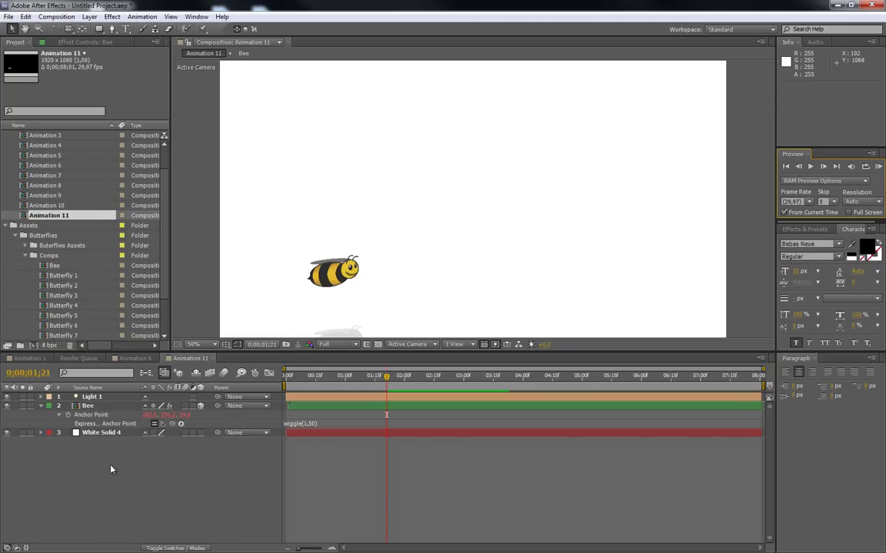
pyautogui.rightClick(21, 260)
# Create Comp 1 with a White Solid 5 layer and the Bee comp placed above it.
pyautogui.click(51, 273)
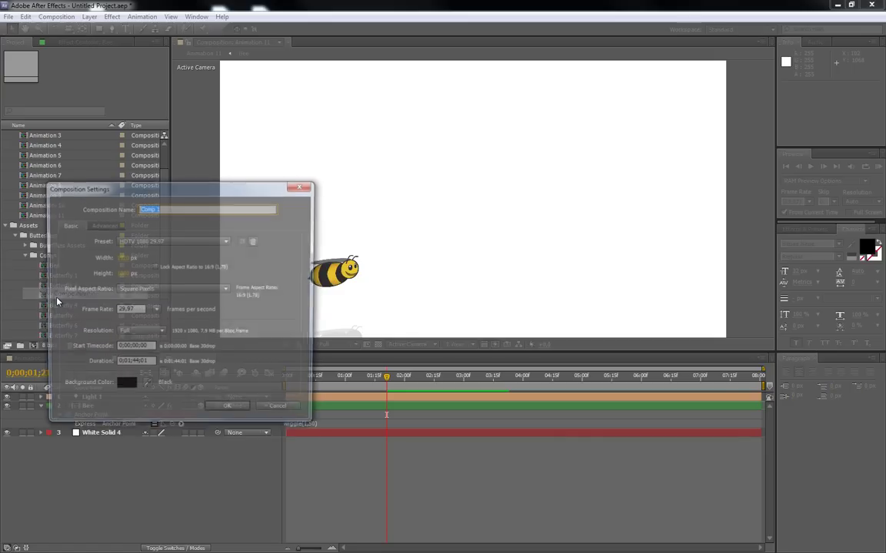
pyautogui.click(227, 413)
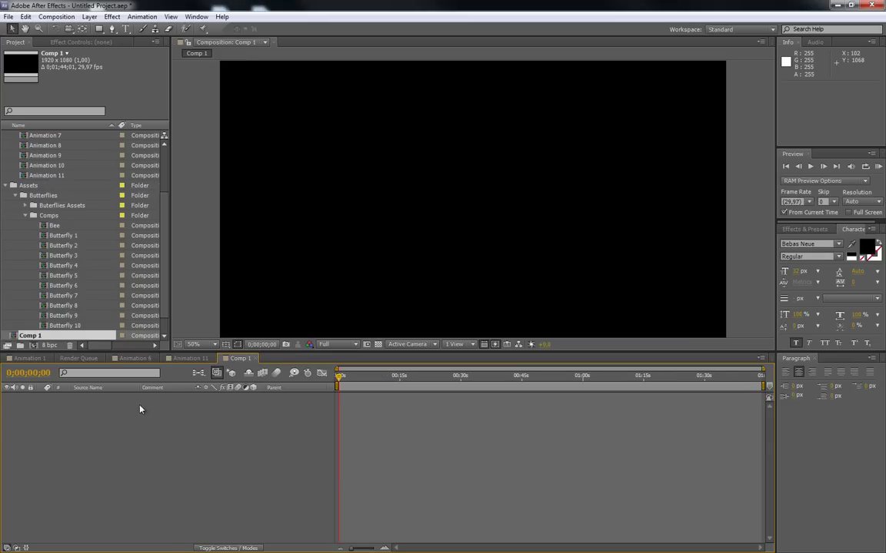
pyautogui.rightClick(134, 441)
pyautogui.moveTo(177, 442)
pyautogui.click(357, 466)
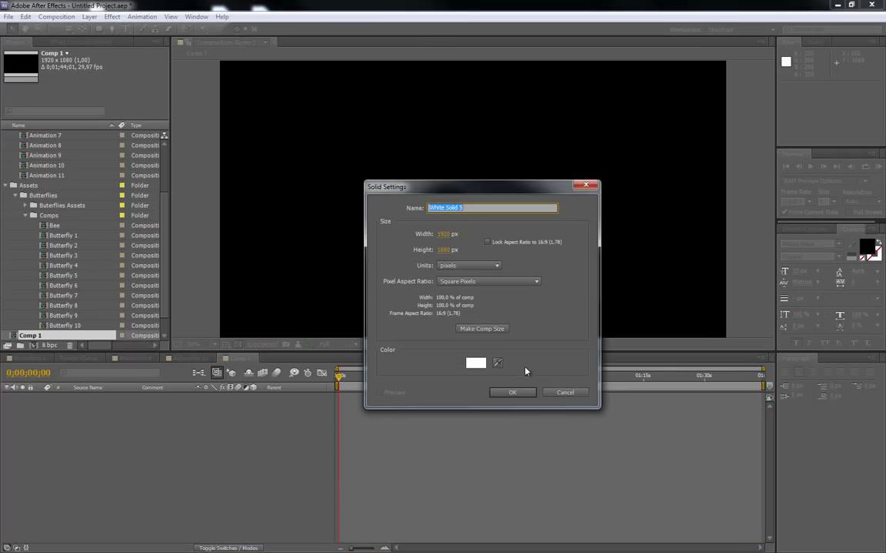
pyautogui.click(512, 392)
pyautogui.moveTo(59, 233); pyautogui.dragTo(108, 399)
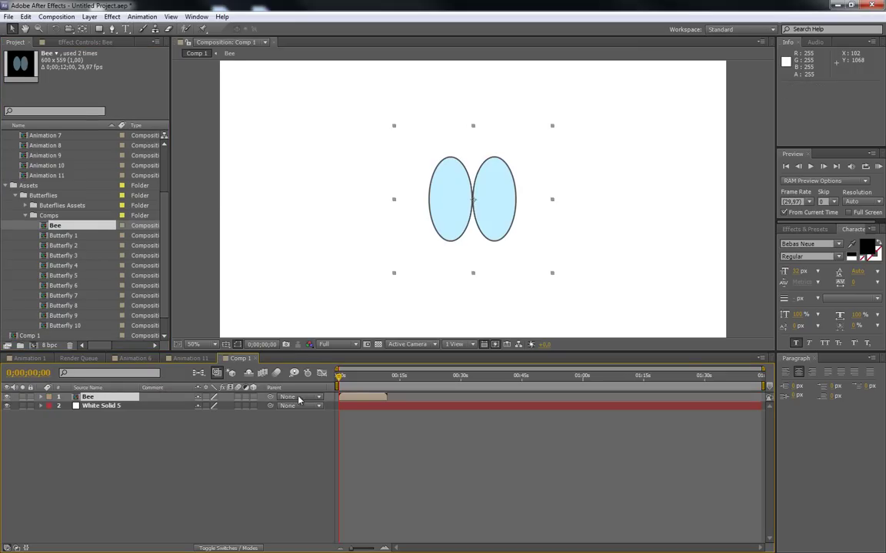
pyautogui.moveTo(339, 376); pyautogui.dragTo(357, 380)
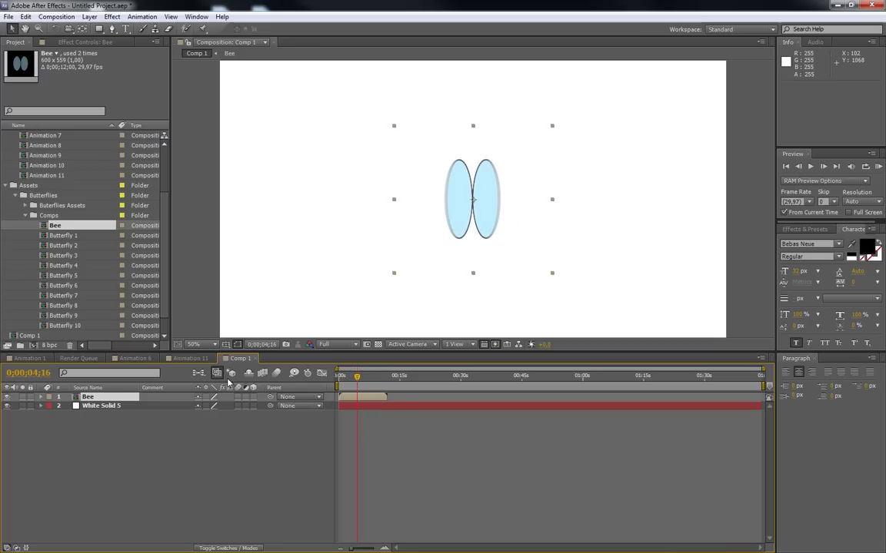
# Make the Bee layer 3D and scrub its X, Y and Z rotations to turn it sideways.
pyautogui.click(254, 397)
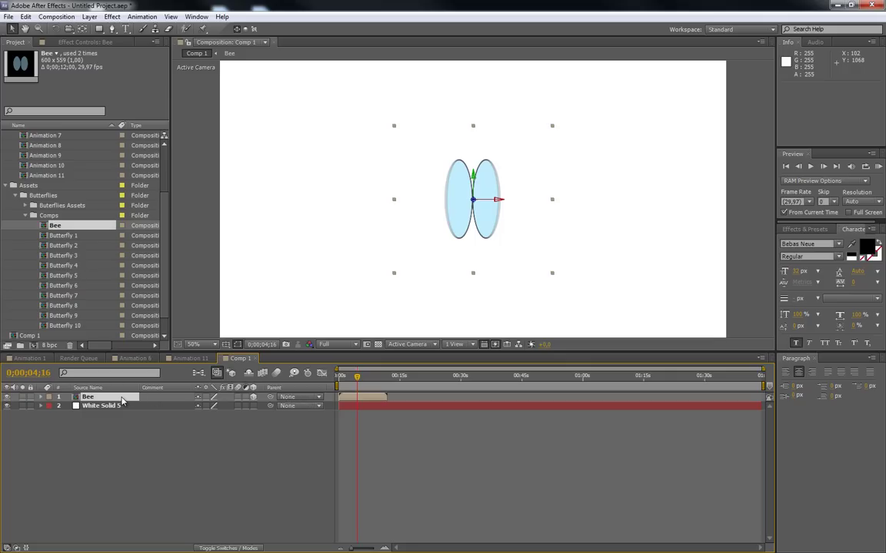
pyautogui.press('r')
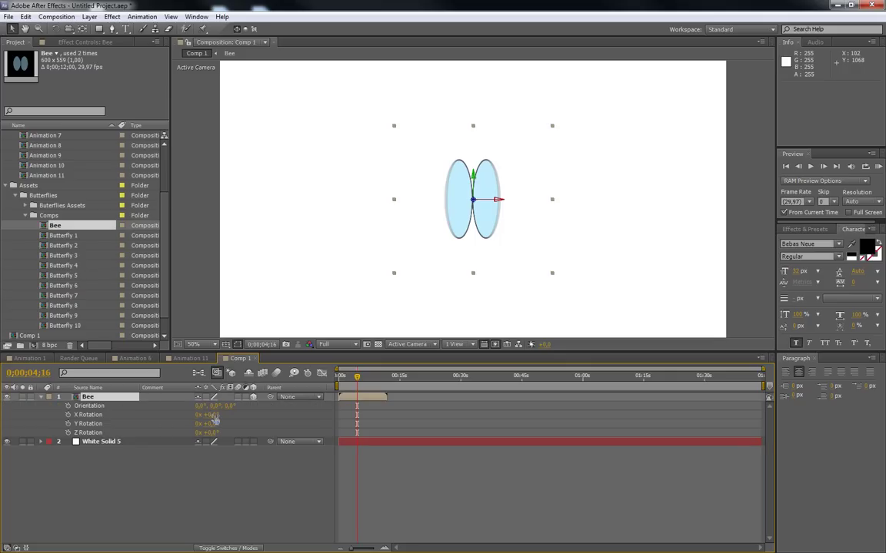
pyautogui.moveTo(208, 415); pyautogui.dragTo(264, 415)
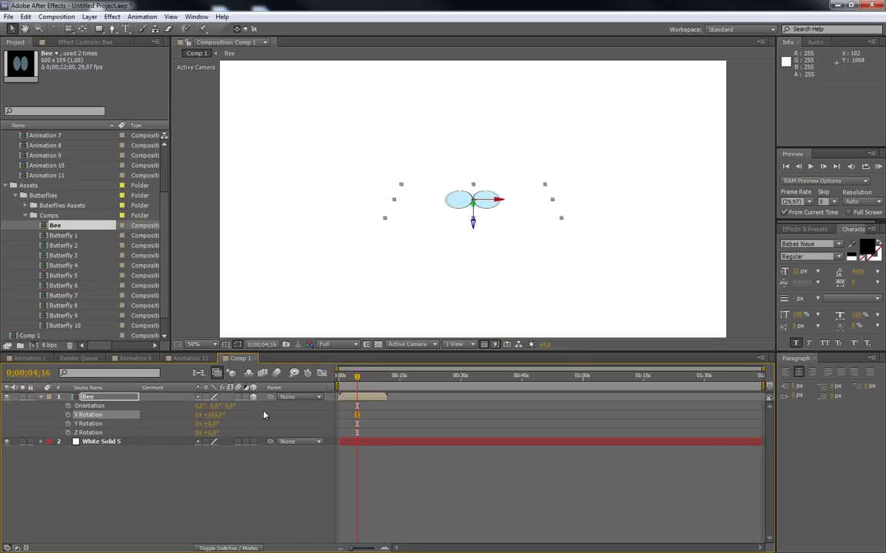
pyautogui.click(206, 397)
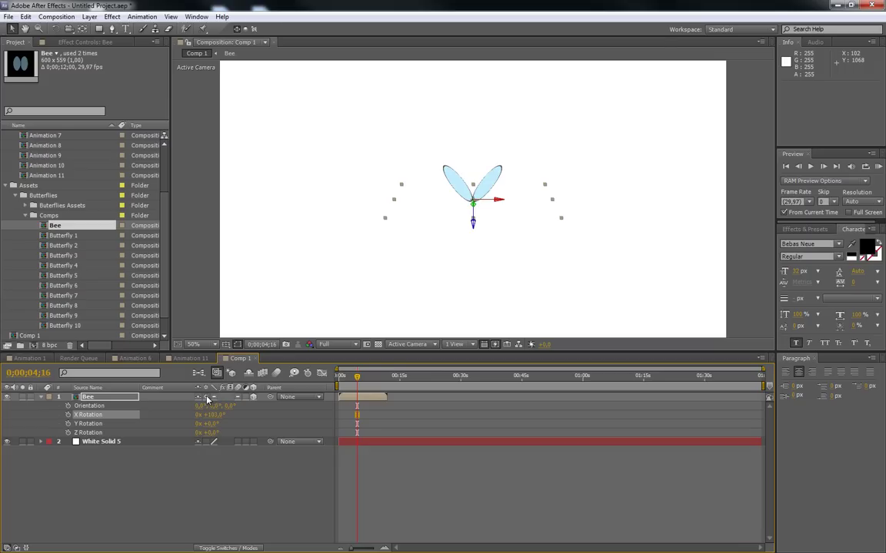
pyautogui.moveTo(202, 415); pyautogui.dragTo(117, 422)
pyautogui.moveTo(120, 422); pyautogui.dragTo(126, 428)
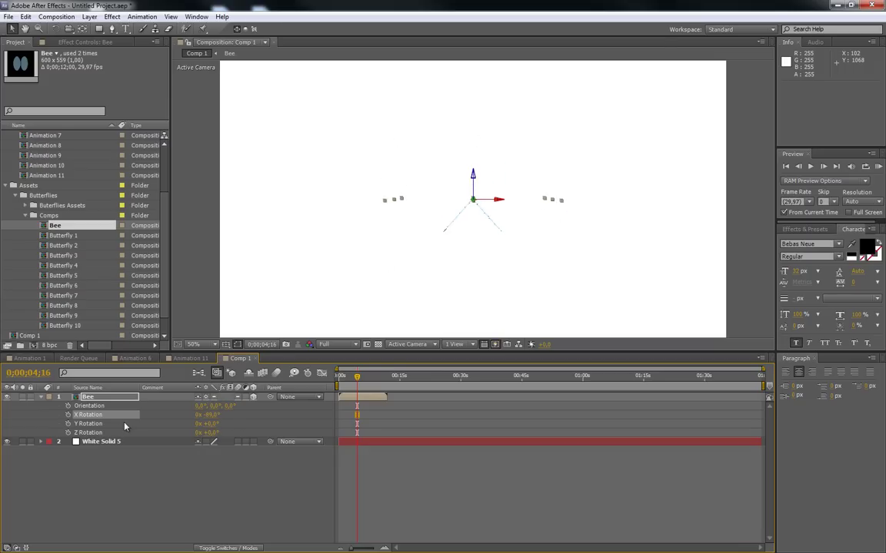
pyautogui.moveTo(207, 423); pyautogui.dragTo(121, 422)
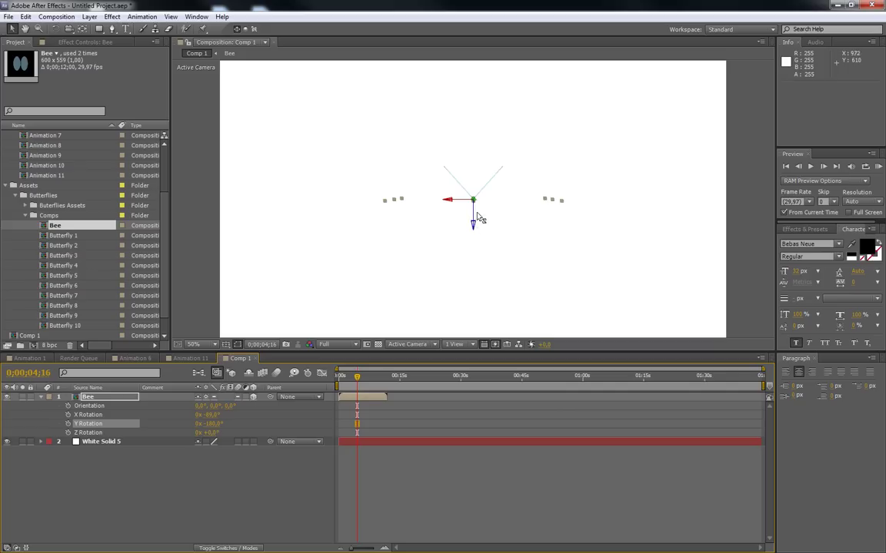
pyautogui.moveTo(206, 433); pyautogui.dragTo(163, 433)
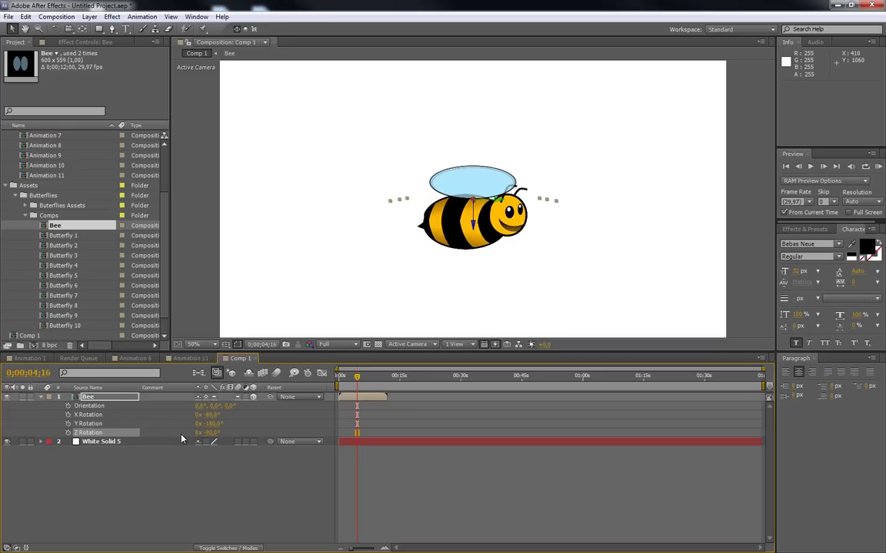
# Set the Bee's X Rotation to -90° and move it lower in the composition.
pyautogui.click(209, 414)
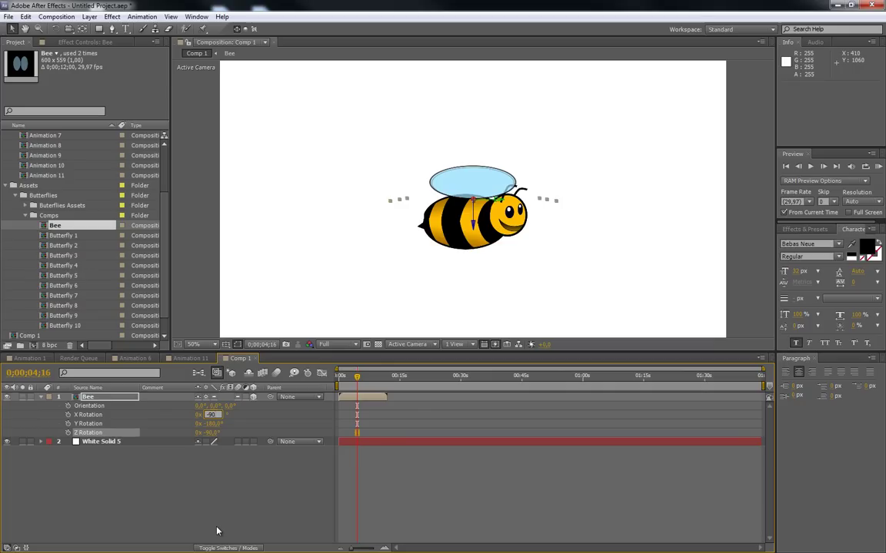
pyautogui.write('-90')
pyautogui.press('Return')
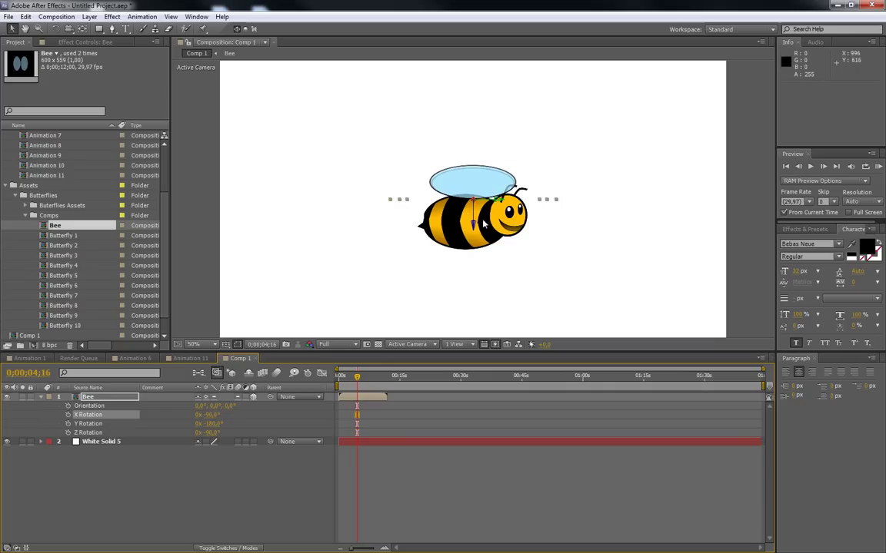
pyautogui.moveTo(474, 226); pyautogui.dragTo(475, 266)
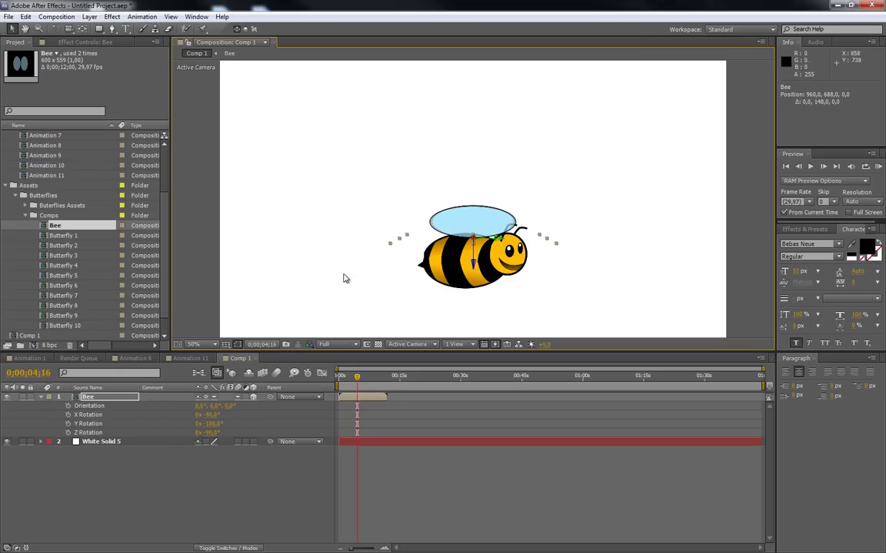
# Scale the Bee layer down to about 54%.
pyautogui.press('s')
pyautogui.moveTo(236, 410); pyautogui.dragTo(200, 410)
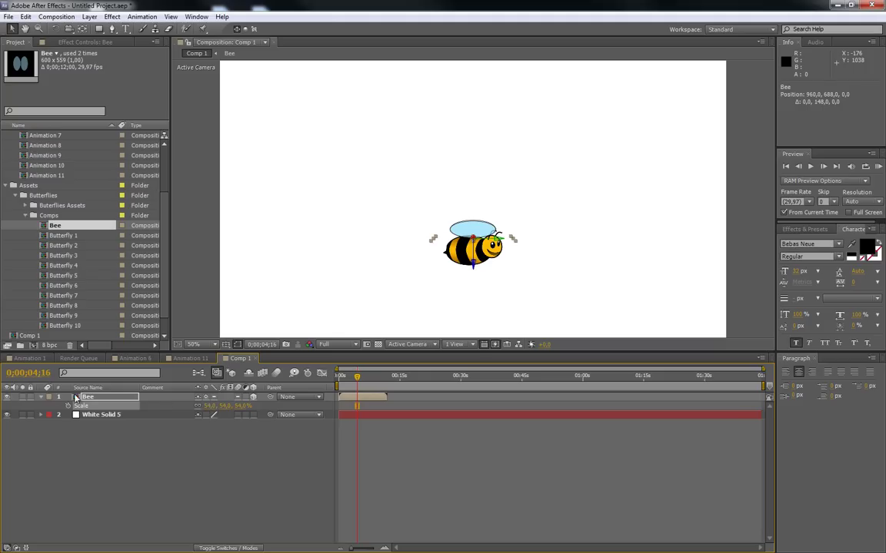
pyautogui.click(100, 400)
# Add wiggle(1,50) to the bee's Position and scrub time to preview the drift.
pyautogui.press('p')
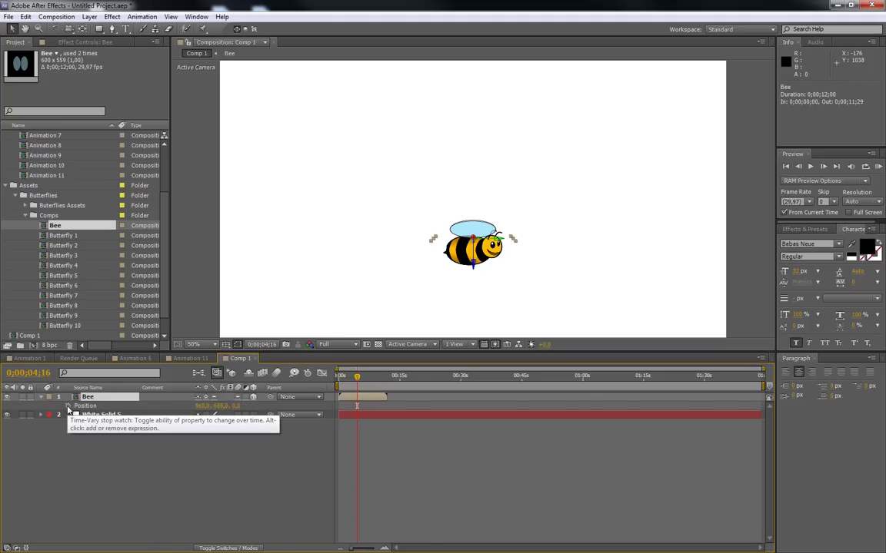
pyautogui.keyDown('alt'); pyautogui.click(70, 408); pyautogui.keyUp('alt')
pyautogui.write('wiggle(1,50')
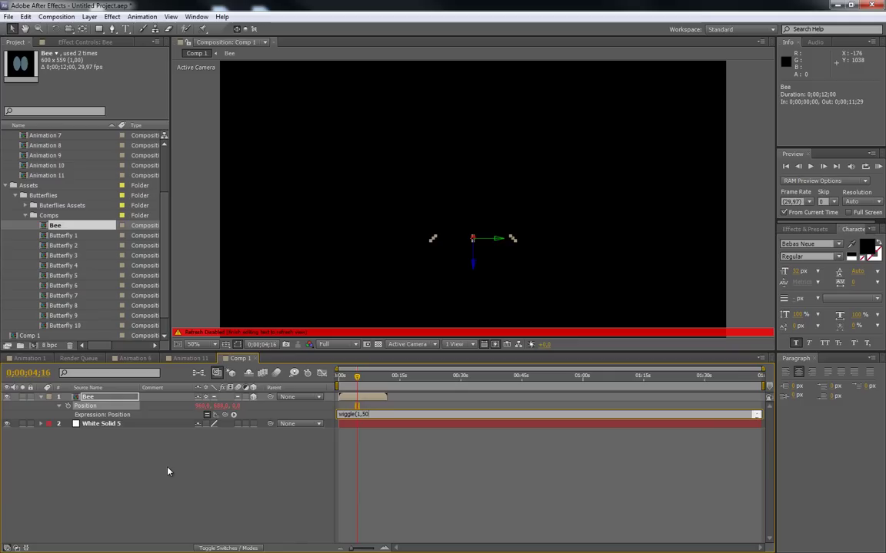
pyautogui.write(')')
pyautogui.press('Return')
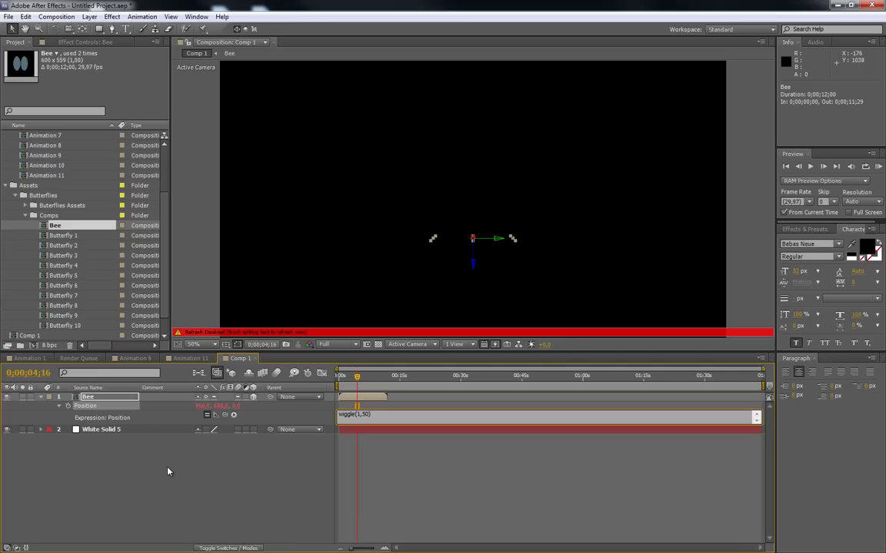
pyautogui.click(247, 431)
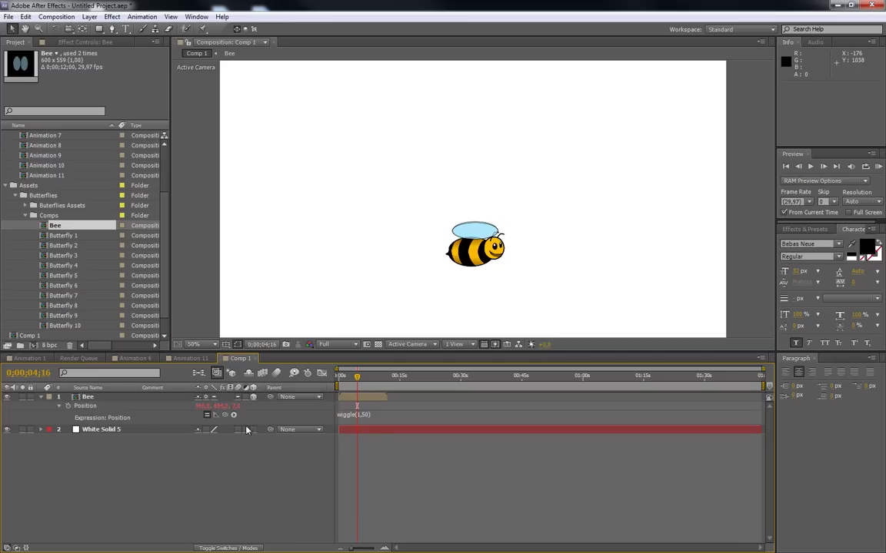
pyautogui.moveTo(357, 380)
pyautogui.mouseDown()
pyautogui.moveTo(370, 377)
pyautogui.moveTo(338, 379)
pyautogui.moveTo(371, 379)
pyautogui.moveTo(358, 379)
pyautogui.mouseUp()
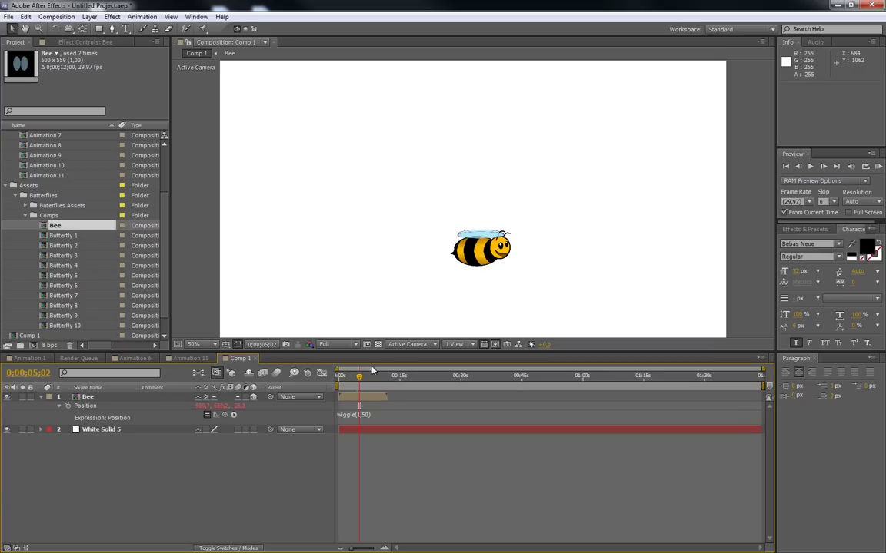
pyautogui.moveTo(361, 380); pyautogui.dragTo(338, 386)
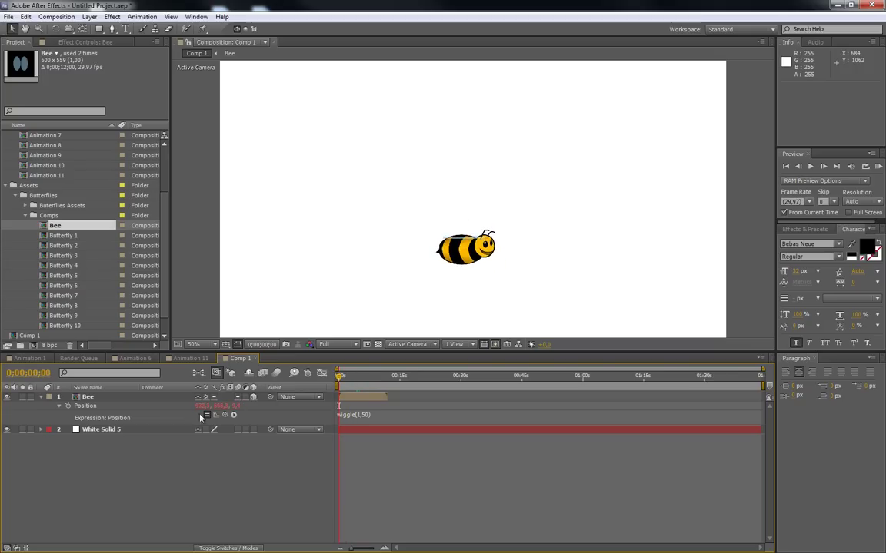
# Keyframe the bee off the left edge, then bring it into frame and raise it at 0;00;03;27.
pyautogui.click(67, 406)
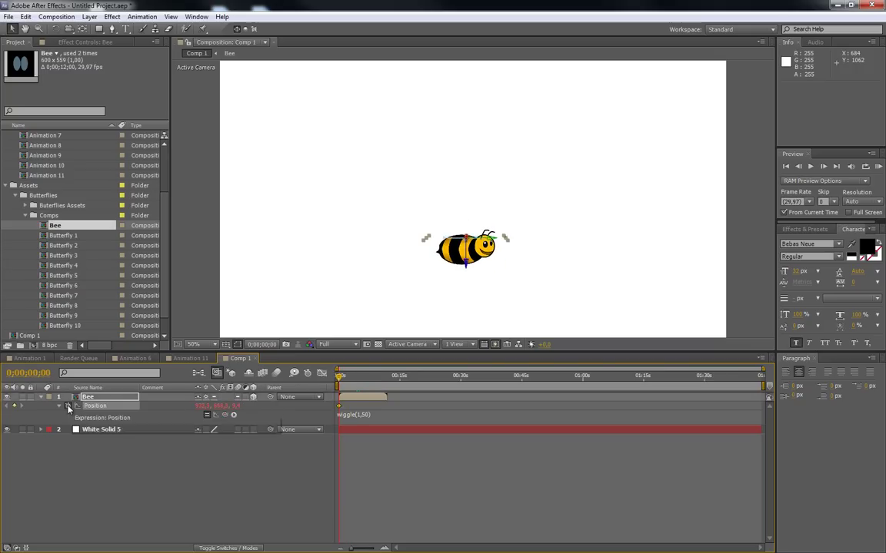
pyautogui.moveTo(445, 274); pyautogui.dragTo(121, 276)
pyautogui.moveTo(340, 376)
pyautogui.mouseDown()
pyautogui.moveTo(361, 379)
pyautogui.moveTo(354, 381)
pyautogui.mouseUp()
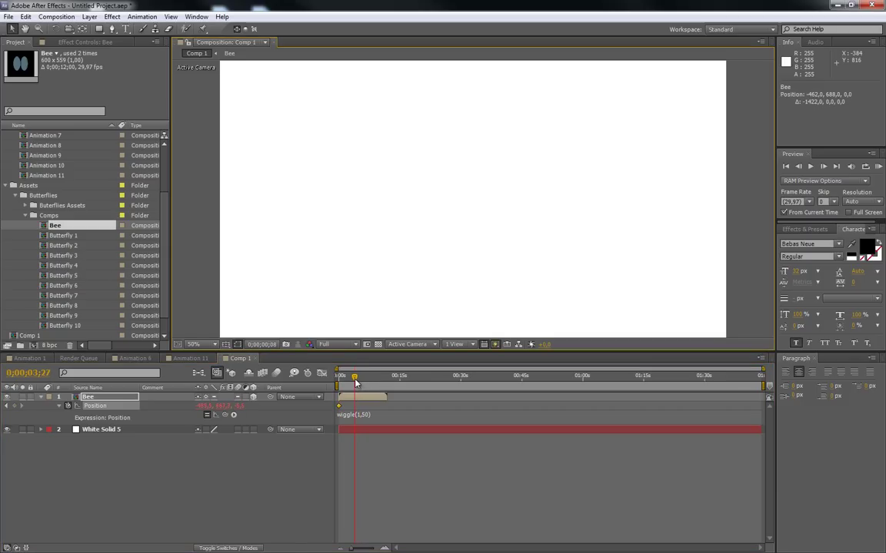
pyautogui.press(',')
pyautogui.press(',')
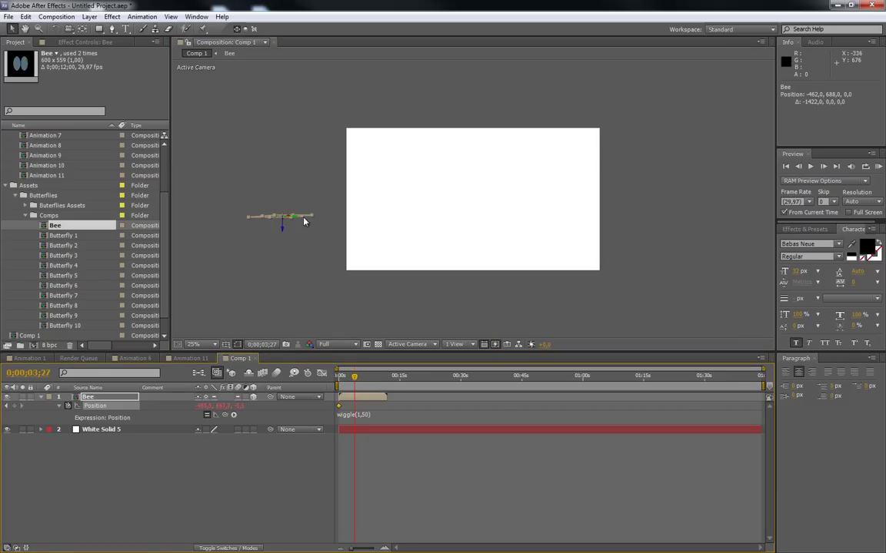
pyautogui.moveTo(301, 220); pyautogui.dragTo(445, 223)
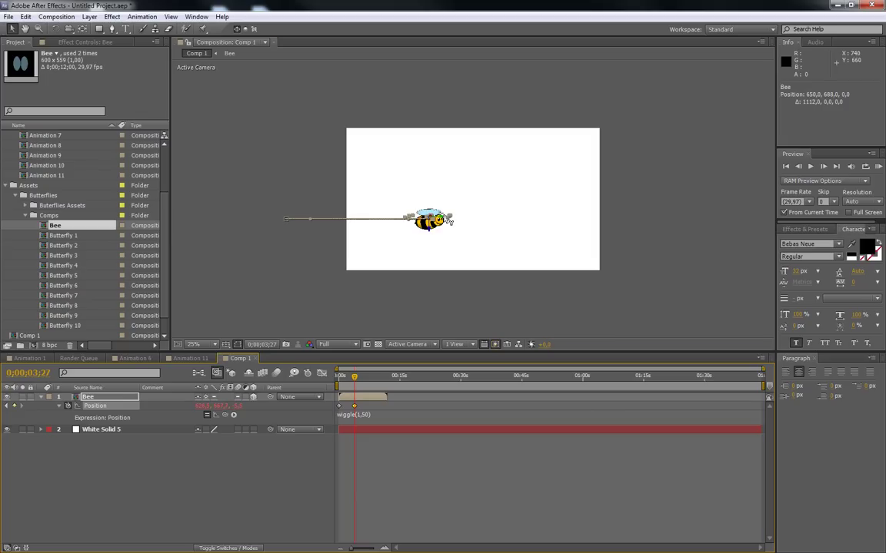
pyautogui.press('.')
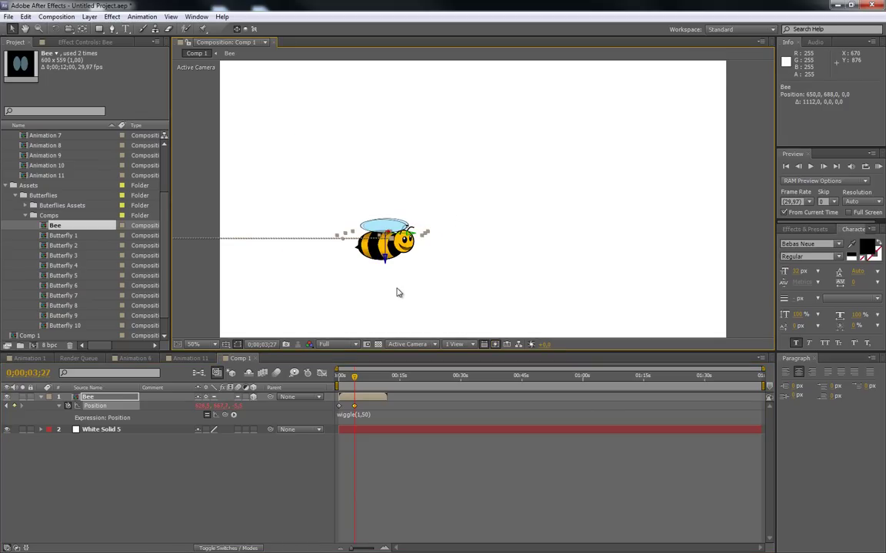
pyautogui.moveTo(350, 237); pyautogui.dragTo(392, 194)
# Add Position keyframes at 7;16, 10;03 and 11;29, moving the bee right and off-frame.
pyautogui.moveTo(356, 379); pyautogui.dragTo(369, 380)
pyautogui.moveTo(422, 182); pyautogui.dragTo(514, 278)
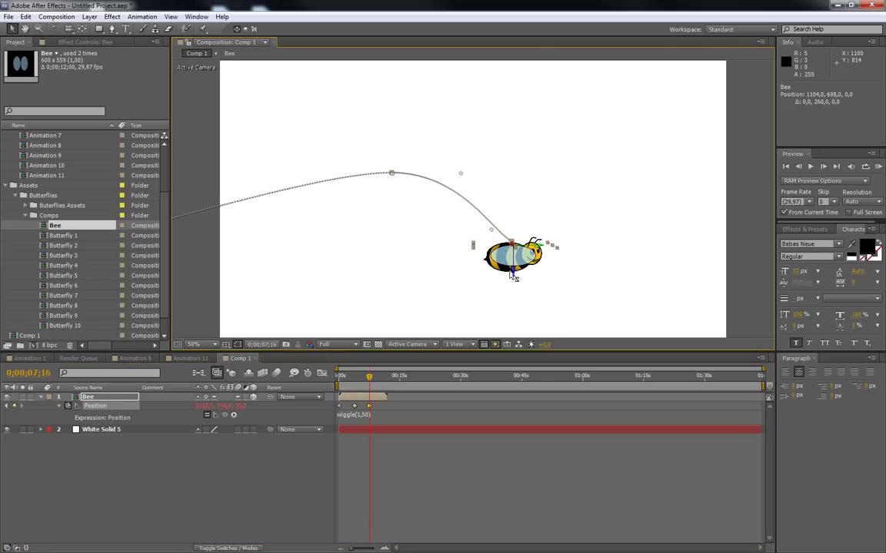
pyautogui.moveTo(369, 376); pyautogui.dragTo(380, 376)
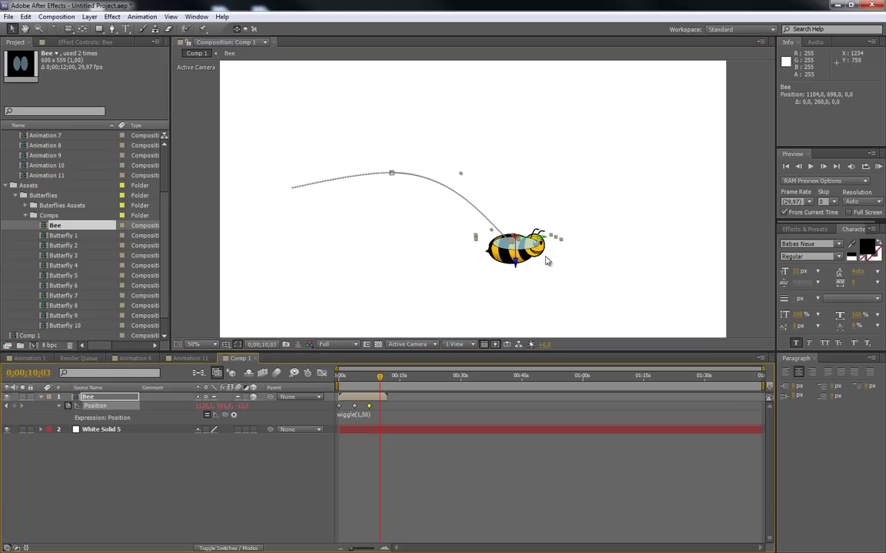
pyautogui.moveTo(546, 243); pyautogui.dragTo(624, 242)
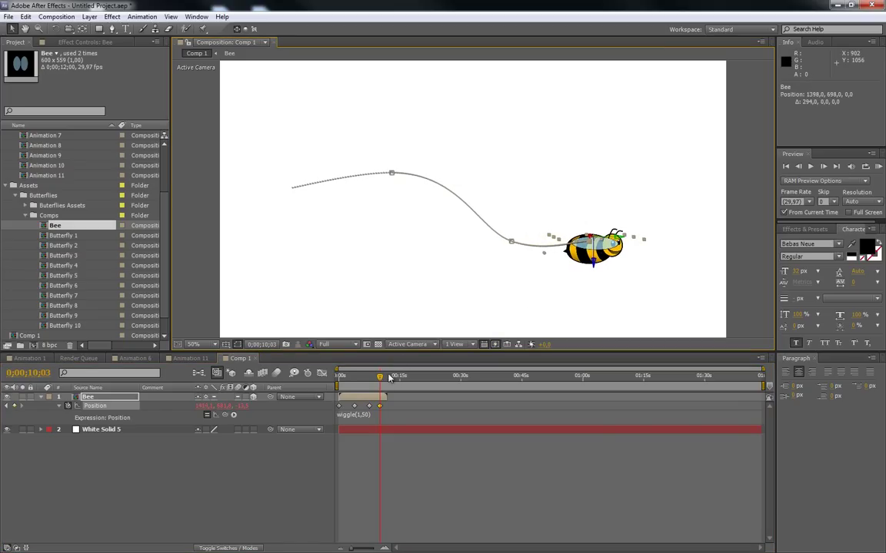
pyautogui.moveTo(386, 379); pyautogui.dragTo(393, 378)
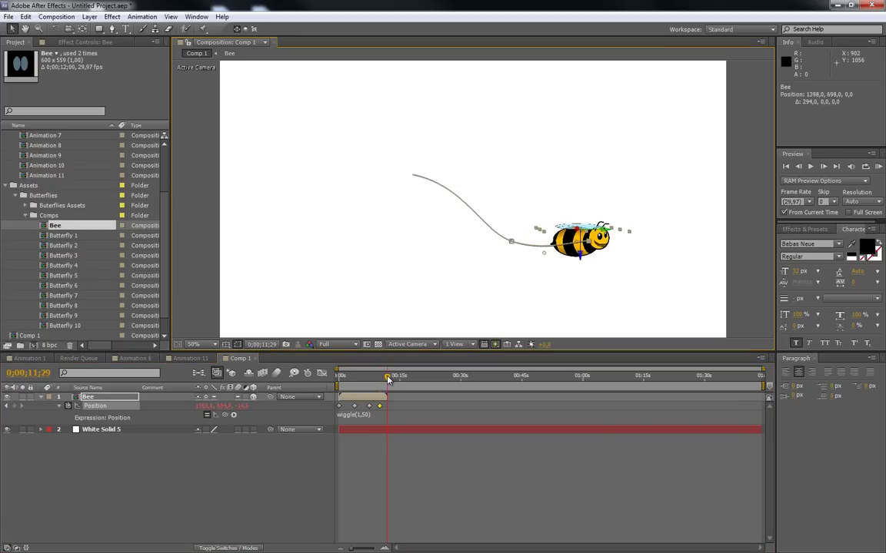
pyautogui.moveTo(603, 234); pyautogui.dragTo(882, 233)
# Return to the start and undo the last three Position changes.
pyautogui.moveTo(388, 379); pyautogui.dragTo(369, 386)
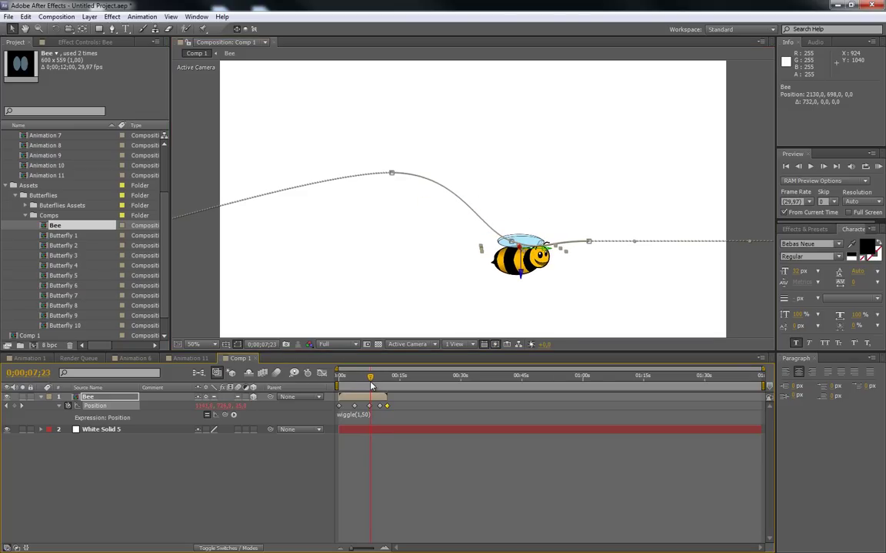
pyautogui.hotkey('ctrl', 'z')
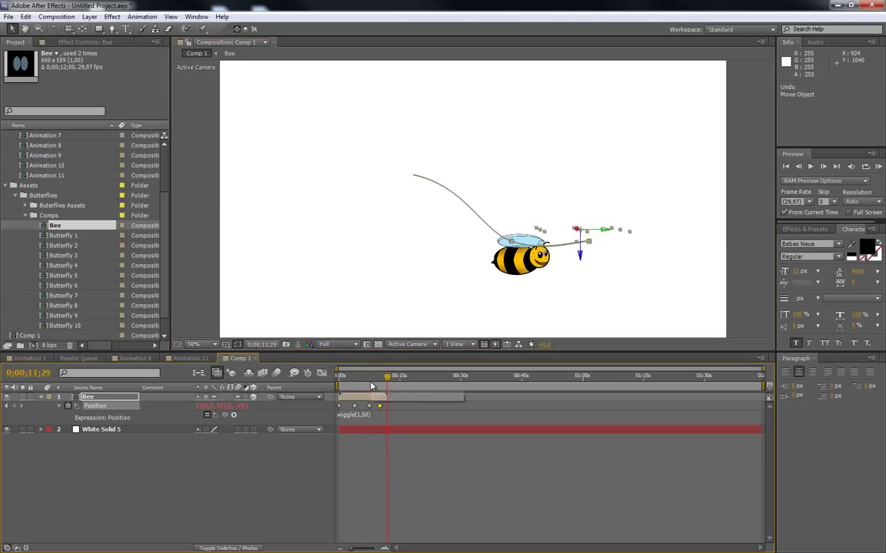
pyautogui.hotkey('ctrl', 'z')
pyautogui.hotkey('ctrl', 'z')
pyautogui.hotkey('ctrl', 'z')
pyautogui.hotkey('ctrl', 'z')
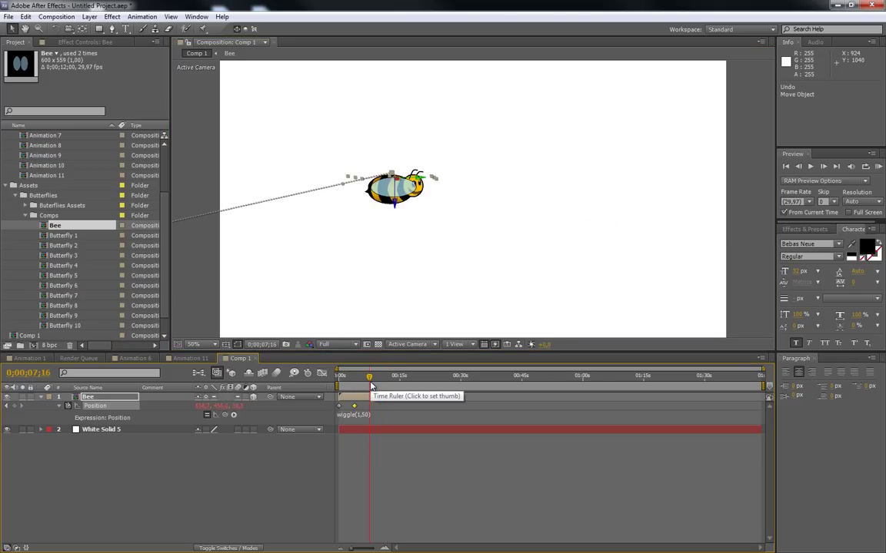
pyautogui.hotkey('ctrl', 'z')
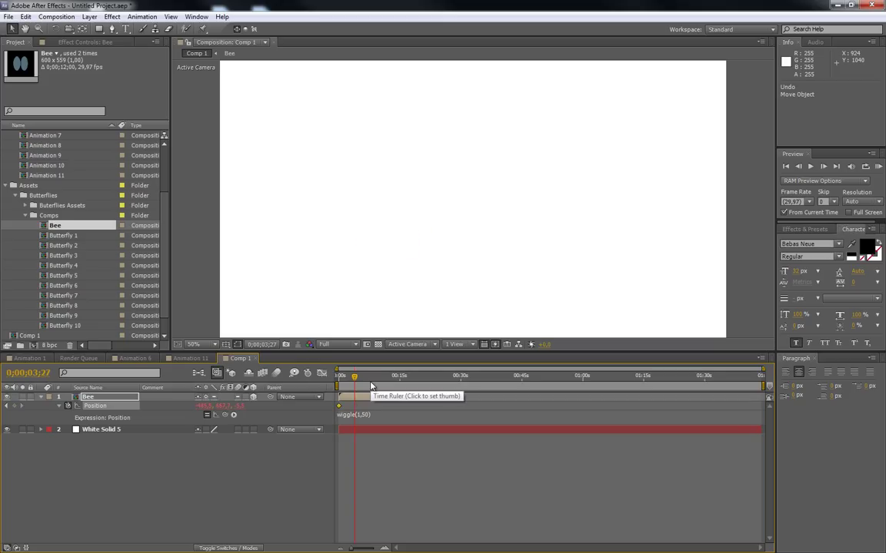
pyautogui.click(339, 379)
pyautogui.click(349, 380)
pyautogui.moveTo(350, 380); pyautogui.dragTo(354, 380)
pyautogui.click(339, 405)
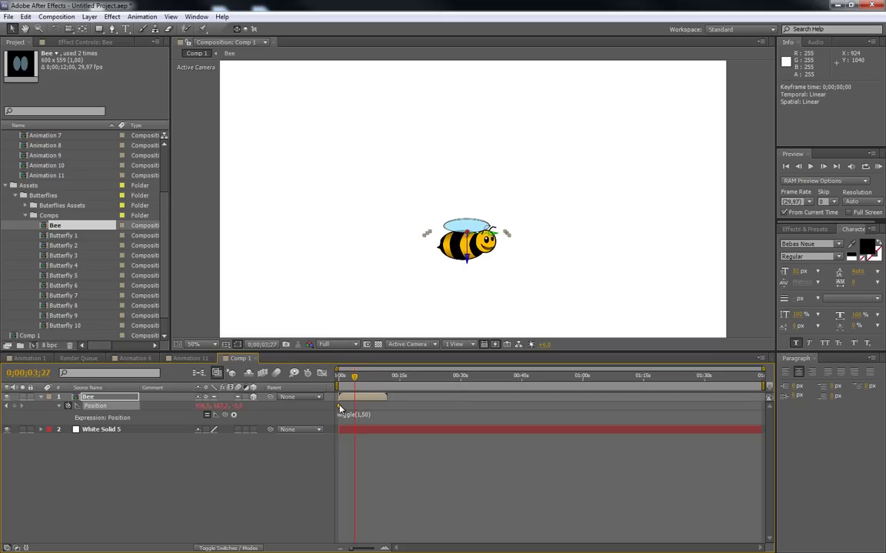
pyautogui.hotkey('ctrl', 'c')
pyautogui.hotkey('ctrl', 'v')
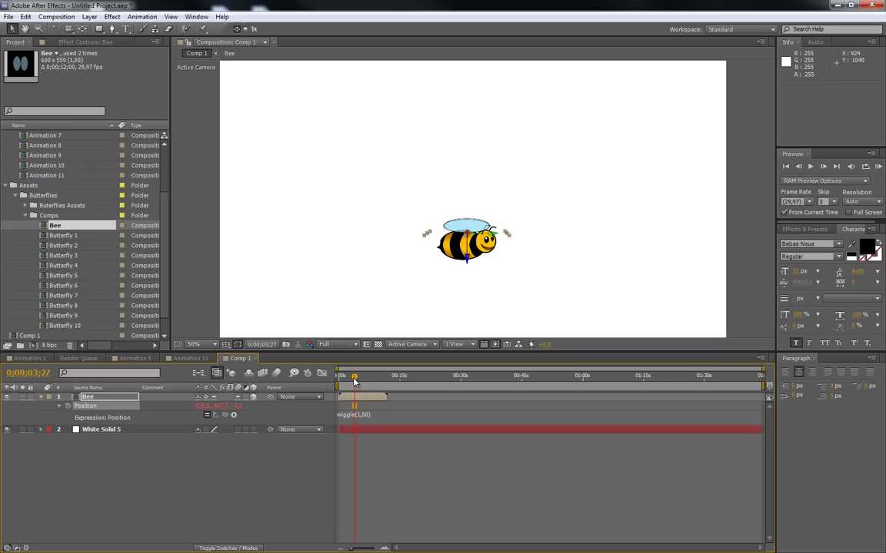
pyautogui.moveTo(498, 239); pyautogui.dragTo(282, 316)
pyautogui.moveTo(355, 379); pyautogui.dragTo(375, 379)
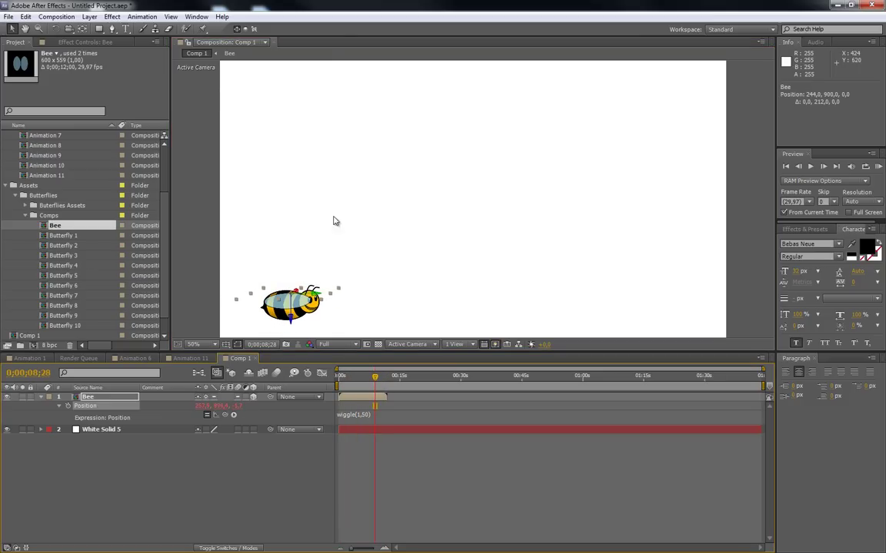
pyautogui.click(273, 472)
pyautogui.moveTo(374, 378)
pyautogui.mouseDown()
pyautogui.moveTo(344, 380)
pyautogui.moveTo(360, 378)
pyautogui.mouseUp()
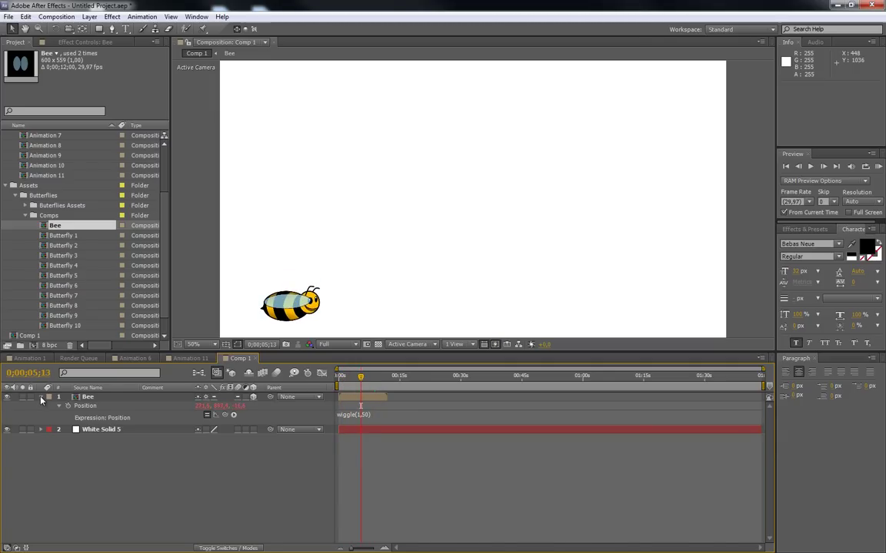
# Add a second Bee comp layer on top and make it a 3D layer.
pyautogui.click(86, 397)
pyautogui.press('r')
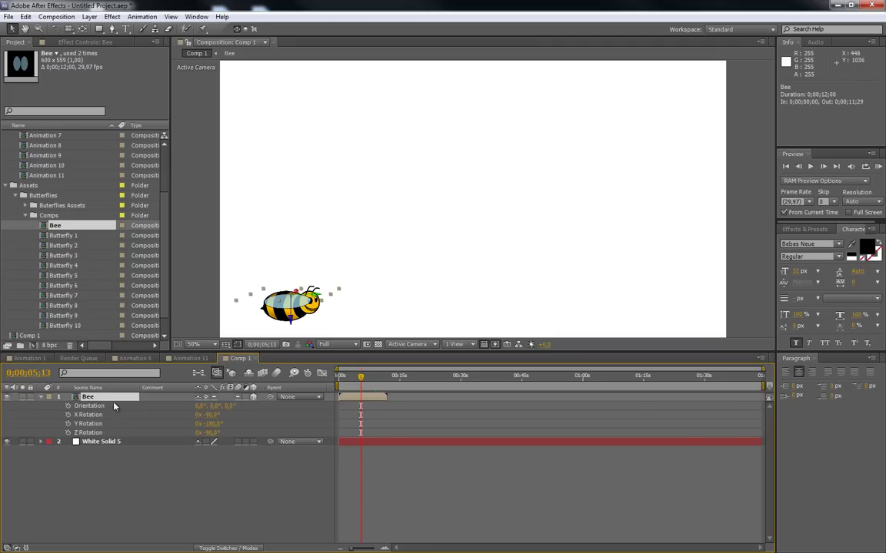
pyautogui.moveTo(62, 226); pyautogui.dragTo(80, 398)
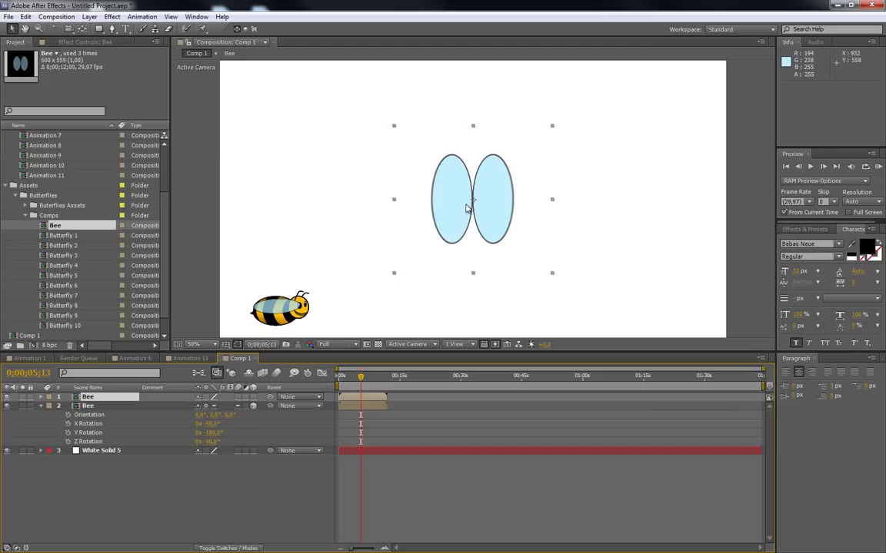
pyautogui.click(254, 398)
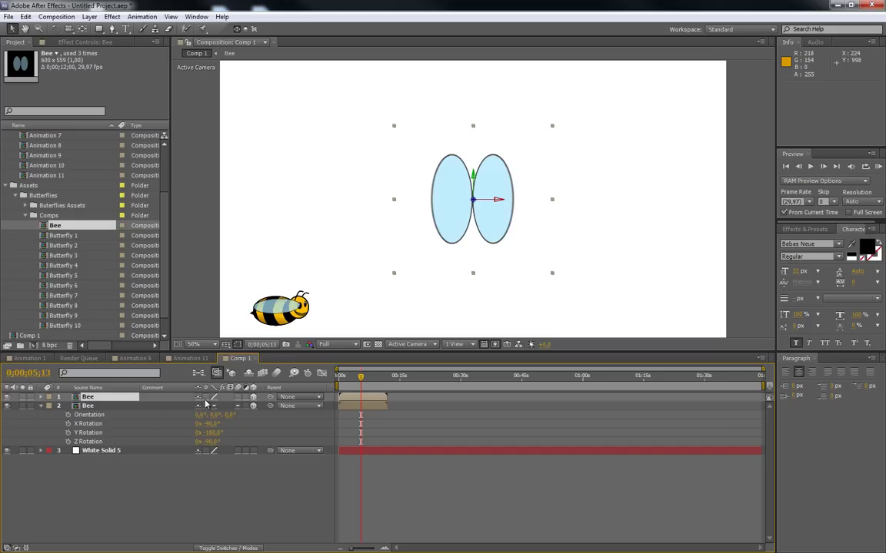
pyautogui.click(206, 408)
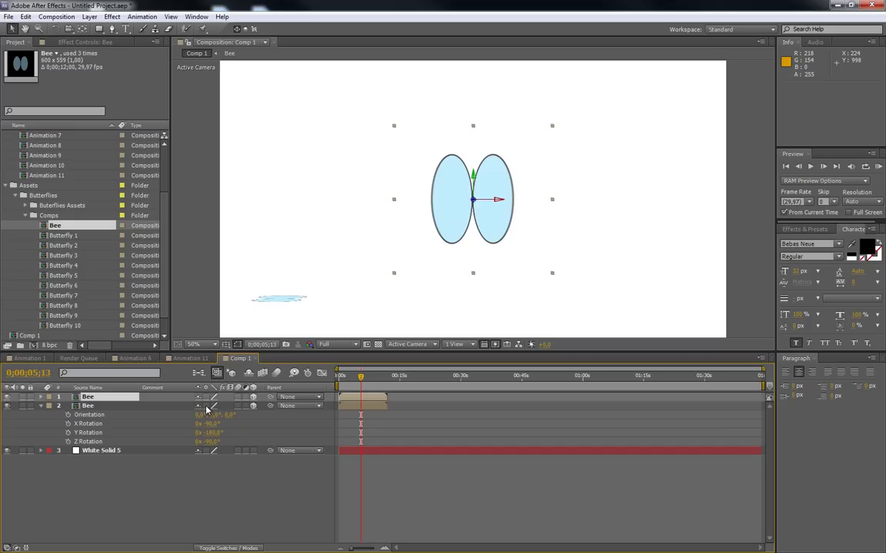
pyautogui.click(206, 408)
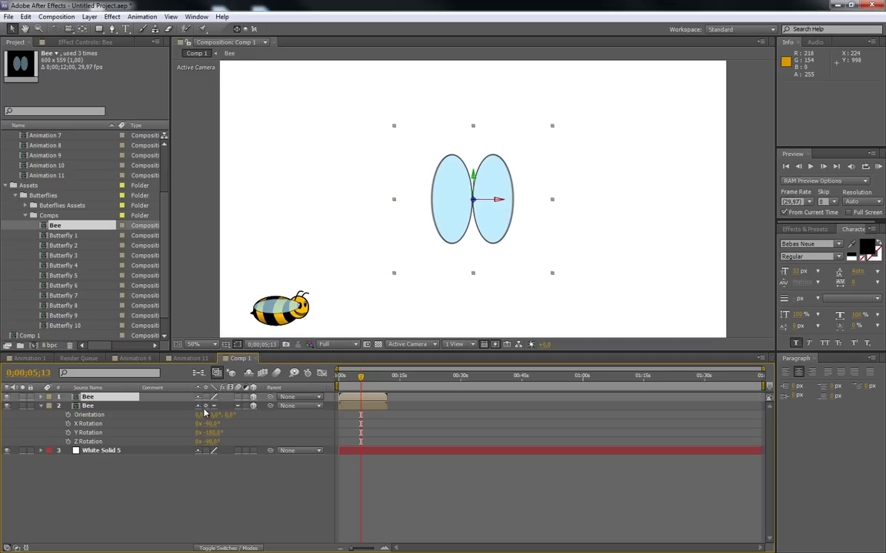
pyautogui.click(206, 398)
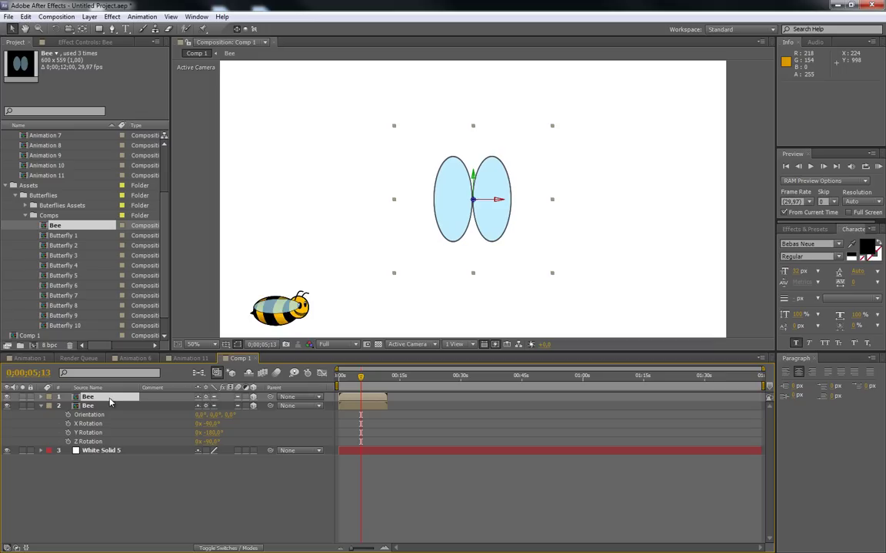
# Set the new Bee layer's X Rotation to -90°.
pyautogui.press('r')
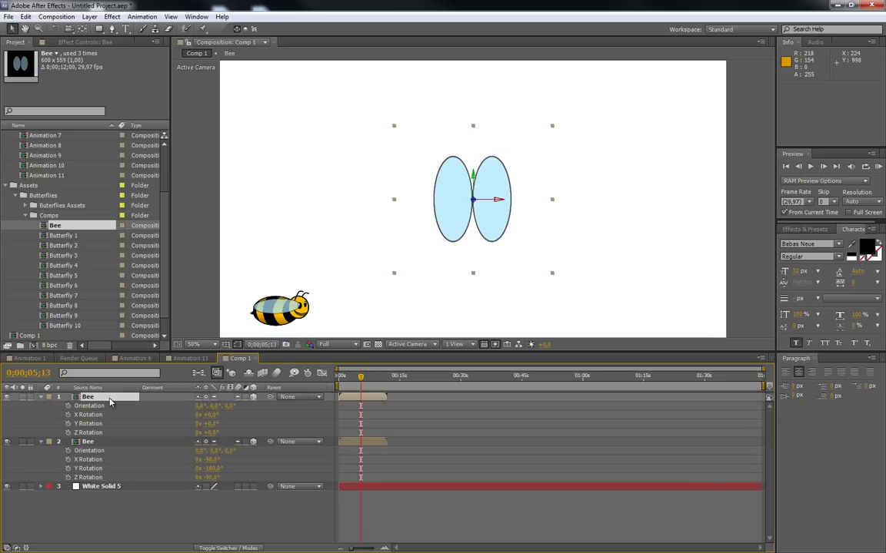
pyautogui.click(209, 414)
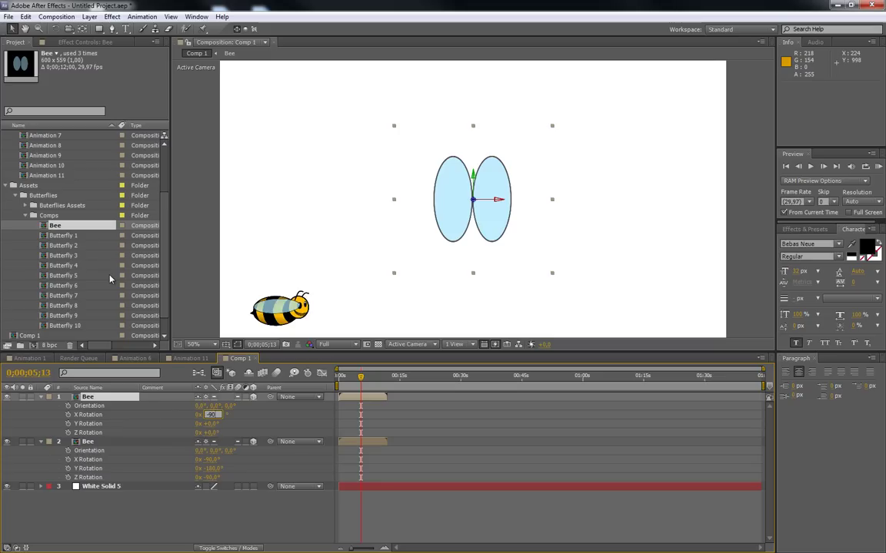
pyautogui.press('Return')
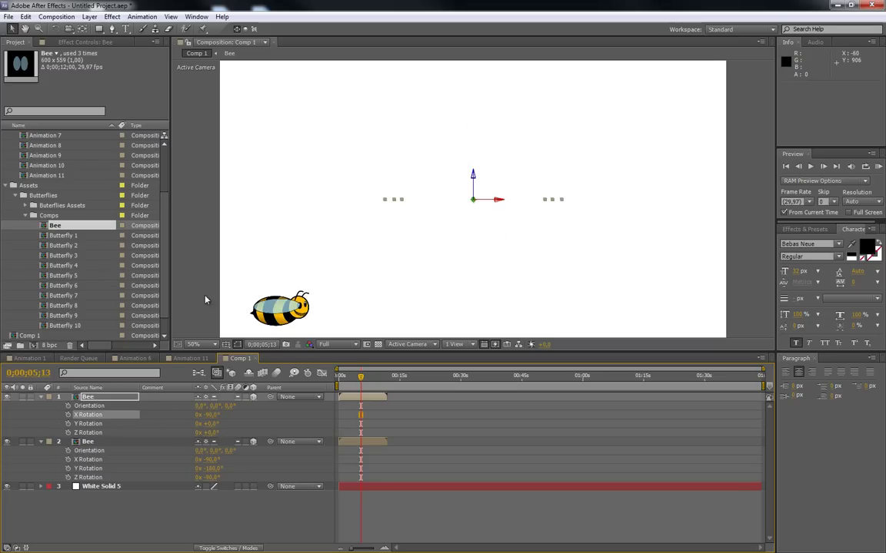
# Set the new bee's Z Rotation to -90° and its Y Rotation to 180°.
pyautogui.click(209, 432)
pyautogui.write('-90')
pyautogui.press('Return')
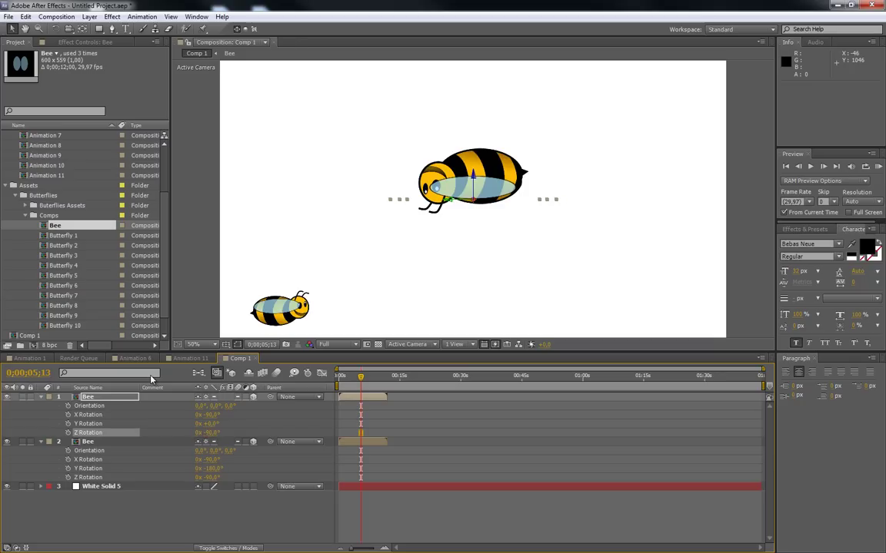
pyautogui.click(210, 424)
pyautogui.write('-')
pyautogui.write('180')
pyautogui.press('Return')
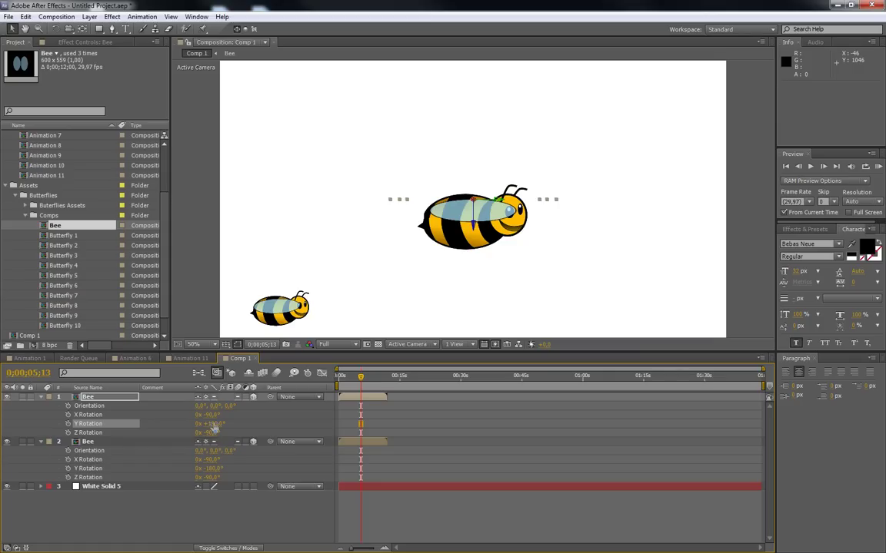
# Try a Z Rotation tilt, undo it, and scrub time to watch the wings.
pyautogui.moveTo(214, 431); pyautogui.dragTo(127, 437)
pyautogui.hotkey('ctrl', 'z')
pyautogui.moveTo(360, 382); pyautogui.dragTo(360, 379)
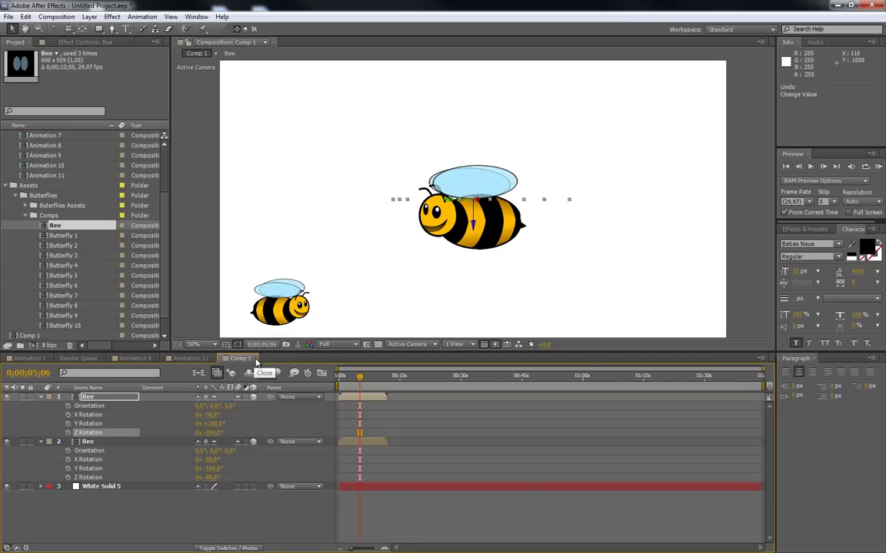
# Close the Comp 1, Animation 11 and Animation 6 composition tabs.
pyautogui.click(255, 361)
pyautogui.click(212, 360)
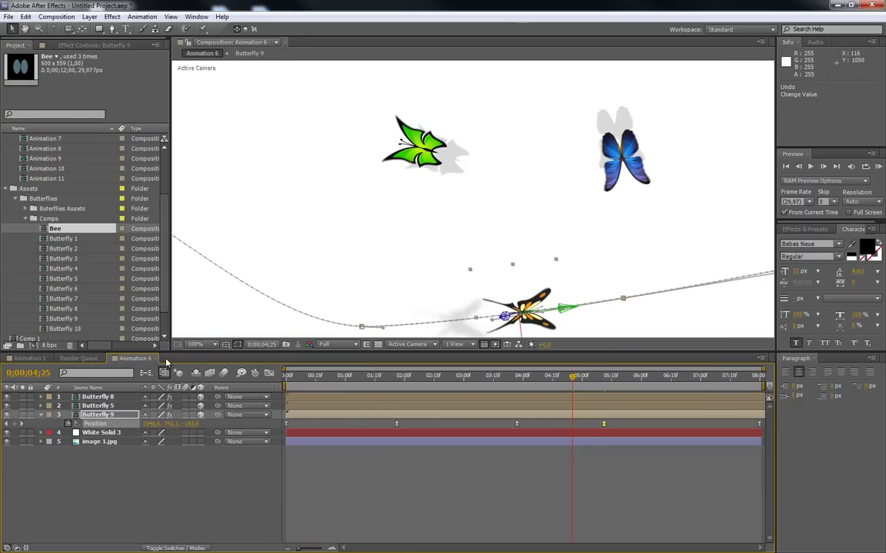
pyautogui.click(157, 361)
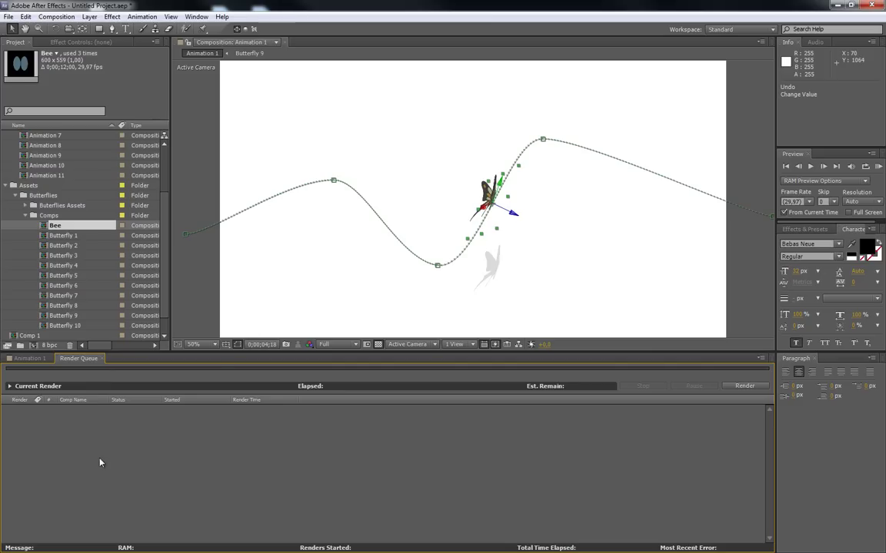
pyautogui.scroll(3, 63, 213)
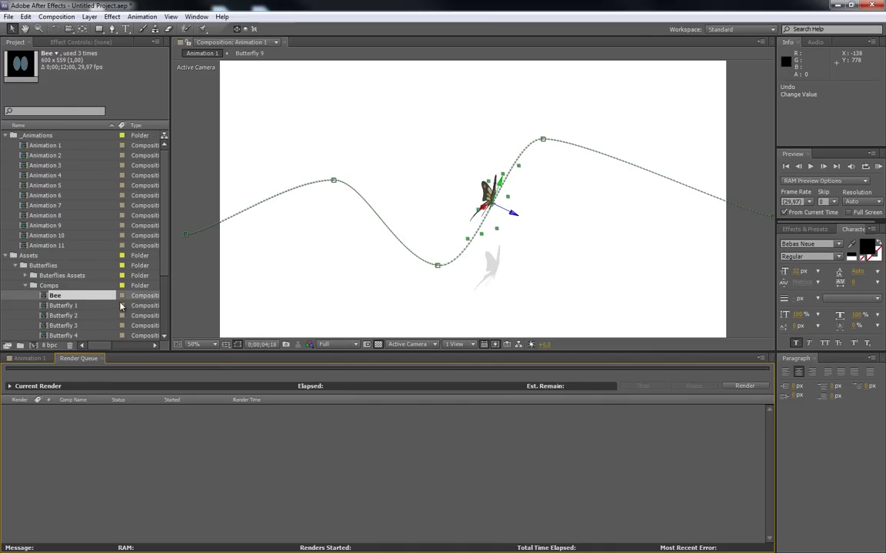
# Create a 1920×1080 Comp 2 and add a white solid layer to it.
pyautogui.rightClick(11, 297)
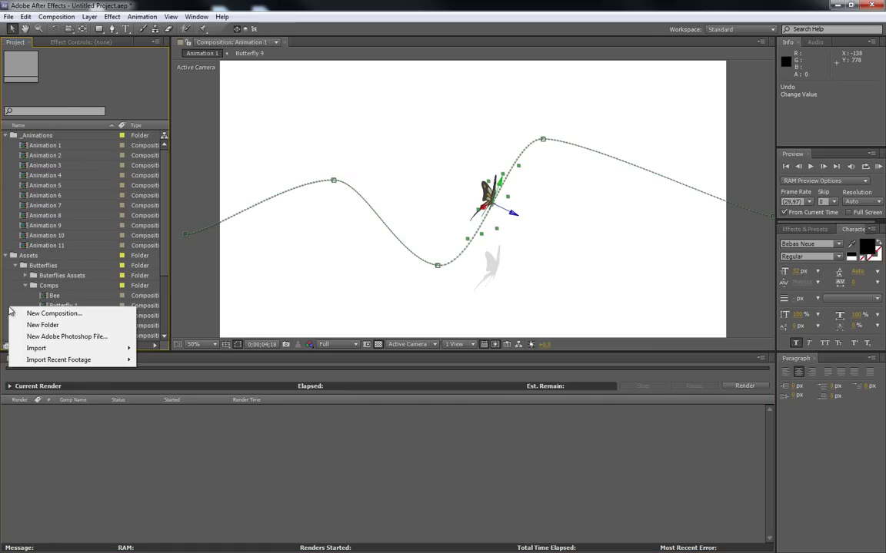
pyautogui.click(58, 312)
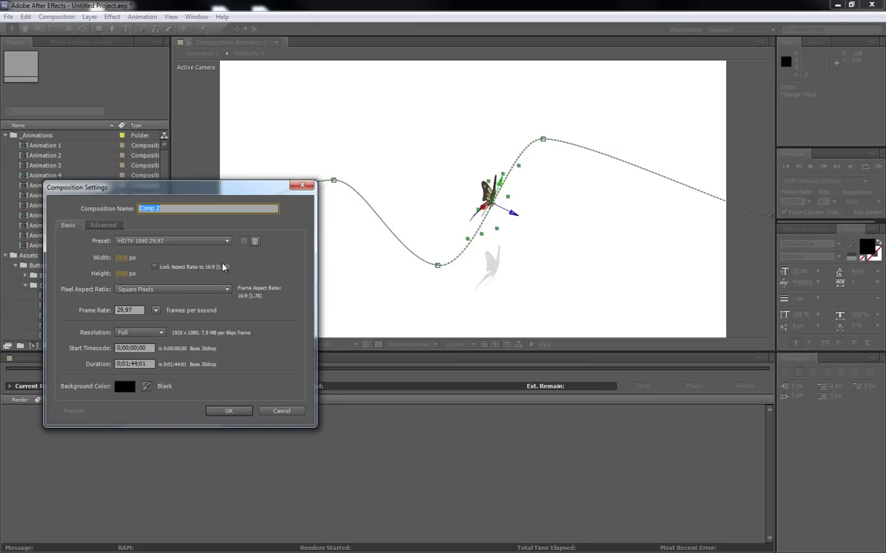
pyautogui.click(228, 412)
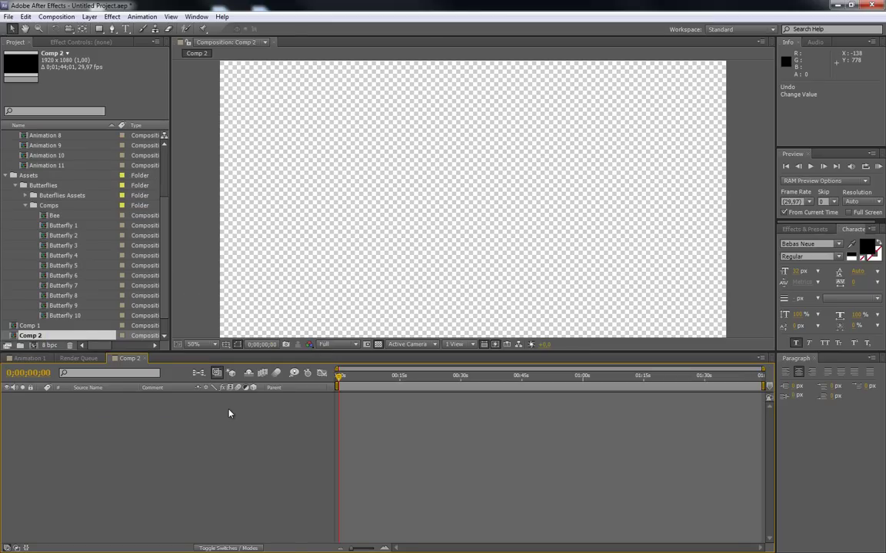
pyautogui.rightClick(136, 402)
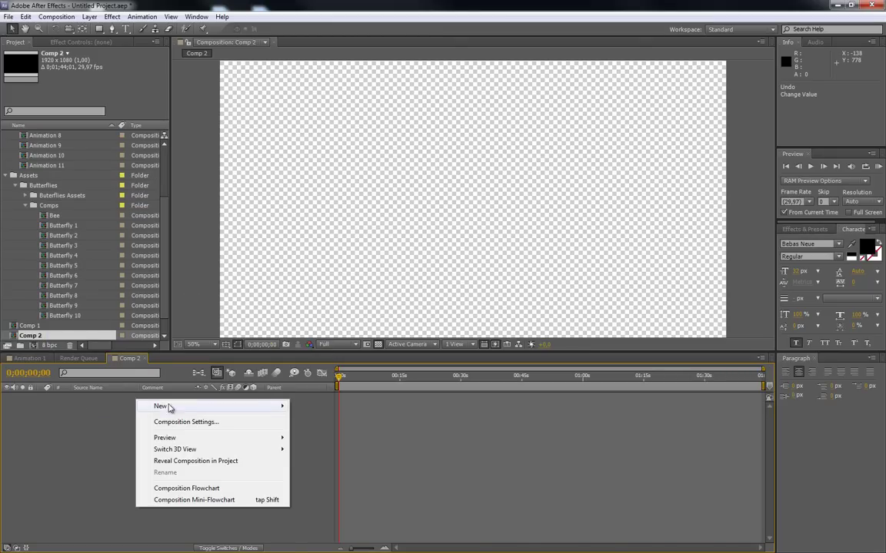
pyautogui.moveTo(170, 405)
pyautogui.click(313, 435)
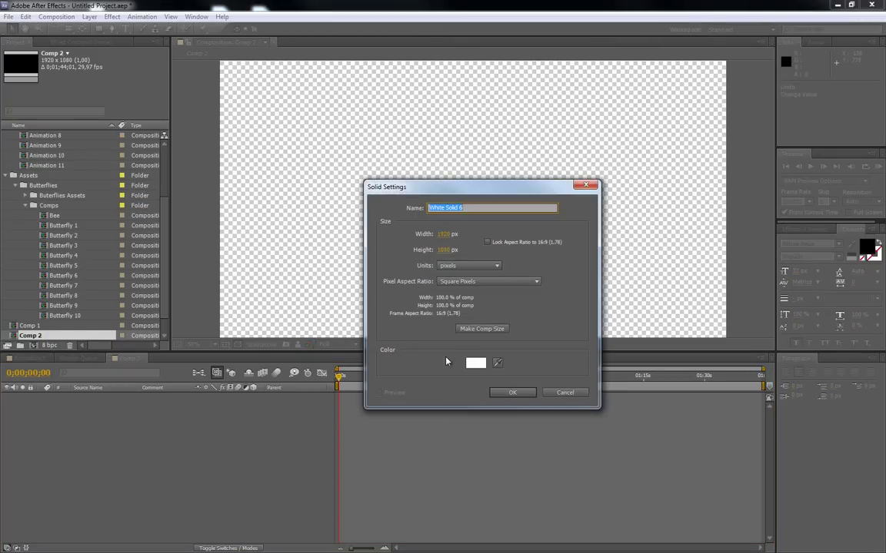
pyautogui.click(510, 391)
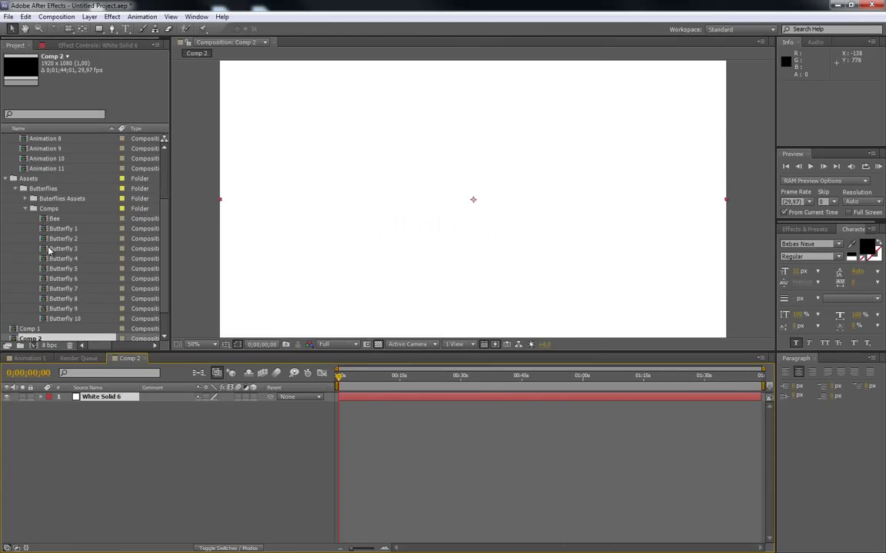
# Add Butterfly 8 above White Solid 6 in Comp 2 and scrub through its animation.
pyautogui.moveTo(73, 300); pyautogui.dragTo(109, 397)
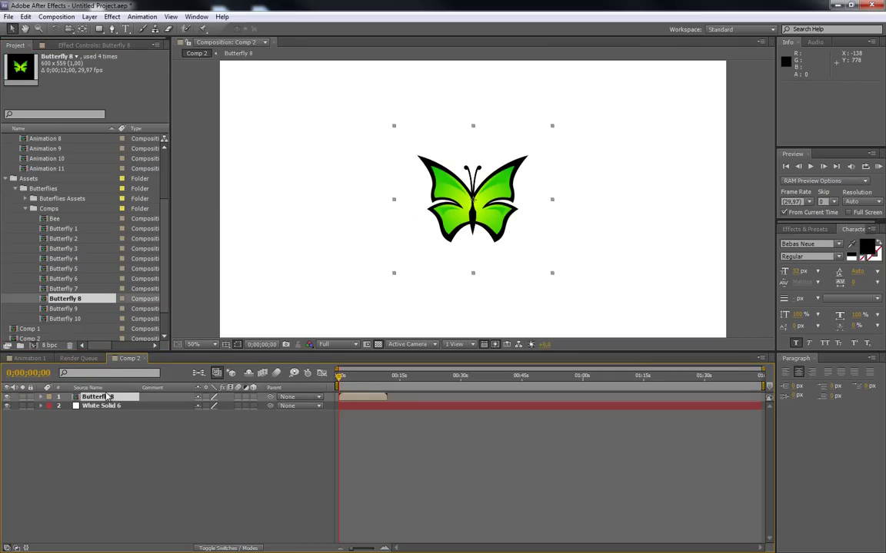
pyautogui.moveTo(339, 378); pyautogui.dragTo(371, 377)
pyautogui.scroll(3, 139, 242)
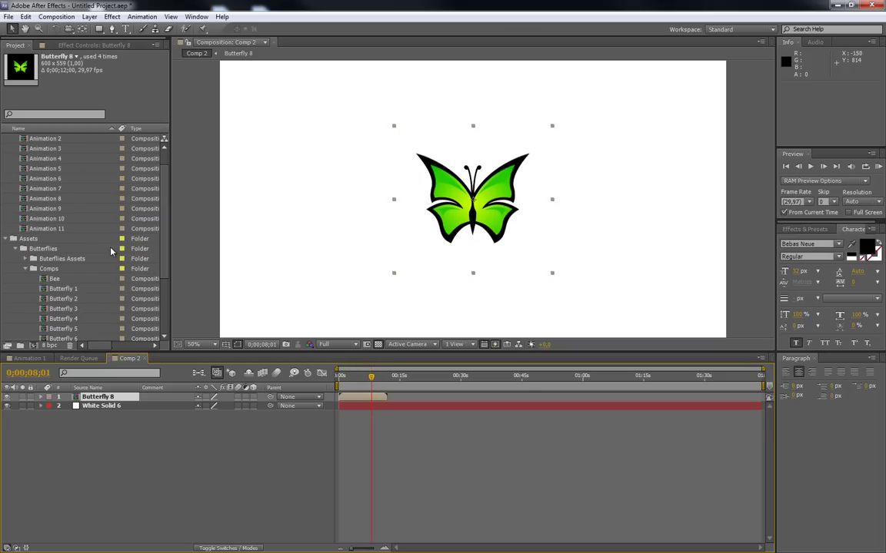
# Preview the Animation 4–8 comps, opening and closing Animation 6 and Animation 8.
pyautogui.click(56, 179)
pyautogui.click(55, 189)
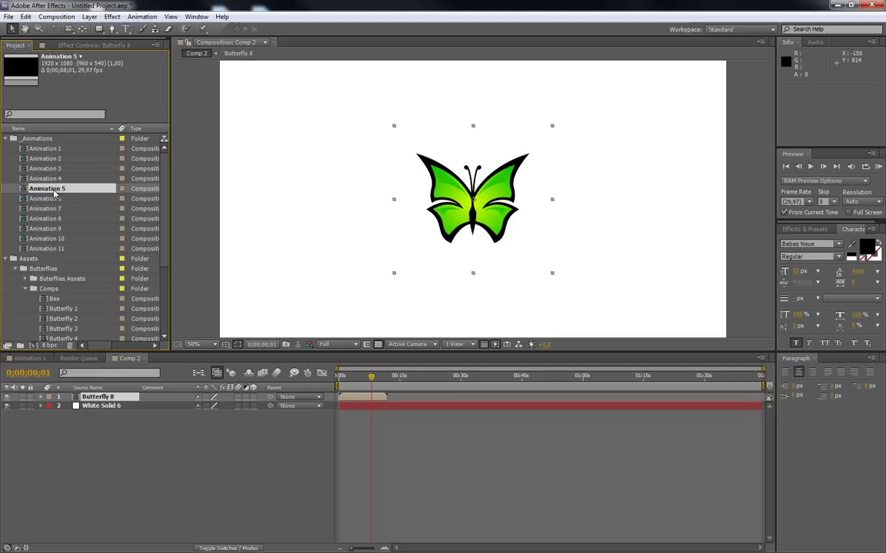
pyautogui.click(55, 198)
pyautogui.doubleClick(55, 201)
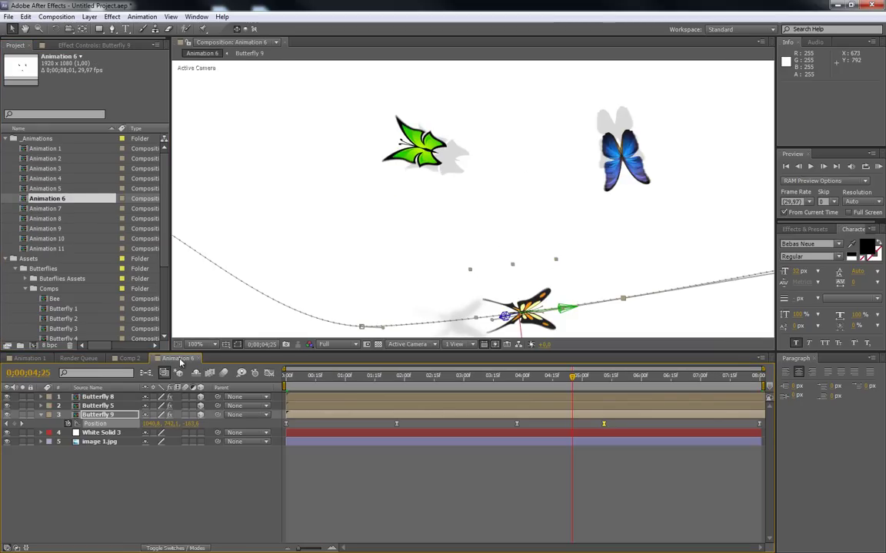
pyautogui.click(200, 359)
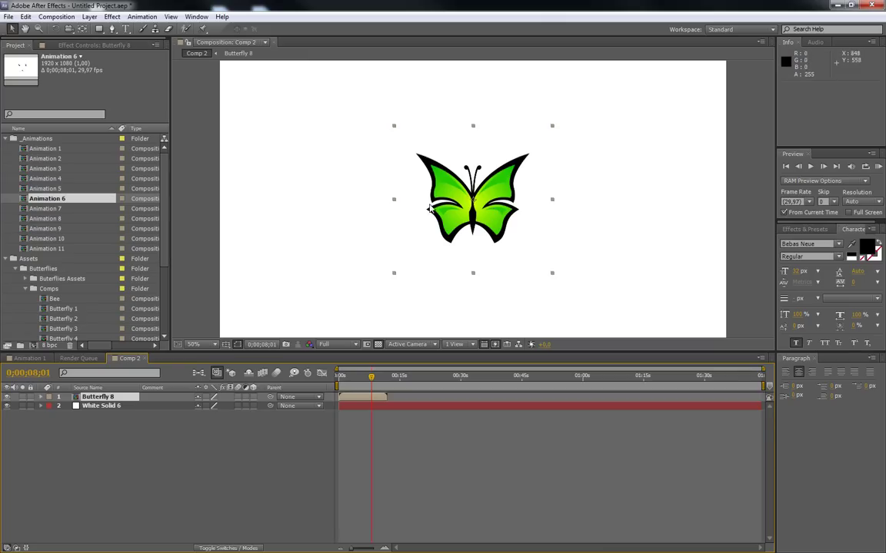
pyautogui.doubleClick(52, 219)
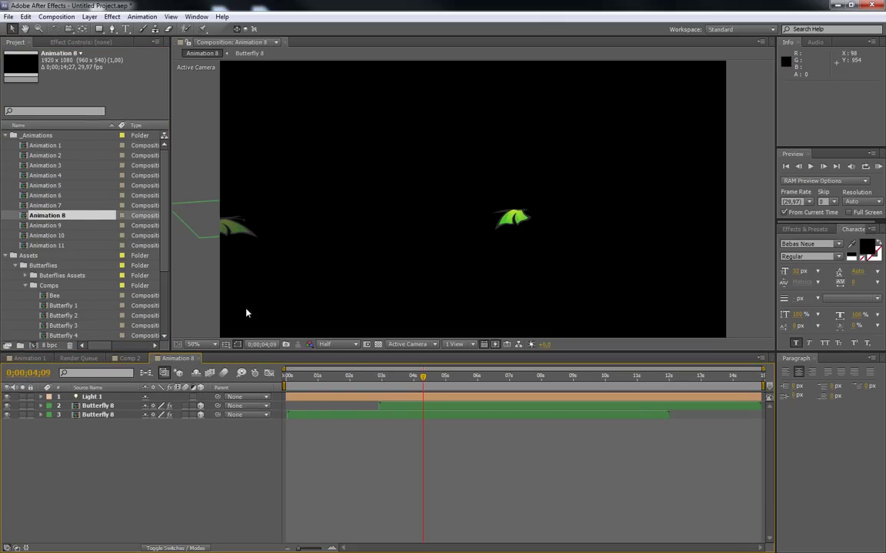
pyautogui.click(198, 359)
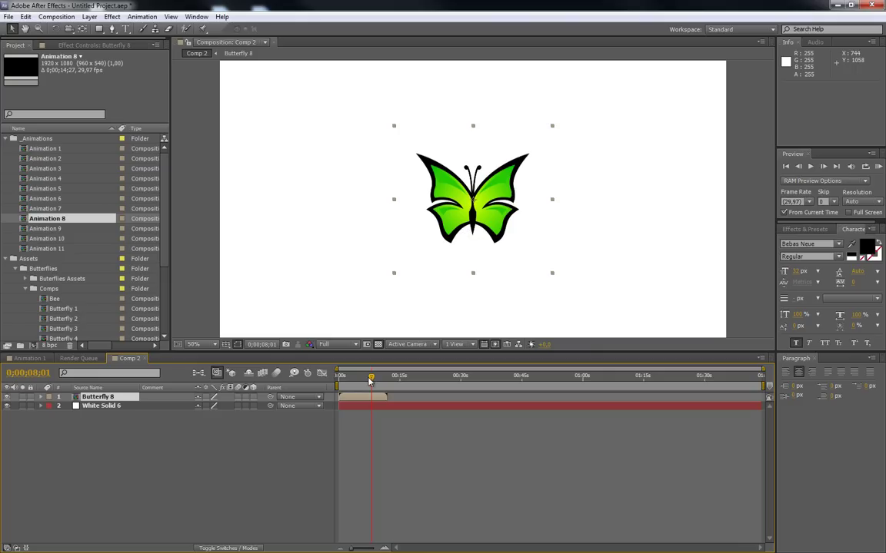
# Preview the Animation 8 composition's flight over a transparency grid.
pyautogui.moveTo(372, 380); pyautogui.dragTo(352, 379)
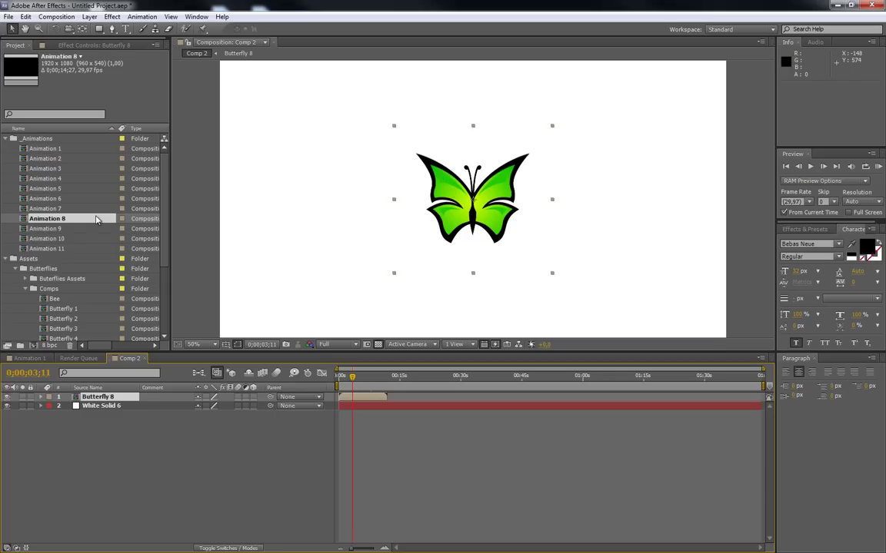
pyautogui.doubleClick(69, 220)
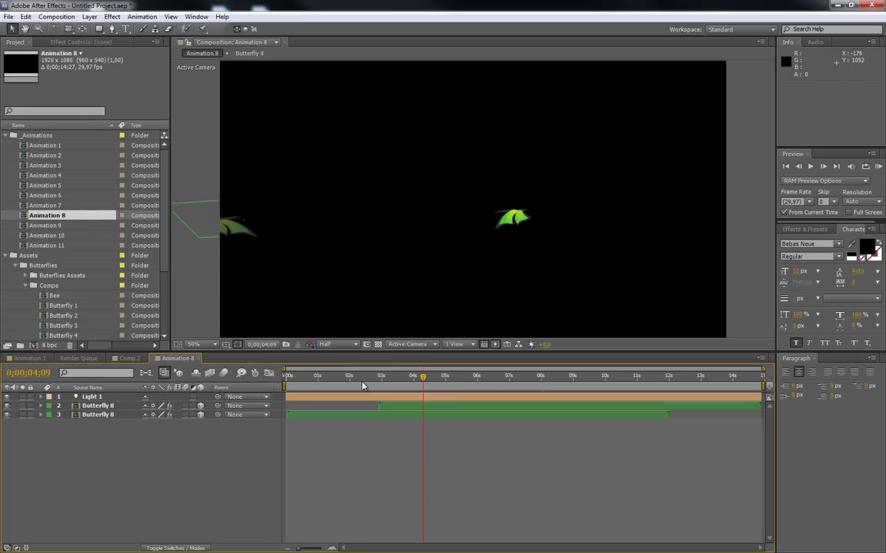
pyautogui.click(378, 344)
pyautogui.moveTo(422, 377); pyautogui.dragTo(480, 377)
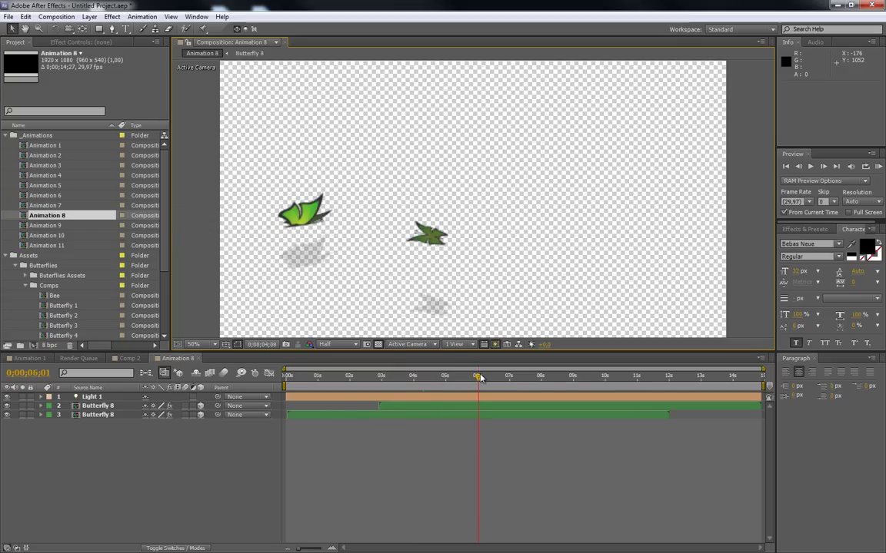
# Back in Comp 2, reveal only Butterfly 8's Position property.
pyautogui.click(129, 358)
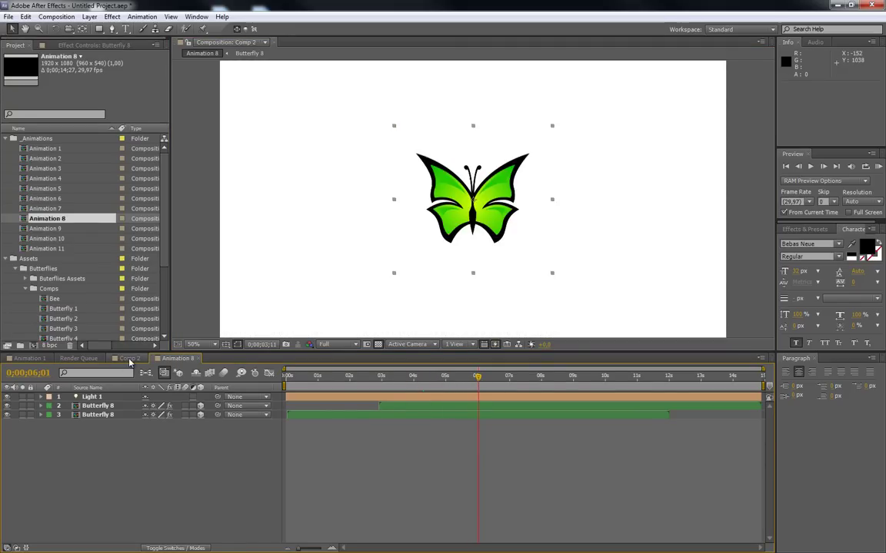
pyautogui.moveTo(351, 381); pyautogui.dragTo(343, 378)
pyautogui.press('p')
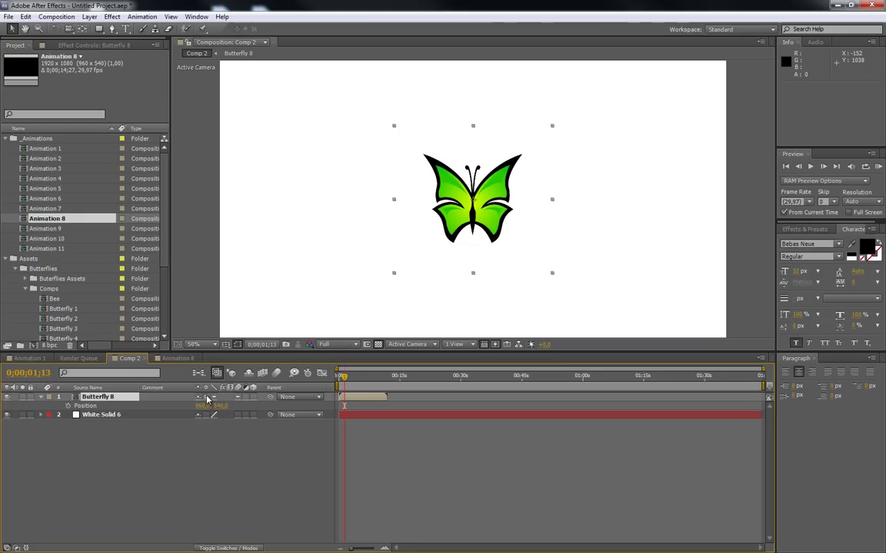
pyautogui.moveTo(342, 384); pyautogui.dragTo(347, 381)
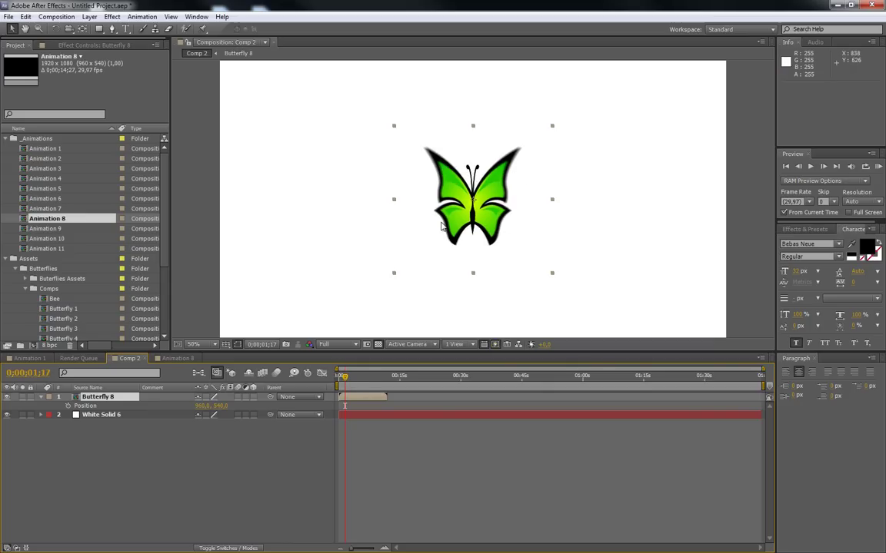
# Compare wing poses with motion blur off and on, then set a Position keyframe at 0;00.
pyautogui.click(208, 398)
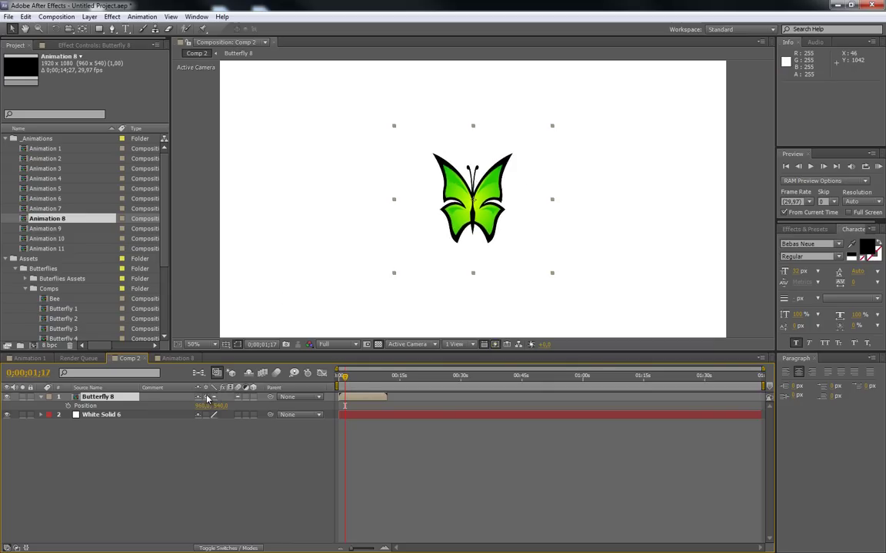
pyautogui.moveTo(344, 376); pyautogui.dragTo(349, 377)
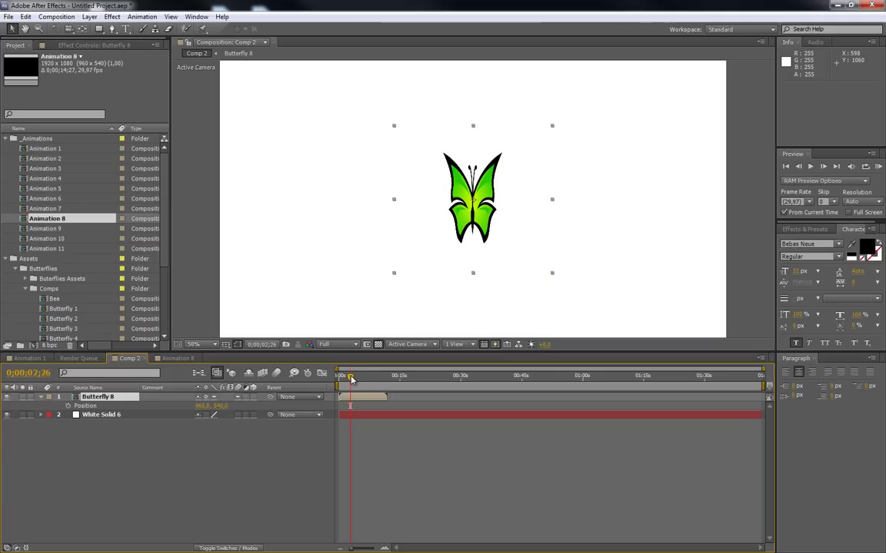
pyautogui.click(207, 398)
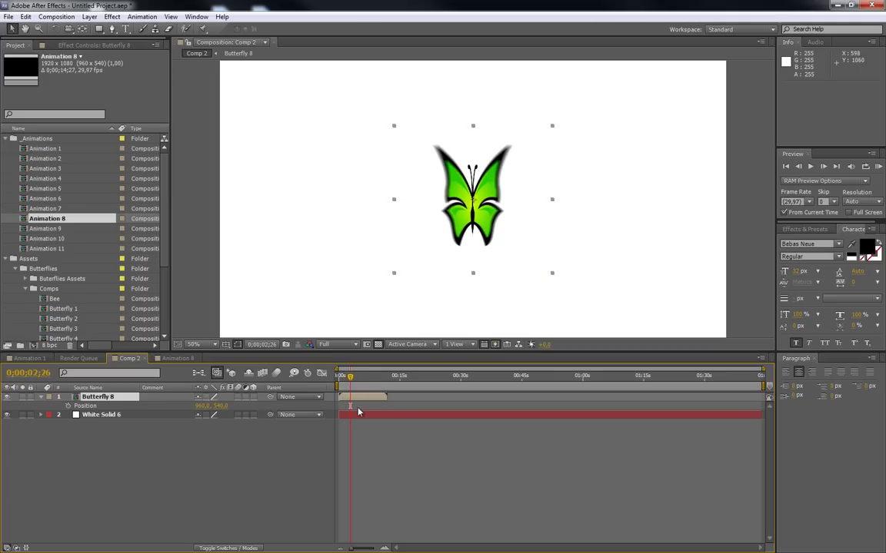
pyautogui.moveTo(348, 379); pyautogui.dragTo(335, 380)
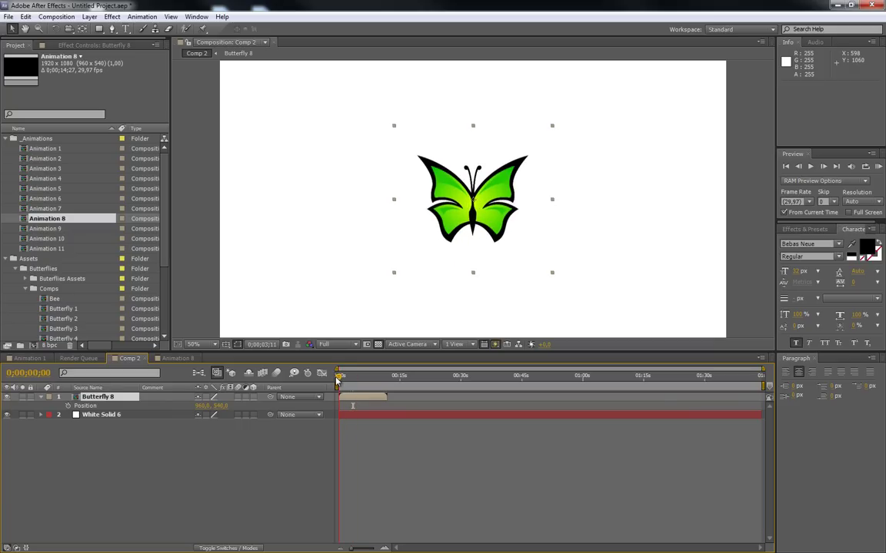
pyautogui.click(69, 406)
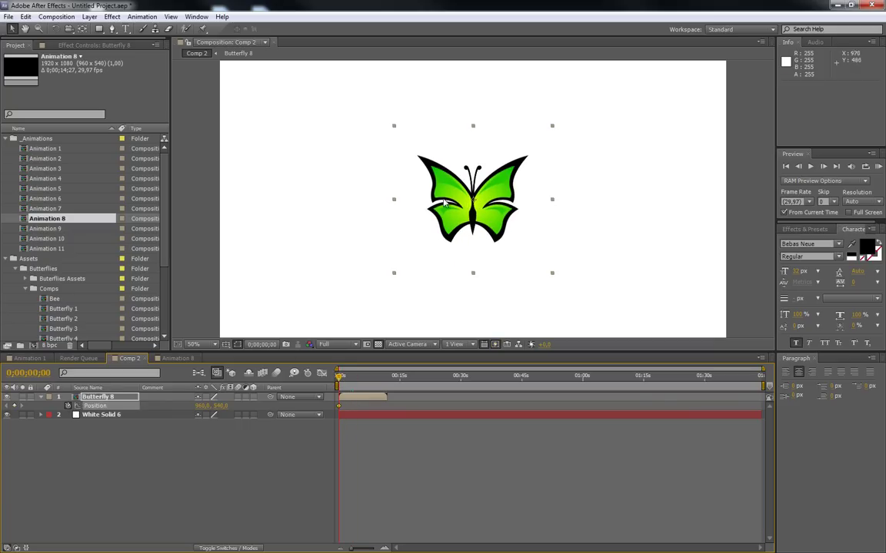
# Drag Butterfly 8 from the lower left through keyframes at 3;07, 7;23 and 10;27.
pyautogui.moveTo(483, 198); pyautogui.dragTo(300, 285)
pyautogui.press('space')
pyautogui.moveTo(310, 276); pyautogui.dragTo(406, 170)
pyautogui.moveTo(352, 379); pyautogui.dragTo(370, 378)
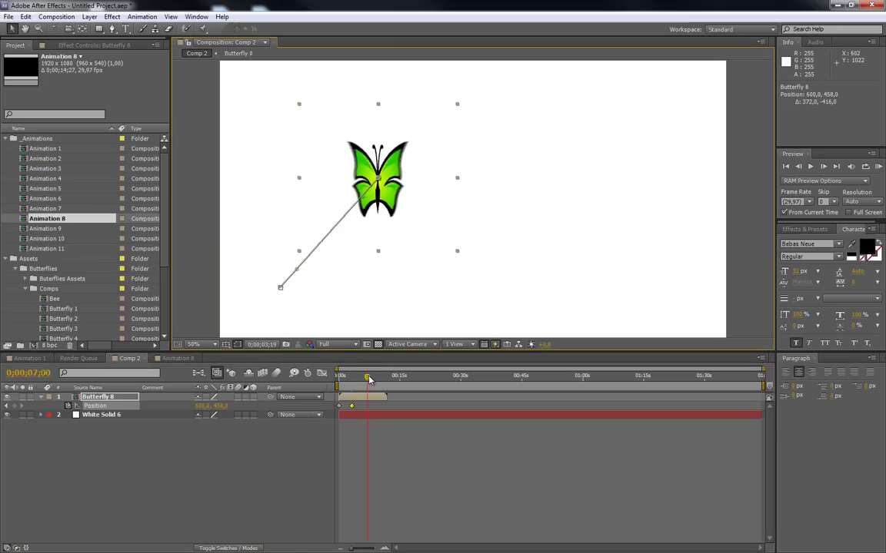
pyautogui.moveTo(395, 171); pyautogui.dragTo(450, 252)
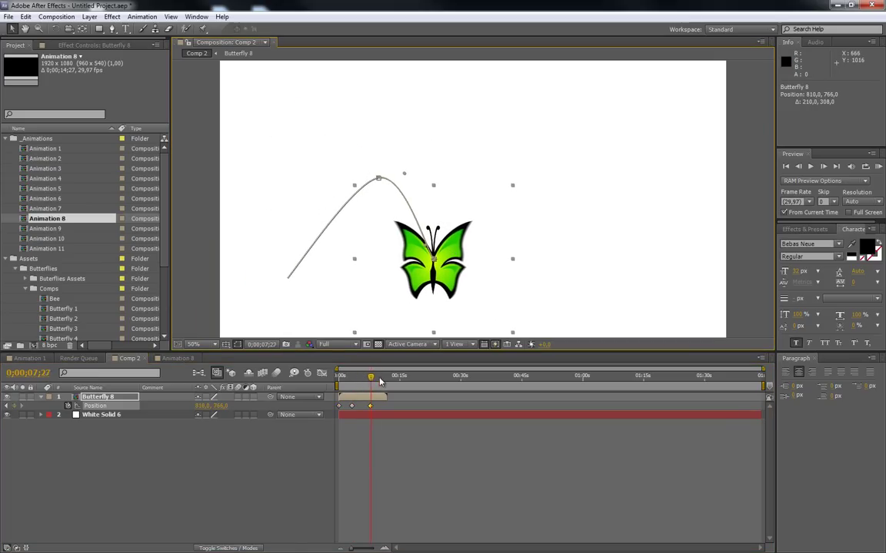
pyautogui.moveTo(370, 377); pyautogui.dragTo(384, 377)
pyautogui.moveTo(468, 250); pyautogui.dragTo(590, 155)
# Make Butterfly 8 a 3D layer and preview its curving flight.
pyautogui.moveTo(384, 378); pyautogui.dragTo(355, 378)
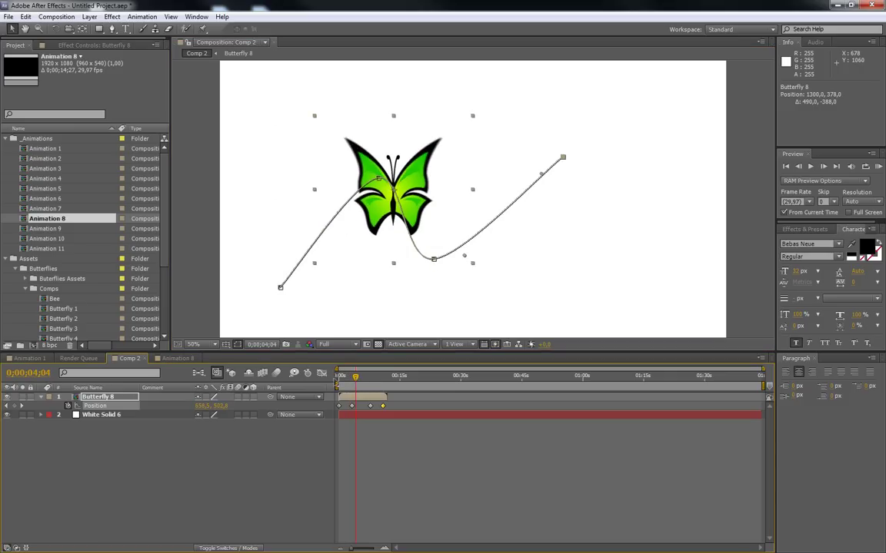
pyautogui.click(254, 398)
pyautogui.moveTo(356, 378)
pyautogui.mouseDown()
pyautogui.moveTo(340, 377)
pyautogui.moveTo(380, 379)
pyautogui.moveTo(345, 382)
pyautogui.mouseUp()
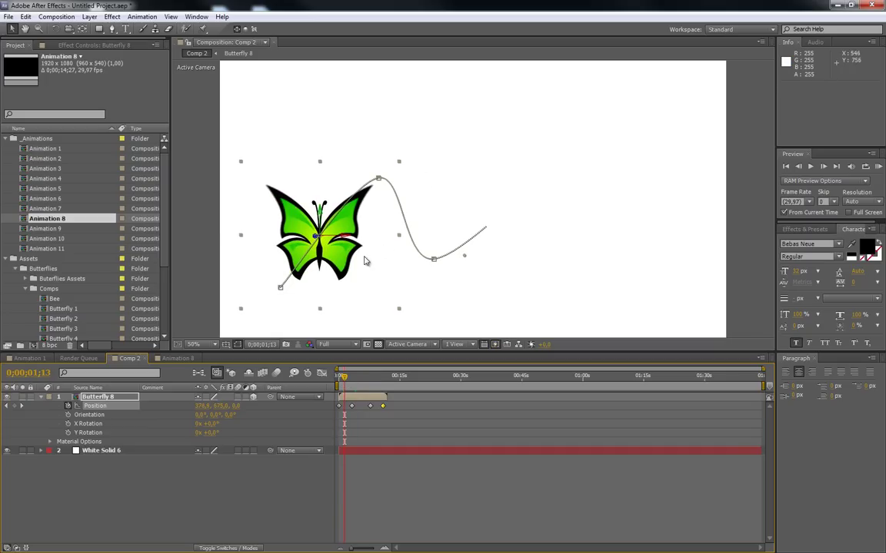
pyautogui.moveTo(231, 414); pyautogui.dragTo(242, 409)
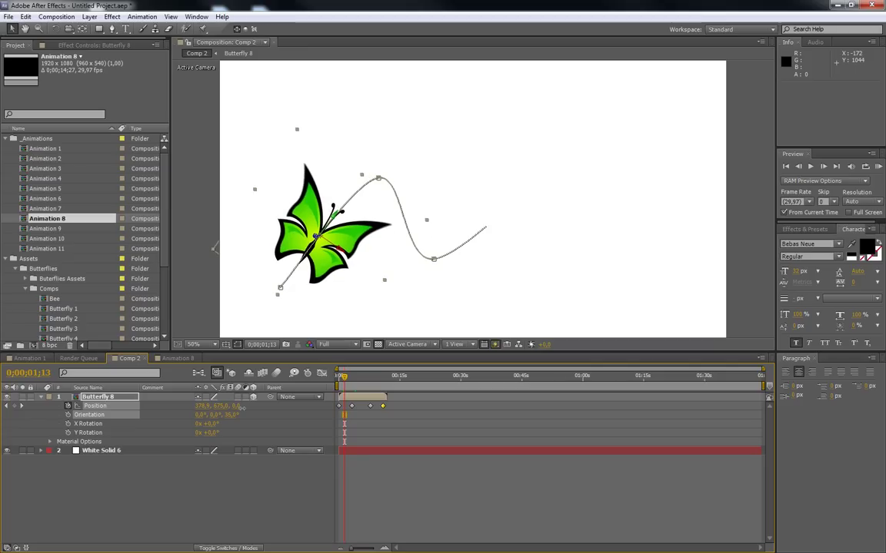
pyautogui.click(339, 380)
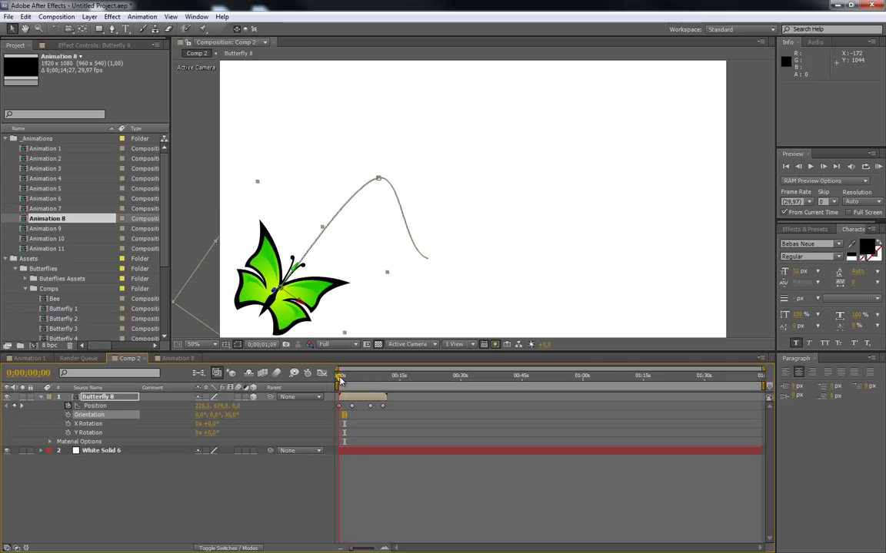
pyautogui.click(67, 415)
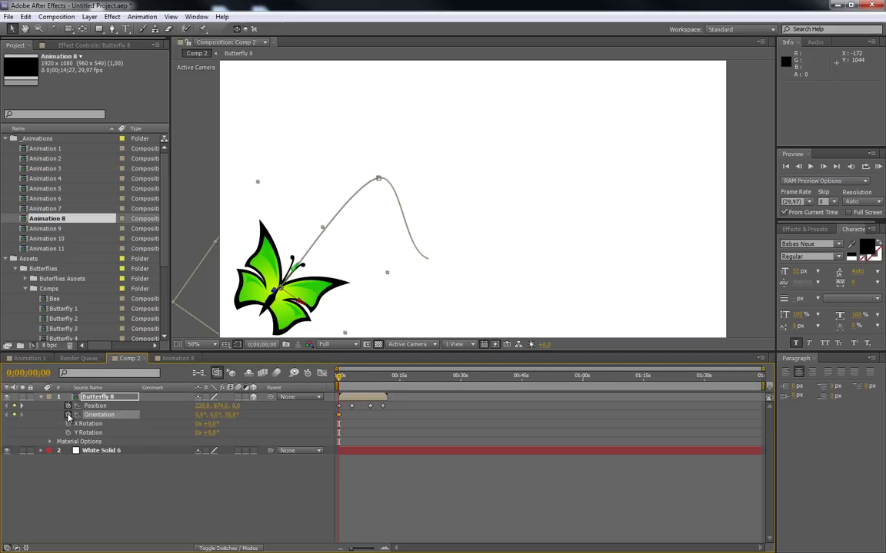
pyautogui.moveTo(339, 379); pyautogui.dragTo(351, 380)
pyautogui.moveTo(233, 418); pyautogui.dragTo(261, 413)
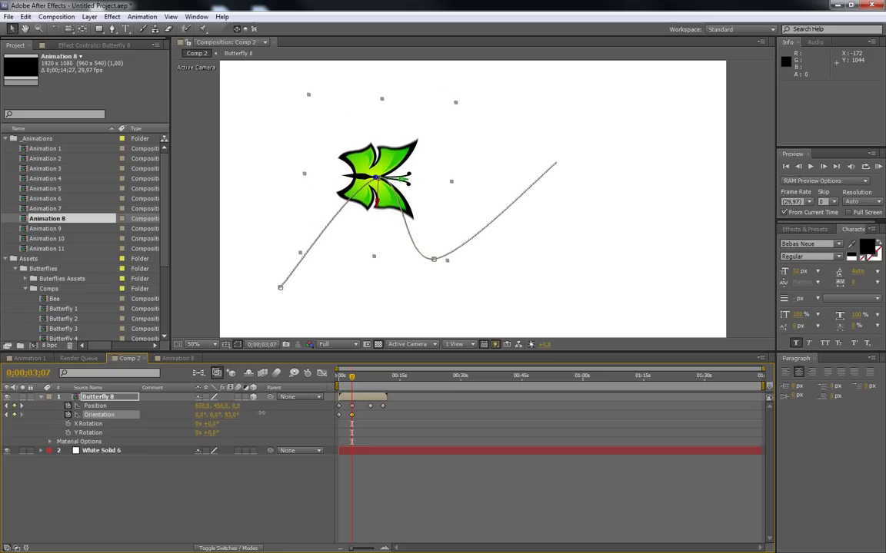
pyautogui.click(344, 378)
pyautogui.moveTo(344, 378)
pyautogui.mouseDown()
pyautogui.moveTo(360, 381)
pyautogui.moveTo(350, 381)
pyautogui.moveTo(349, 394)
pyautogui.mouseUp()
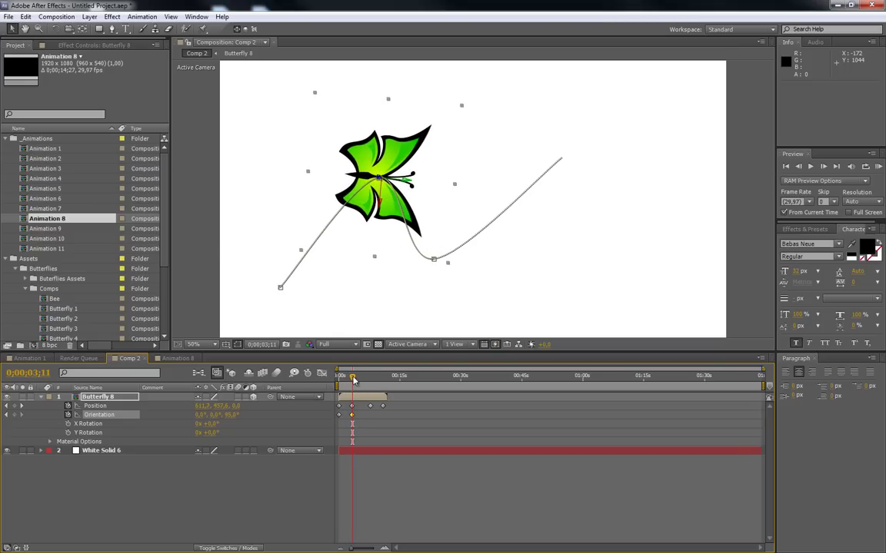
pyautogui.click(336, 378)
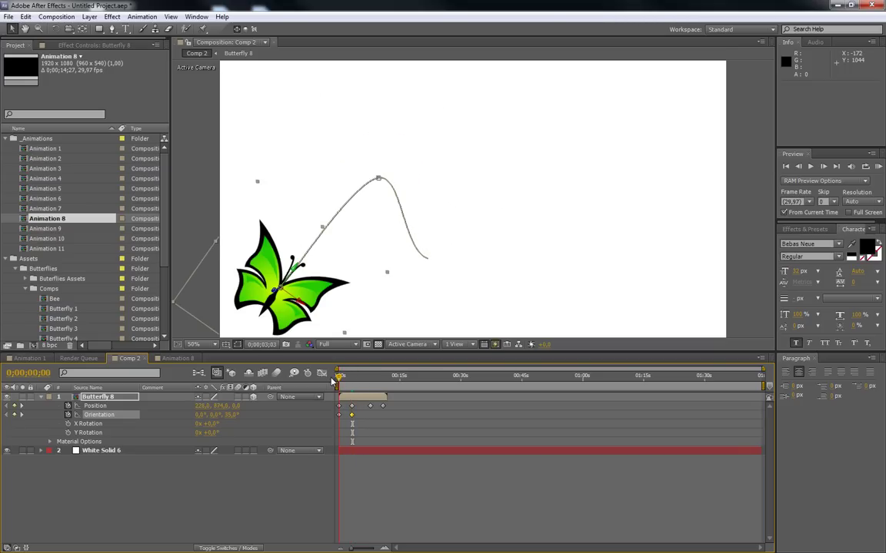
pyautogui.click(359, 420)
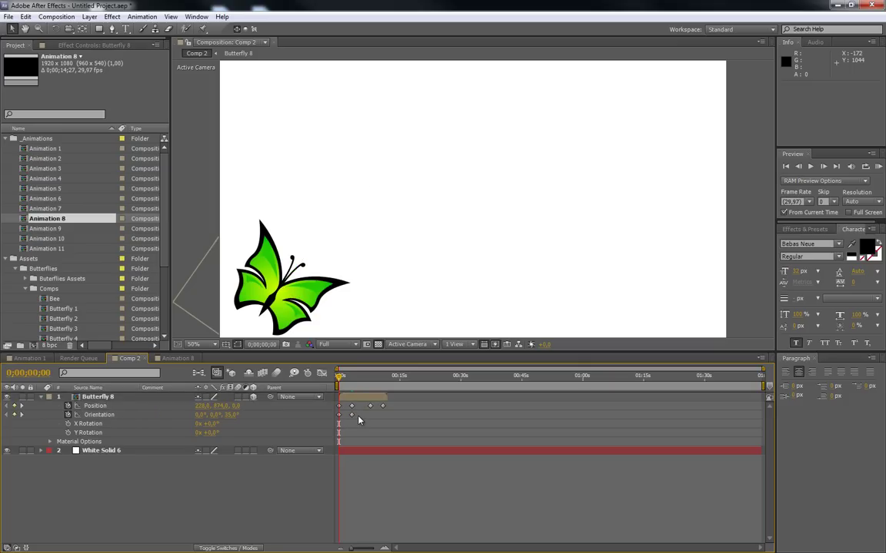
pyautogui.hotkey('ctrl', 'z')
pyautogui.hotkey('ctrl', 'z')
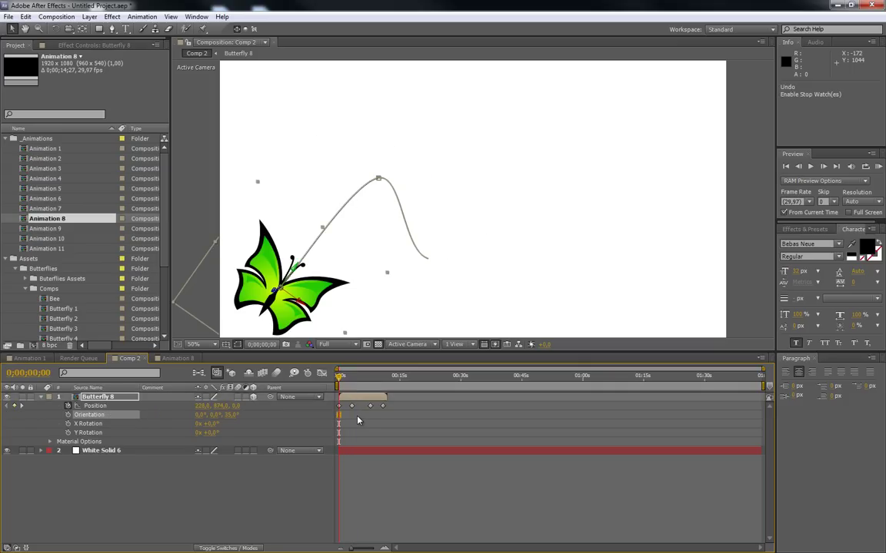
pyautogui.hotkey('ctrl', 'z')
pyautogui.moveTo(344, 379); pyautogui.dragTo(349, 380)
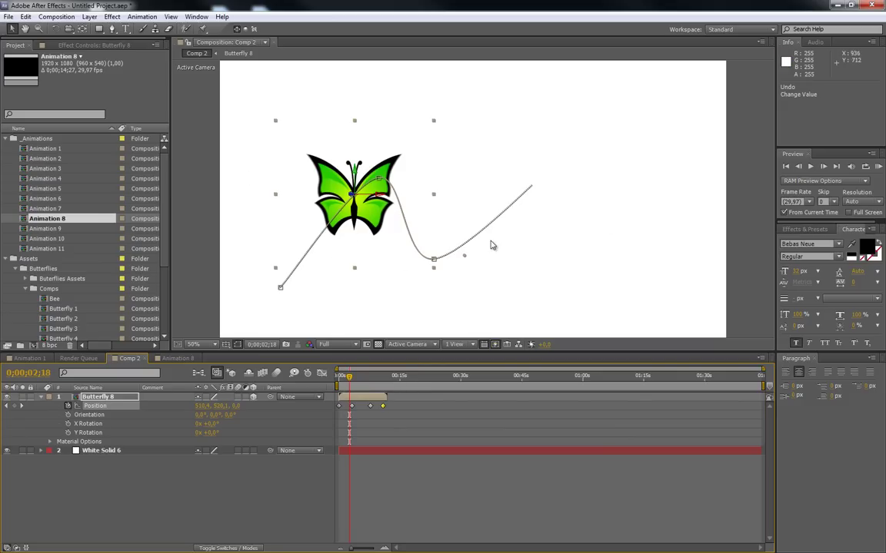
pyautogui.click(115, 399)
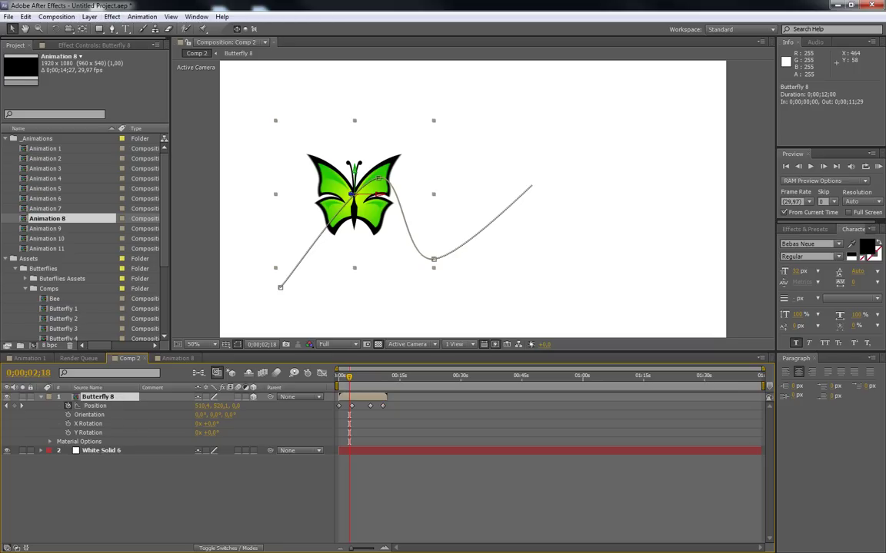
pyautogui.click(89, 17)
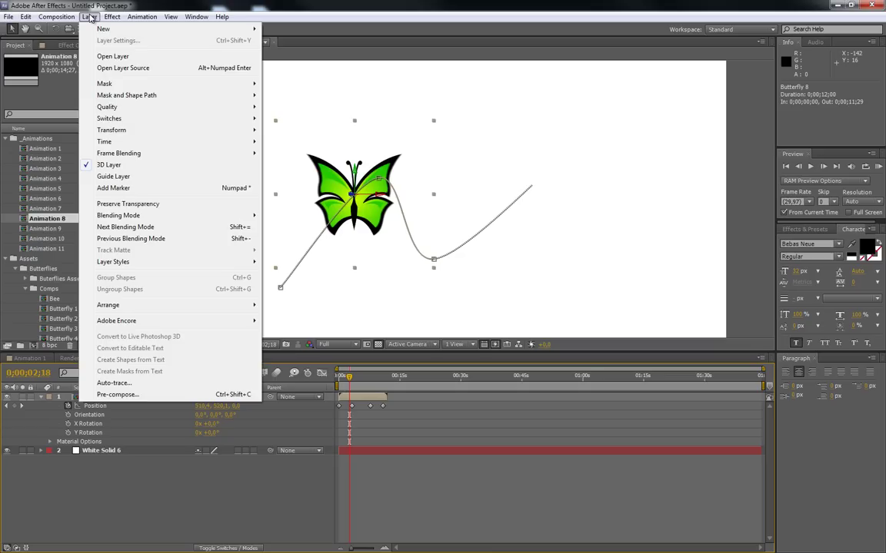
pyautogui.moveTo(162, 130)
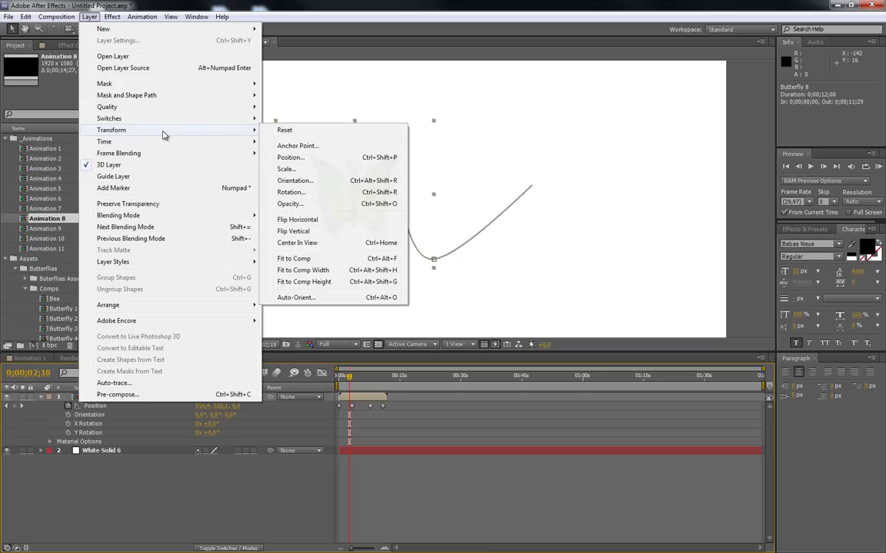
pyautogui.click(310, 298)
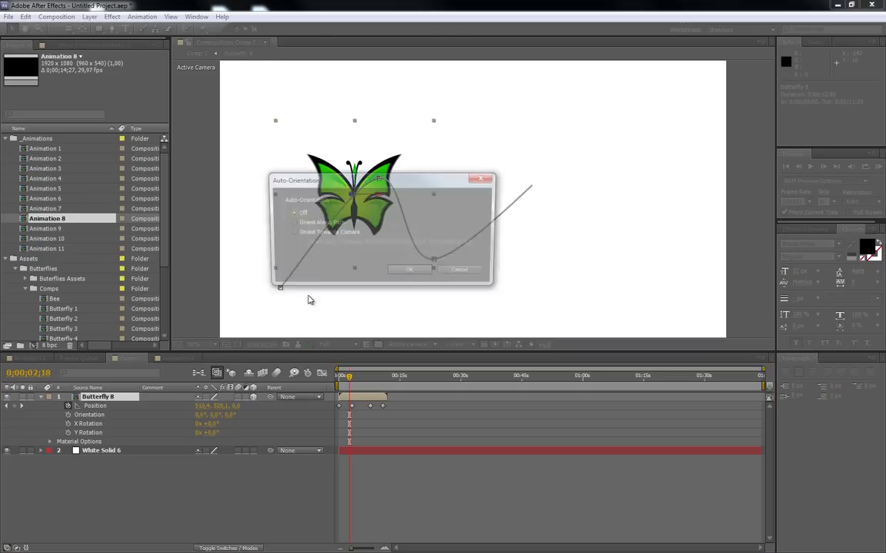
pyautogui.moveTo(365, 184); pyautogui.dragTo(524, 275)
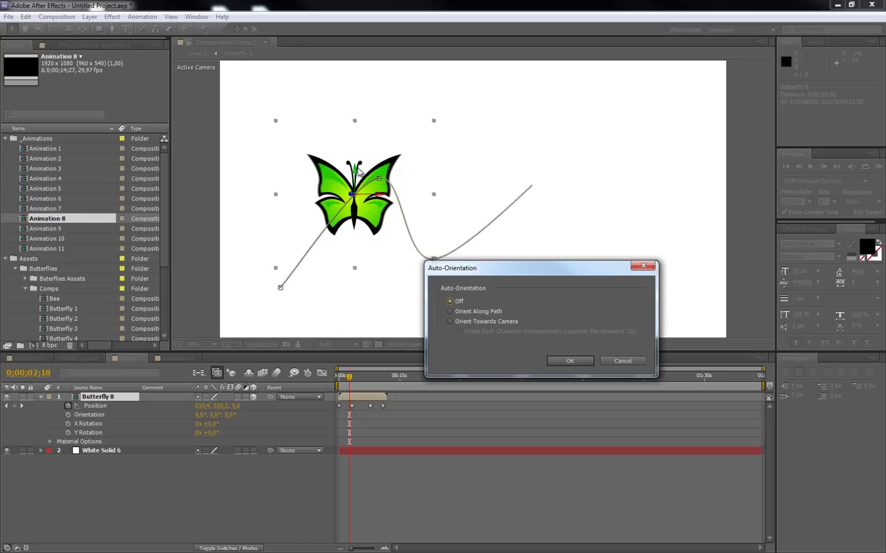
pyautogui.click(450, 312)
pyautogui.click(587, 360)
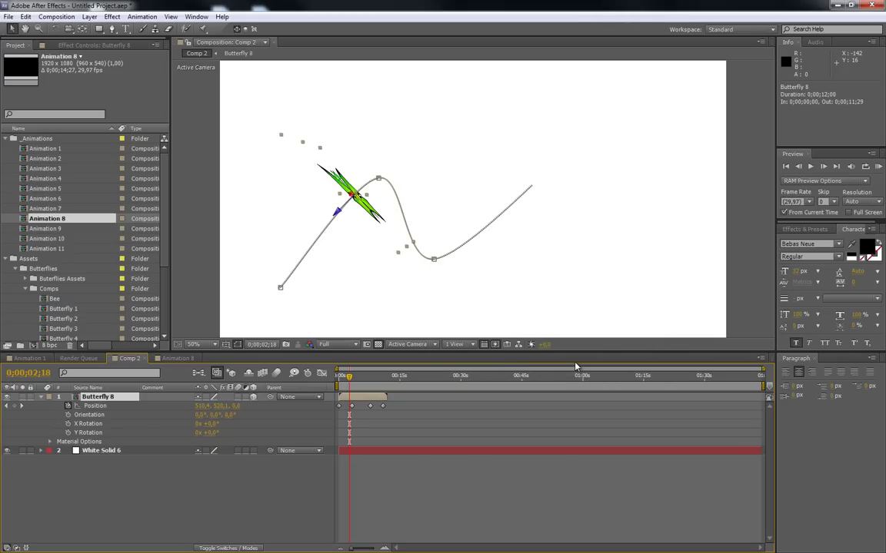
pyautogui.moveTo(351, 379)
pyautogui.mouseDown()
pyautogui.moveTo(339, 379)
pyautogui.moveTo(386, 383)
pyautogui.moveTo(348, 383)
pyautogui.moveTo(358, 383)
pyautogui.mouseUp()
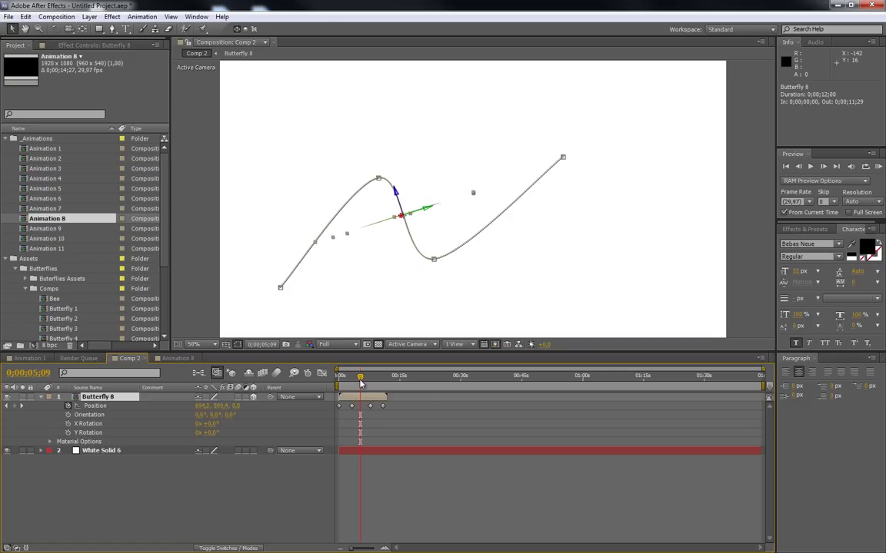
pyautogui.hotkey('ctrl', 'z')
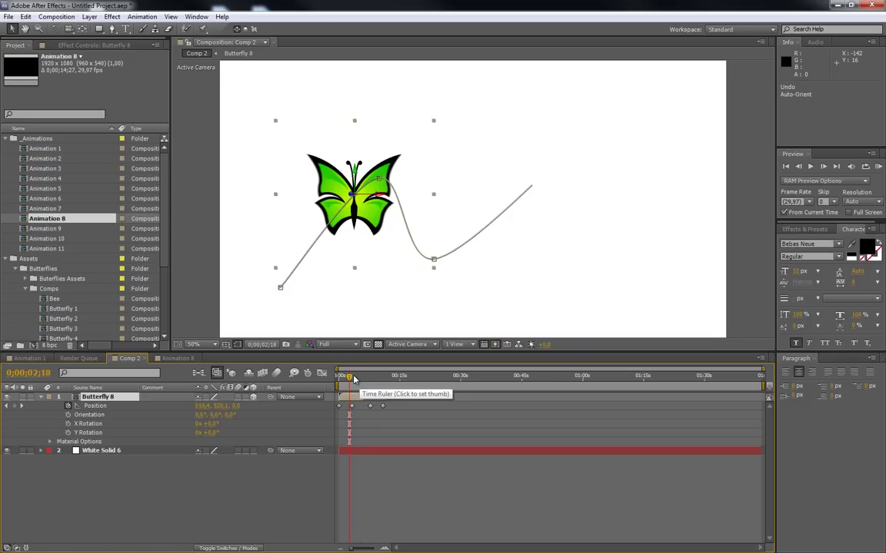
# Set Butterfly 8's X Rotation to -80° and Z Rotation to -180°, then preview the tilt.
pyautogui.moveTo(354, 379); pyautogui.dragTo(343, 380)
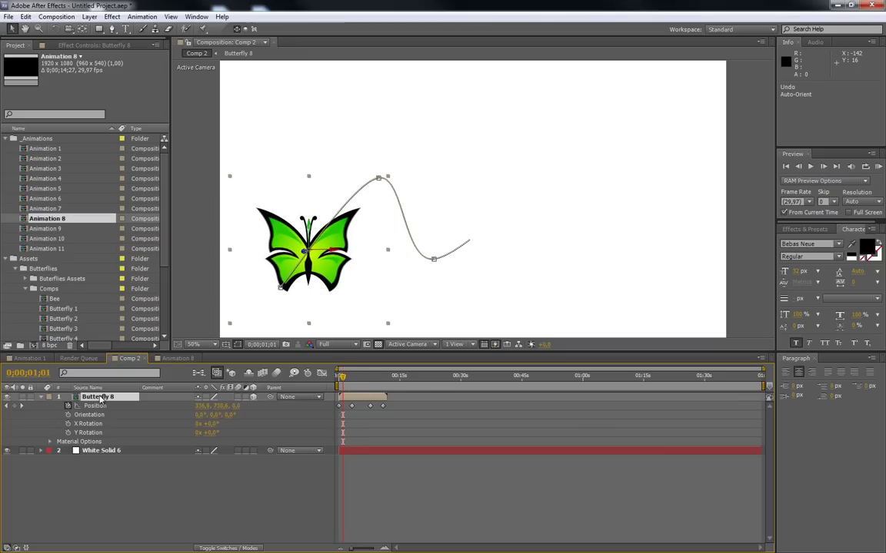
pyautogui.press('r')
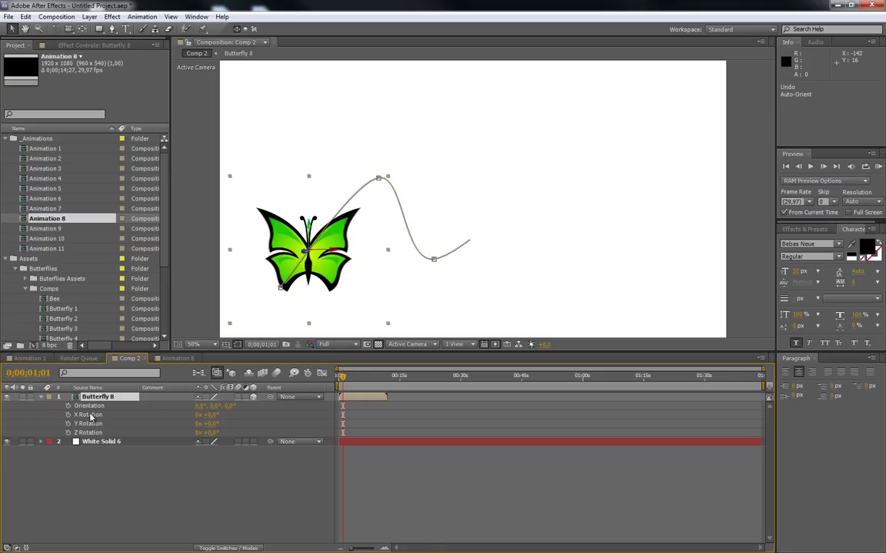
pyautogui.click(216, 416)
pyautogui.write('-80')
pyautogui.click(211, 432)
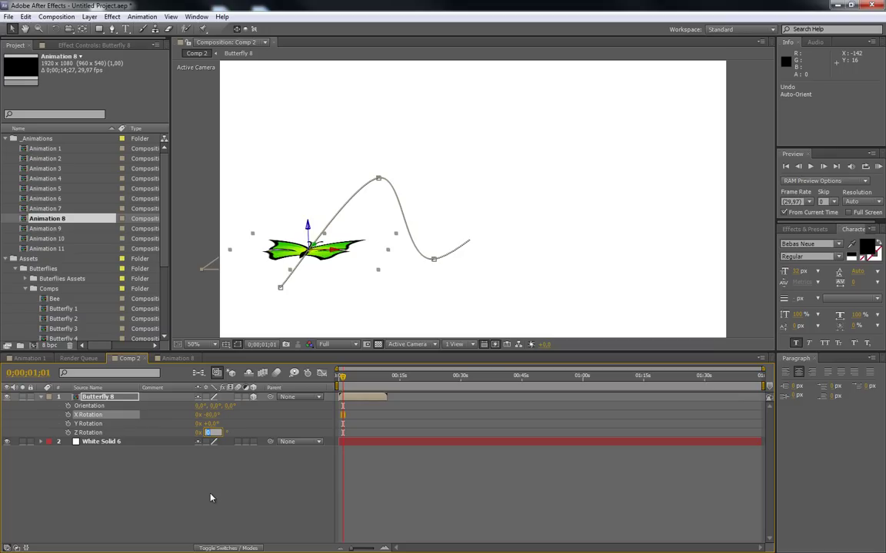
pyautogui.write('-180')
pyautogui.press('Return')
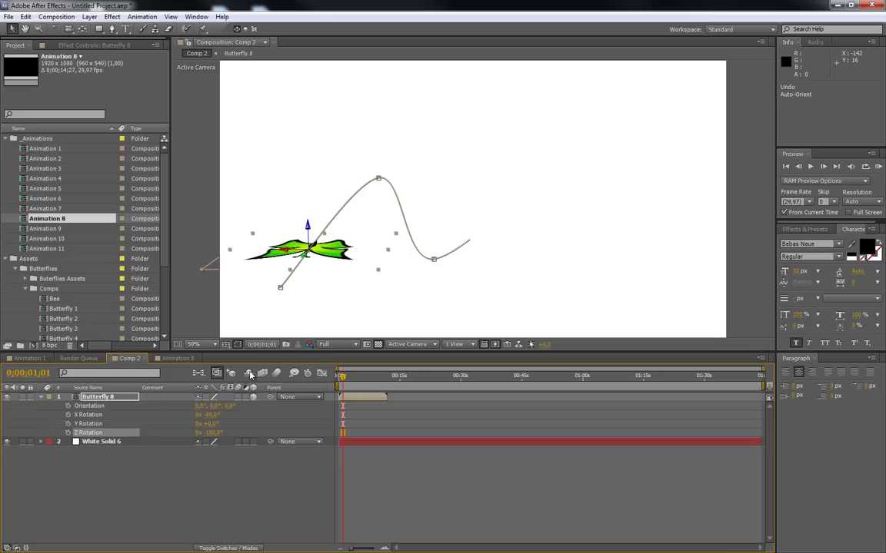
pyautogui.moveTo(345, 379)
pyautogui.mouseDown()
pyautogui.moveTo(357, 376)
pyautogui.moveTo(348, 376)
pyautogui.mouseUp()
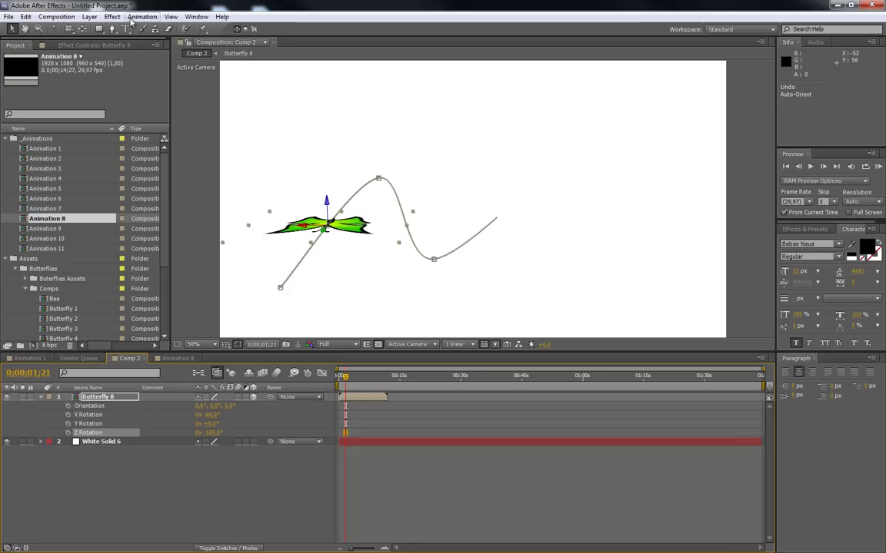
# Auto-orient Butterfly 8 along its path via Layer > Transform > Auto-Orient.
pyautogui.click(92, 17)
pyautogui.moveTo(127, 132)
pyautogui.click(300, 298)
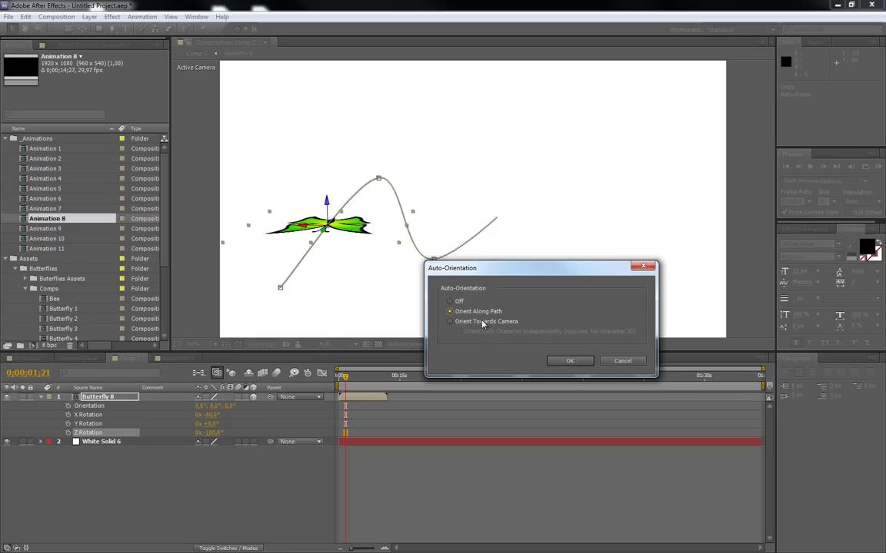
pyautogui.click(563, 360)
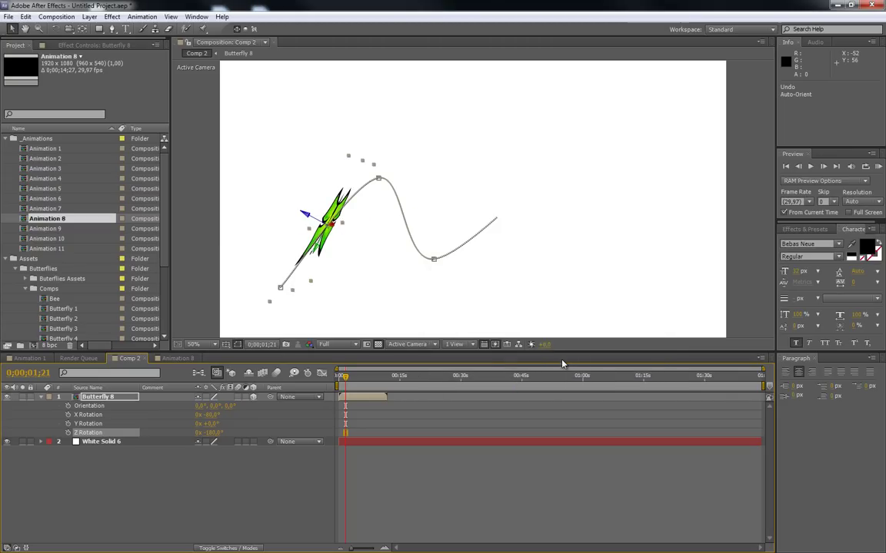
pyautogui.moveTo(346, 378); pyautogui.dragTo(366, 381)
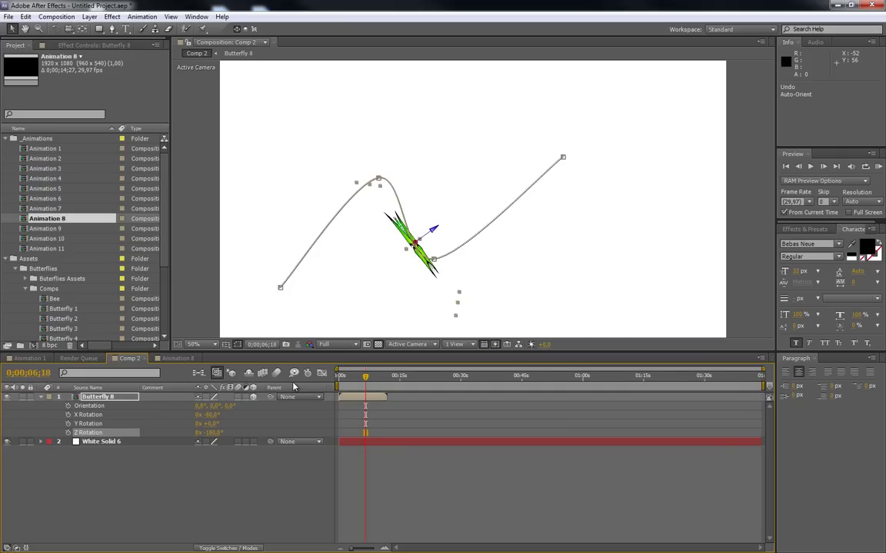
# Compare the butterfly with wings spread open versus edge-on, ending spread open.
pyautogui.click(206, 397)
pyautogui.click(206, 397)
pyautogui.click(206, 397)
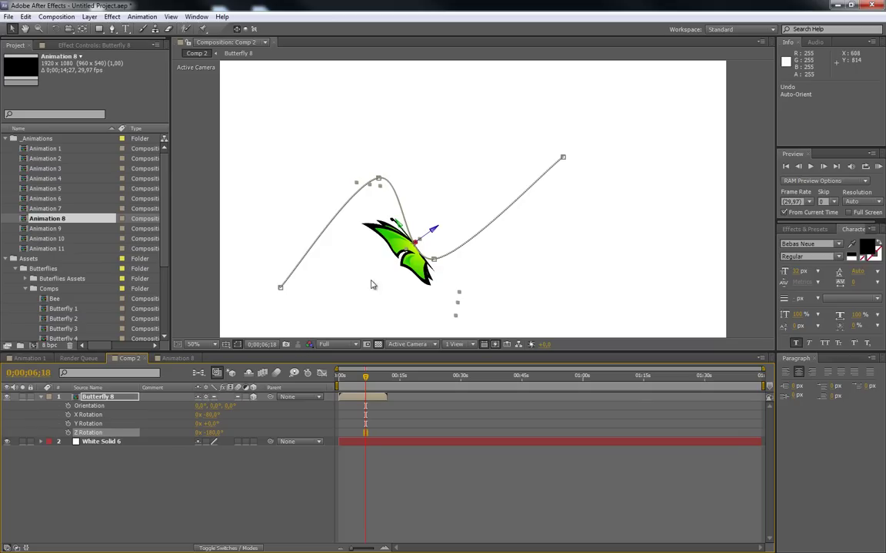
pyautogui.moveTo(368, 380); pyautogui.dragTo(347, 382)
# Set Butterfly 8's Z Rotation to 180° and X Rotation to 90°, then preview the flight.
pyautogui.moveTo(366, 424); pyautogui.dragTo(345, 423)
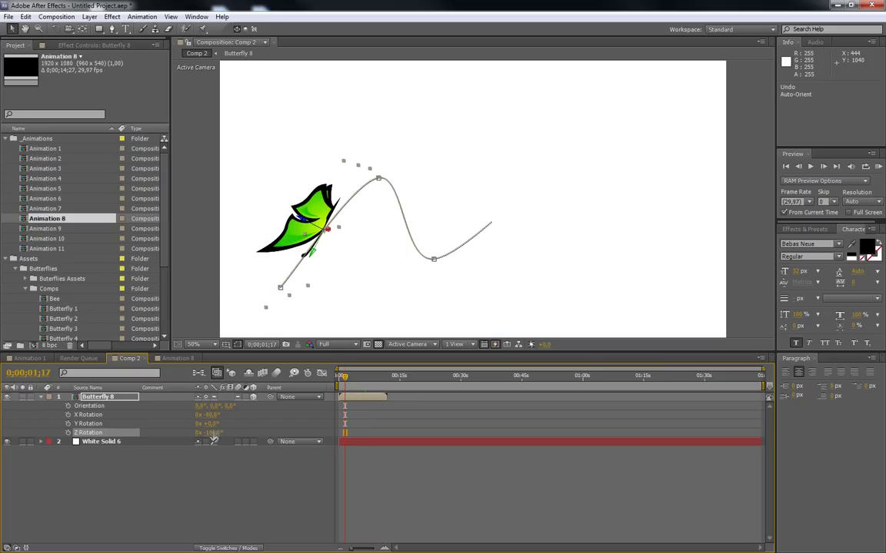
pyautogui.write('180')
pyautogui.press('Return')
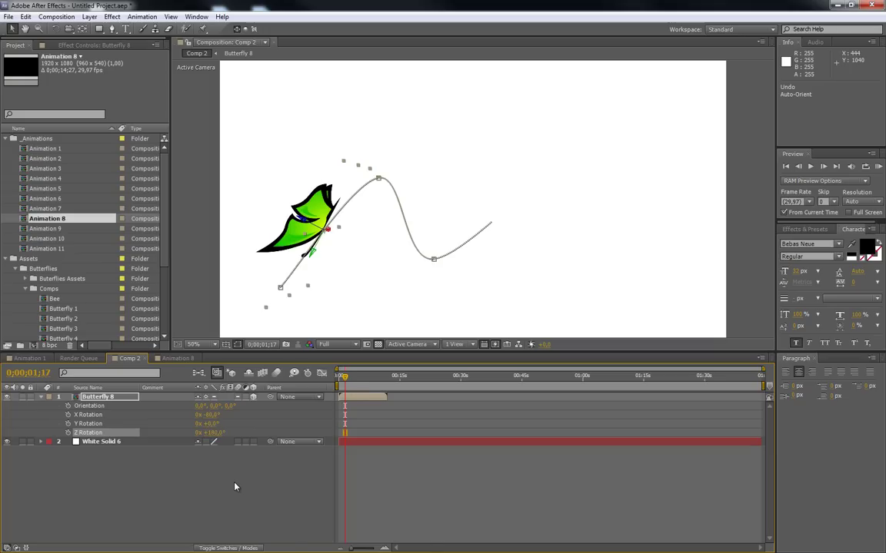
pyautogui.moveTo(346, 379); pyautogui.dragTo(342, 377)
pyautogui.click(209, 414)
pyautogui.write('90')
pyautogui.press('Return')
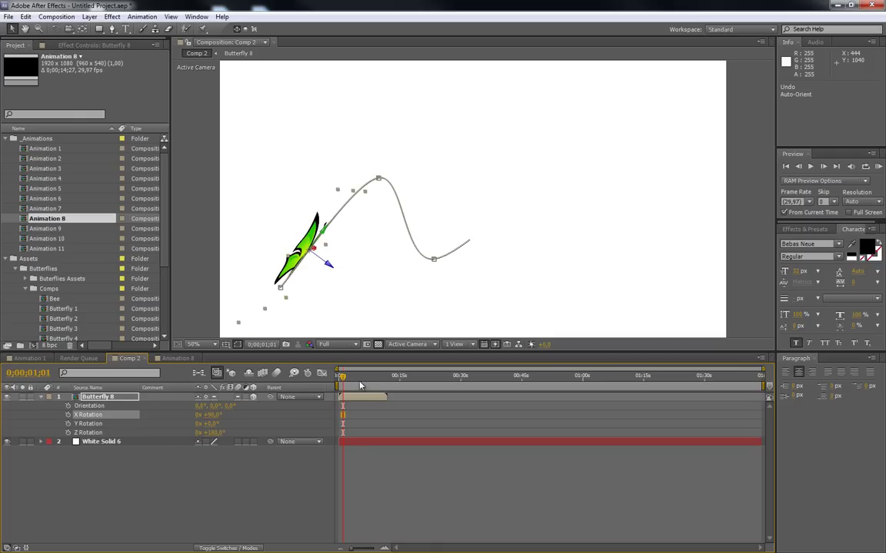
pyautogui.moveTo(343, 377); pyautogui.dragTo(377, 383)
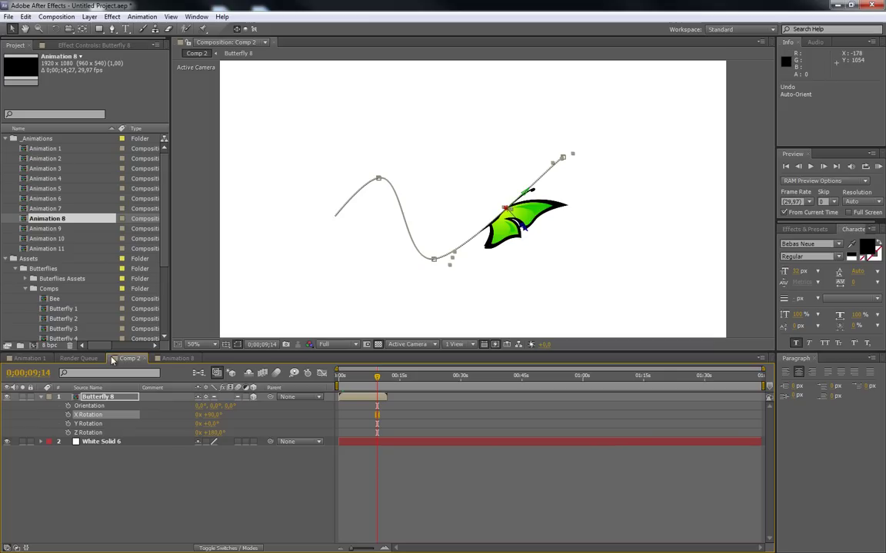
# Hide the animated butterfly, add a new Butterfly 8 comp layer and make it 3D.
pyautogui.click(7, 397)
pyautogui.moveTo(61, 221); pyautogui.dragTo(93, 397)
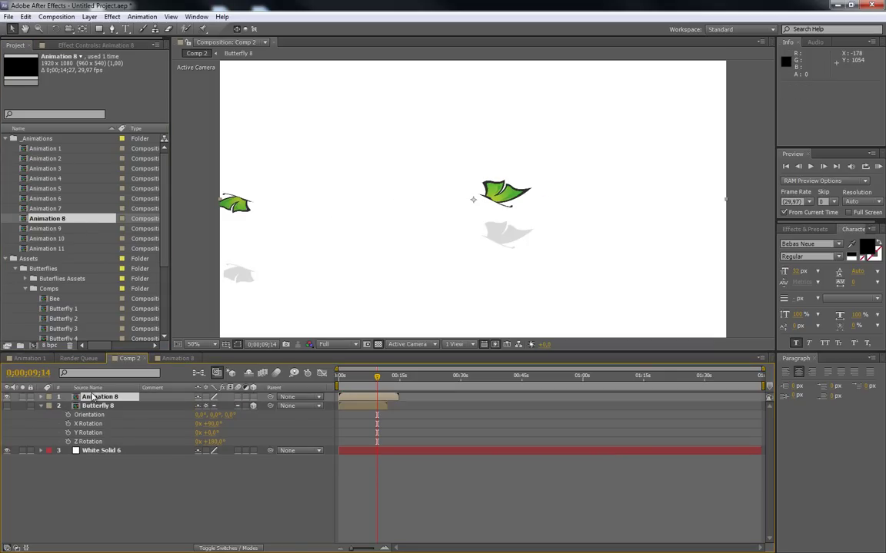
pyautogui.press('Delete')
pyautogui.scroll(-4, 75, 248)
pyautogui.moveTo(65, 275); pyautogui.dragTo(85, 398)
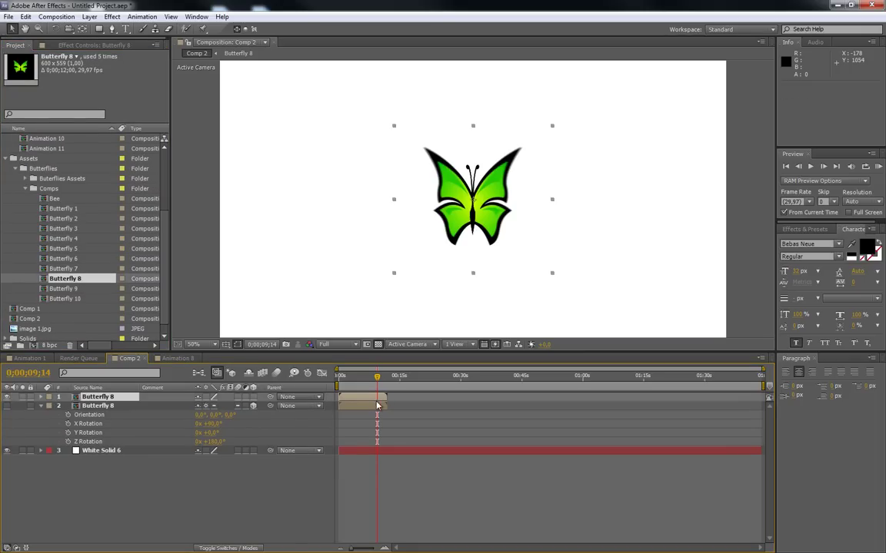
pyautogui.moveTo(379, 380); pyautogui.dragTo(348, 376)
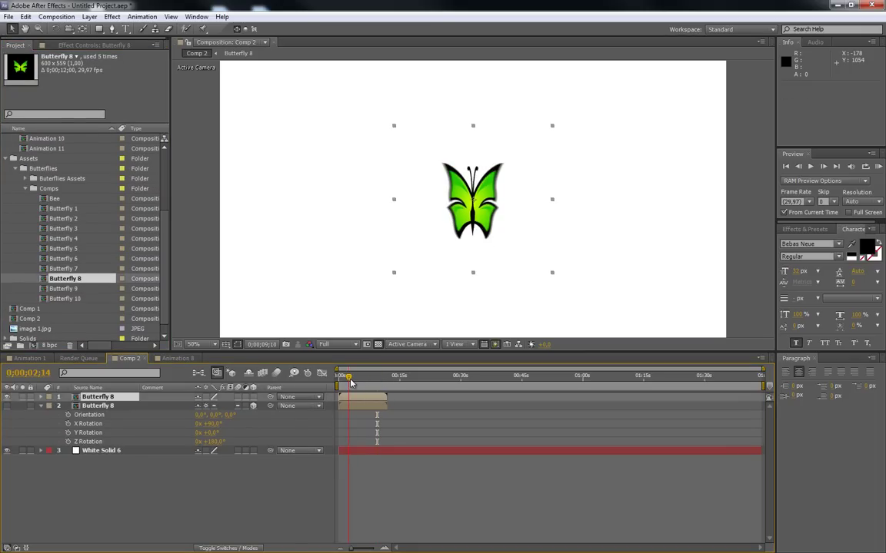
pyautogui.click(254, 397)
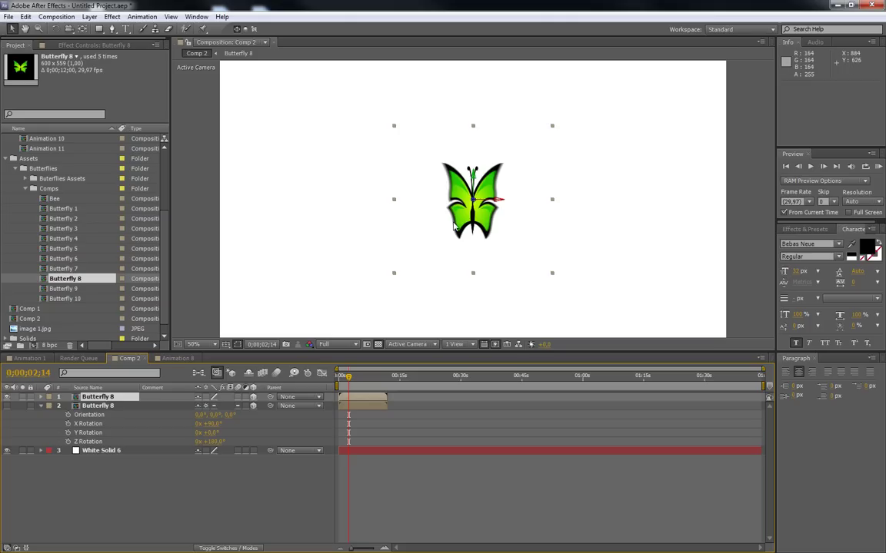
# Place the new butterfly lower left at 0;00, turn 3D off and start Position keyframing.
pyautogui.press('p')
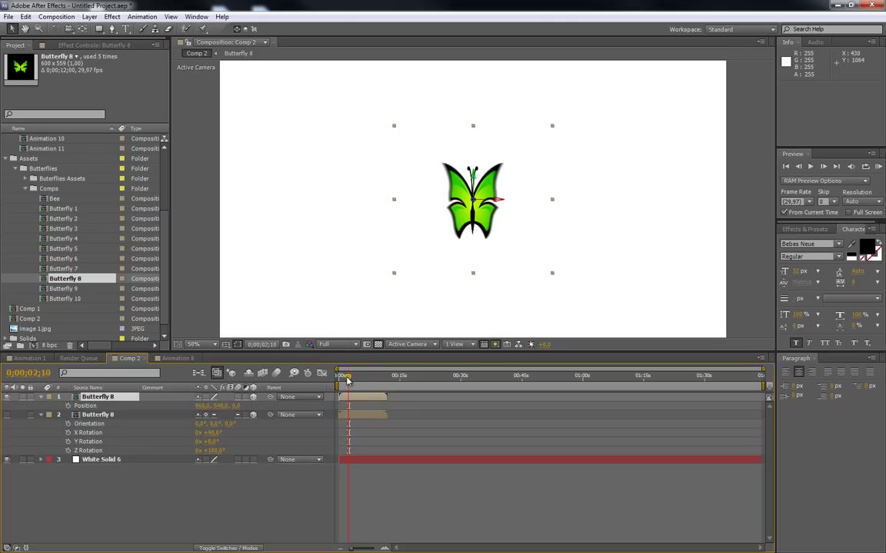
pyautogui.press('Home')
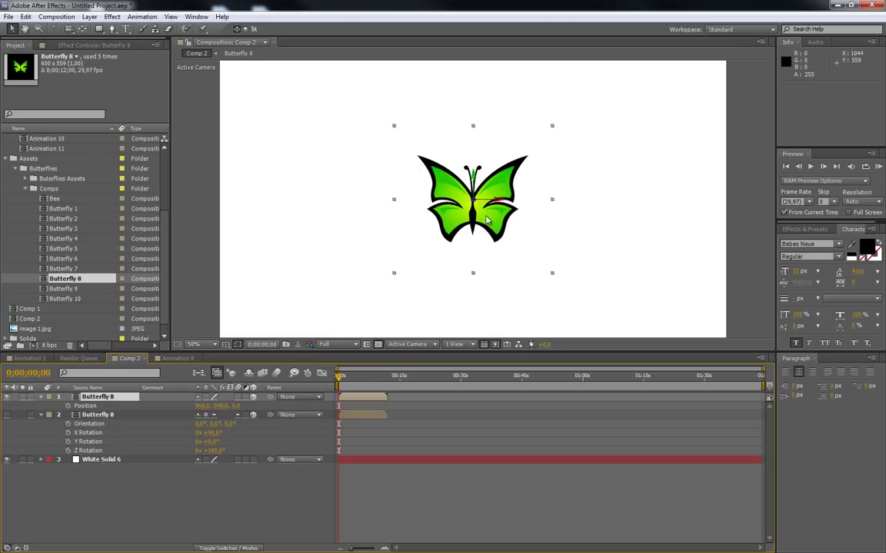
pyautogui.moveTo(454, 178); pyautogui.dragTo(352, 248)
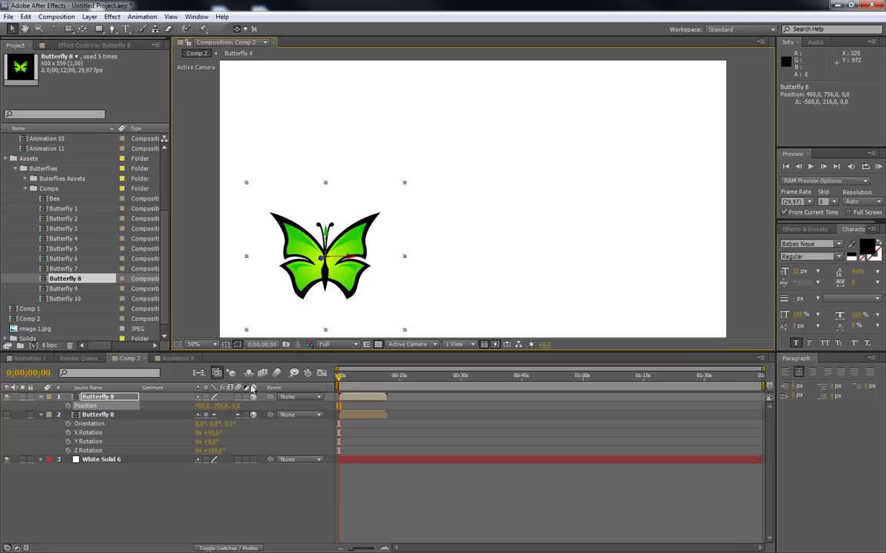
pyautogui.click(254, 397)
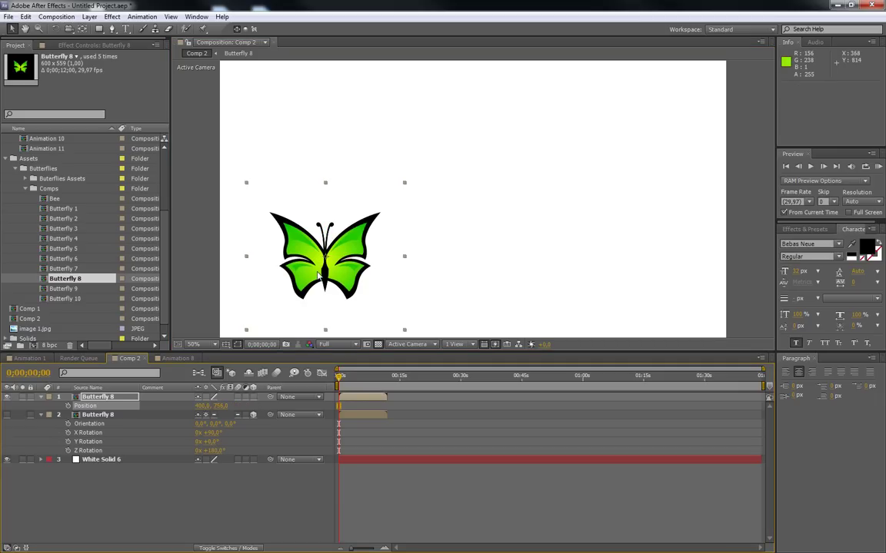
pyautogui.hotkey('alt', 'shift', 'p')
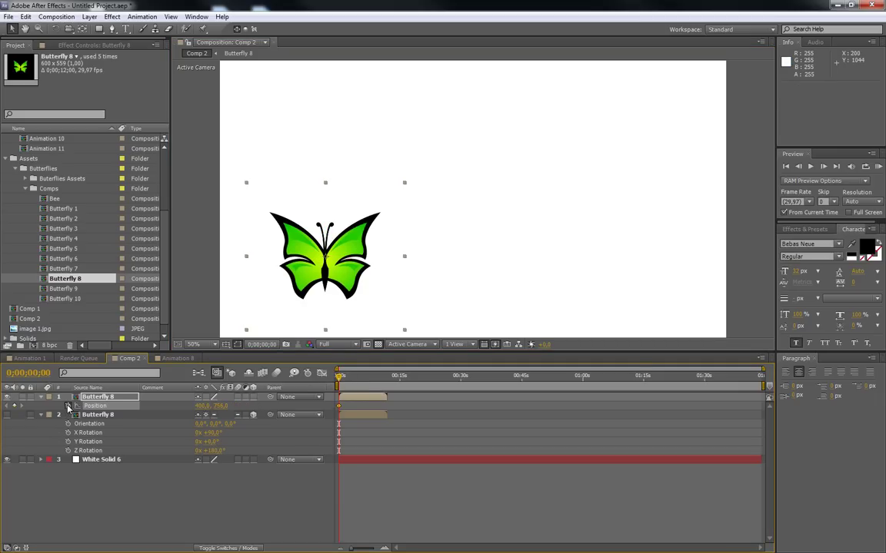
# Add wavy Position keyframes near 3 s, 7 s and 10;11, ending up-right at 1402, 342.
pyautogui.moveTo(339, 379); pyautogui.dragTo(350, 379)
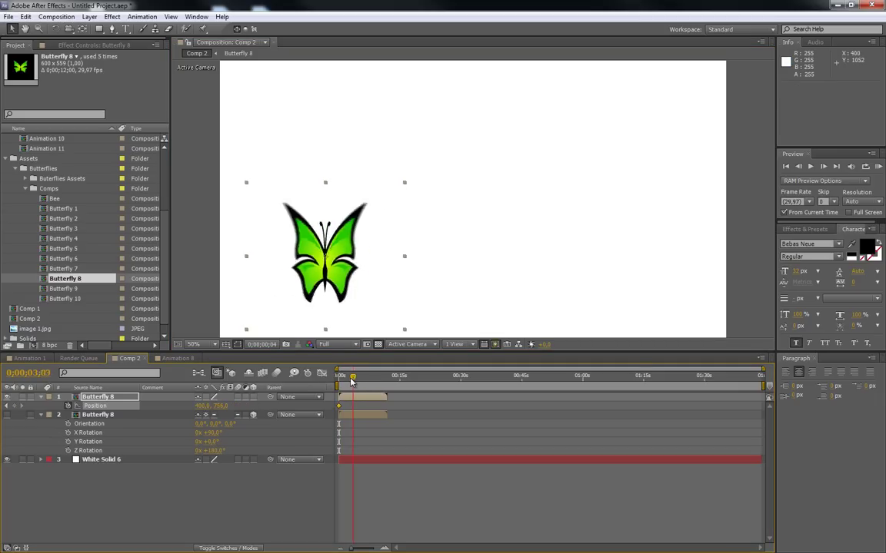
pyautogui.moveTo(349, 256); pyautogui.dragTo(443, 163)
pyautogui.moveTo(352, 379); pyautogui.dragTo(367, 379)
pyautogui.moveTo(441, 158); pyautogui.dragTo(477, 231)
pyautogui.moveTo(369, 375); pyautogui.dragTo(380, 375)
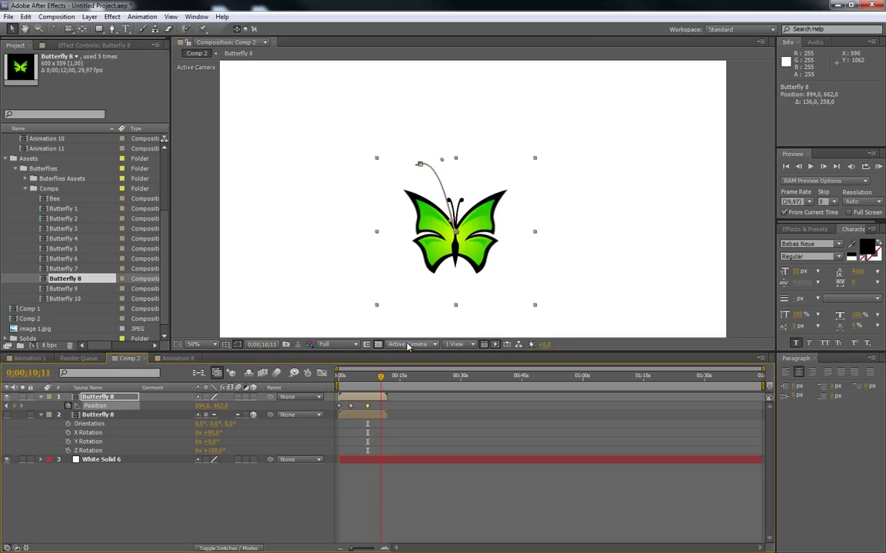
pyautogui.moveTo(486, 251); pyautogui.dragTo(620, 168)
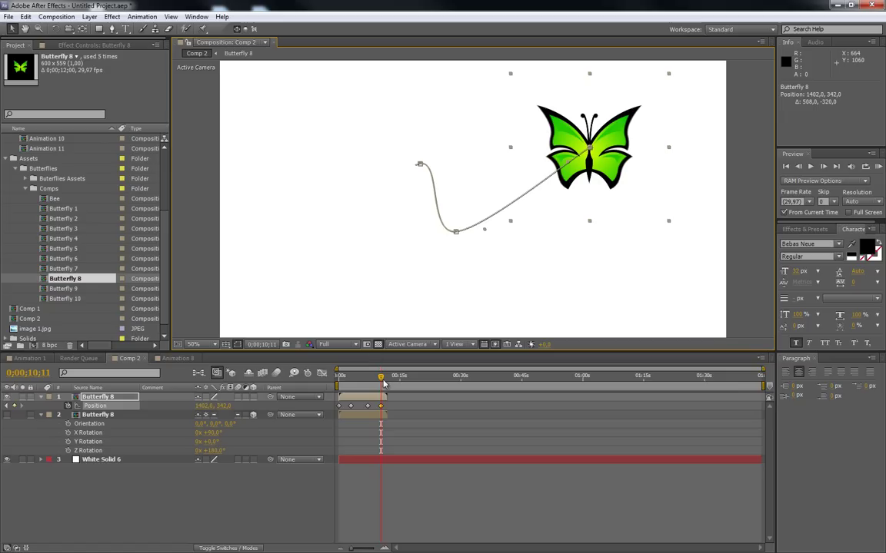
pyautogui.moveTo(380, 377); pyautogui.dragTo(346, 379)
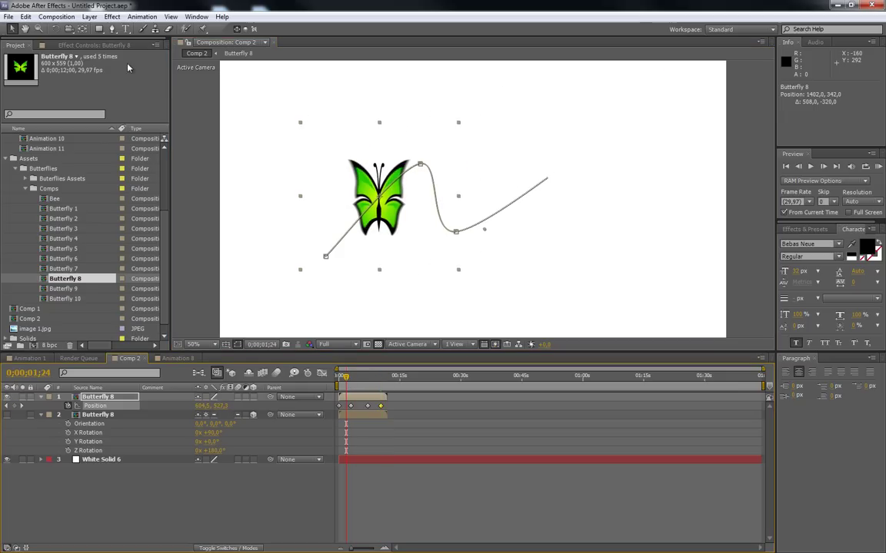
pyautogui.click(90, 16)
pyautogui.moveTo(113, 17)
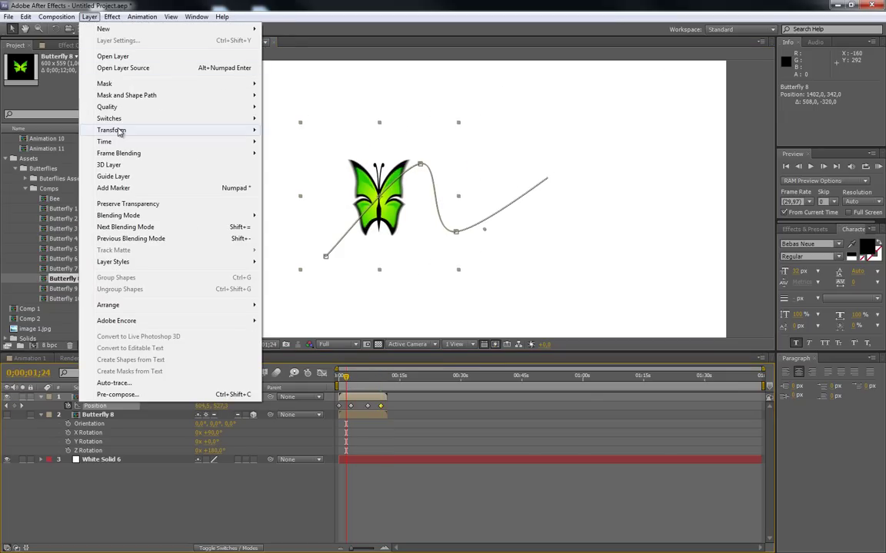
# Set the butterfly's Auto-Orient to Orient Along Path and preview it turning.
pyautogui.moveTo(119, 130)
pyautogui.click(298, 297)
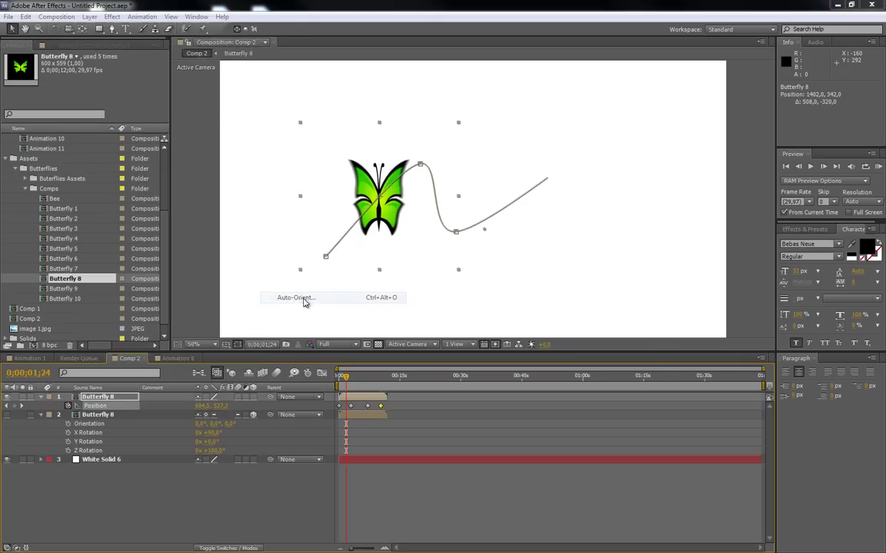
pyautogui.click(476, 313)
pyautogui.click(576, 361)
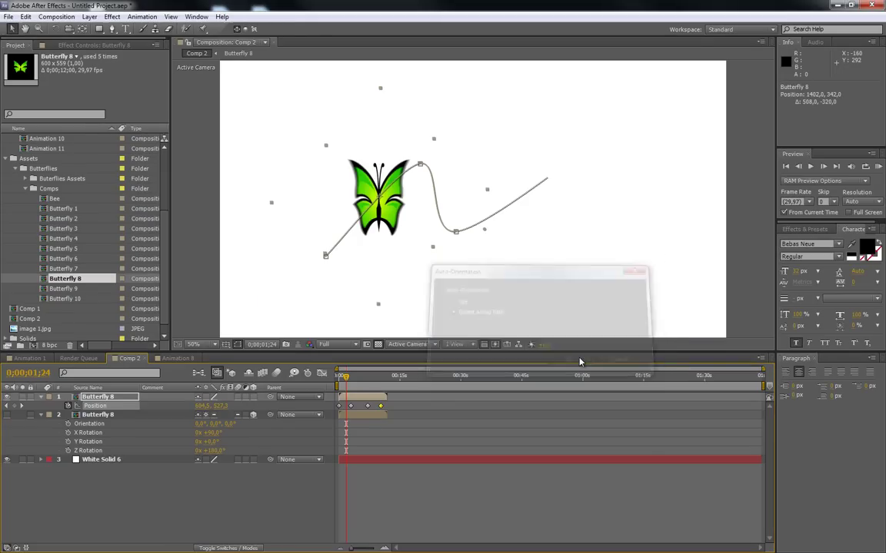
pyautogui.moveTo(346, 379); pyautogui.dragTo(367, 379)
# Set the butterfly layer's Rotation to 90° so it faces its direction of travel.
pyautogui.press('r')
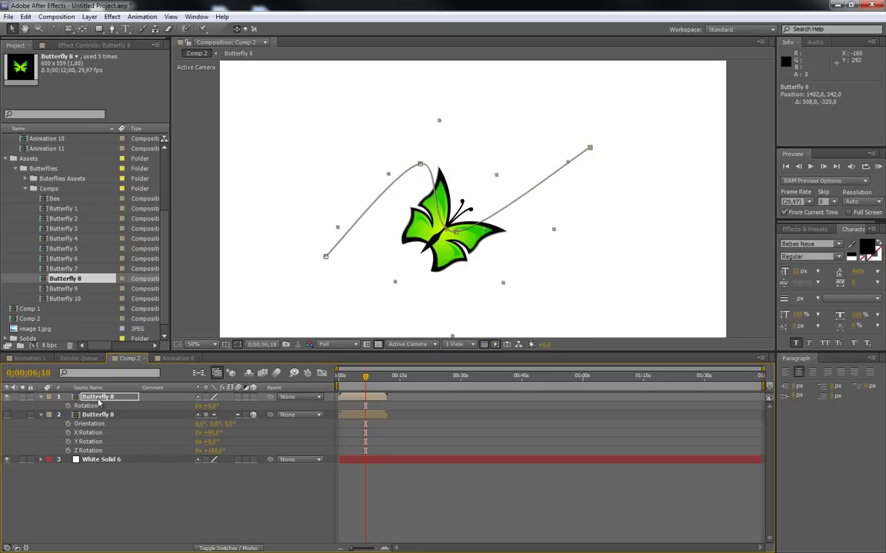
pyautogui.click(212, 406)
pyautogui.press('Return')
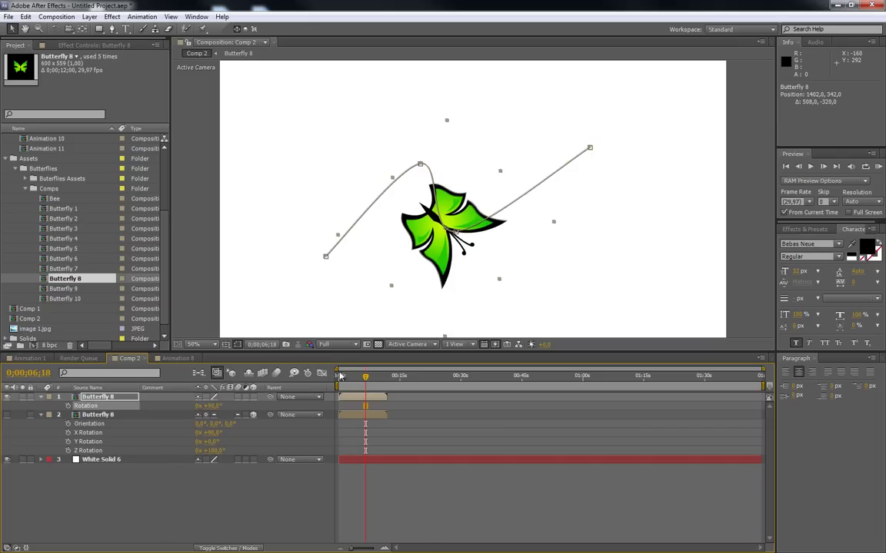
pyautogui.moveTo(365, 380)
pyautogui.mouseDown()
pyautogui.moveTo(340, 376)
pyautogui.moveTo(374, 379)
pyautogui.mouseUp()
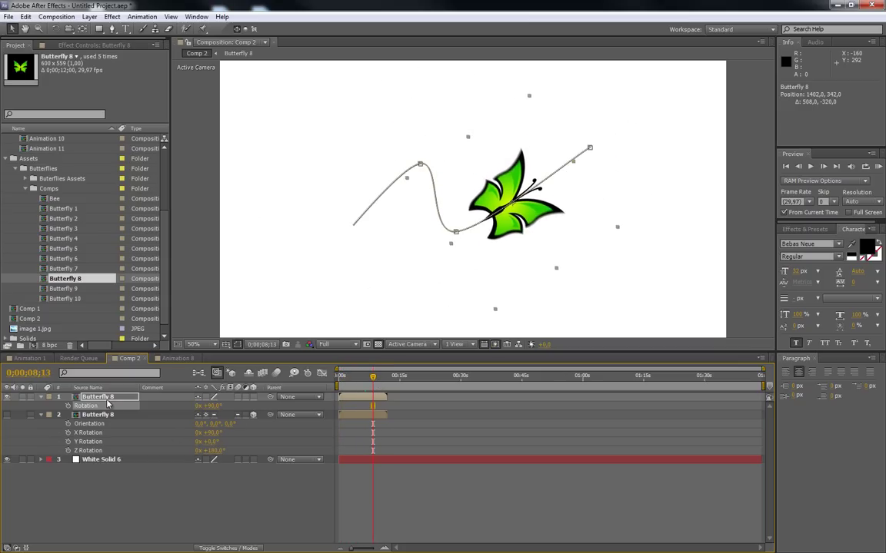
# Apply Drop Shadow to Butterfly 8 with Distance 60, Softness 78 and lowered opacity.
pyautogui.click(93, 44)
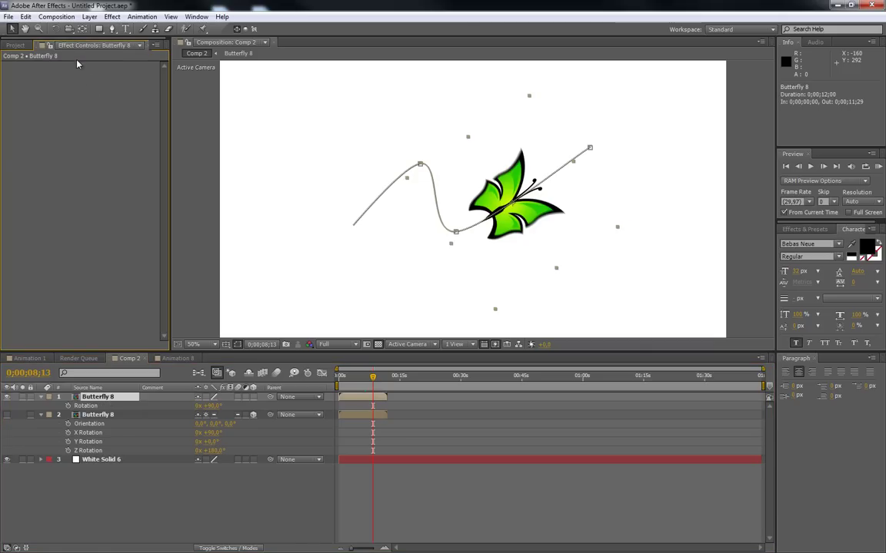
pyautogui.click(111, 16)
pyautogui.click(137, 40)
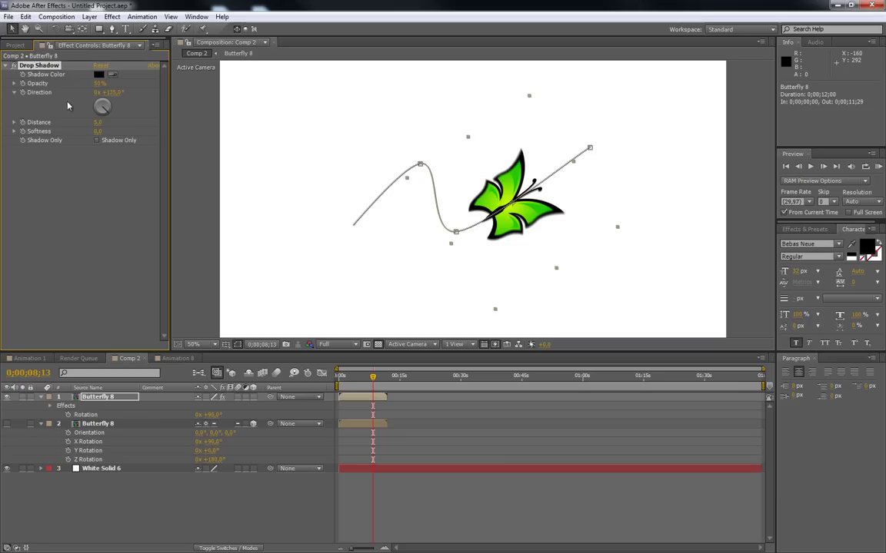
pyautogui.moveTo(98, 123); pyautogui.dragTo(135, 126)
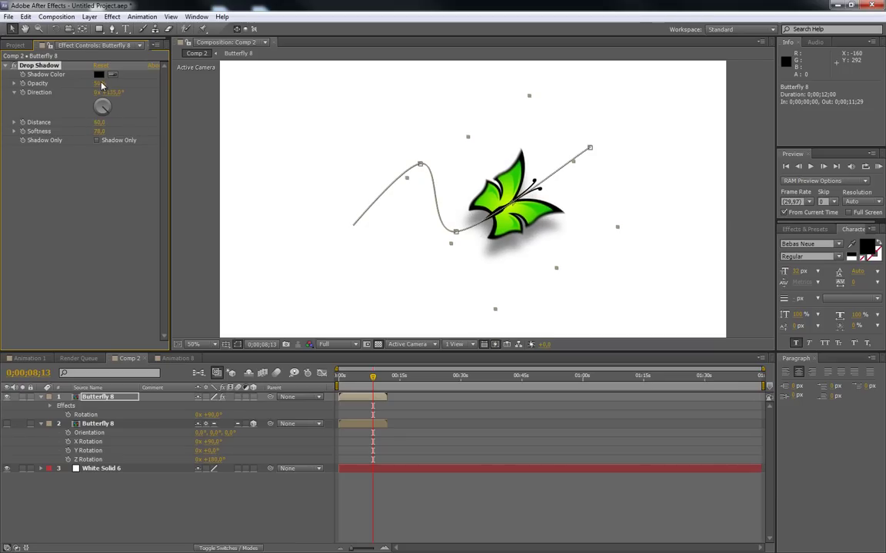
pyautogui.moveTo(98, 83); pyautogui.dragTo(64, 83)
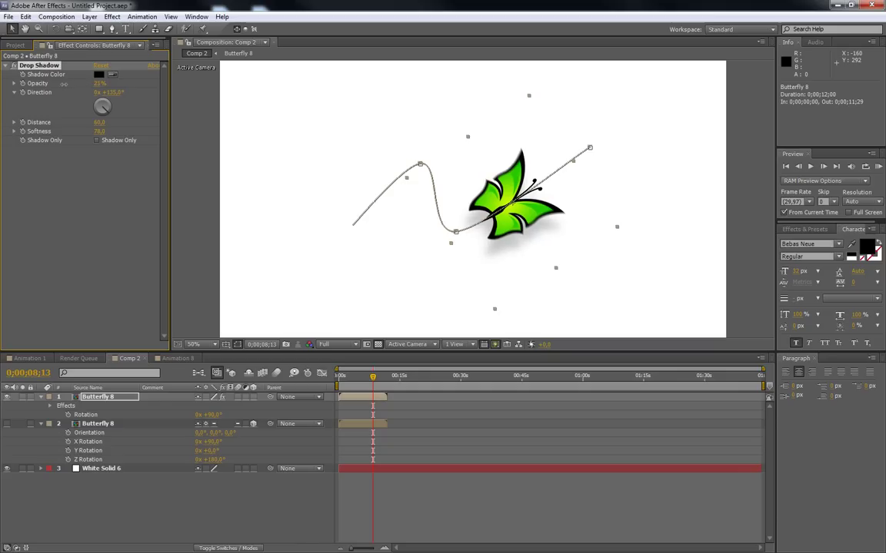
pyautogui.click(250, 507)
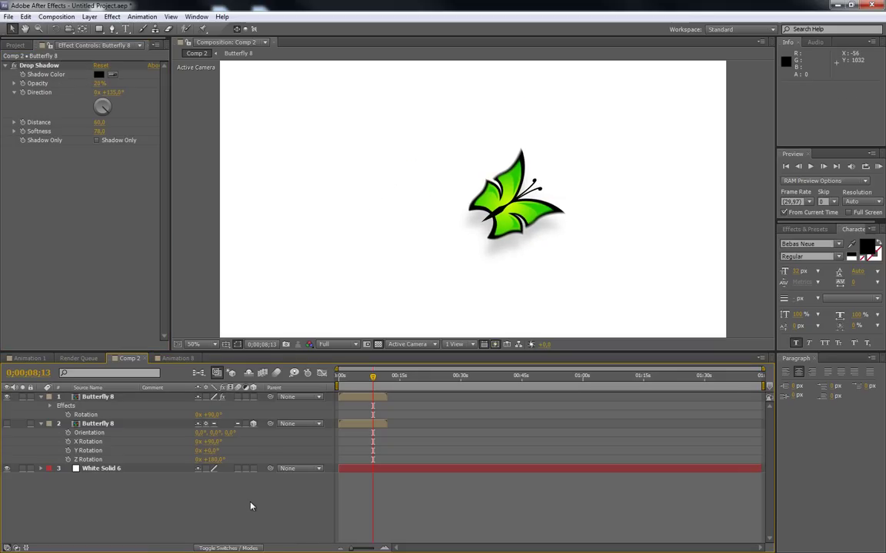
pyautogui.moveTo(372, 379)
pyautogui.mouseDown()
pyautogui.moveTo(335, 378)
pyautogui.moveTo(366, 380)
pyautogui.mouseUp()
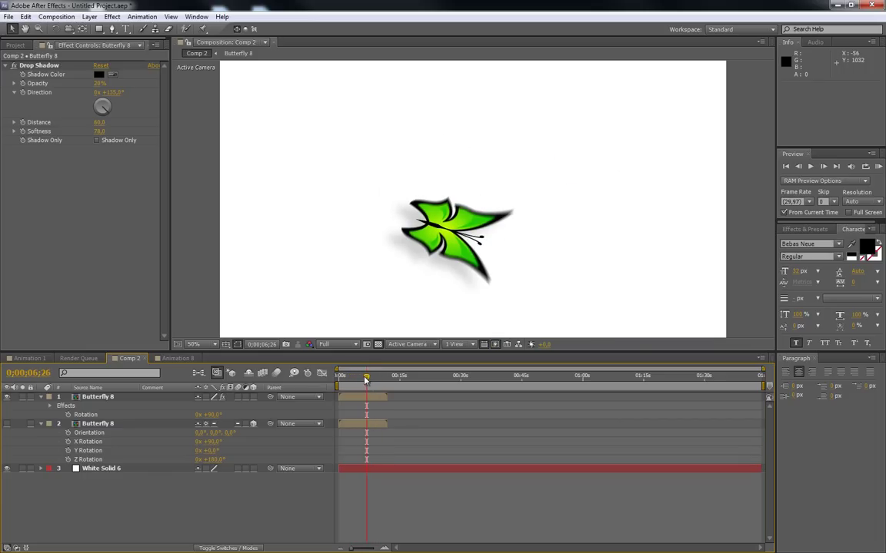
# Collapse the two existing butterfly layers and hide them.
pyautogui.click(97, 397)
pyautogui.click(40, 398)
pyautogui.click(41, 406)
pyautogui.click(111, 432)
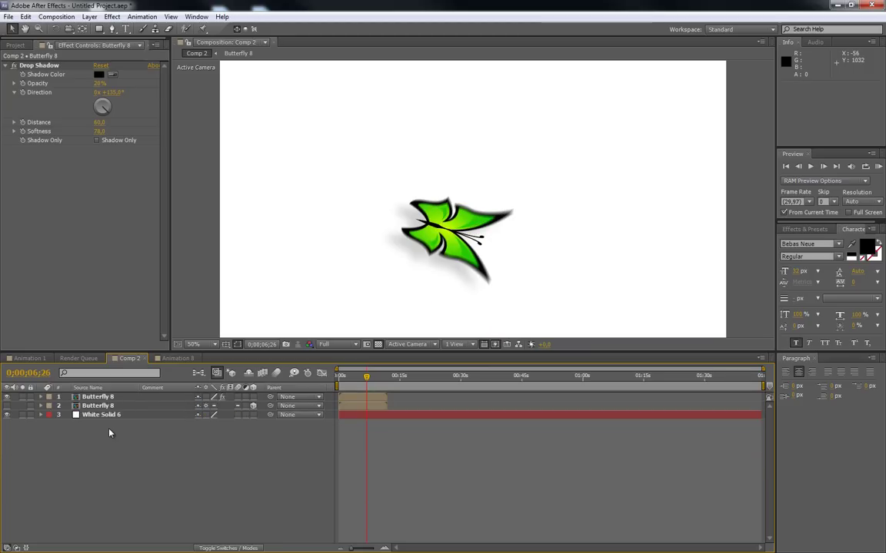
pyautogui.click(16, 44)
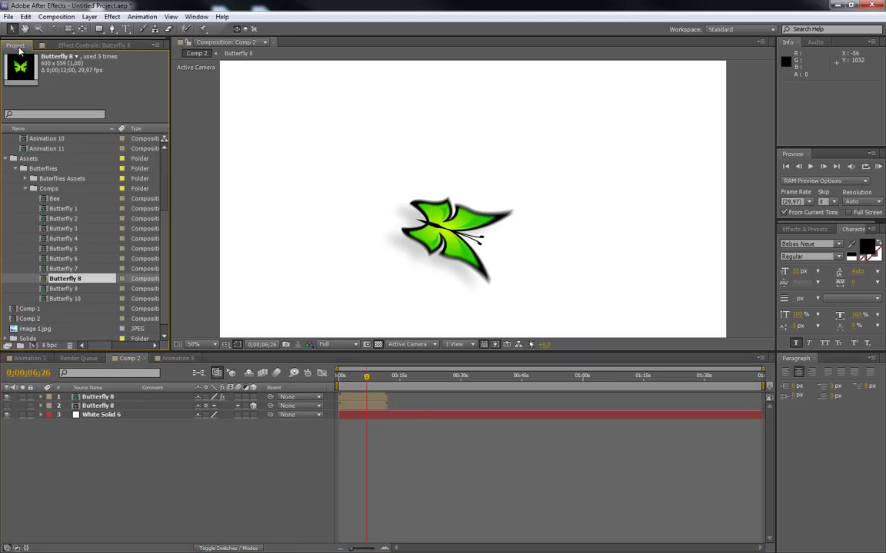
pyautogui.moveTo(7, 397); pyautogui.dragTo(7, 406)
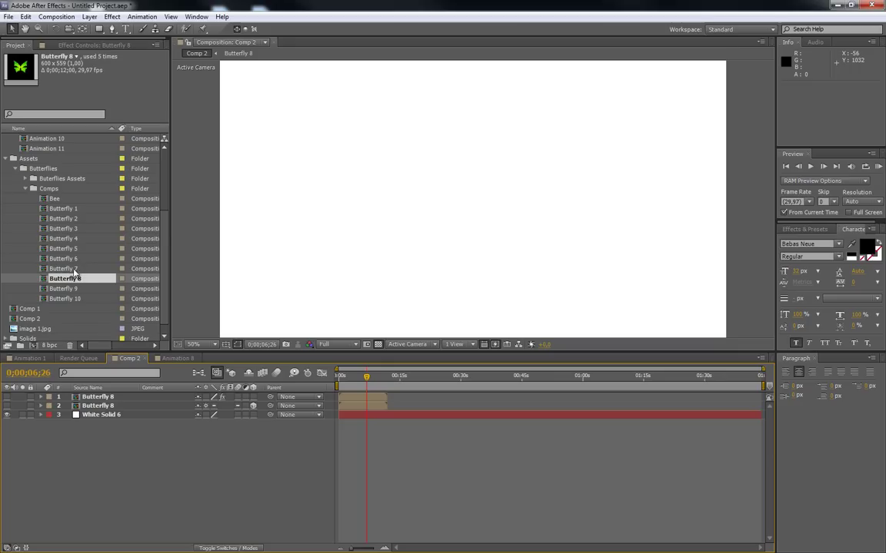
# Add another Butterfly 8 comp layer, make it 3D and reveal its rotation properties.
pyautogui.moveTo(65, 279); pyautogui.dragTo(93, 396)
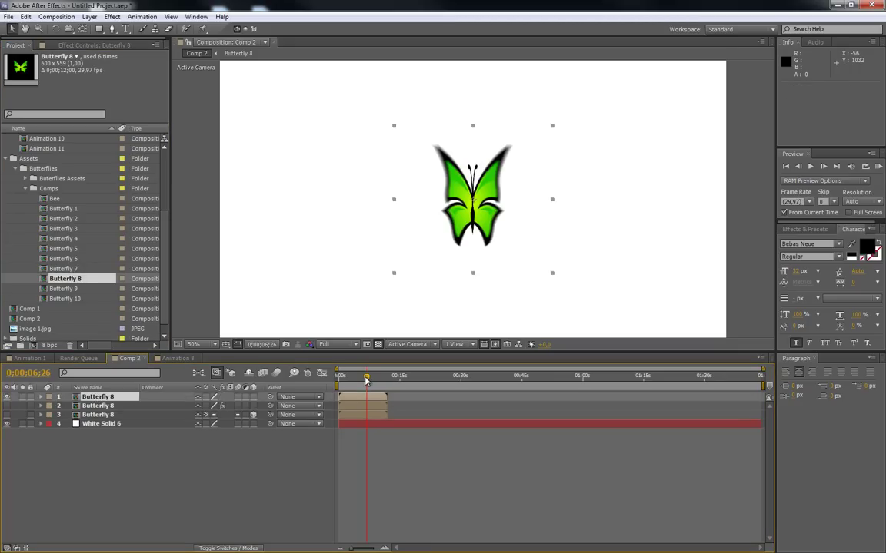
pyautogui.moveTo(366, 380); pyautogui.dragTo(353, 378)
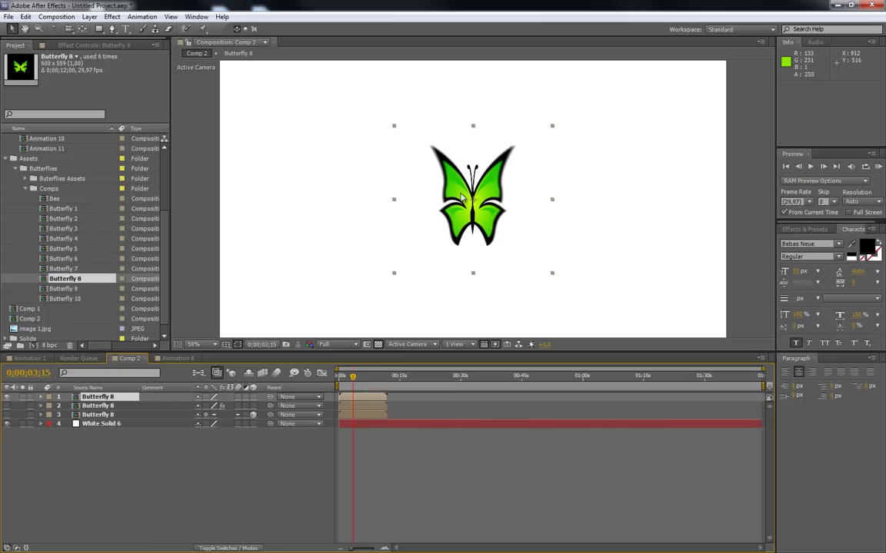
pyautogui.click(253, 397)
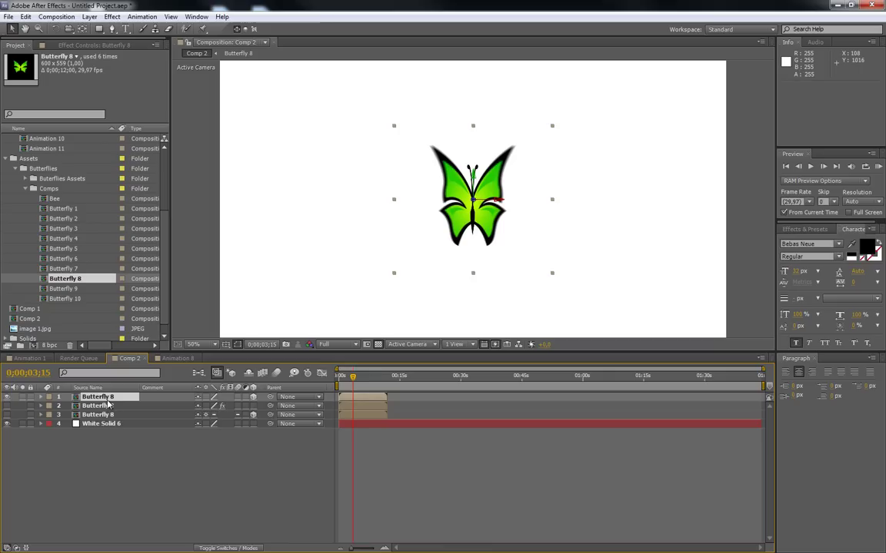
pyautogui.press('r')
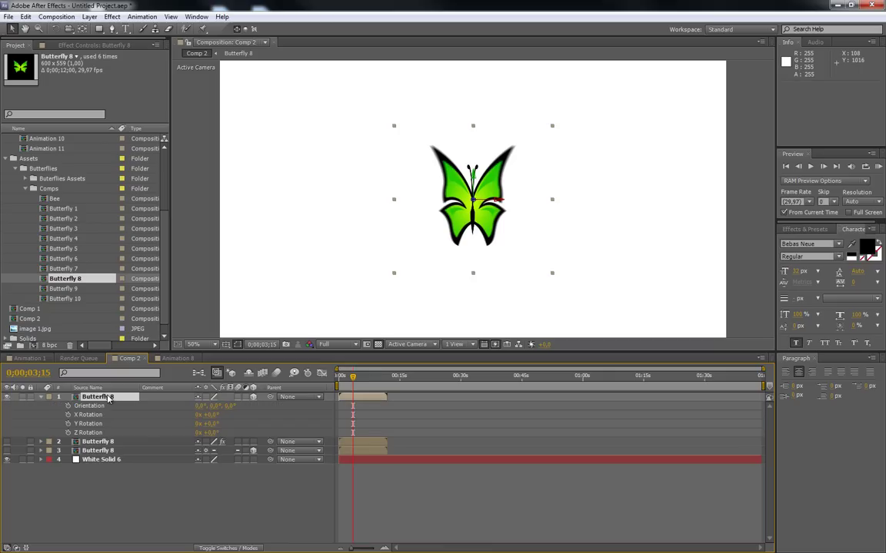
pyautogui.click(107, 443)
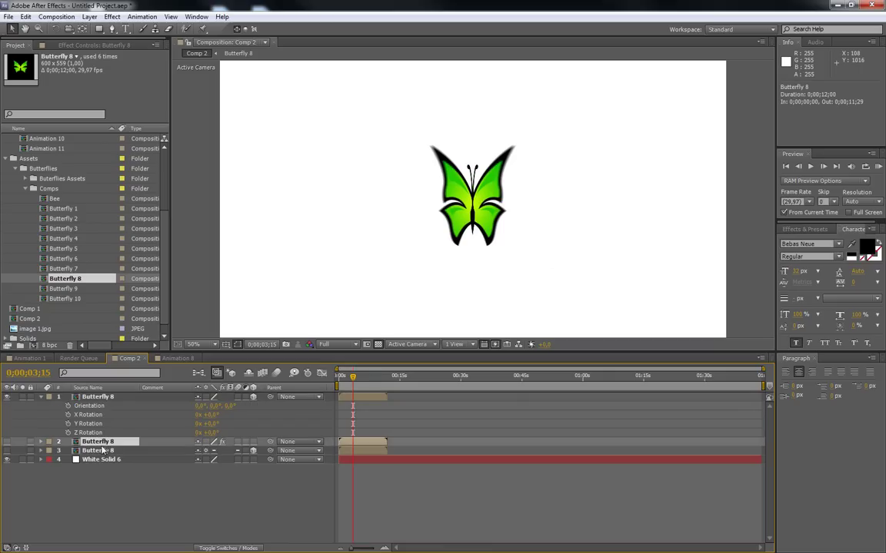
pyautogui.keyDown('ctrl'); pyautogui.click(102, 450); pyautogui.keyUp('ctrl')
pyautogui.press('r')
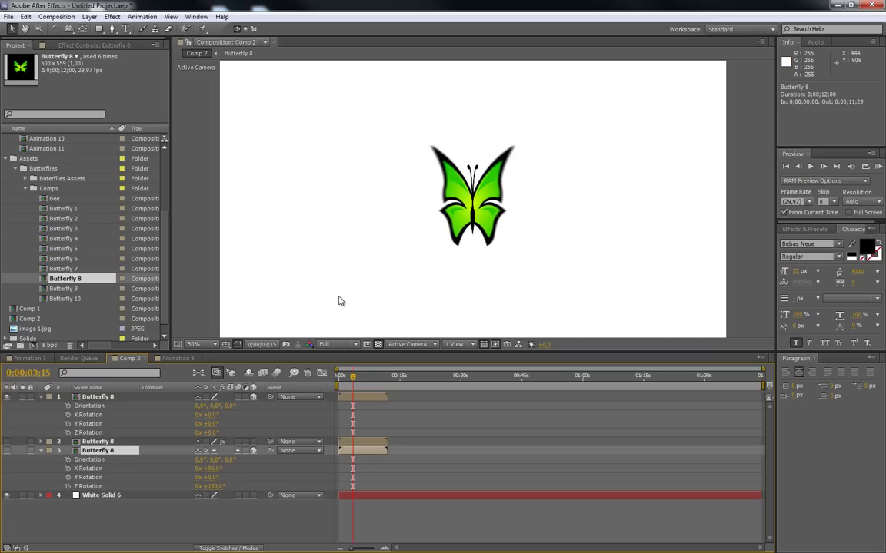
# Set the new butterfly's X Rotation to -90° and Z Rotation to -180°.
pyautogui.click(214, 416)
pyautogui.write('-')
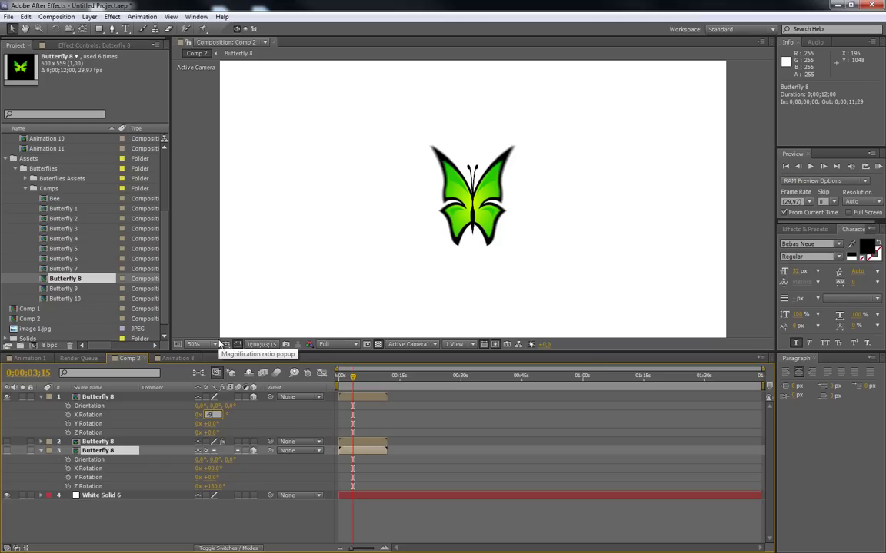
pyautogui.write('90')
pyautogui.press('Return')
pyautogui.press('Tab')
pyautogui.press('Tab')
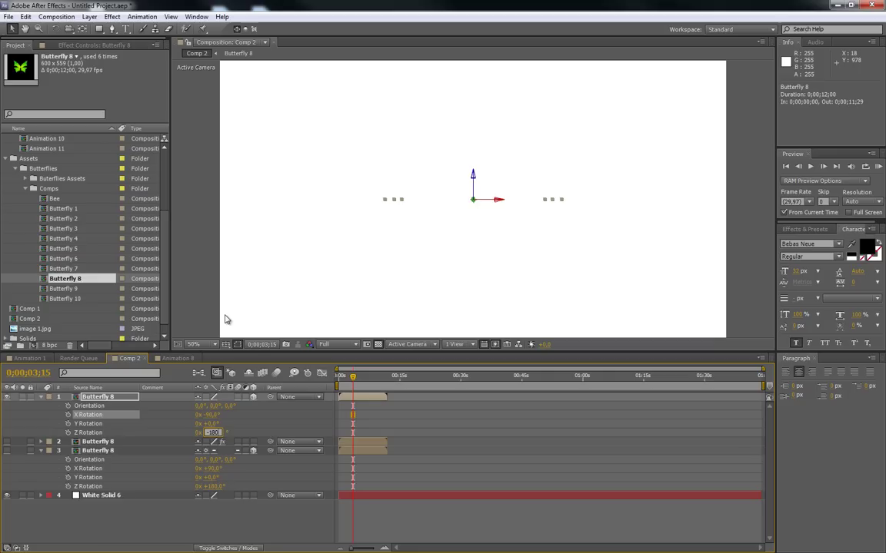
pyautogui.write('-180')
pyautogui.press('Return')
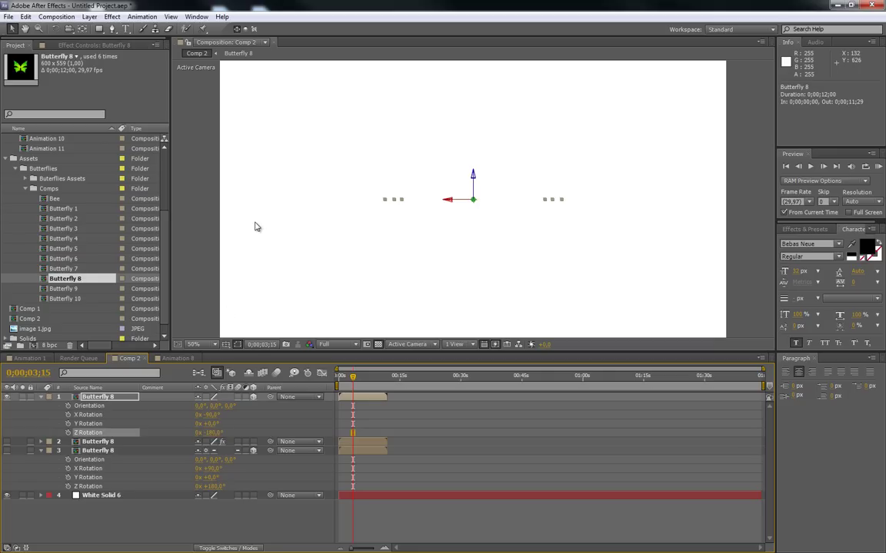
# Add a new camera, Camera 1, to Comp 2.
pyautogui.rightClick(157, 511)
pyautogui.moveTo(219, 412)
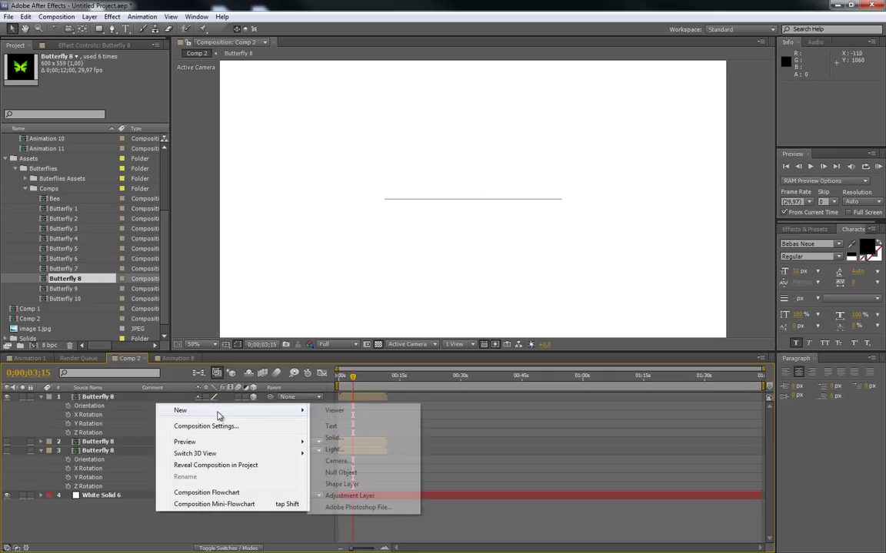
pyautogui.click(361, 462)
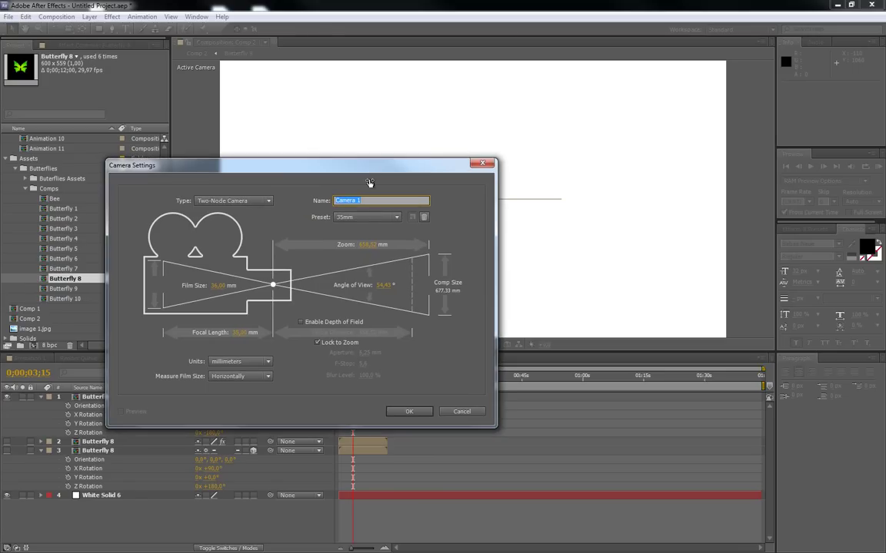
pyautogui.click(409, 411)
# Add a Null 1 layer to Comp 2 and parent Camera 1 to it.
pyautogui.rightClick(178, 408)
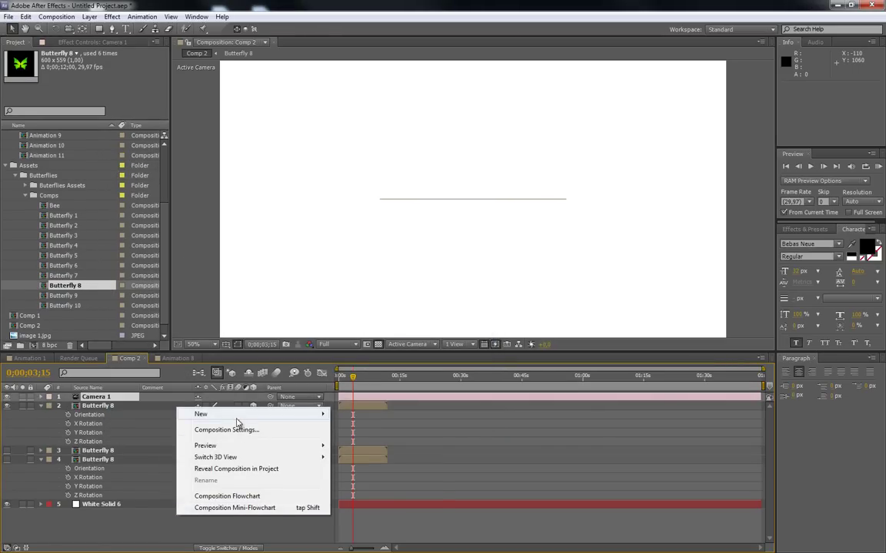
pyautogui.moveTo(274, 417)
pyautogui.click(360, 476)
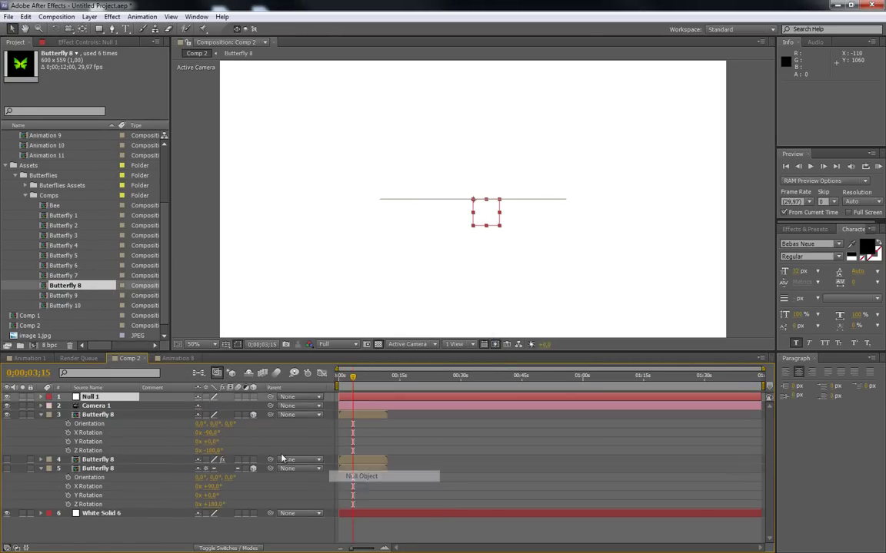
pyautogui.moveTo(270, 406); pyautogui.dragTo(96, 398)
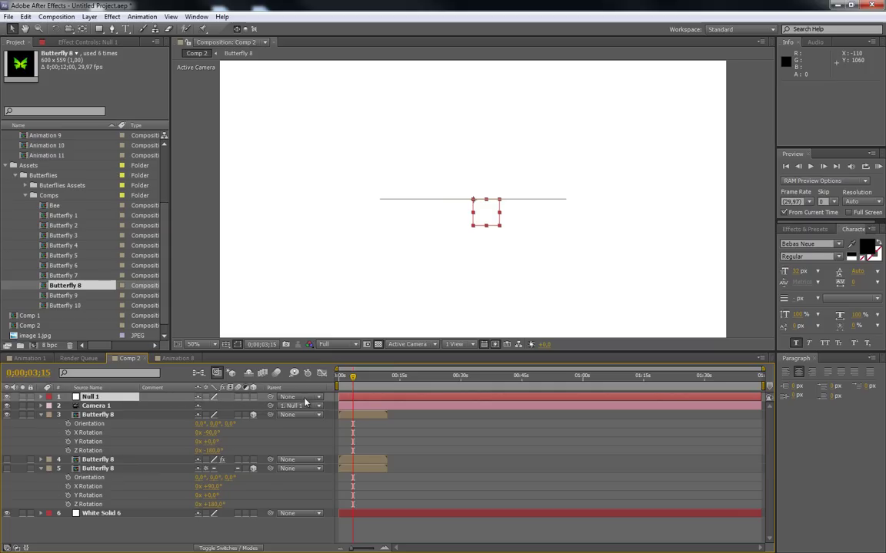
# Make Null 1 a 3D layer and tilt its X Rotation to -20°.
pyautogui.click(254, 398)
pyautogui.press('r')
pyautogui.moveTo(209, 416); pyautogui.dragTo(223, 415)
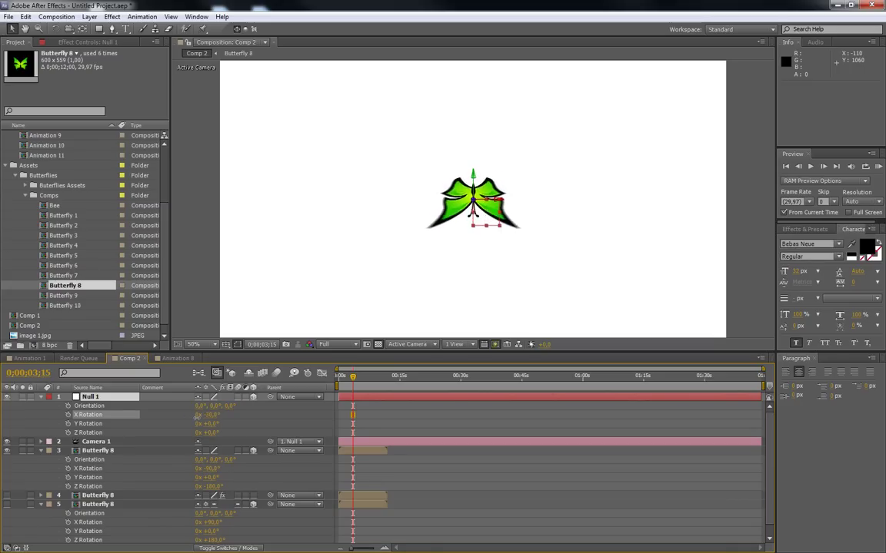
pyautogui.moveTo(210, 416); pyautogui.dragTo(201, 420)
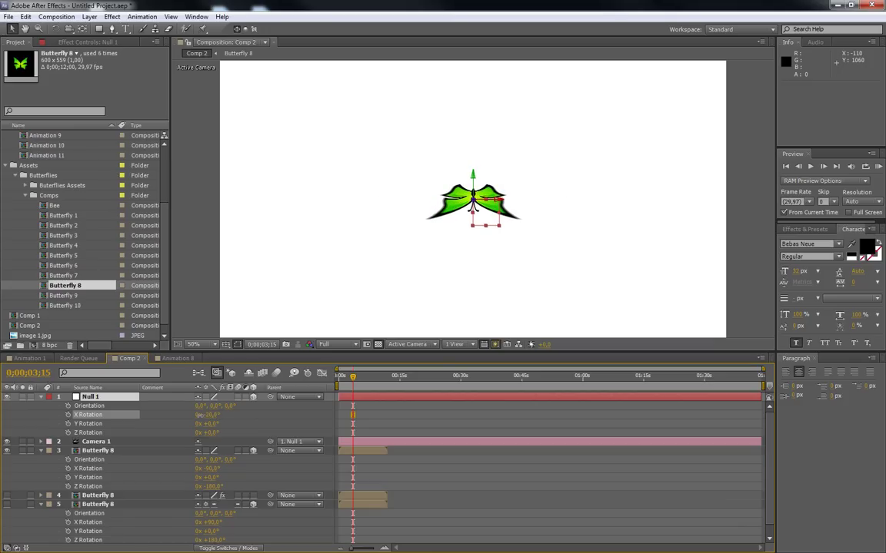
pyautogui.click(520, 195)
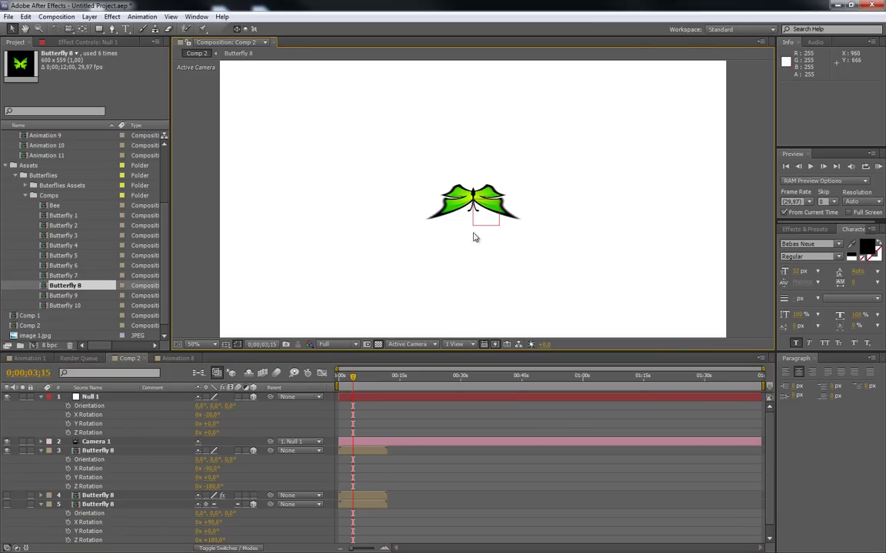
# Collapse the open layer properties and show the top Butterfly 8 layer's rotation.
pyautogui.click(41, 397)
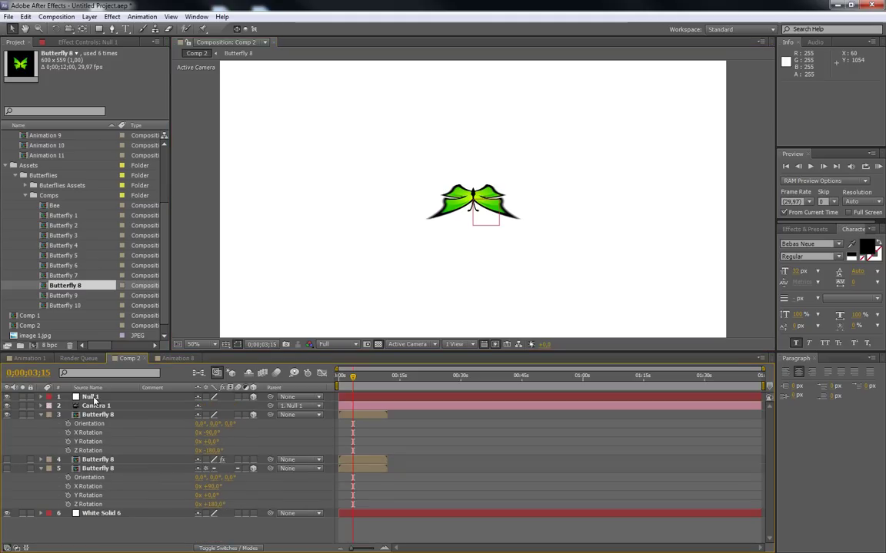
pyautogui.click(41, 416)
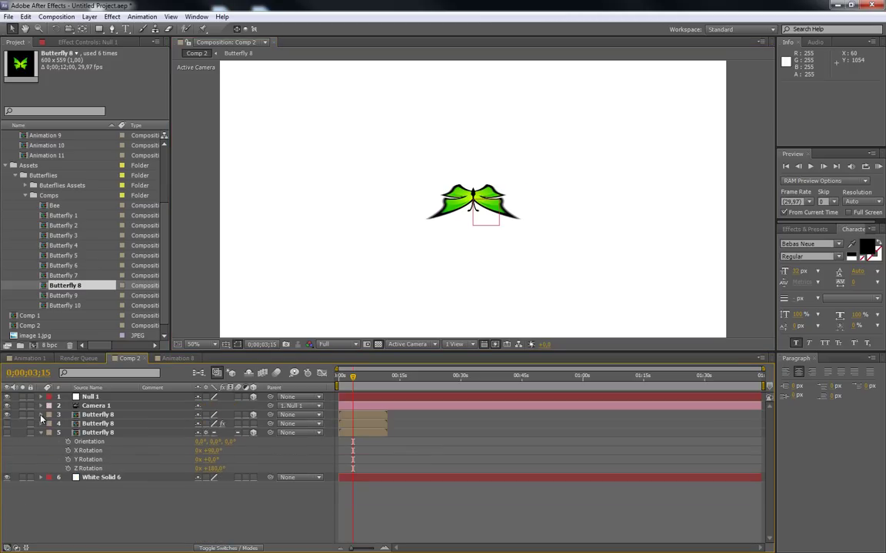
pyautogui.click(42, 432)
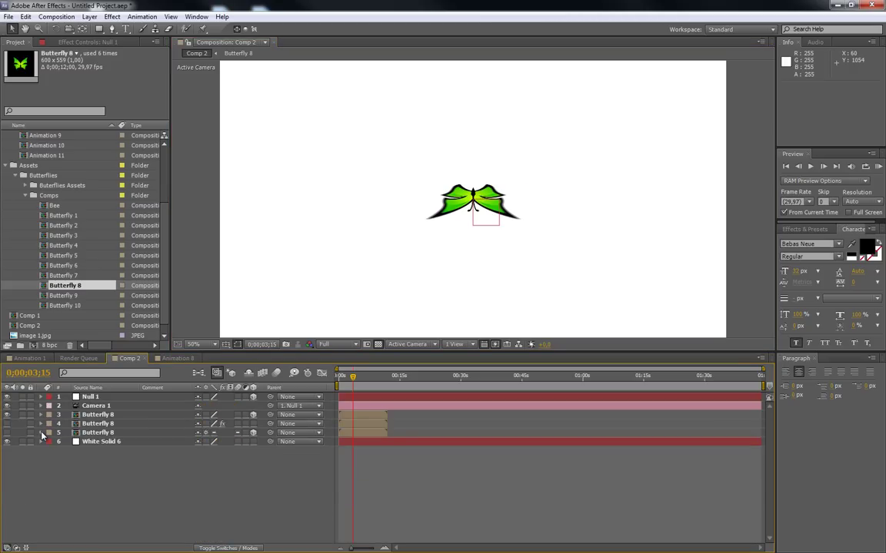
pyautogui.click(100, 416)
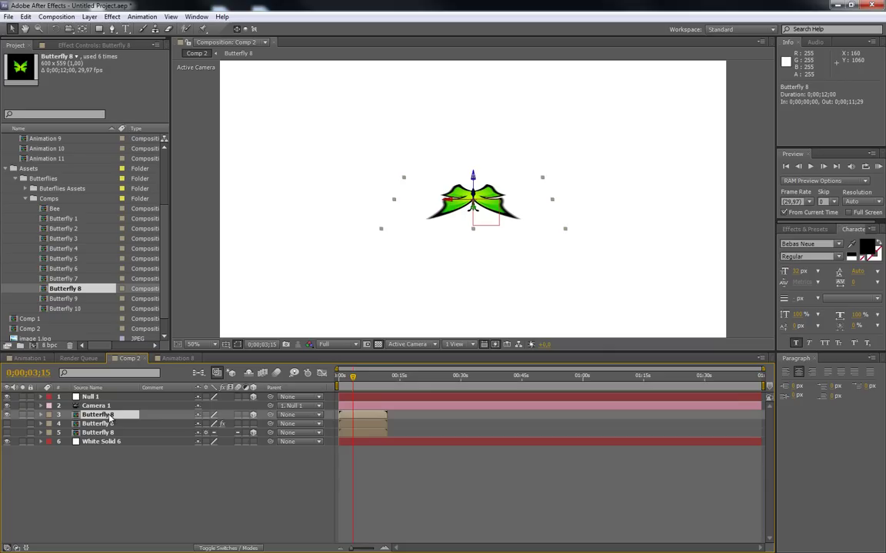
pyautogui.press('r')
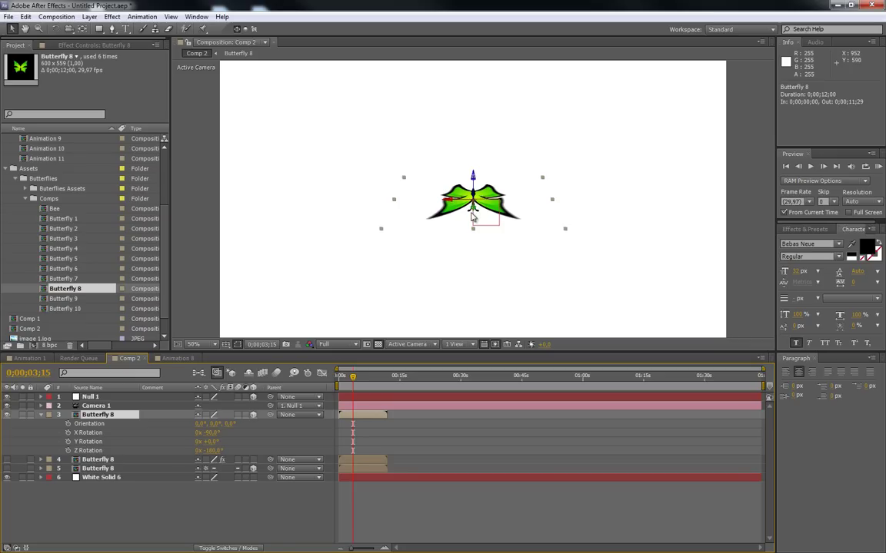
pyautogui.click(41, 415)
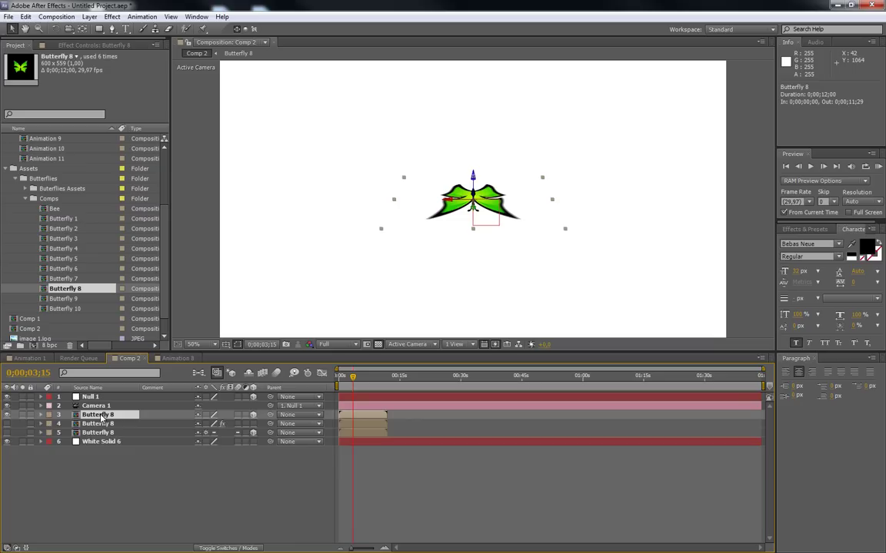
pyautogui.press('r')
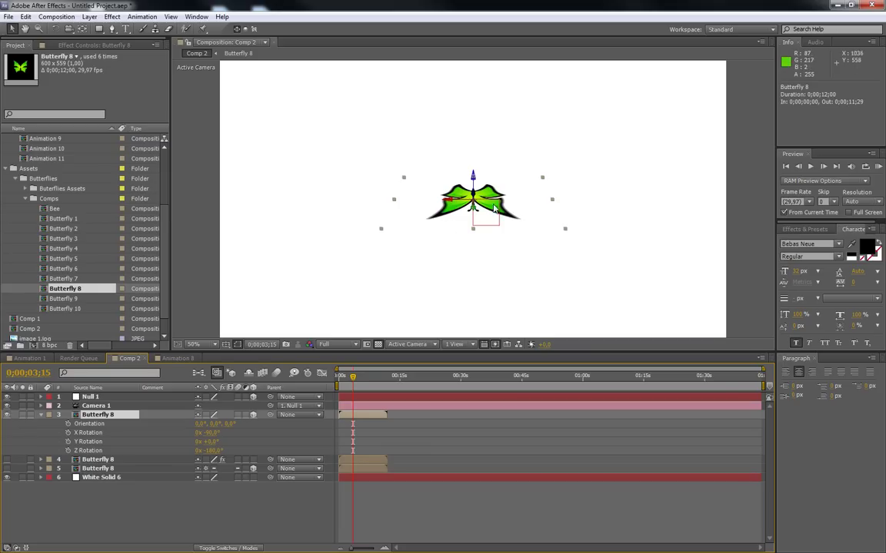
# Set the butterfly's X Rotation to 90° and scrub the timeline to check the flapping.
pyautogui.click(213, 433)
pyautogui.write('90')
pyautogui.press('Return')
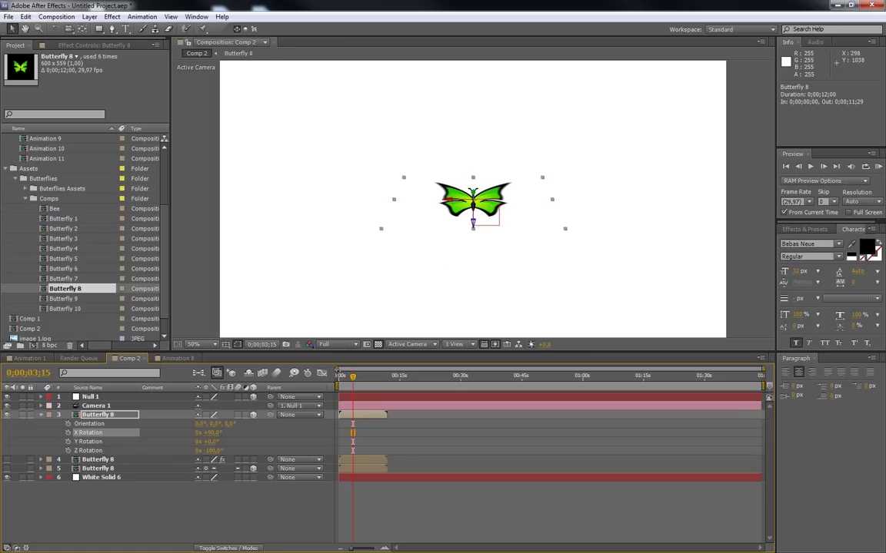
pyautogui.moveTo(353, 379)
pyautogui.mouseDown()
pyautogui.moveTo(342, 379)
pyautogui.moveTo(352, 380)
pyautogui.mouseUp()
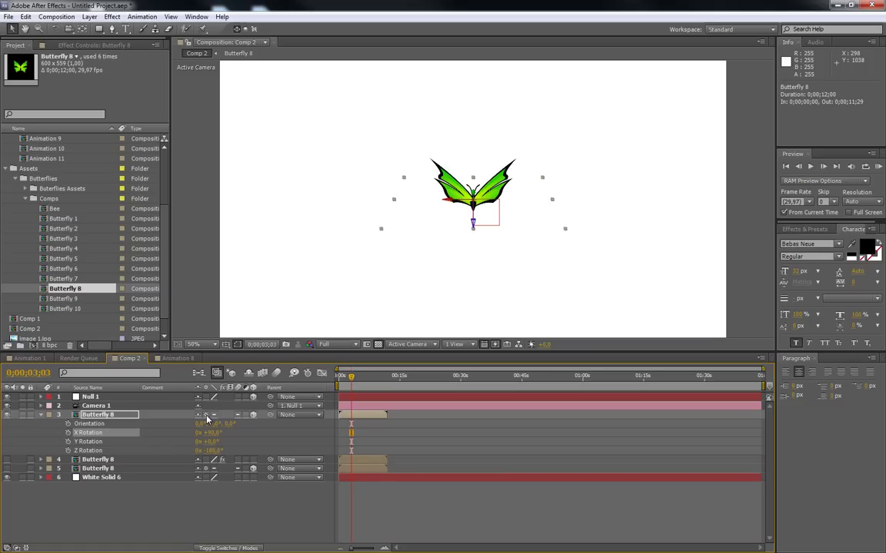
pyautogui.moveTo(350, 379); pyautogui.dragTo(364, 380)
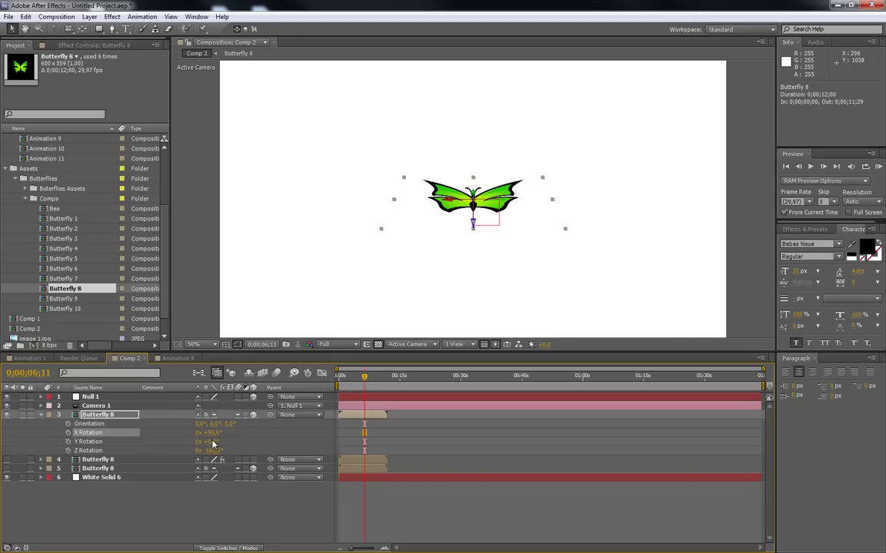
pyautogui.moveTo(367, 382); pyautogui.dragTo(340, 384)
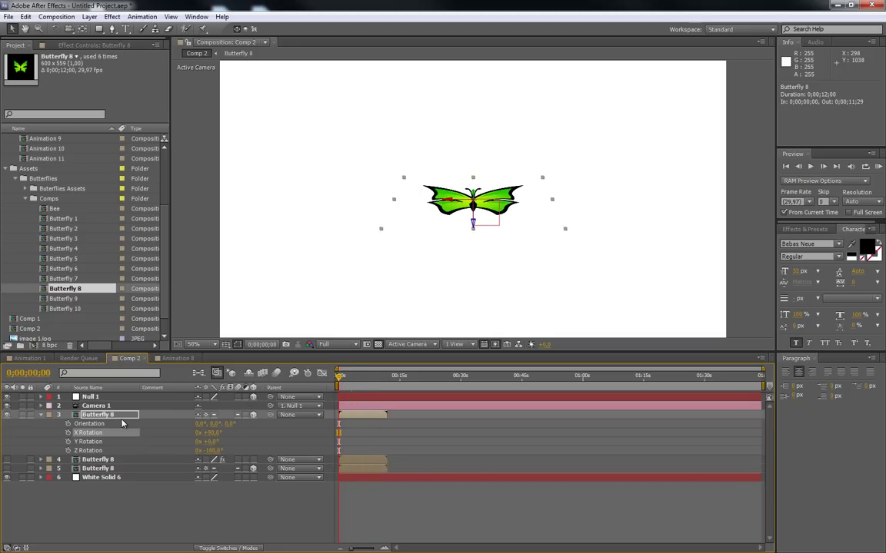
# Keyframe Butterfly 8's Position on a wavy path: left side, centre, lower right, upper right.
pyautogui.press('p')
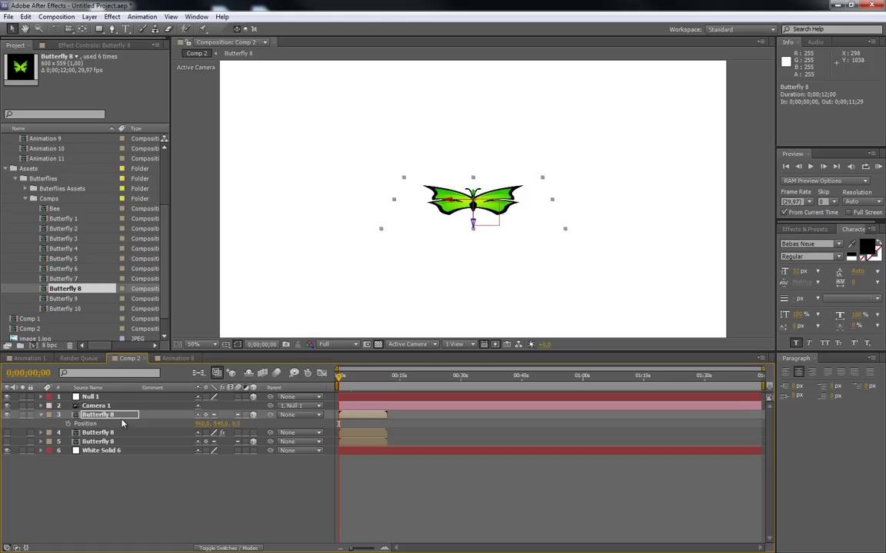
pyautogui.click(67, 423)
pyautogui.moveTo(446, 220); pyautogui.dragTo(255, 231)
pyautogui.press('space')
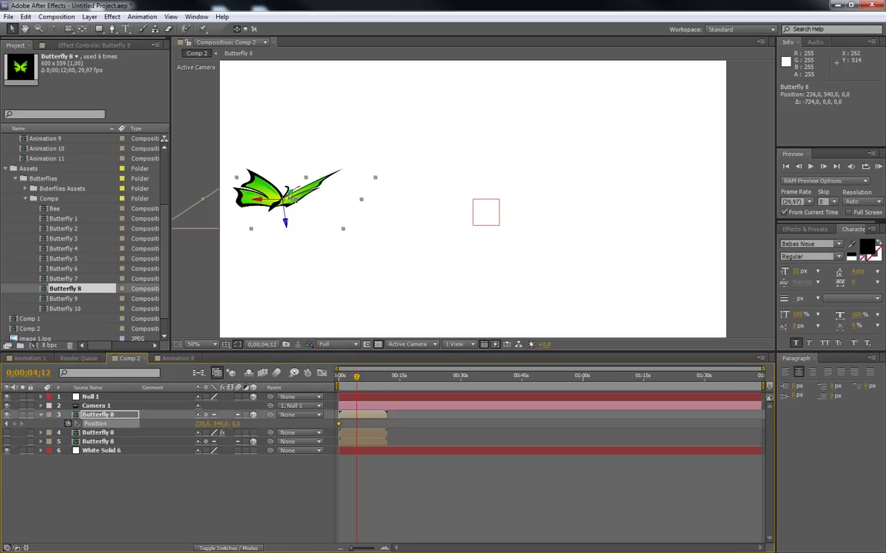
pyautogui.moveTo(272, 178); pyautogui.dragTo(416, 139)
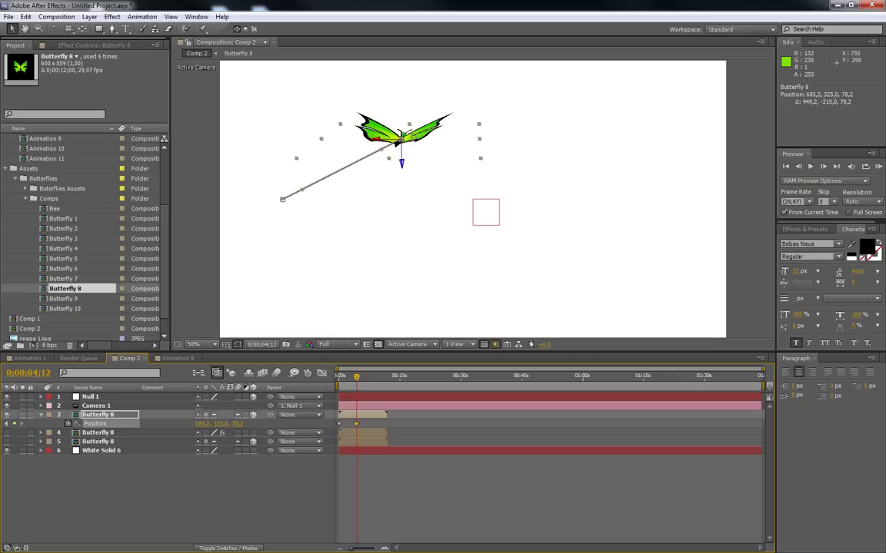
pyautogui.moveTo(356, 377); pyautogui.dragTo(371, 377)
pyautogui.moveTo(447, 174); pyautogui.dragTo(527, 282)
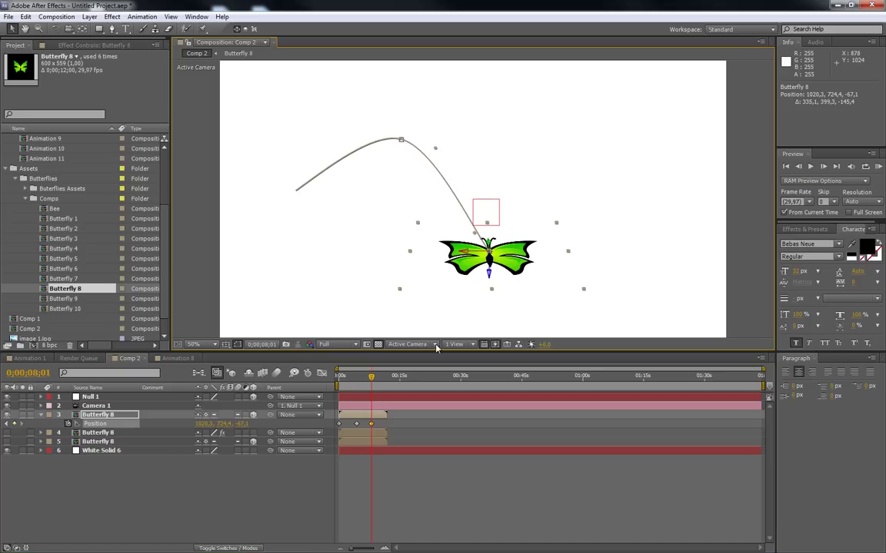
pyautogui.moveTo(371, 376); pyautogui.dragTo(375, 378)
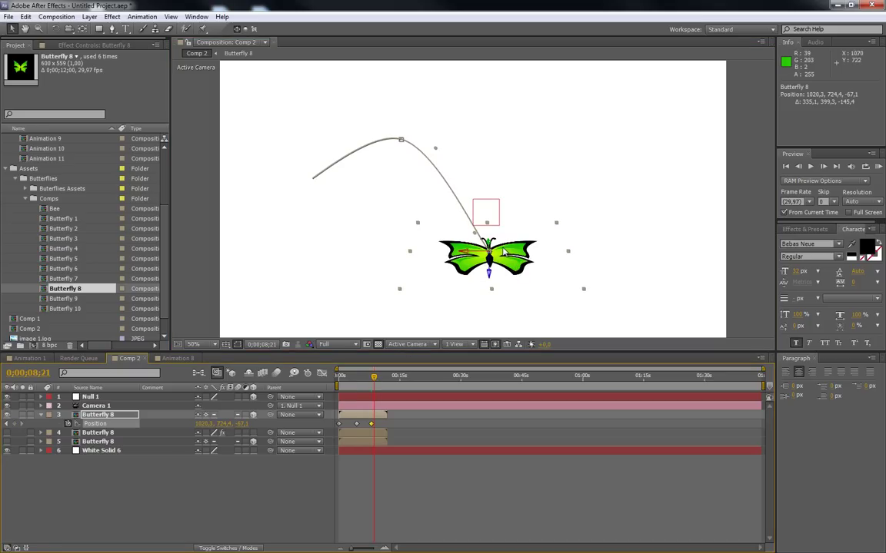
pyautogui.moveTo(514, 254); pyautogui.dragTo(631, 189)
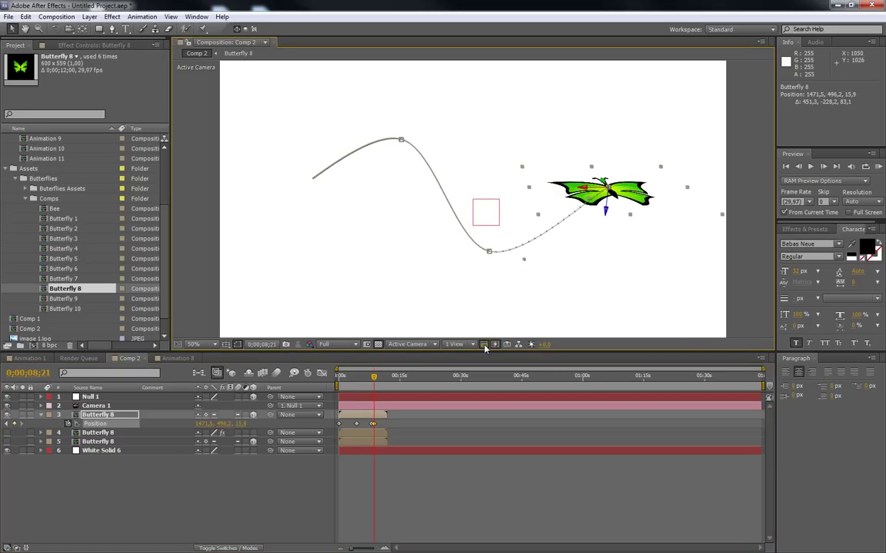
pyautogui.moveTo(377, 379); pyautogui.dragTo(357, 383)
# Check the butterfly's rotation, collapse its properties and hide the layer.
pyautogui.click(205, 415)
pyautogui.press('r')
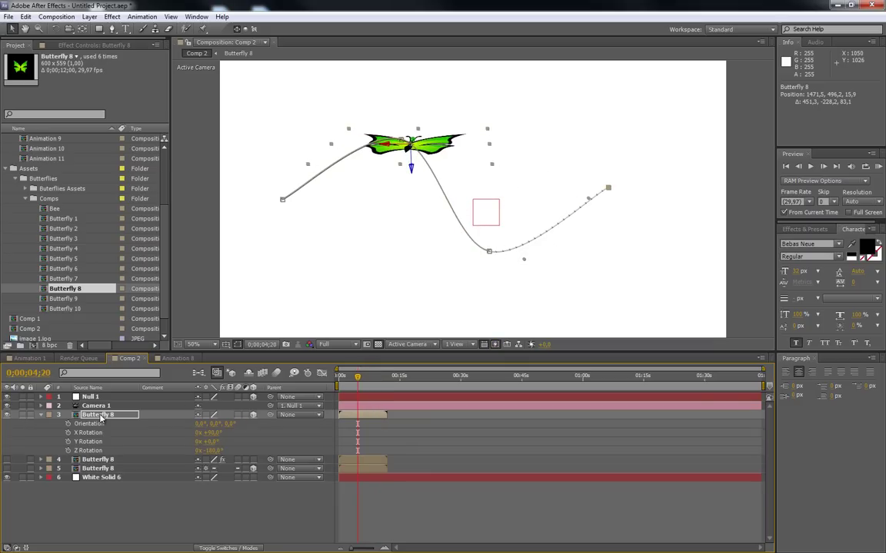
pyautogui.click(42, 415)
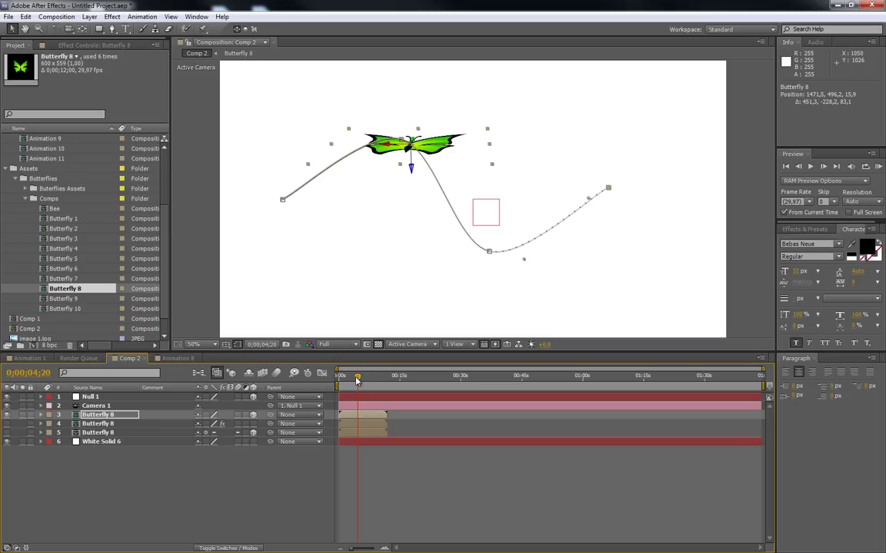
pyautogui.click(7, 415)
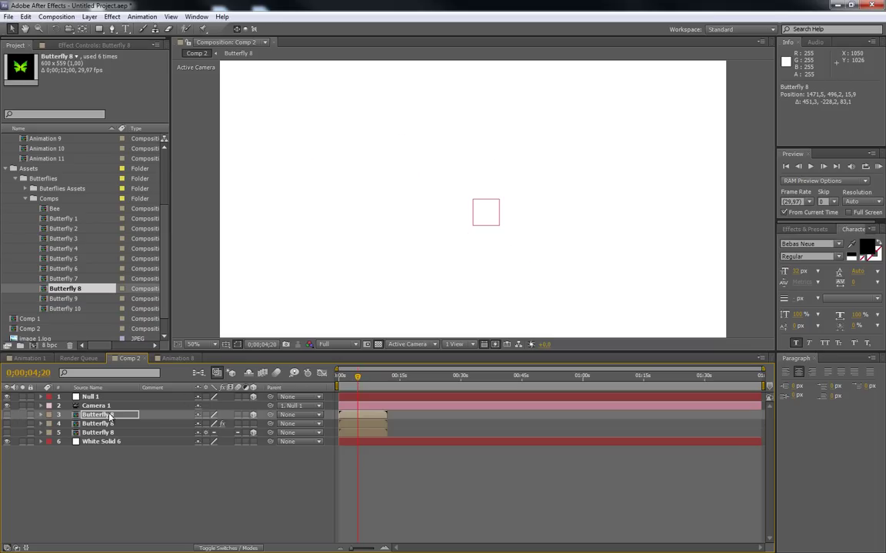
# Add another Butterfly 8 layer at the lower left and start keyframing its Position.
pyautogui.moveTo(68, 290); pyautogui.dragTo(98, 417)
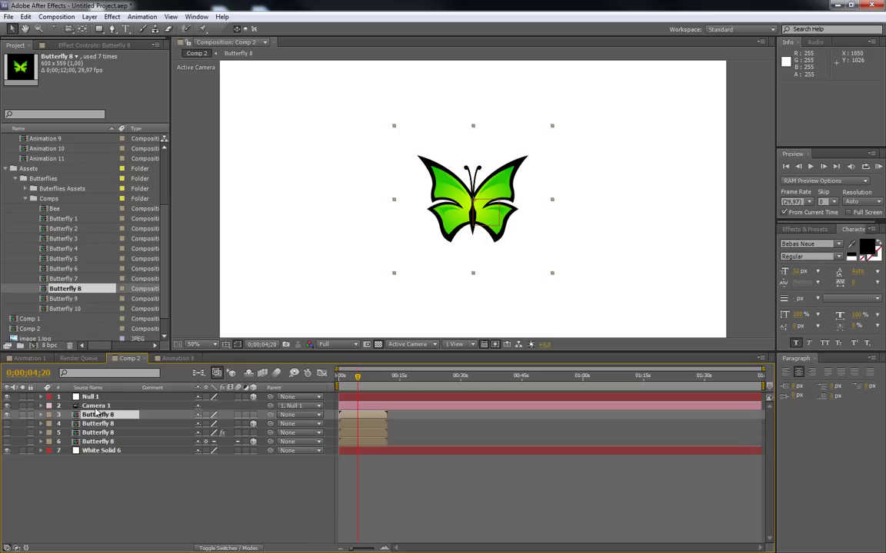
pyautogui.moveTo(480, 184); pyautogui.dragTo(296, 249)
pyautogui.press('Home')
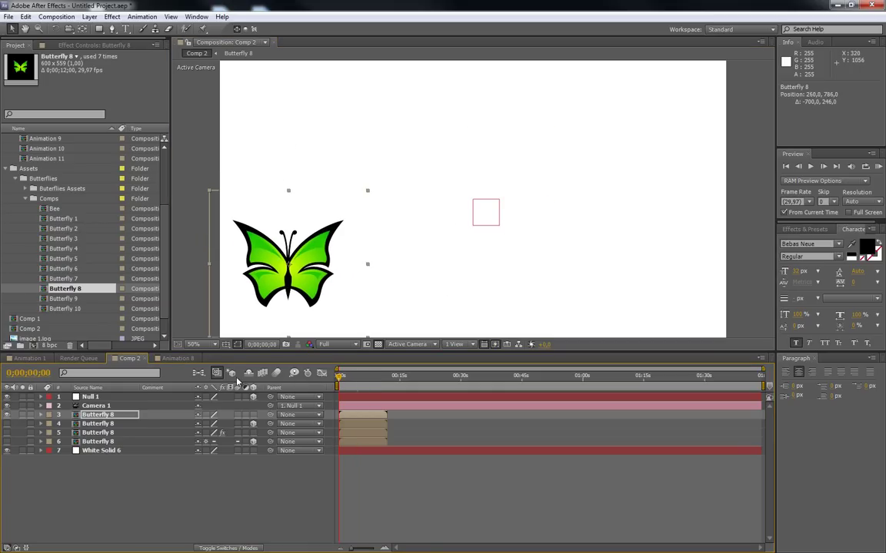
pyautogui.press('p')
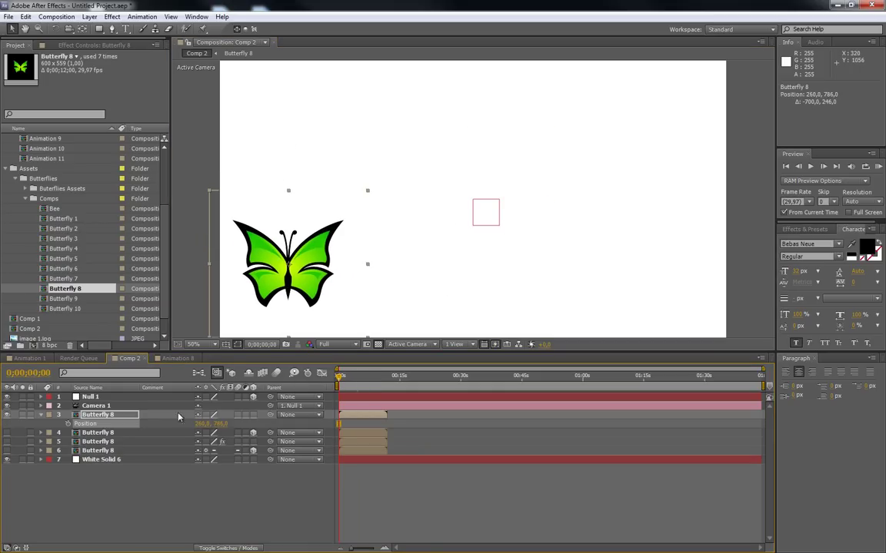
pyautogui.click(67, 424)
# Add Position keyframes at about 3, 7 and 9 seconds, curving the path to the upper right.
pyautogui.click(354, 380)
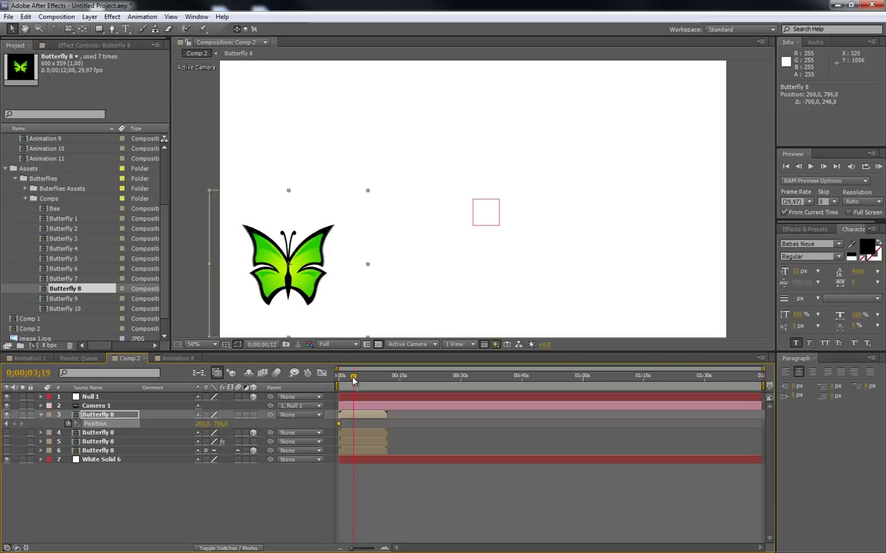
pyautogui.moveTo(277, 222); pyautogui.dragTo(398, 127)
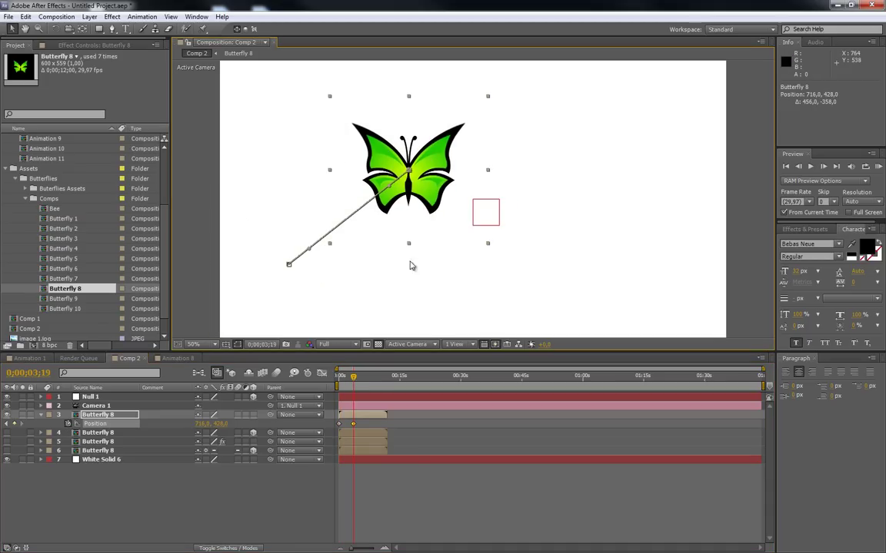
pyautogui.moveTo(355, 381); pyautogui.dragTo(370, 378)
pyautogui.press('Right')
pyautogui.press('Right')
pyautogui.press('Right')
pyautogui.moveTo(490, 210); pyautogui.dragTo(595, 302)
pyautogui.moveTo(370, 378); pyautogui.dragTo(383, 380)
pyautogui.moveTo(519, 278); pyautogui.dragTo(638, 150)
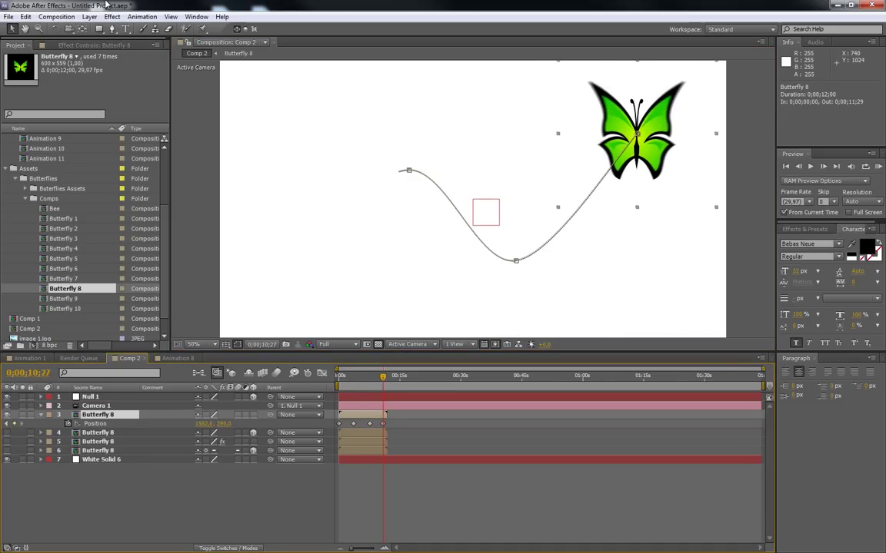
pyautogui.click(89, 17)
# Set Butterfly 8's Auto-Orient to Orient Along Path.
pyautogui.moveTo(132, 129)
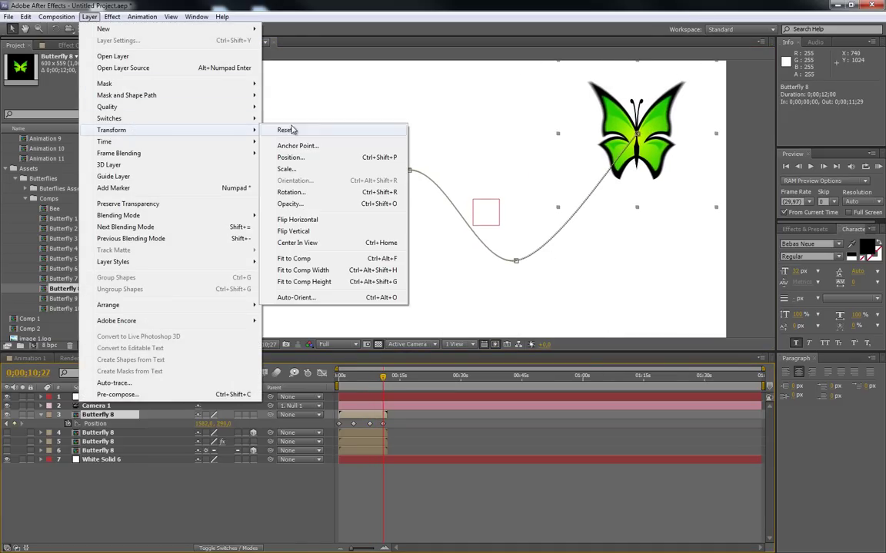
pyautogui.click(296, 298)
pyautogui.click(465, 311)
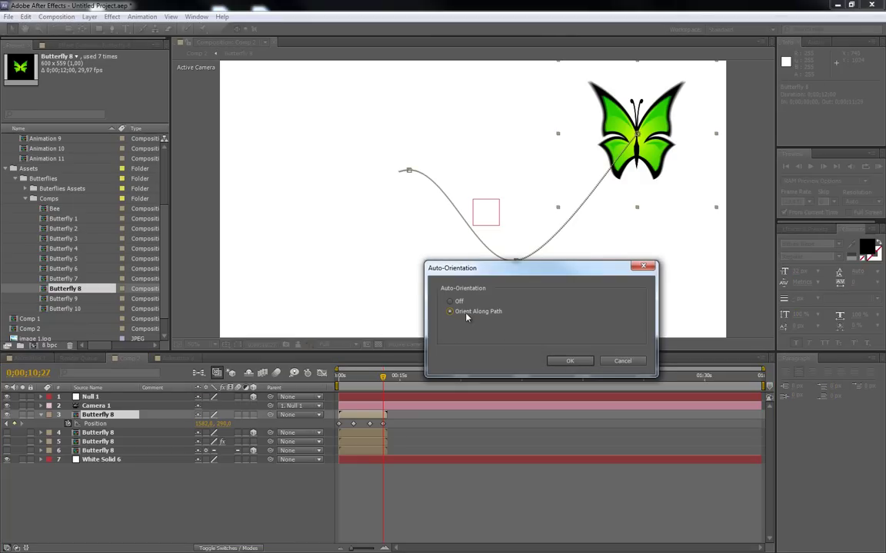
pyautogui.click(582, 366)
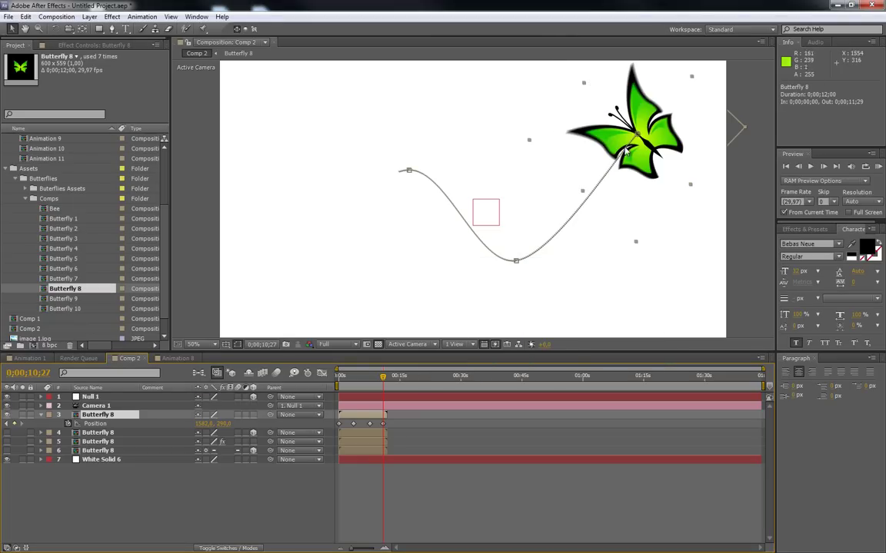
# Give the butterfly a +90° Rotation offset so it faces along its path.
pyautogui.click(374, 384)
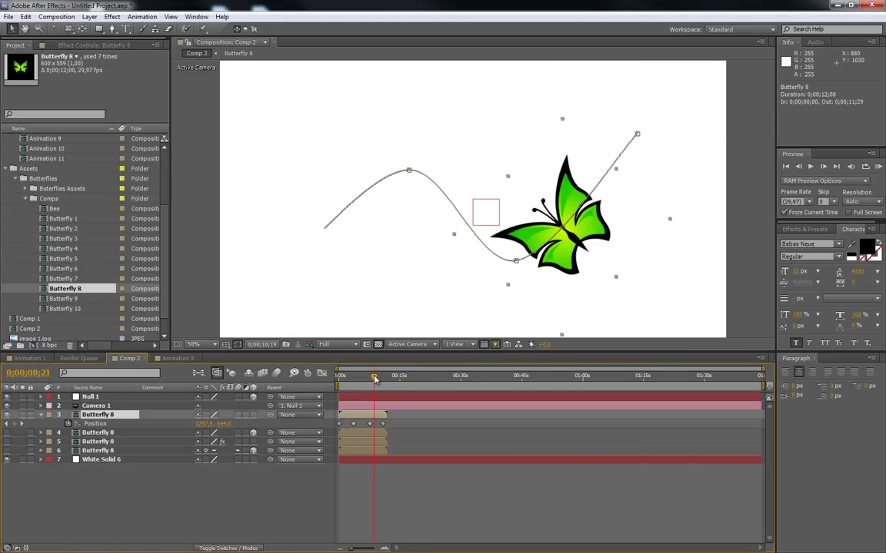
pyautogui.press('r')
pyautogui.click(213, 424)
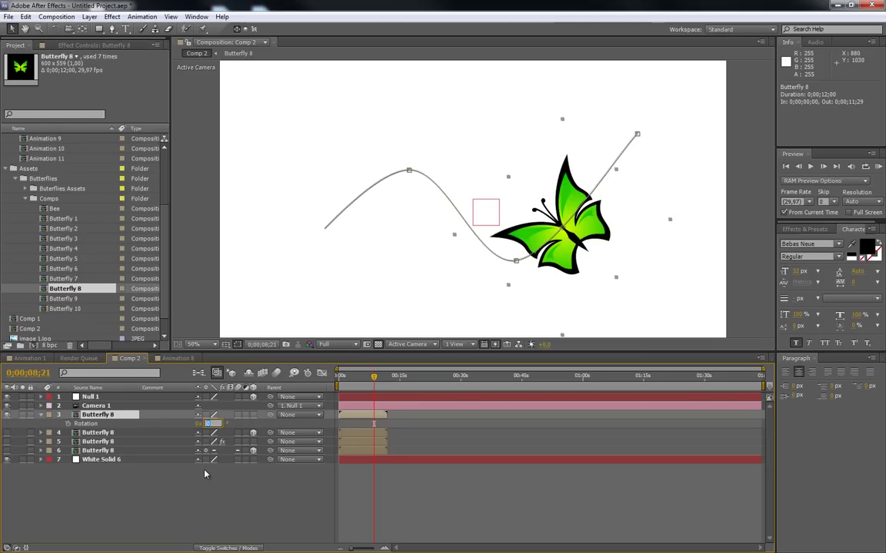
pyautogui.write('180')
pyautogui.press('Return')
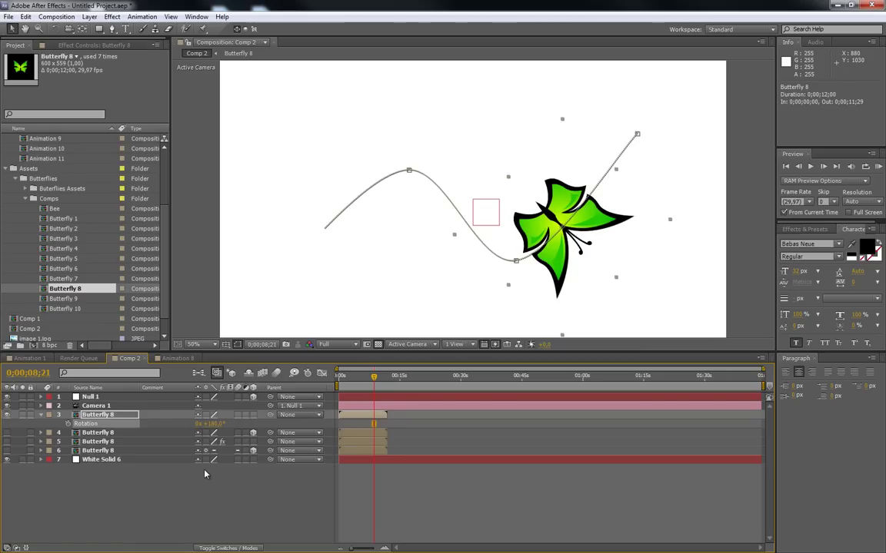
pyautogui.click(213, 424)
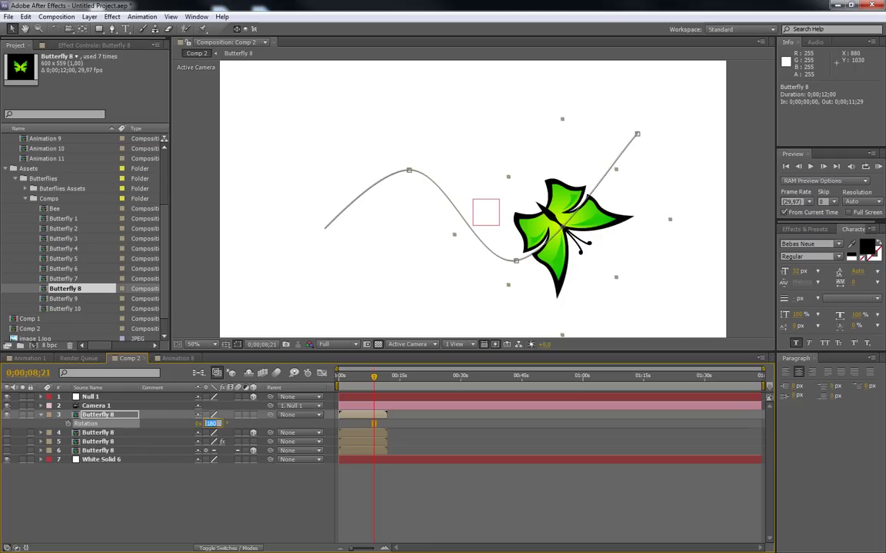
pyautogui.press('Return')
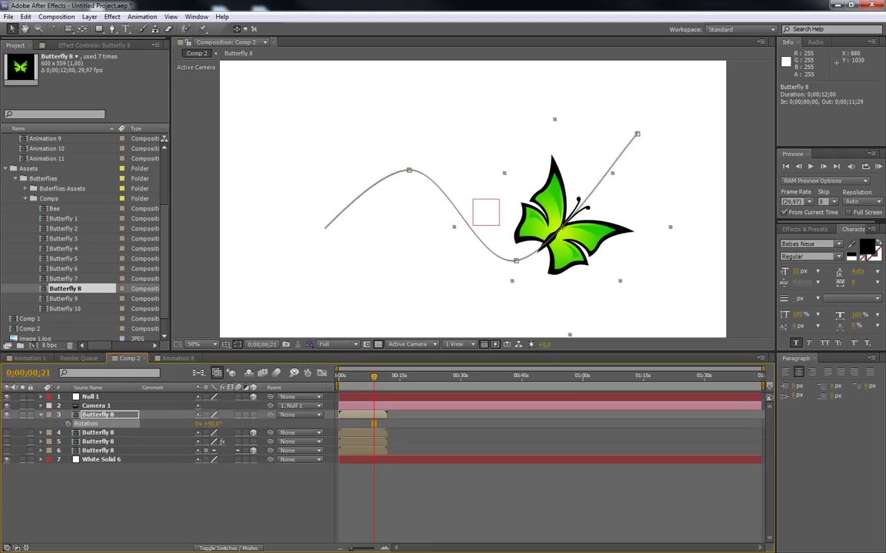
pyautogui.moveTo(374, 382); pyautogui.dragTo(347, 387)
# Rewind Comp 2 to its first frame and switch to the Animation 8 comp tab.
pyautogui.moveTo(342, 383); pyautogui.dragTo(338, 383)
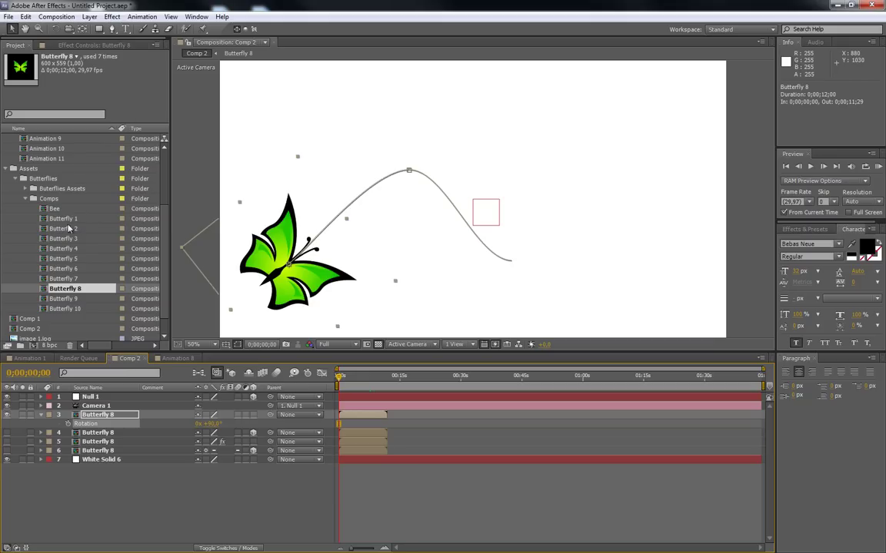
pyautogui.scroll(5, 67, 228)
pyautogui.scroll(-5, 66, 239)
pyautogui.scroll(3, 66, 239)
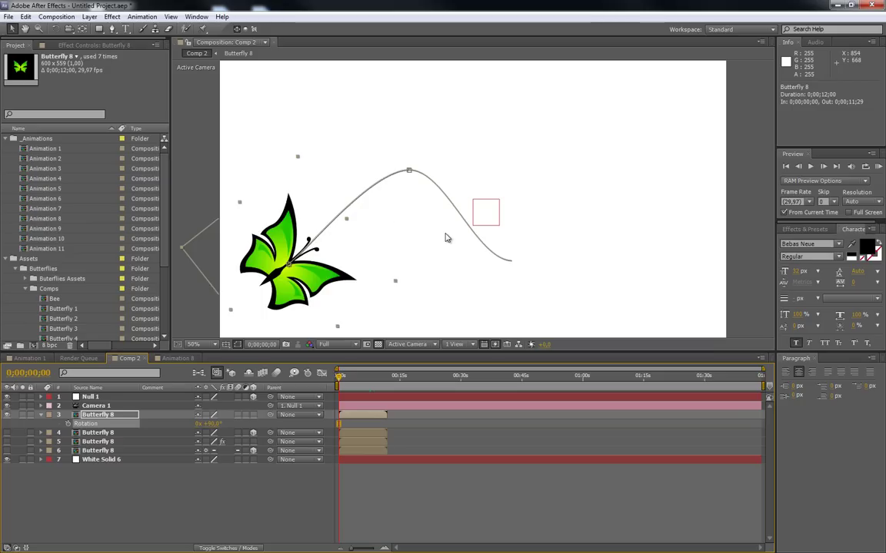
pyautogui.click(175, 359)
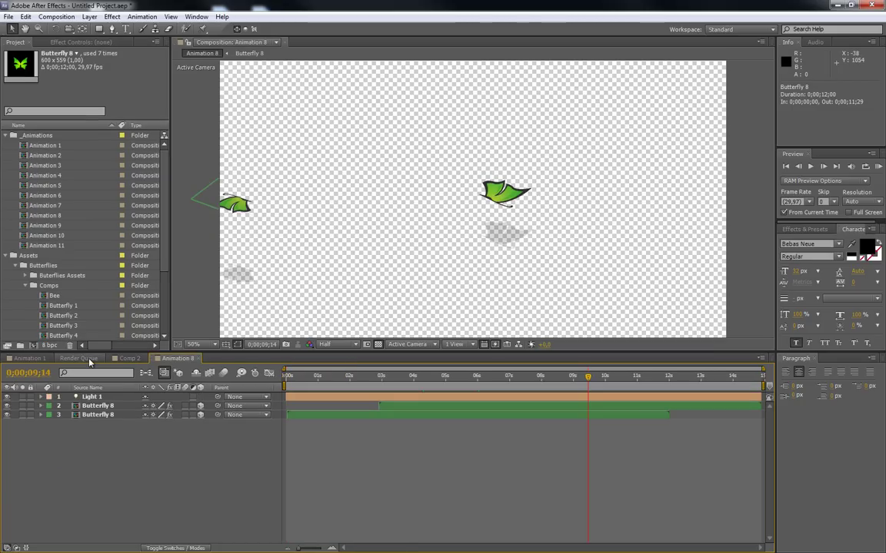
# Inspect the Animation 5 and Butterfly 5 items in the Project panel, then open Animation 5.
pyautogui.click(62, 186)
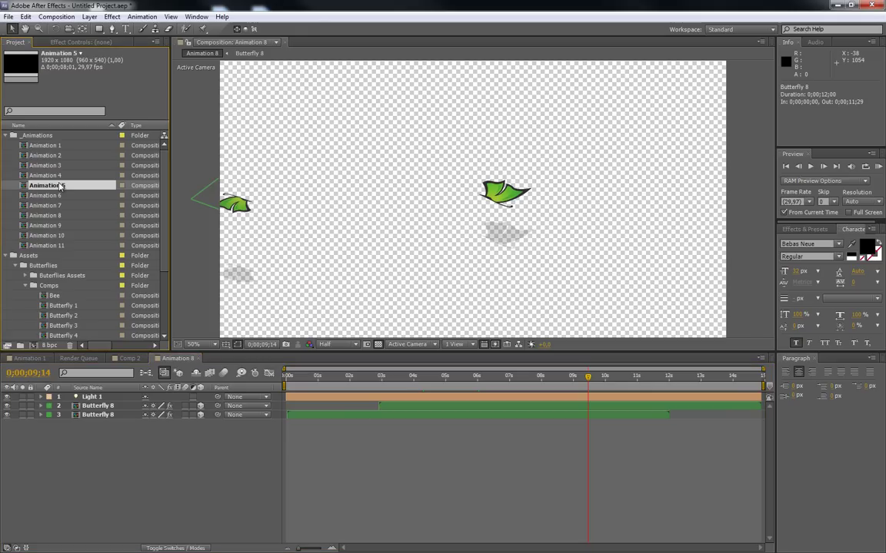
pyautogui.scroll(-2, 53, 226)
pyautogui.click(69, 285)
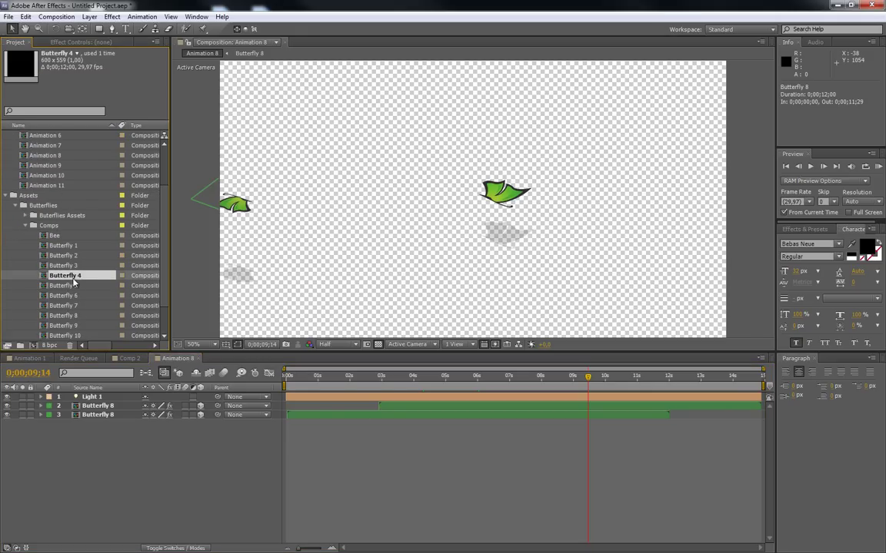
pyautogui.scroll(2, 71, 287)
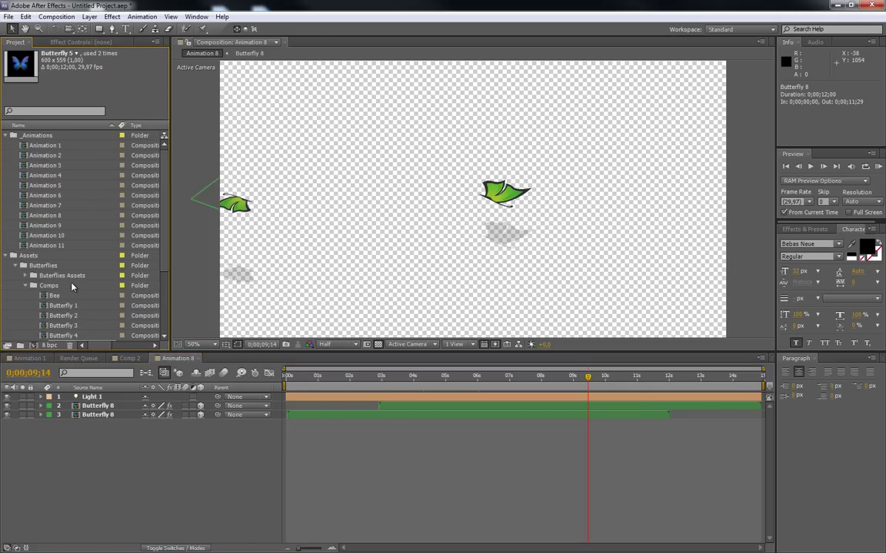
pyautogui.doubleClick(62, 186)
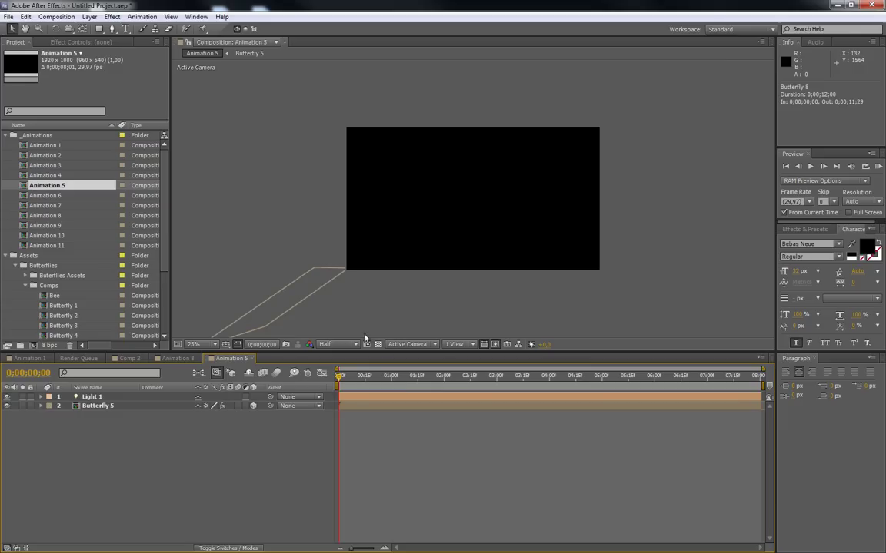
# Add a white 1920×1080 solid, White Solid 7, beneath Butterfly 5 and zoom to 50%.
pyautogui.moveTo(340, 376); pyautogui.dragTo(521, 357)
pyautogui.rightClick(190, 428)
pyautogui.moveTo(228, 434)
pyautogui.click(370, 461)
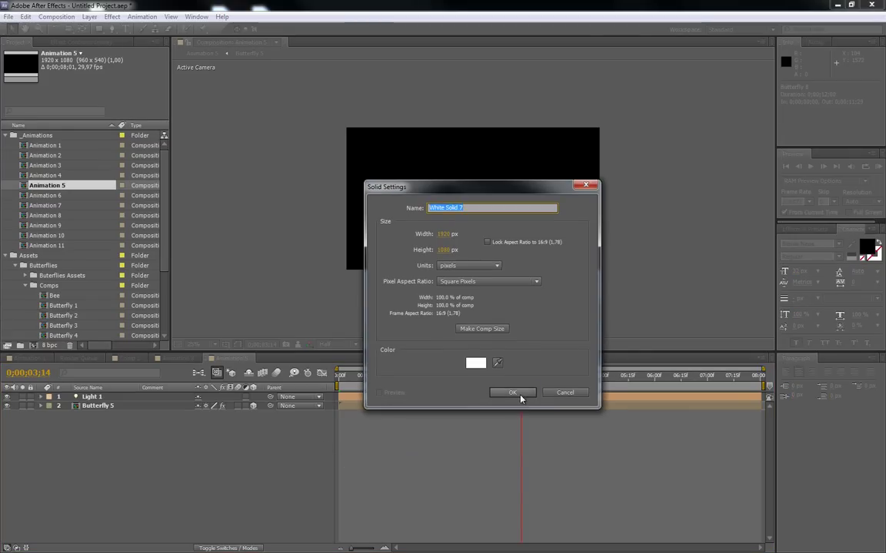
pyautogui.click(514, 392)
pyautogui.moveTo(116, 397); pyautogui.dragTo(118, 421)
pyautogui.press('.')
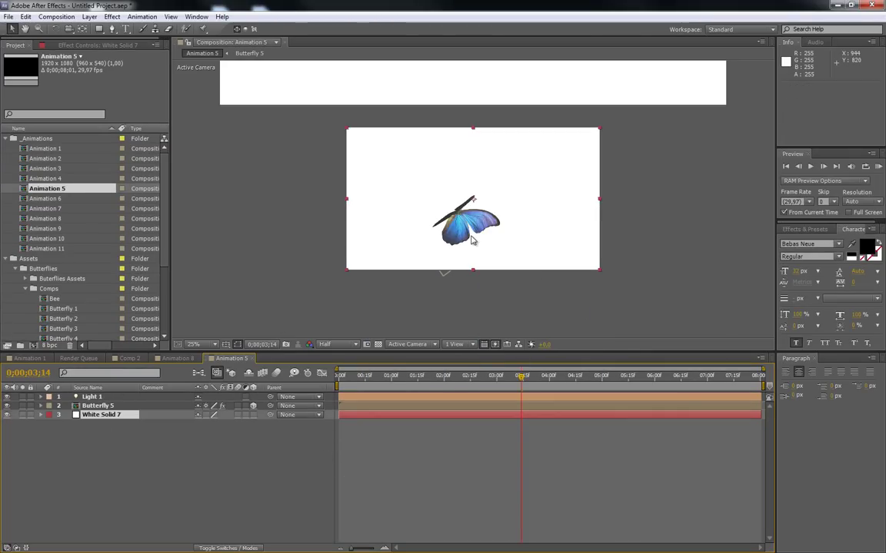
pyautogui.moveTo(521, 379); pyautogui.dragTo(491, 376)
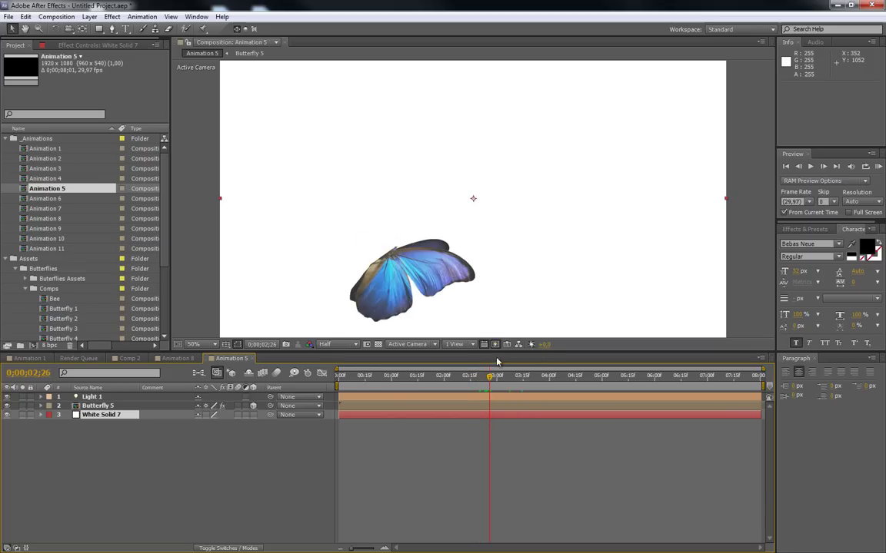
pyautogui.moveTo(491, 380)
pyautogui.mouseDown()
pyautogui.moveTo(474, 382)
pyautogui.moveTo(486, 383)
pyautogui.mouseUp()
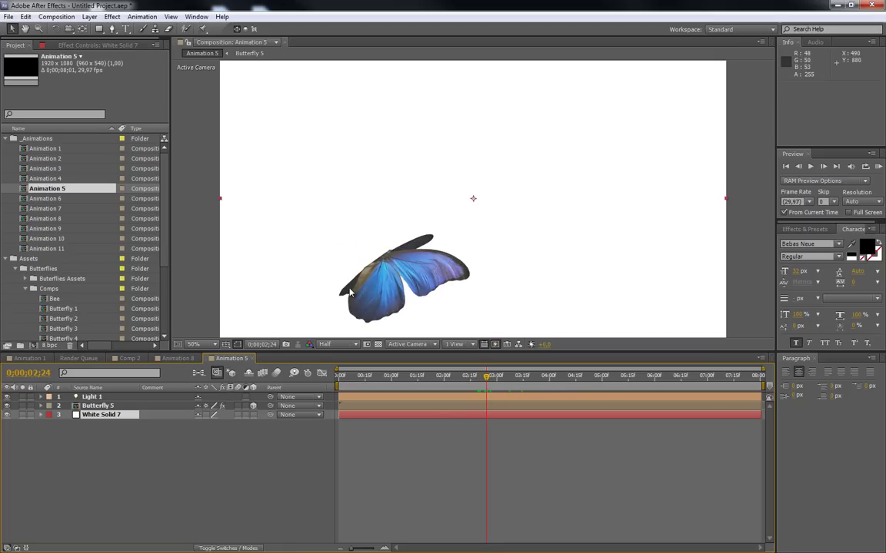
pyautogui.click(7, 397)
pyautogui.click(7, 398)
pyautogui.click(8, 397)
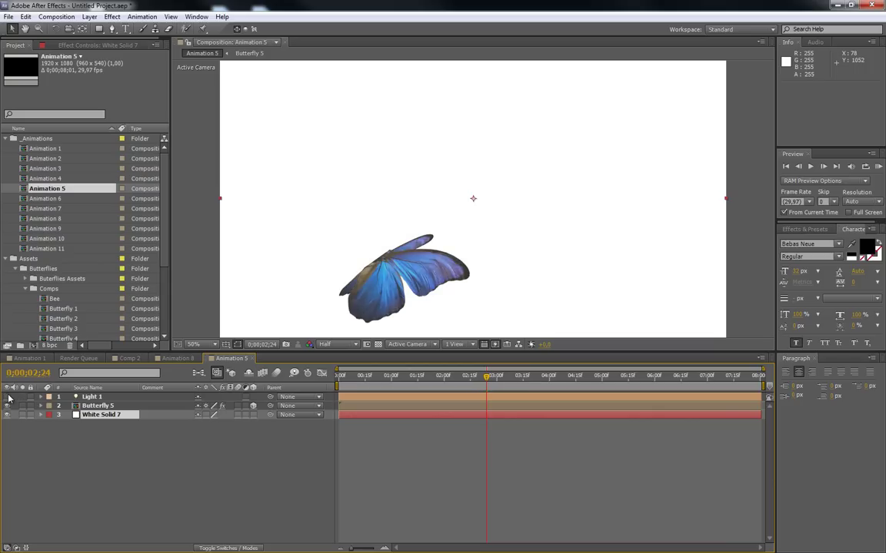
pyautogui.click(8, 398)
pyautogui.click(8, 398)
pyautogui.click(8, 397)
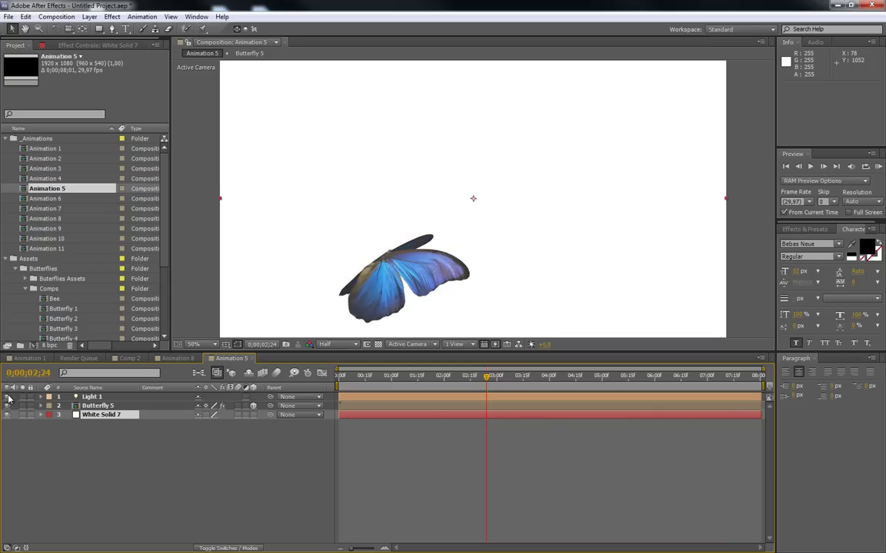
pyautogui.click(8, 397)
pyautogui.click(8, 398)
pyautogui.moveTo(487, 380); pyautogui.dragTo(469, 382)
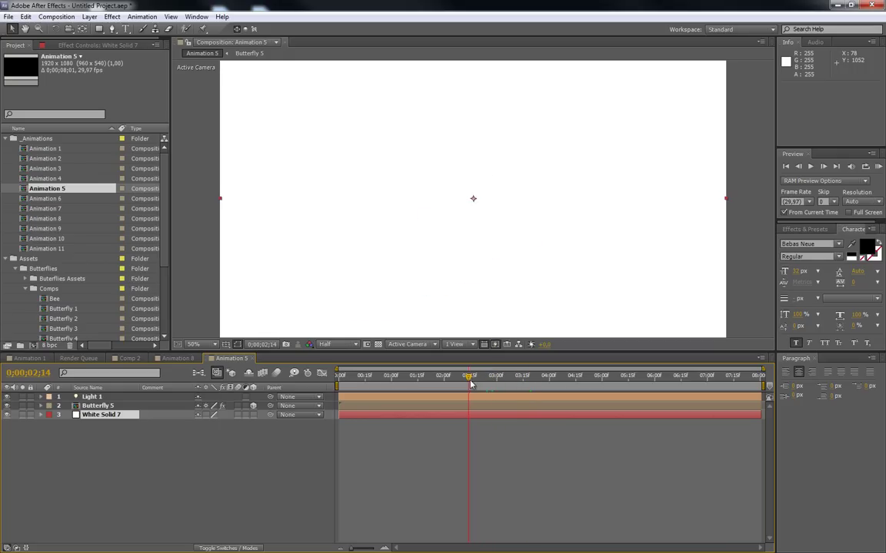
# Aim Light 1 toward the comp's centre, toggle it off and on, and preview.
pyautogui.click(7, 396)
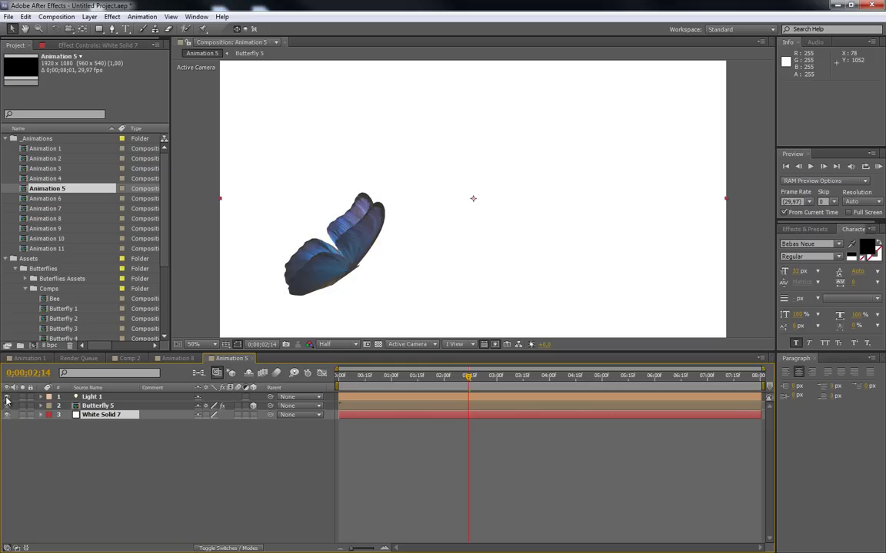
pyautogui.click(92, 396)
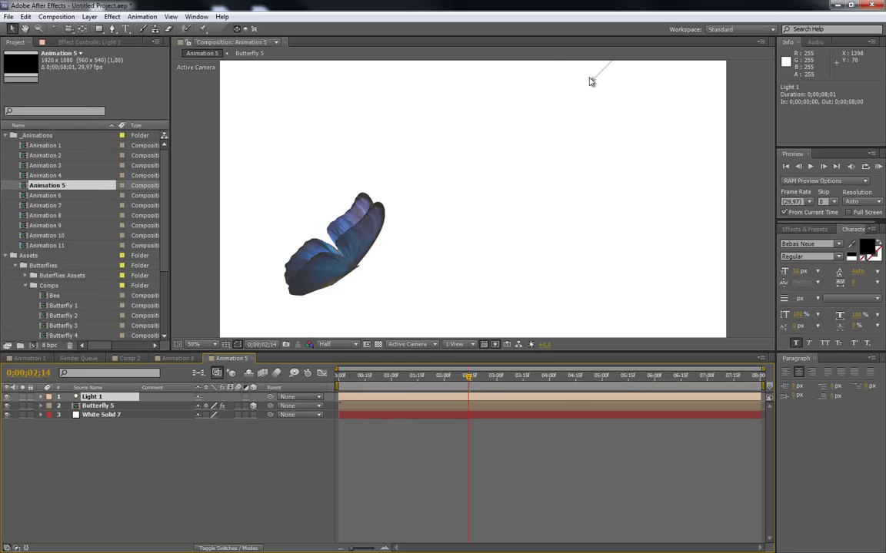
pyautogui.moveTo(593, 81); pyautogui.dragTo(452, 223)
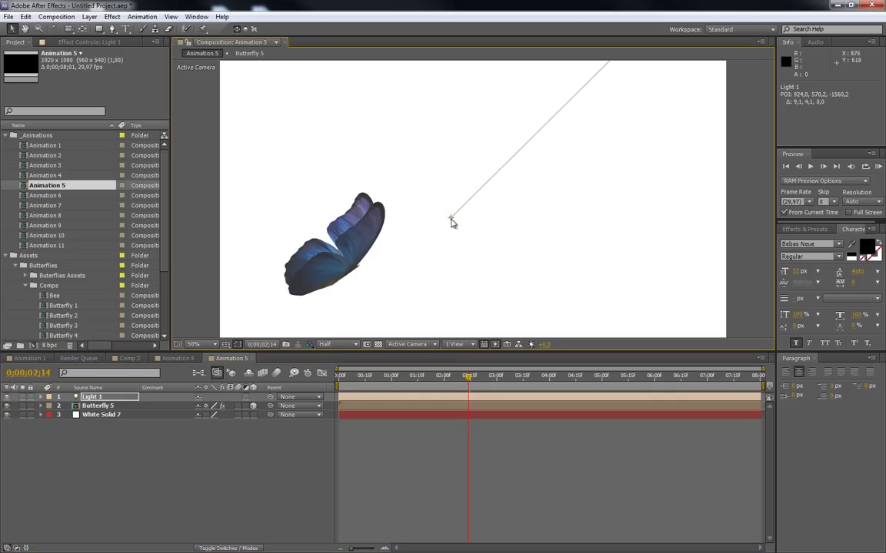
pyautogui.click(7, 396)
pyautogui.click(7, 396)
pyautogui.click(7, 397)
pyautogui.click(6, 397)
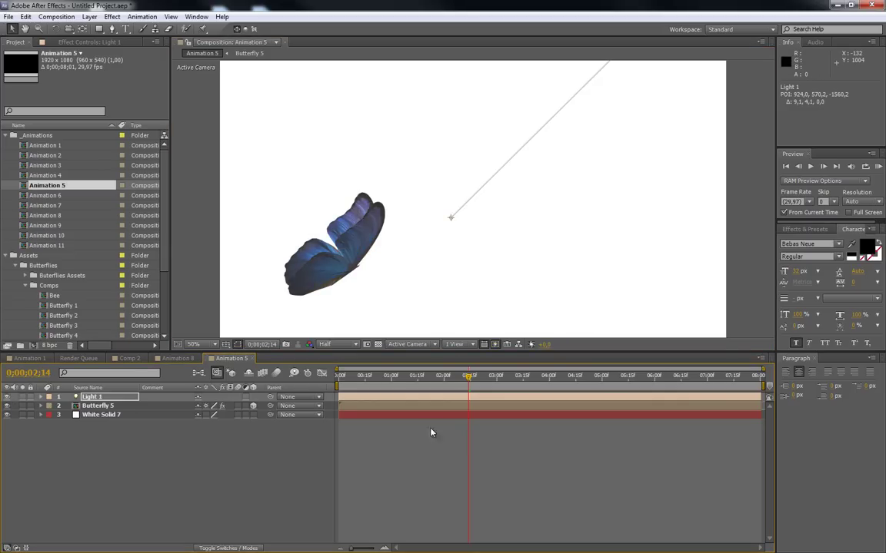
pyautogui.click(881, 167)
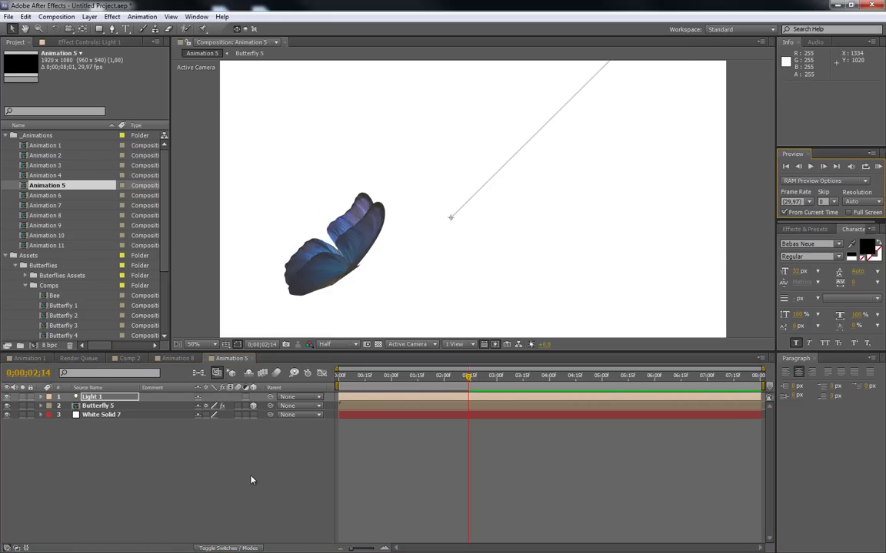
pyautogui.click(879, 169)
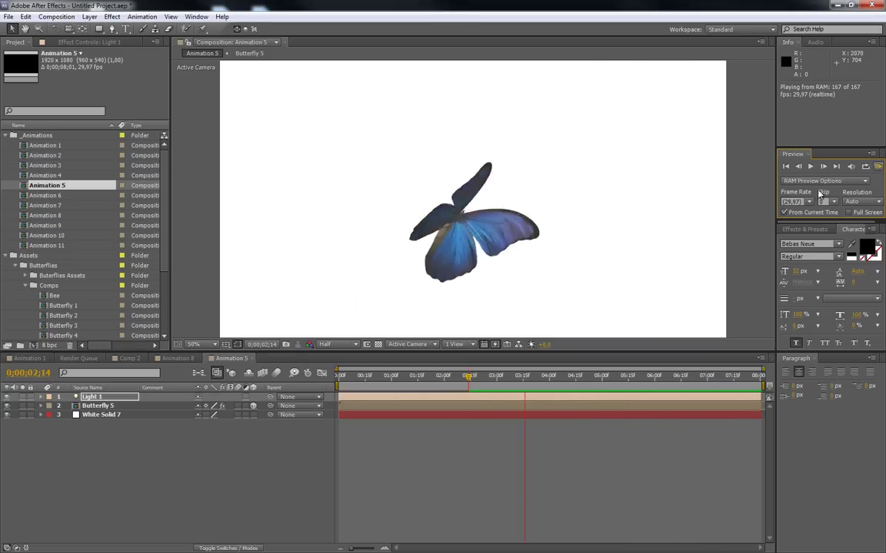
pyautogui.click(181, 460)
# Move Light 1's point of interest to the upper right and preview the result.
pyautogui.click(127, 398)
pyautogui.moveTo(453, 223); pyautogui.dragTo(613, 107)
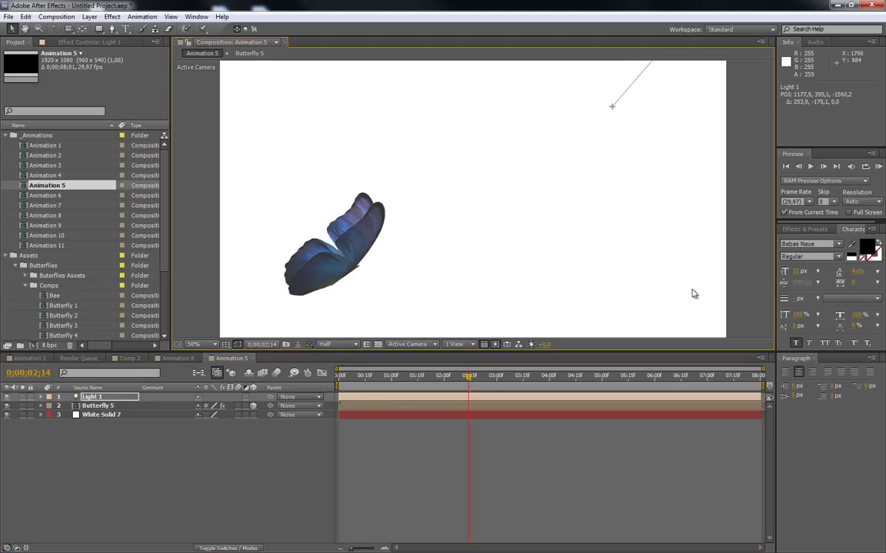
pyautogui.click(878, 166)
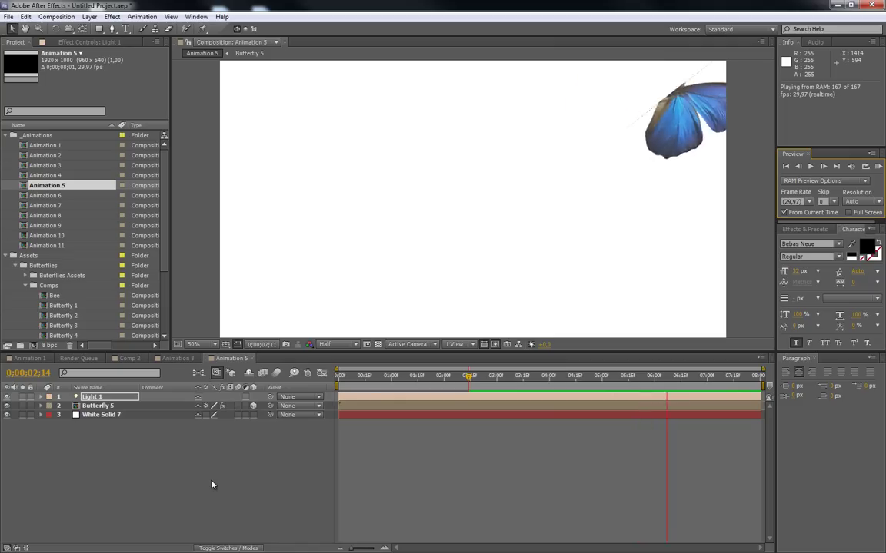
pyautogui.click(99, 420)
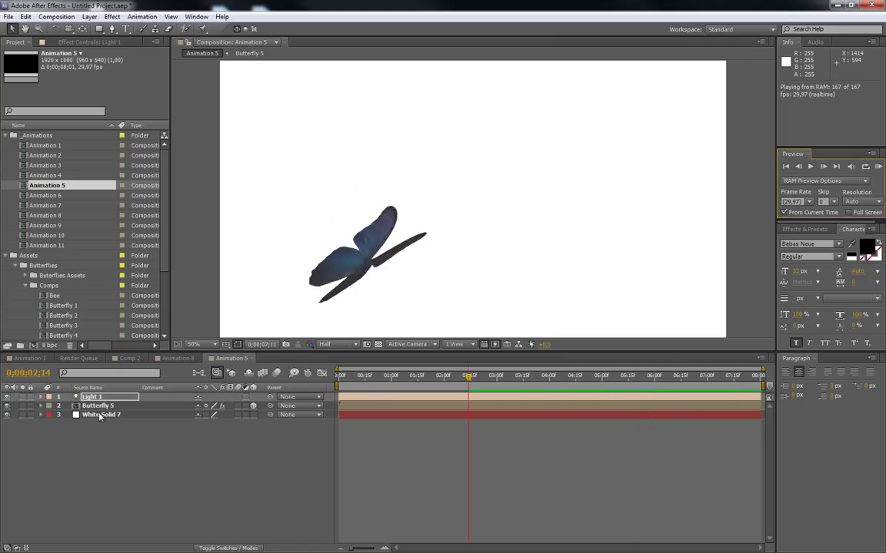
pyautogui.click(101, 408)
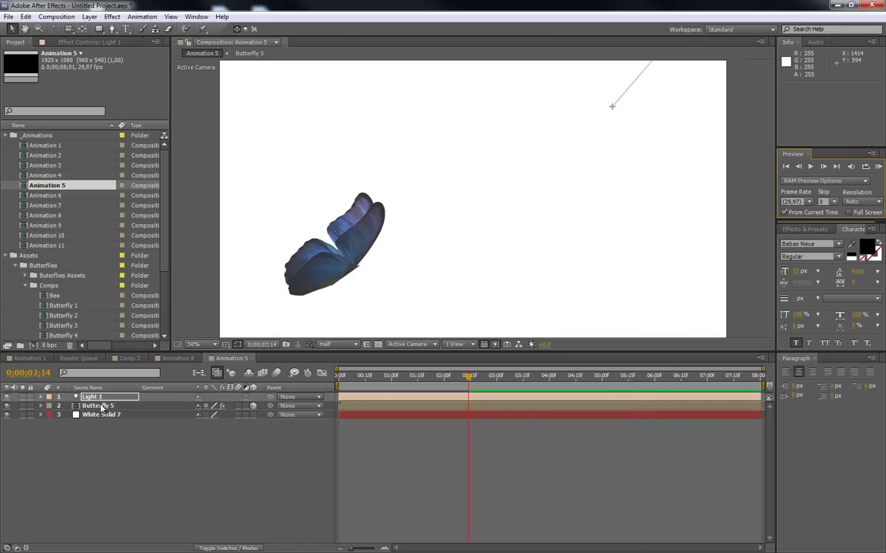
pyautogui.click(100, 407)
# Show Butterfly 5's keyframes, scrub and preview its diagonal flight, then return to Animation 8.
pyautogui.press('u')
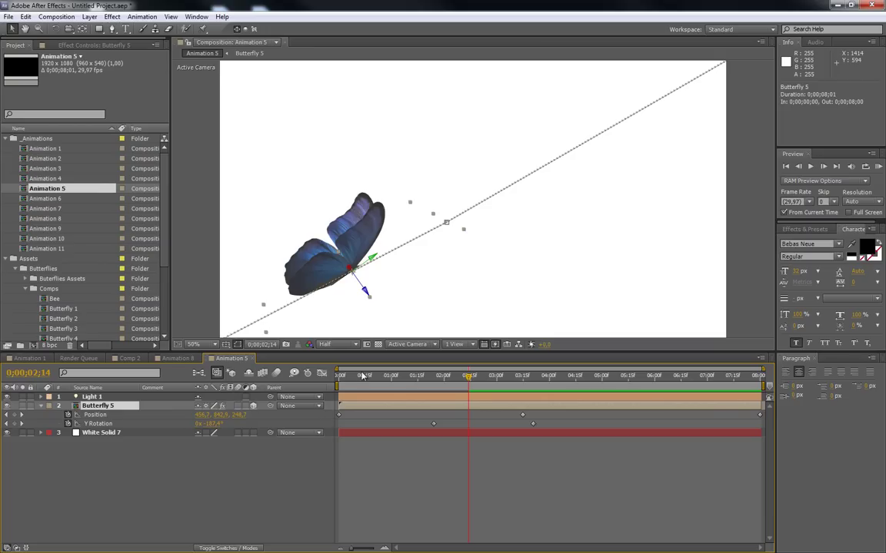
pyautogui.moveTo(471, 378); pyautogui.dragTo(436, 378)
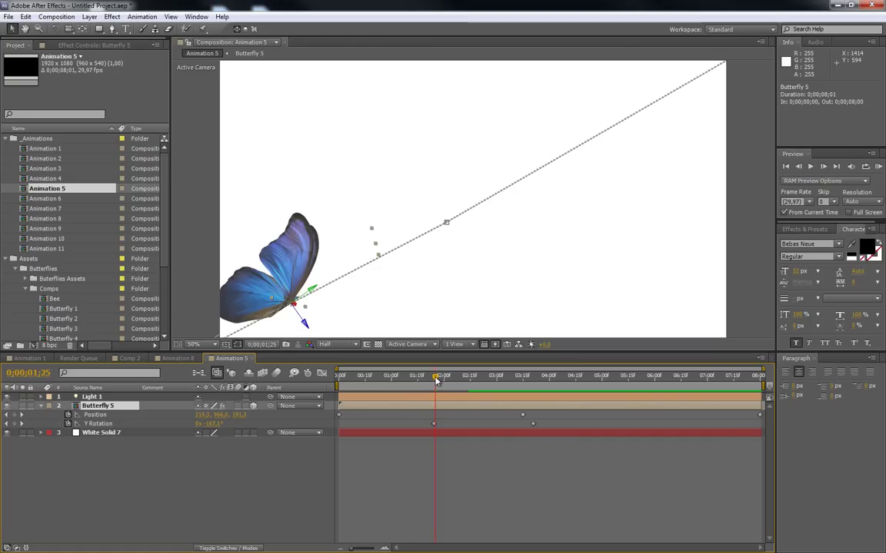
pyautogui.moveTo(438, 380); pyautogui.dragTo(341, 377)
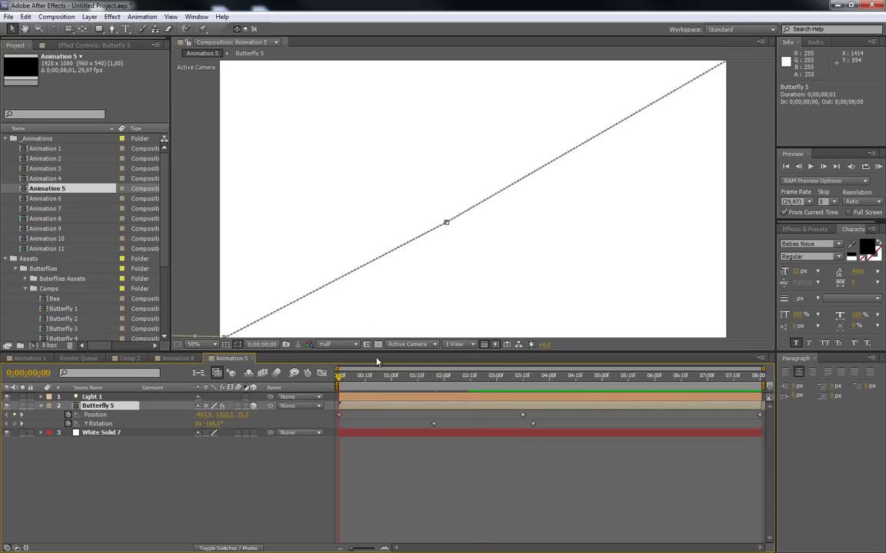
pyautogui.click(878, 167)
pyautogui.click(389, 379)
pyautogui.moveTo(340, 378); pyautogui.dragTo(630, 378)
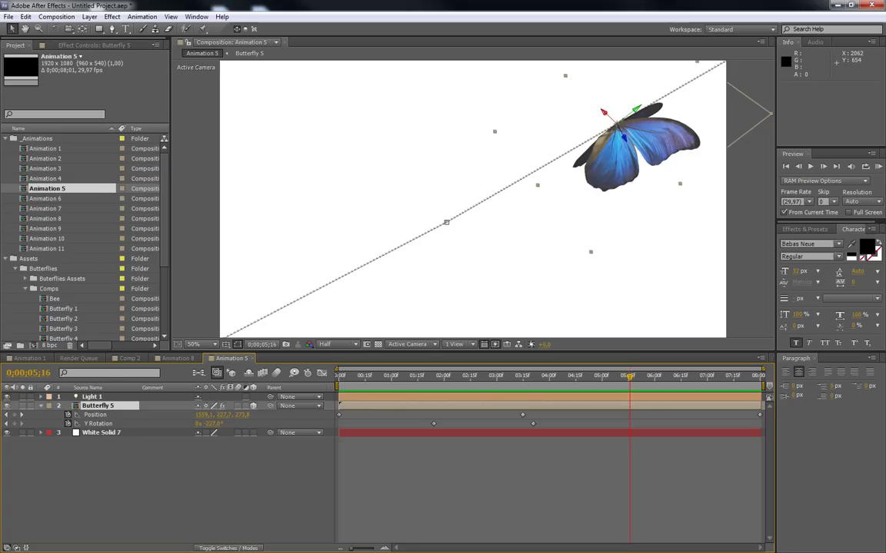
pyautogui.moveTo(630, 378); pyautogui.dragTo(326, 379)
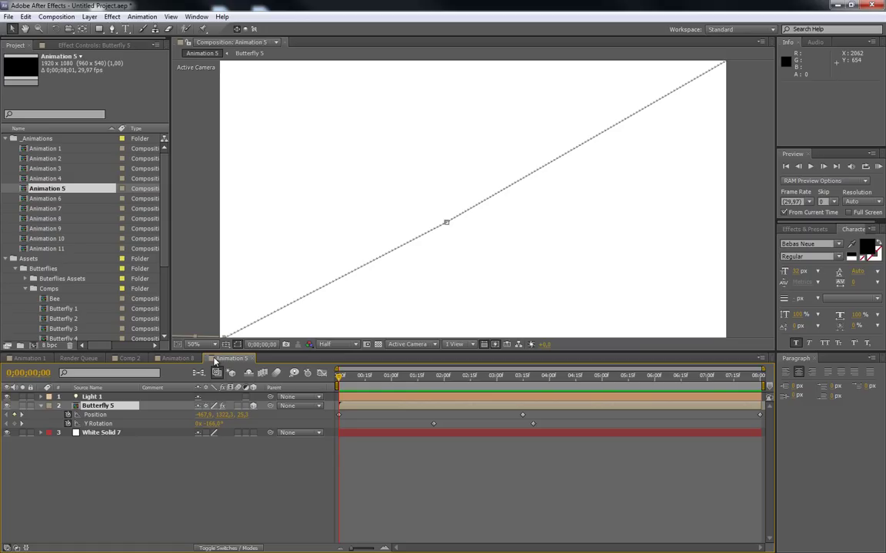
pyautogui.click(179, 359)
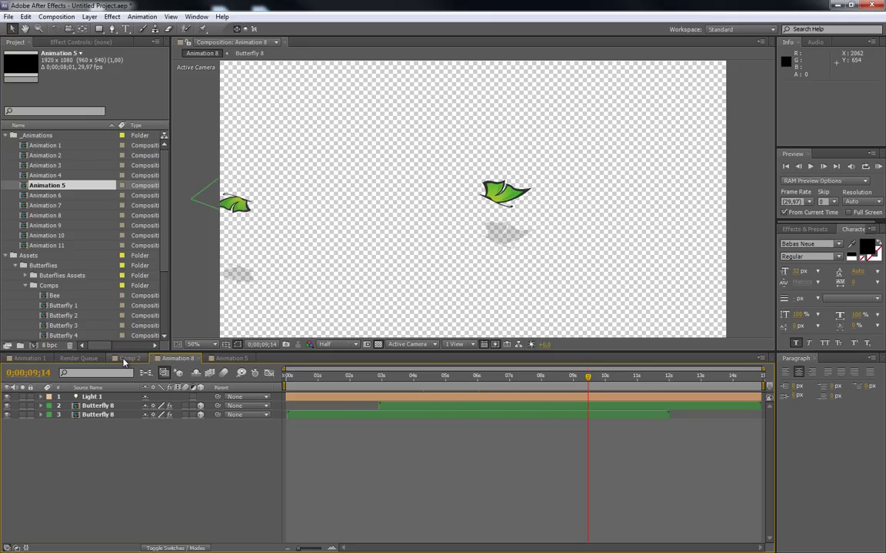
# After browsing Animation 11 and Comp 1, select the Animation 1 comp and open the Composition menu.
pyautogui.click(39, 246)
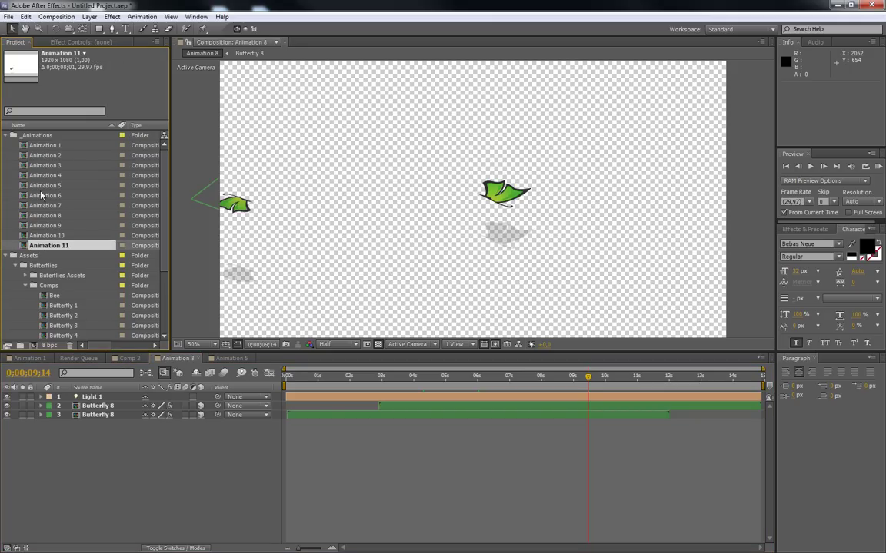
pyautogui.scroll(-3, 46, 246)
pyautogui.click(33, 306)
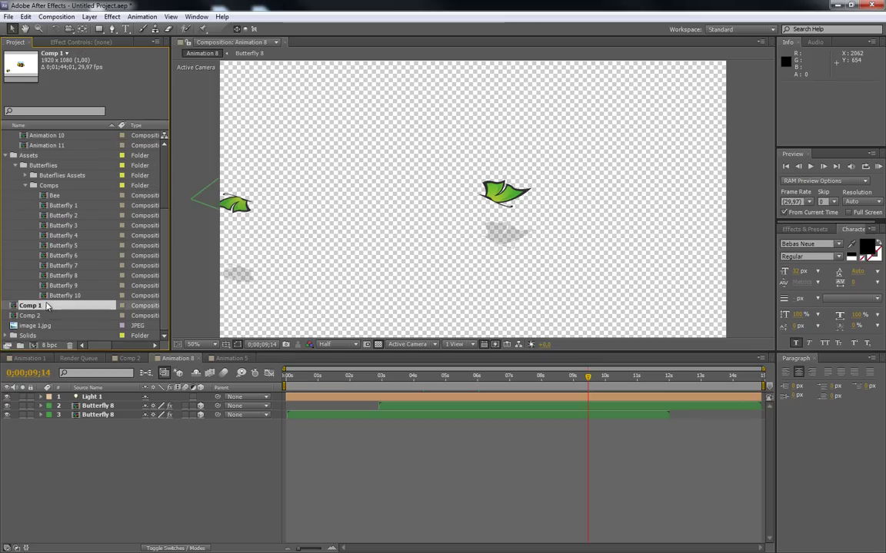
pyautogui.scroll(5, 29, 278)
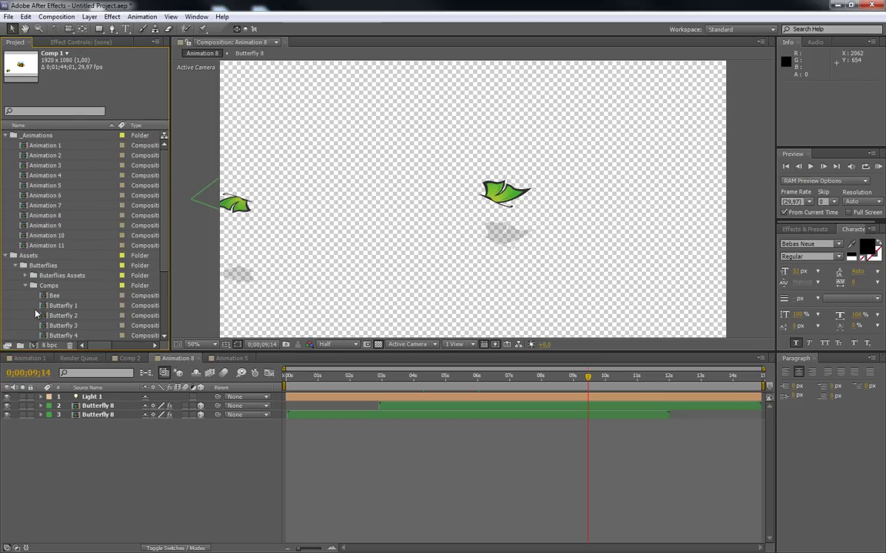
pyautogui.click(58, 146)
pyautogui.click(56, 16)
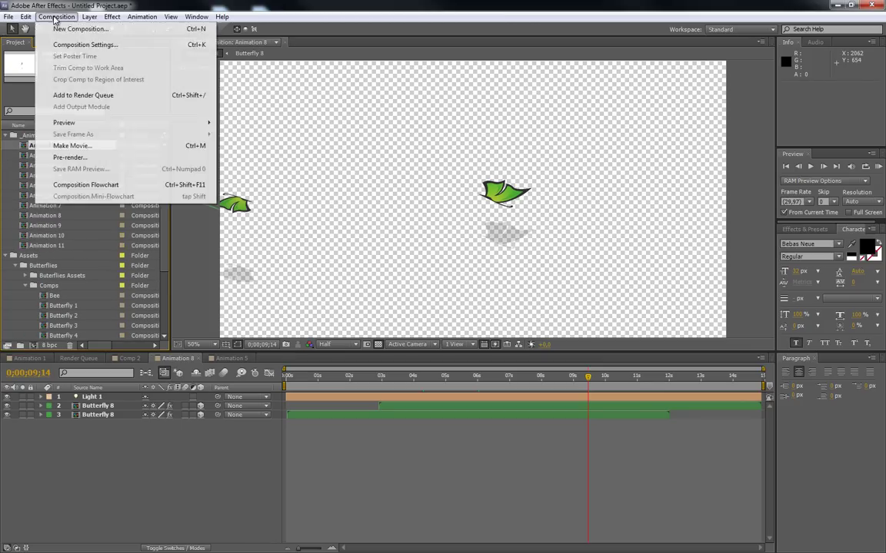
# Add Animation 1 to the render queue and set its output format to QuickTime.
pyautogui.click(89, 95)
pyautogui.click(89, 427)
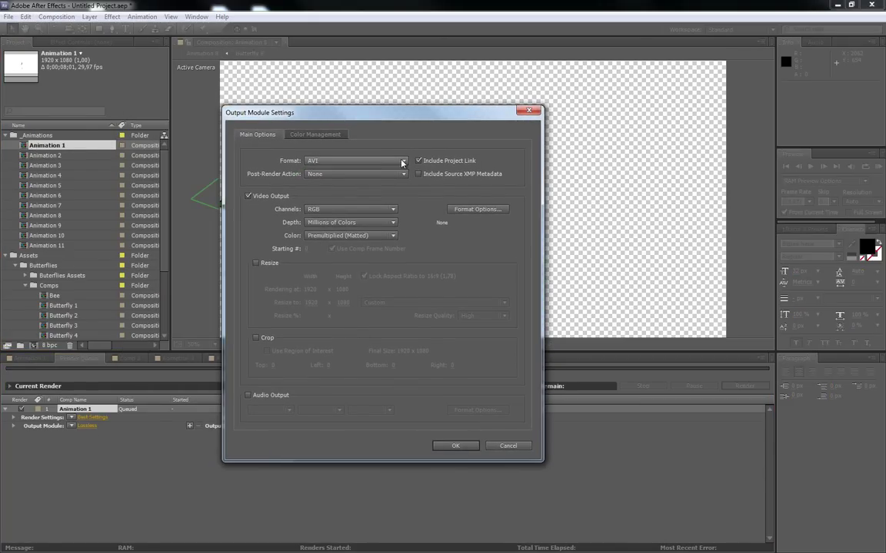
pyautogui.click(401, 162)
pyautogui.click(351, 370)
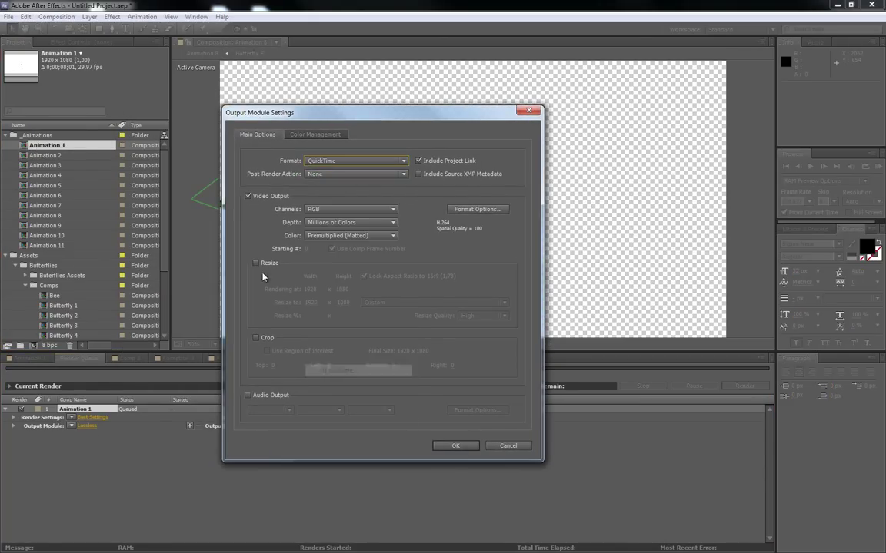
# Try the png codec with RGB + Alpha channels, then cancel without applying.
pyautogui.click(476, 209)
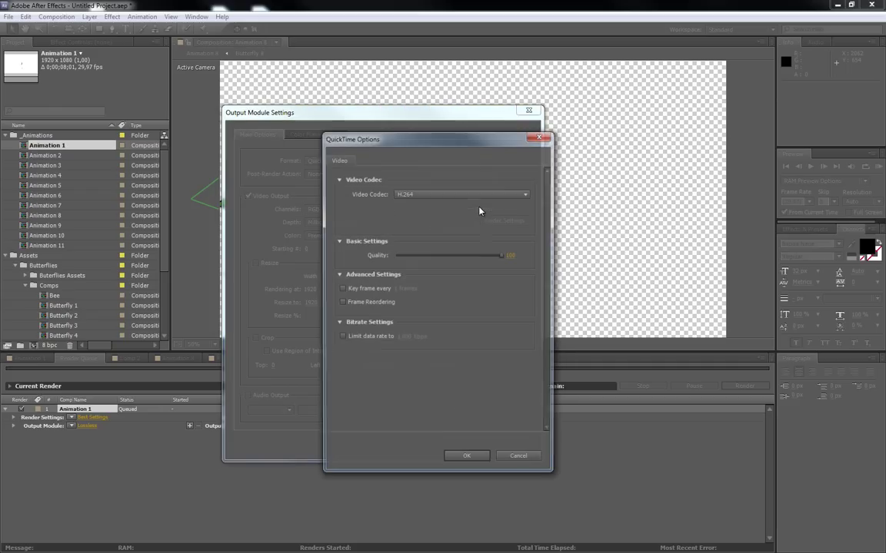
pyautogui.click(467, 193)
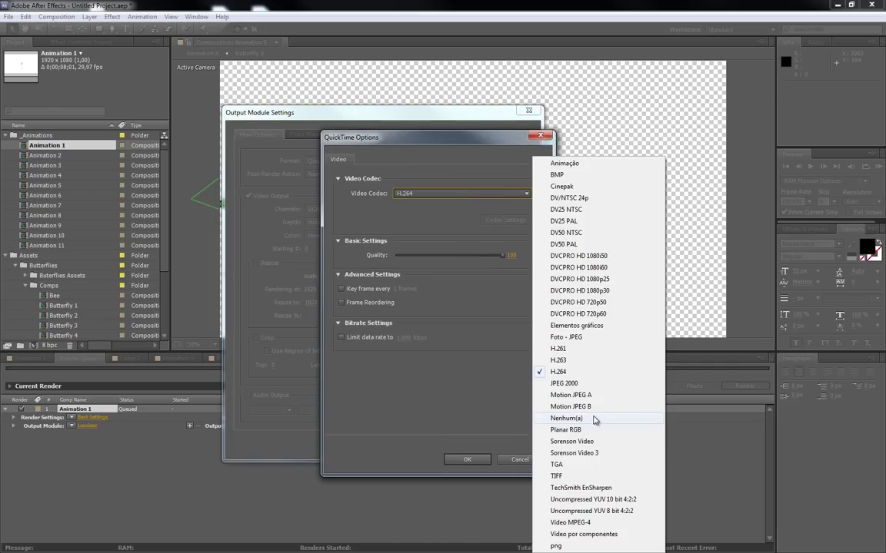
pyautogui.click(558, 546)
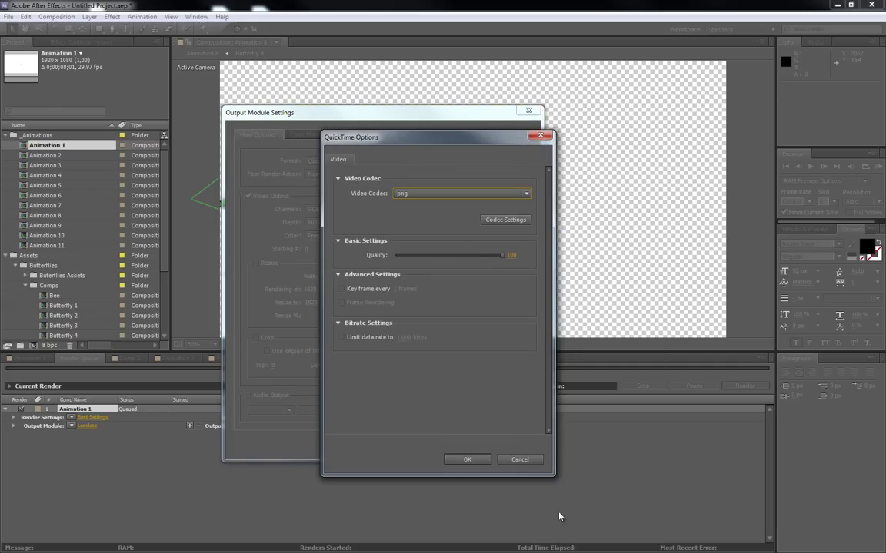
pyautogui.click(467, 459)
pyautogui.click(391, 210)
pyautogui.click(331, 245)
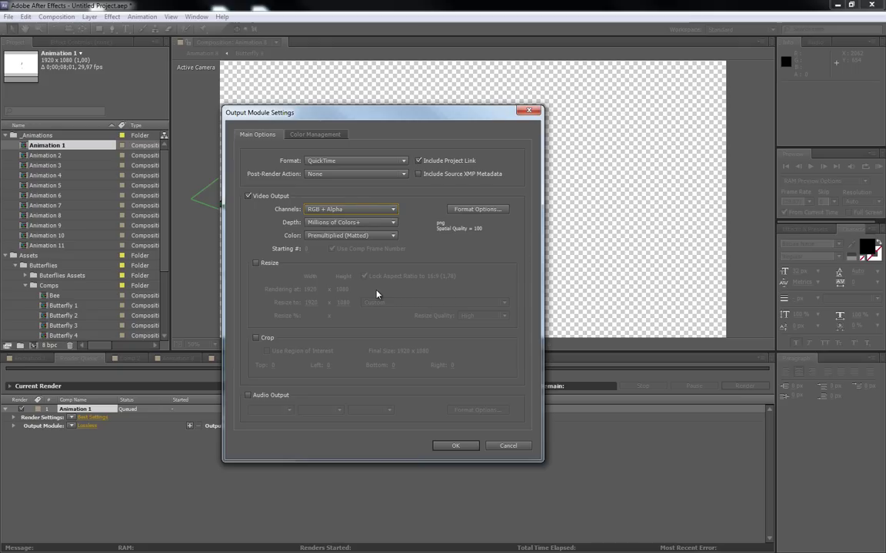
pyautogui.click(504, 446)
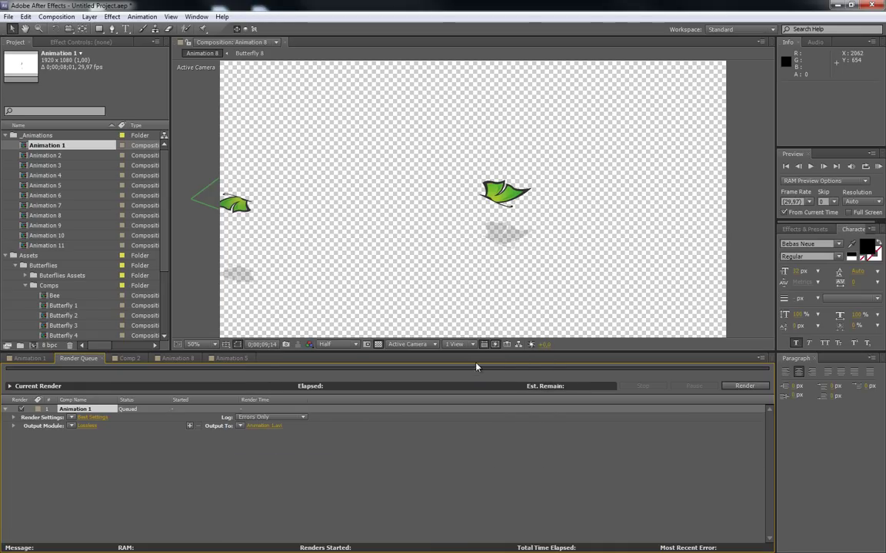
# Collapse the _Animations and Assets folders, then open and dismiss the File menu.
pyautogui.click(6, 135)
pyautogui.click(5, 145)
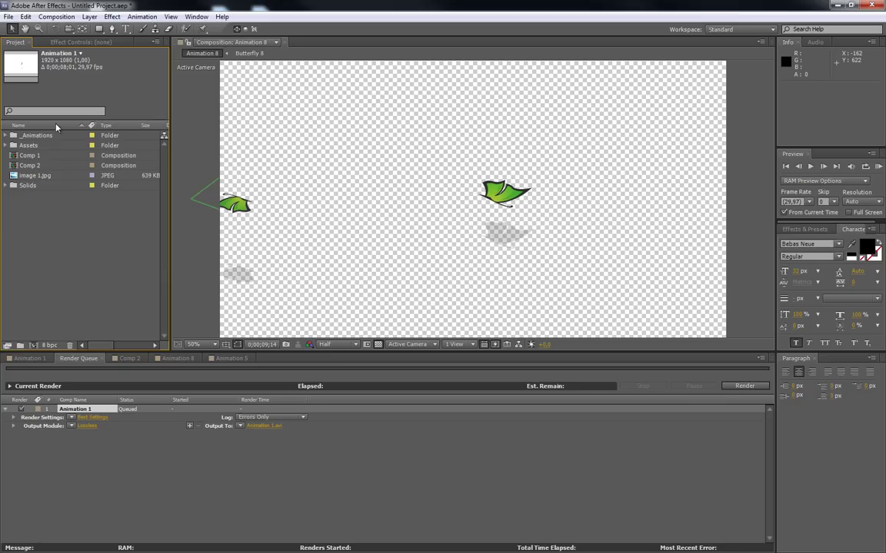
pyautogui.click(8, 17)
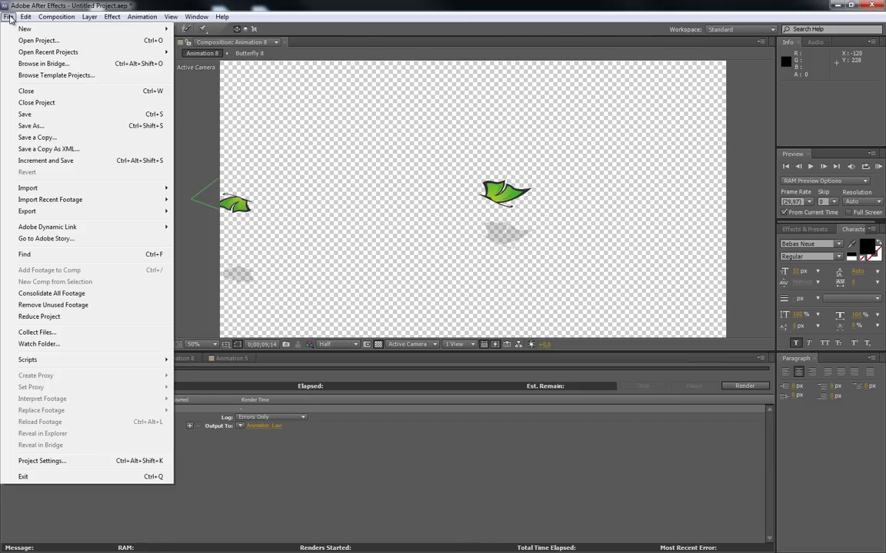
pyautogui.click(9, 17)
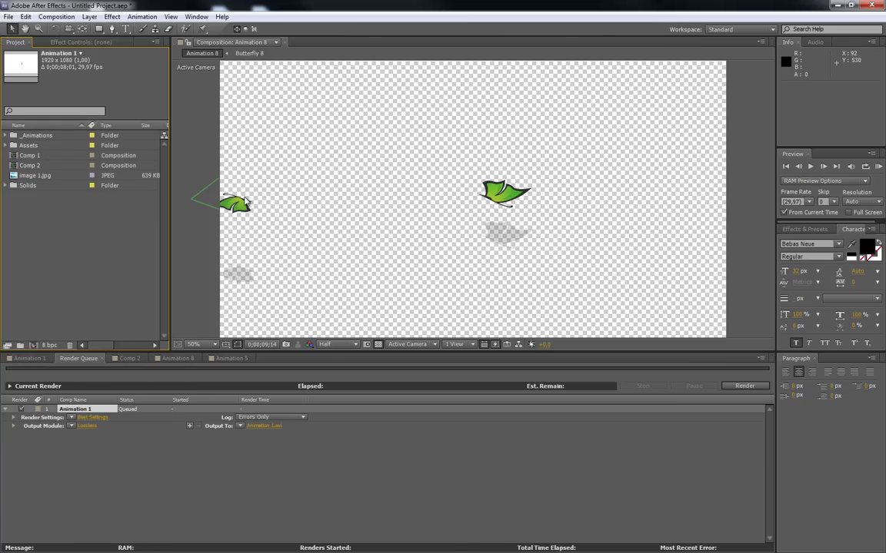